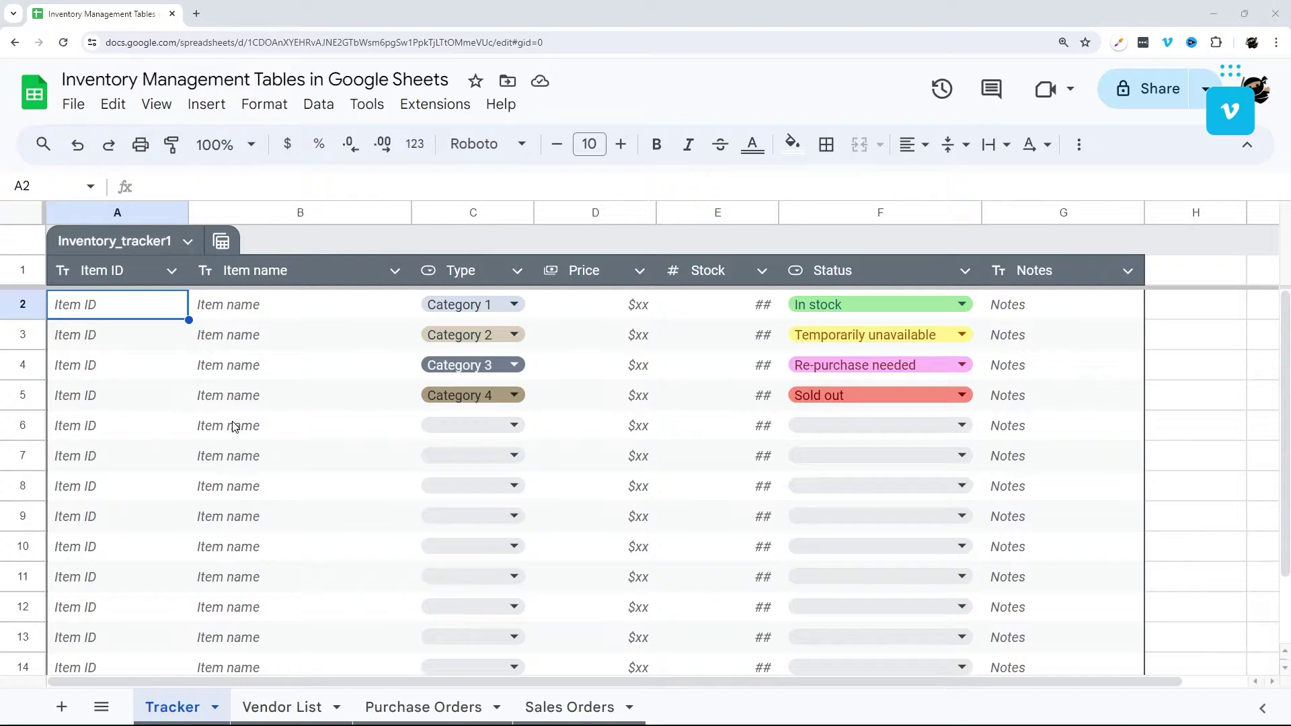
- Look through the Tracker, Vendor List, Purchase Orders and Sales Orders sheets to see which inventory tables the workbook contains
{"action": "left_click", "coordinate": [293, 706]}
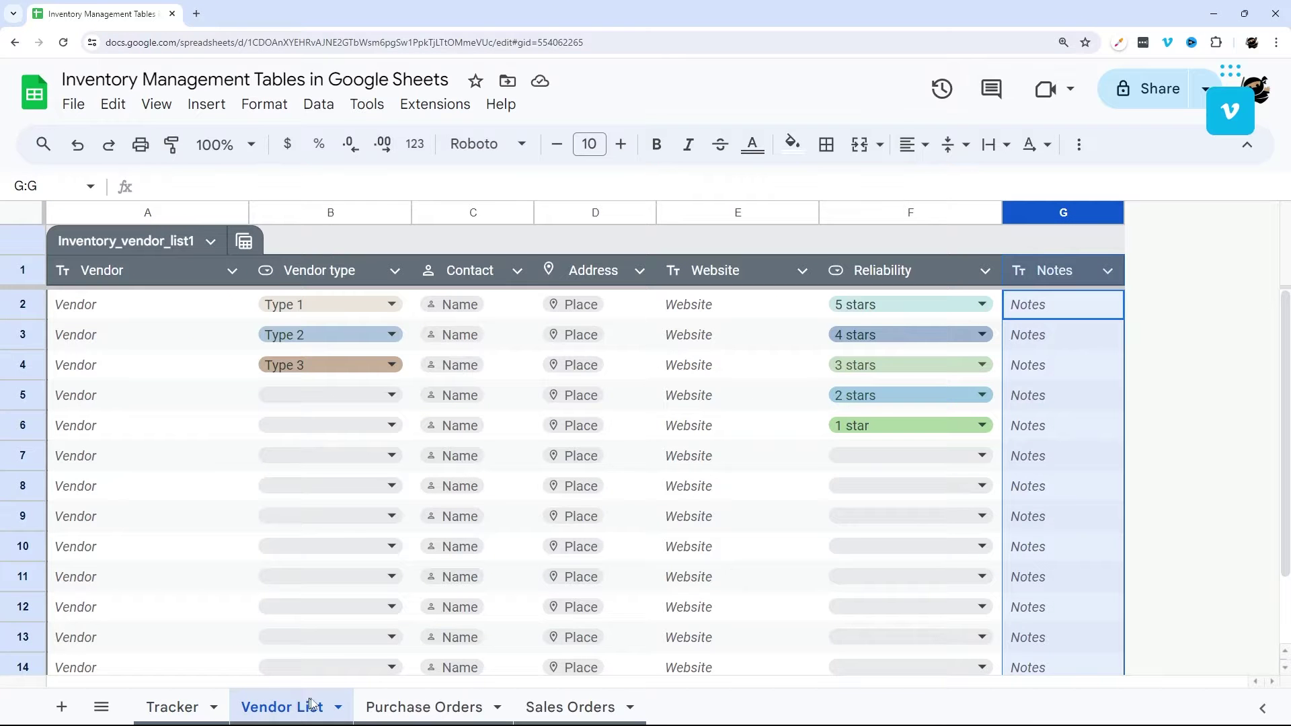
{"action": "left_click", "coordinate": [425, 708]}
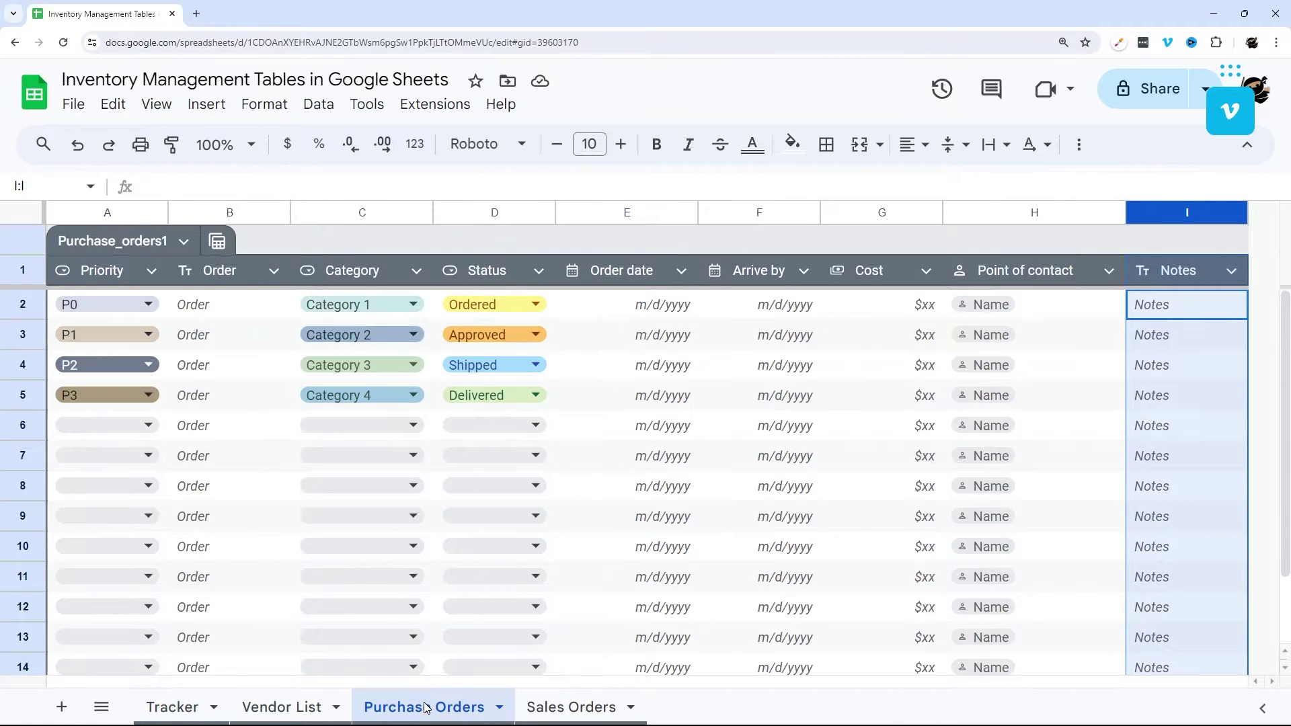
{"action": "left_click", "coordinate": [582, 708]}
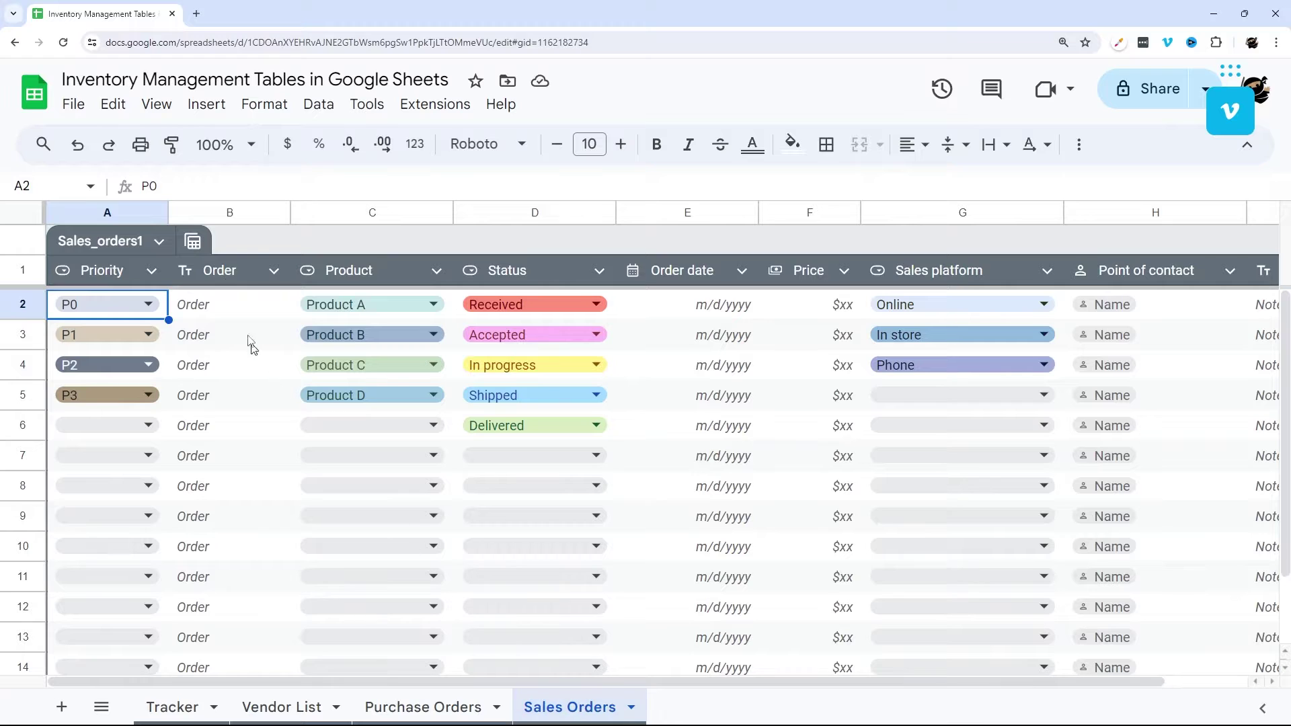
{"action": "left_click", "coordinate": [206, 104]}
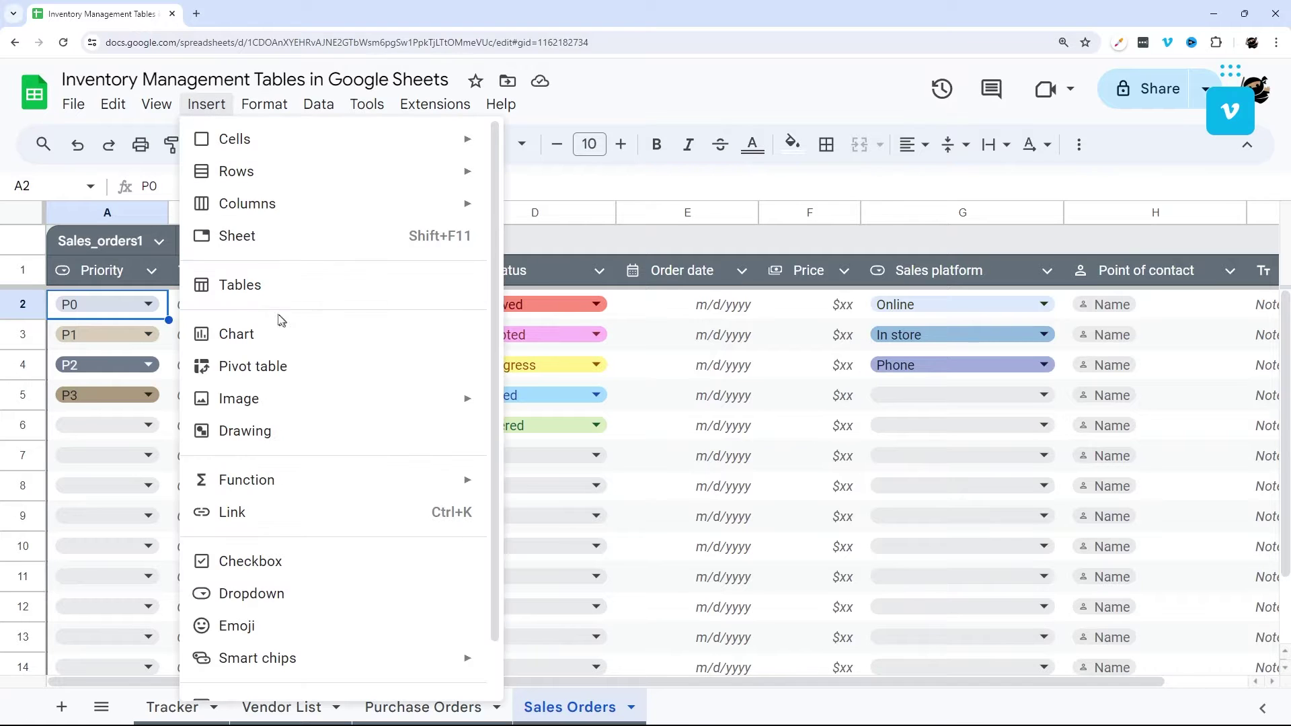
{"action": "left_click", "coordinate": [149, 711]}
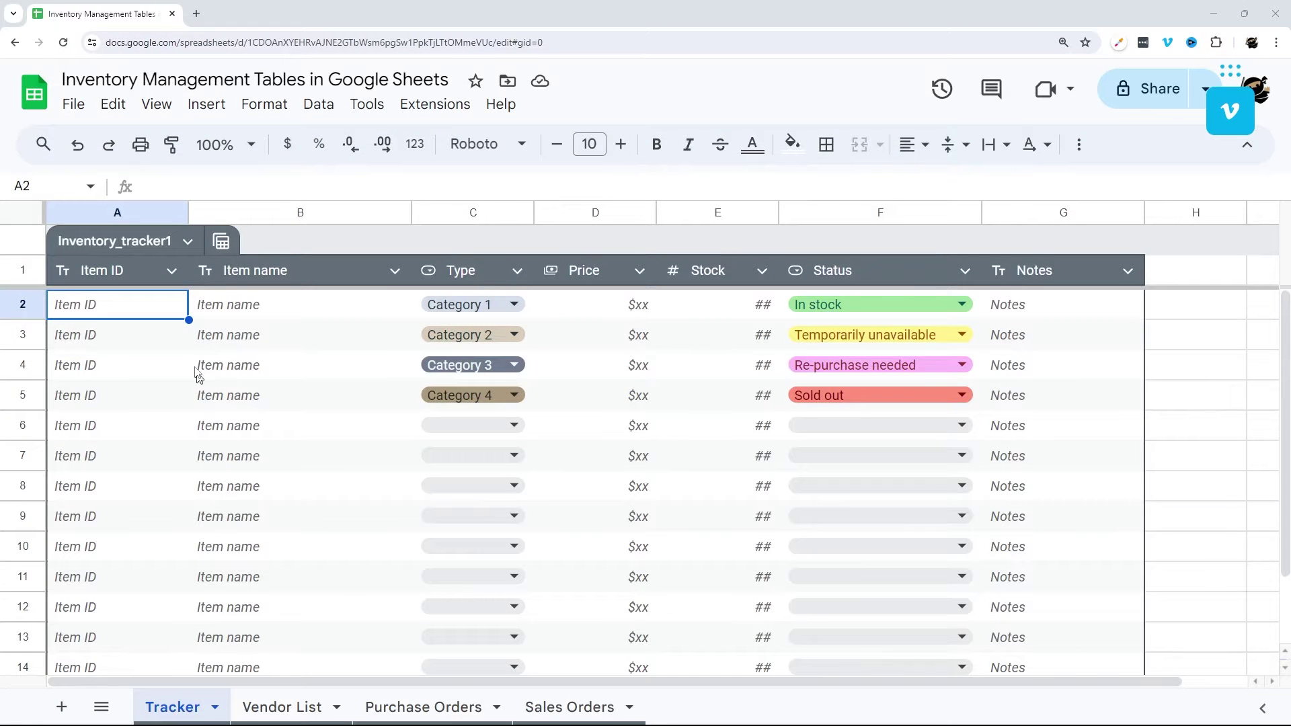
{"action": "left_click", "coordinate": [271, 703]}
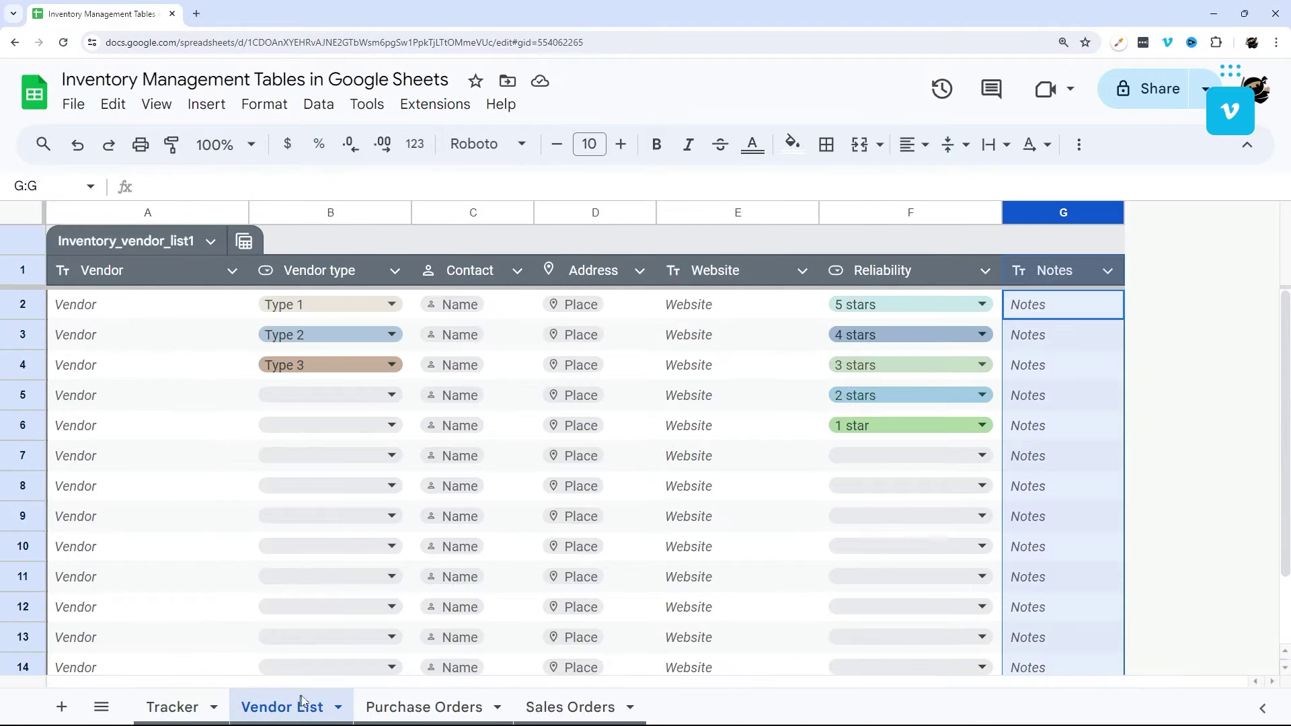
{"action": "left_click", "coordinate": [402, 711]}
{"action": "left_click", "coordinate": [548, 714]}
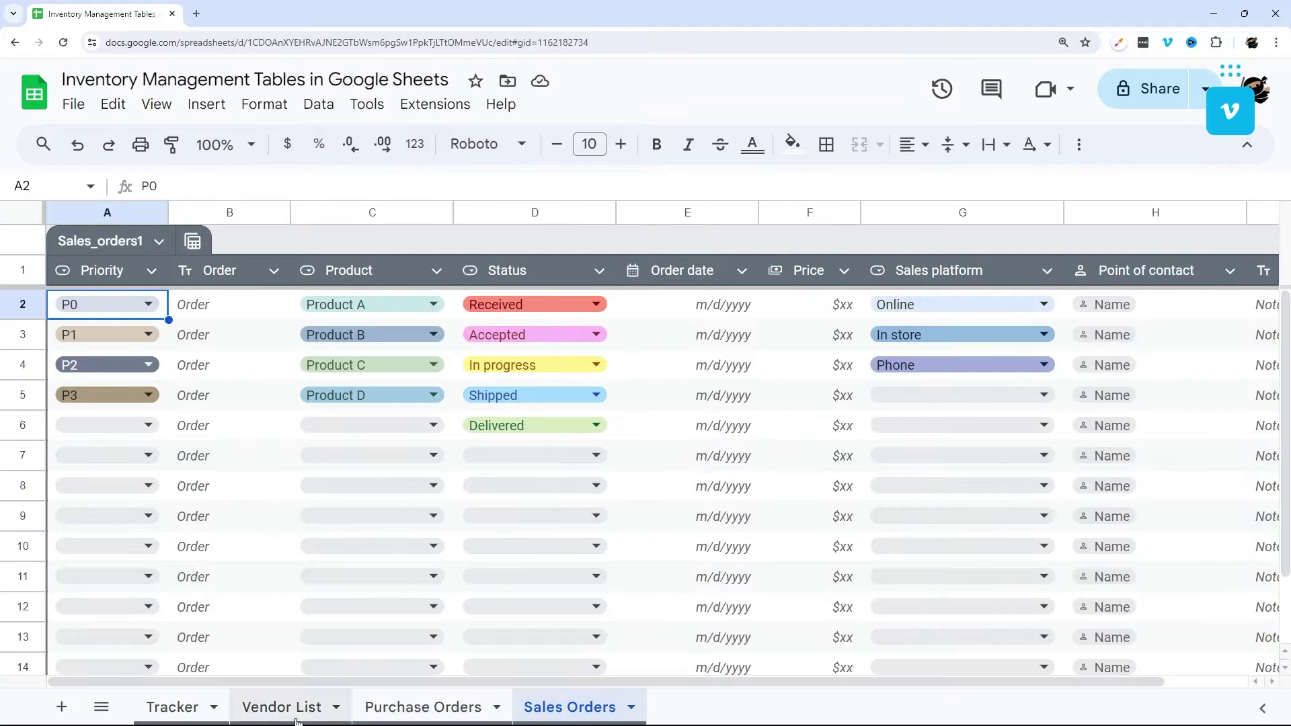
- View the Tracker sheet's inventory table grouped by Status, look over the groups, and close the grouped view
{"action": "left_click", "coordinate": [174, 708]}
{"action": "left_click", "coordinate": [223, 241]}
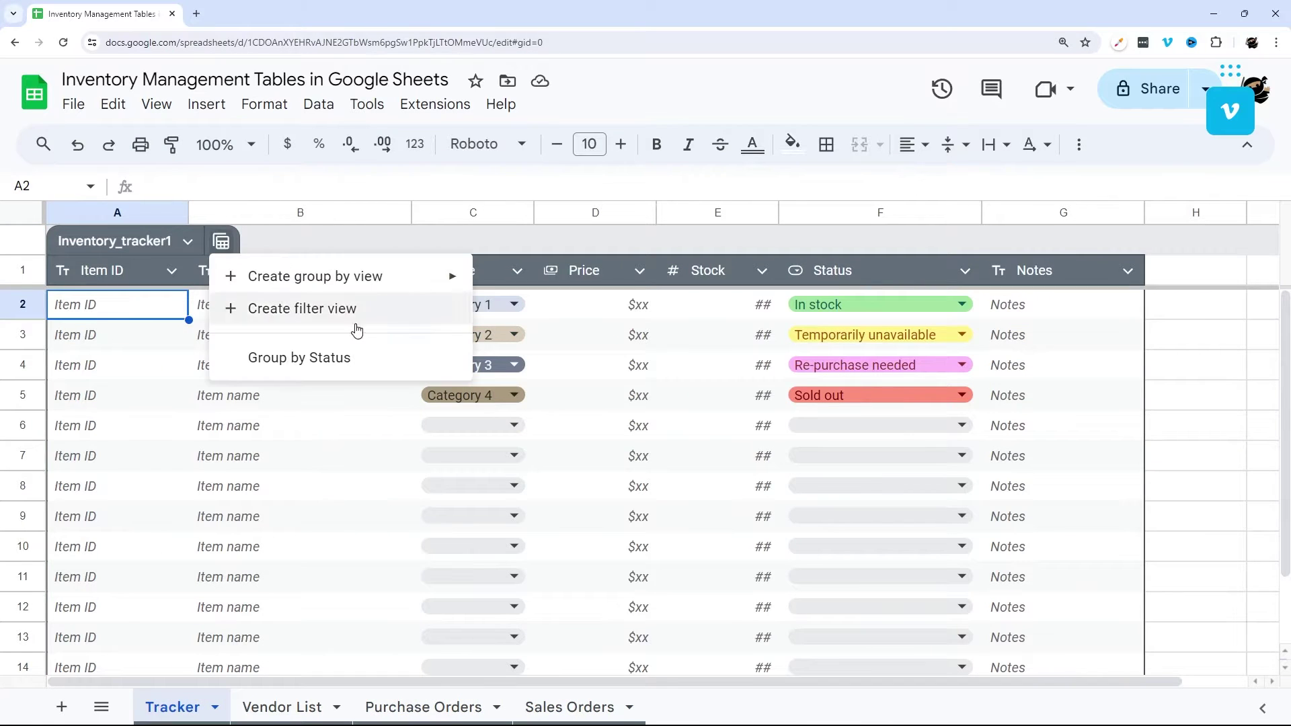
{"action": "left_click", "coordinate": [311, 357]}
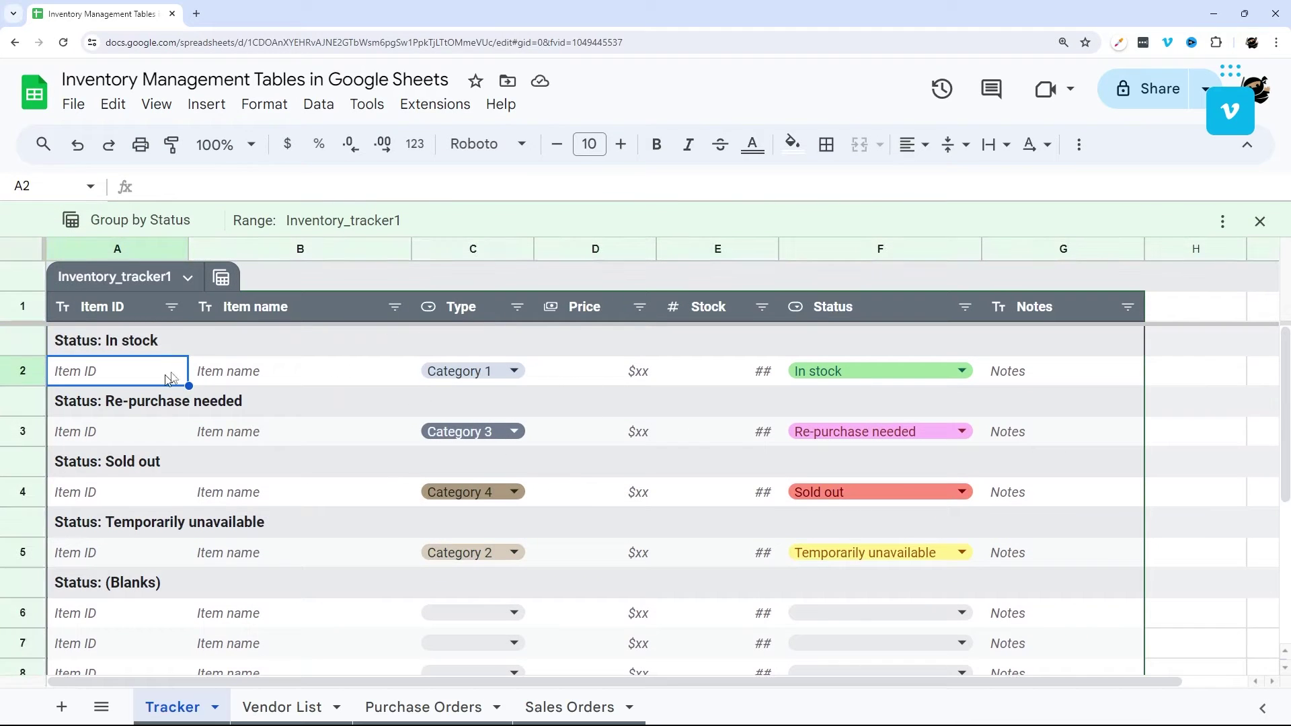
{"action": "scroll", "coordinate": [274, 366], "scroll_direction": "down", "scroll_amount": 1}
{"action": "scroll", "coordinate": [299, 392], "scroll_direction": "up", "scroll_amount": 1}
{"action": "left_click", "coordinate": [1259, 221]}
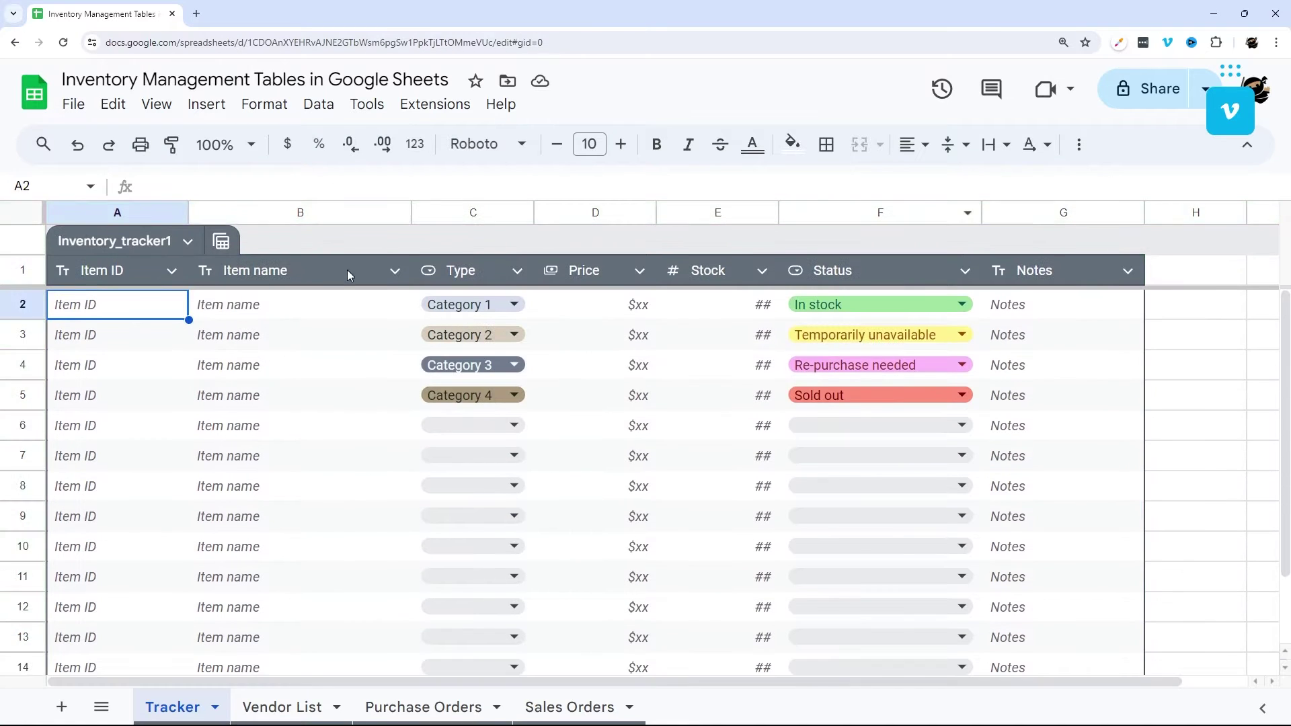
- Check the column type options available for the Item name column of the inventory tracker table
{"action": "left_click", "coordinate": [394, 270]}
{"action": "mouse_move", "coordinate": [592, 309]}
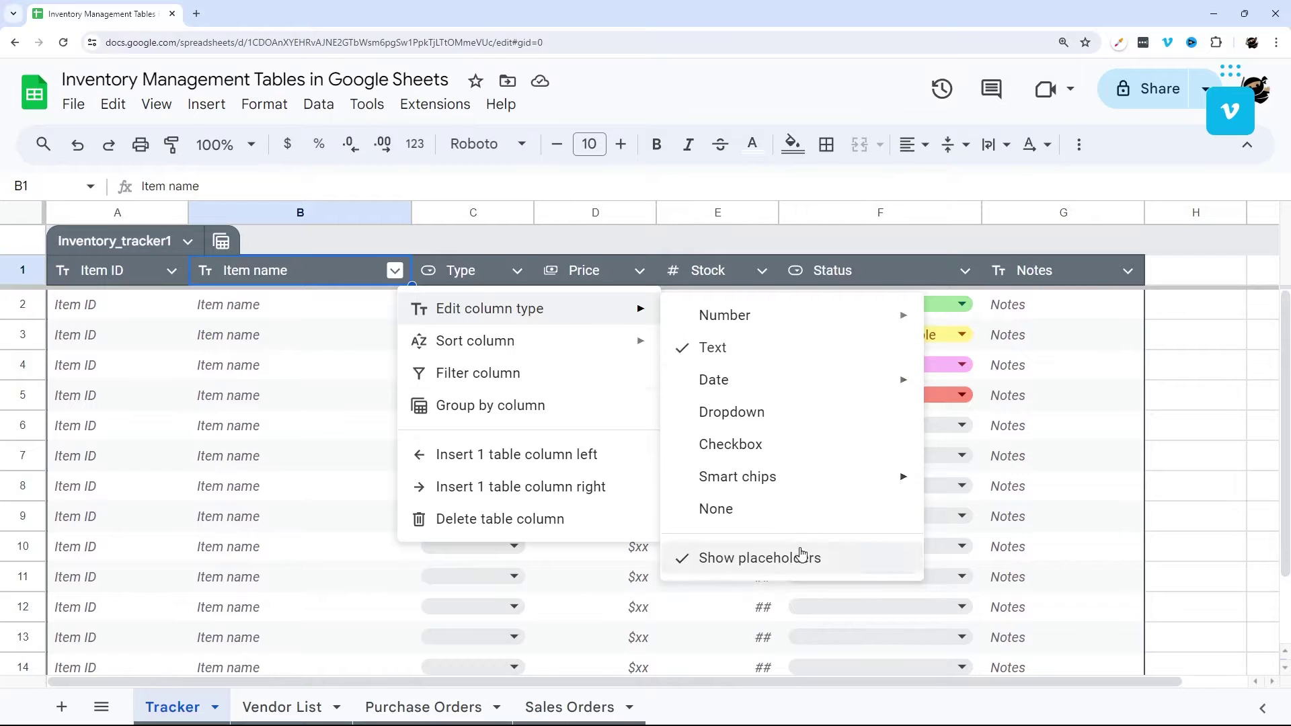
{"action": "left_click", "coordinate": [281, 314]}
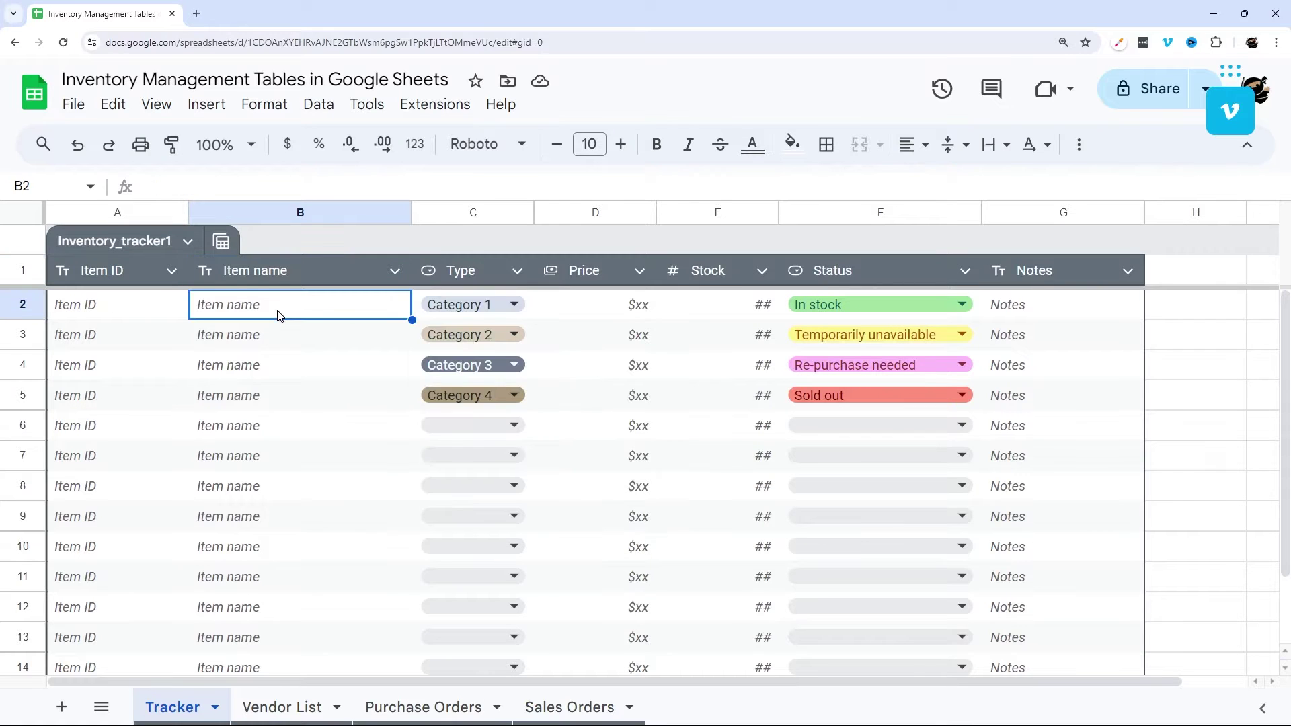
- Examine the tracker table's columns from Item ID to Notes, including the dropdown choices for Type and Status
{"action": "left_click", "coordinate": [124, 321]}
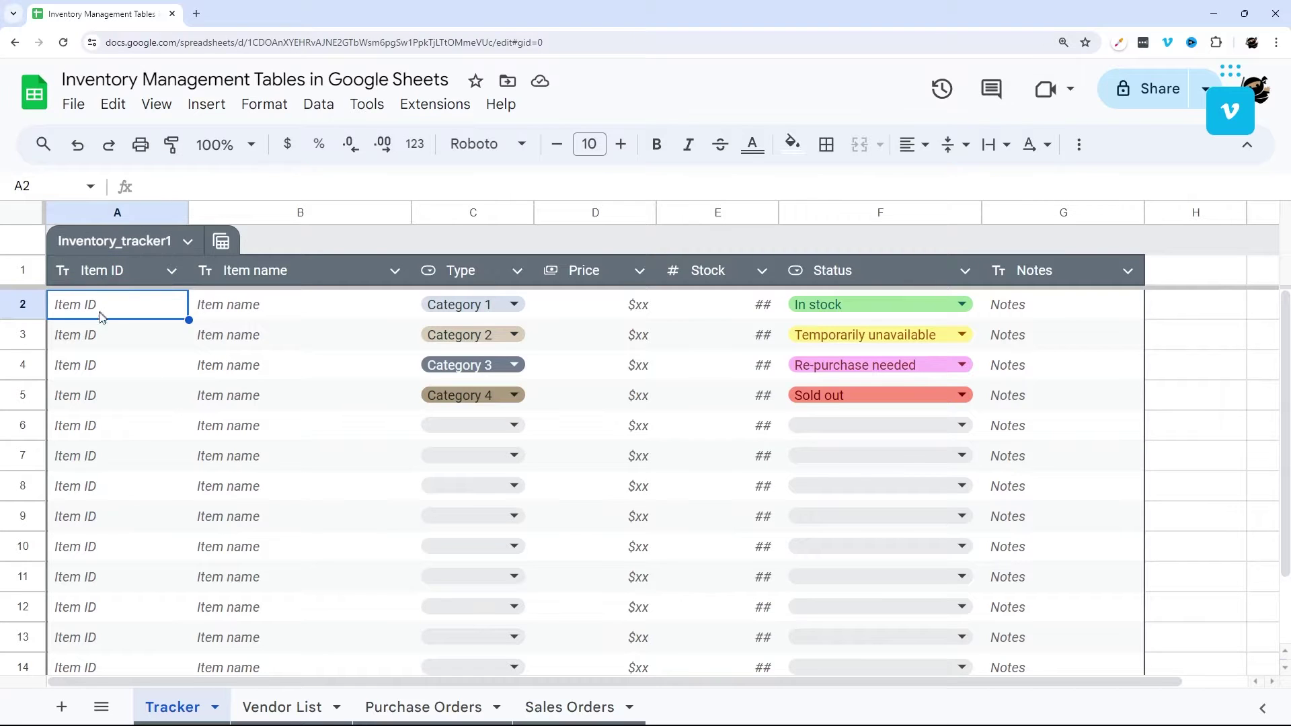
{"action": "left_click_drag", "start_coordinate": [98, 311], "coordinate": [127, 515]}
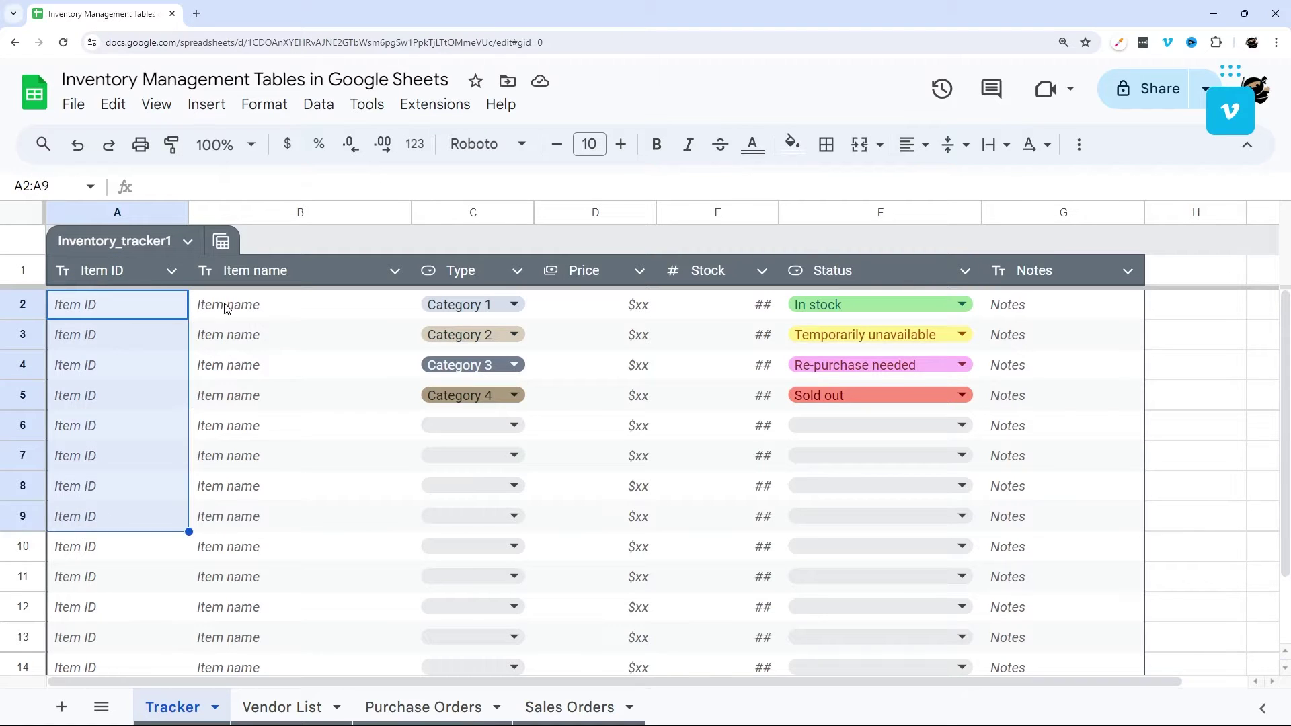
{"action": "left_click_drag", "start_coordinate": [253, 301], "coordinate": [273, 467]}
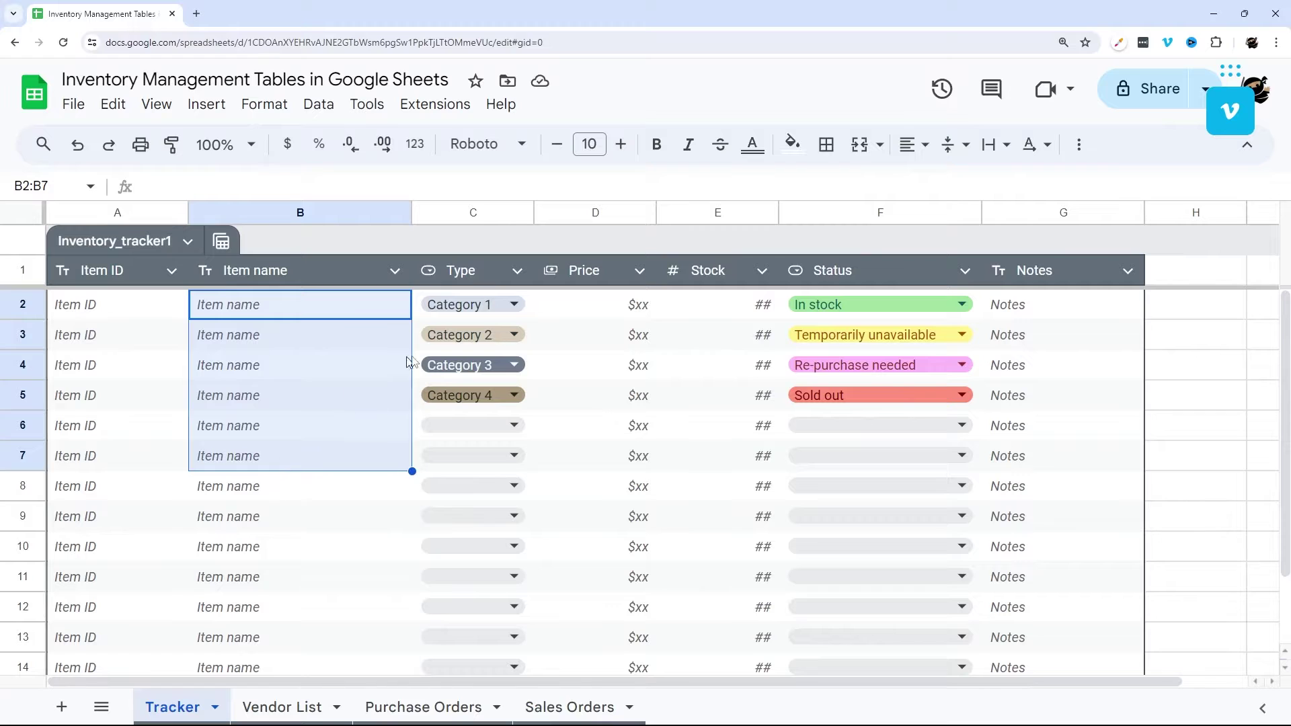
{"action": "left_click", "coordinate": [514, 306]}
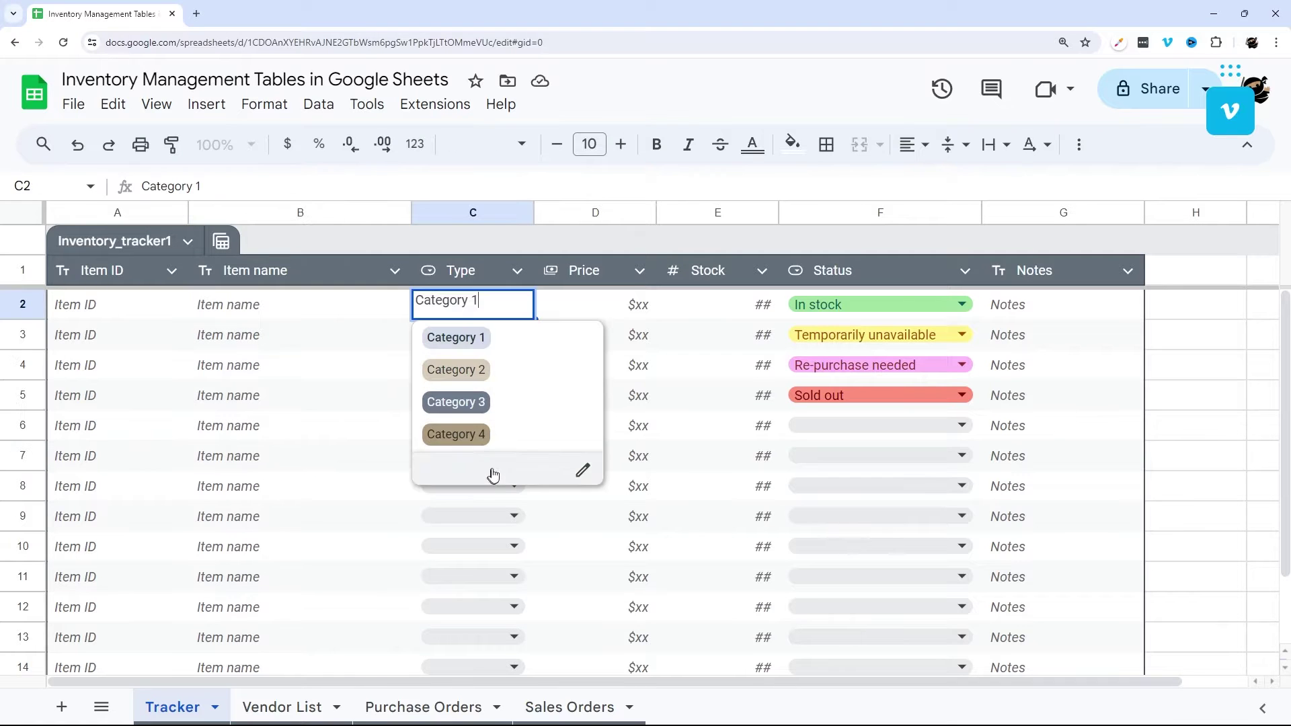
{"action": "left_click", "coordinate": [634, 312]}
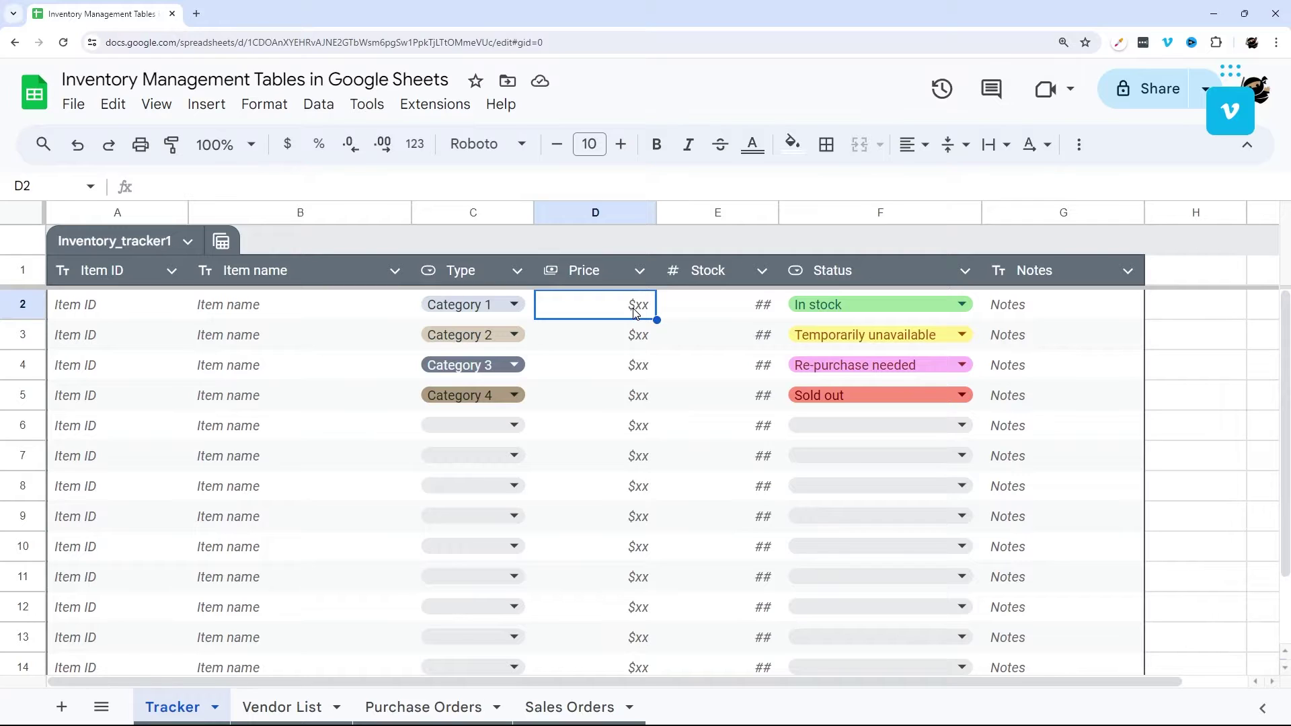
{"action": "left_click_drag", "start_coordinate": [727, 306], "coordinate": [743, 397]}
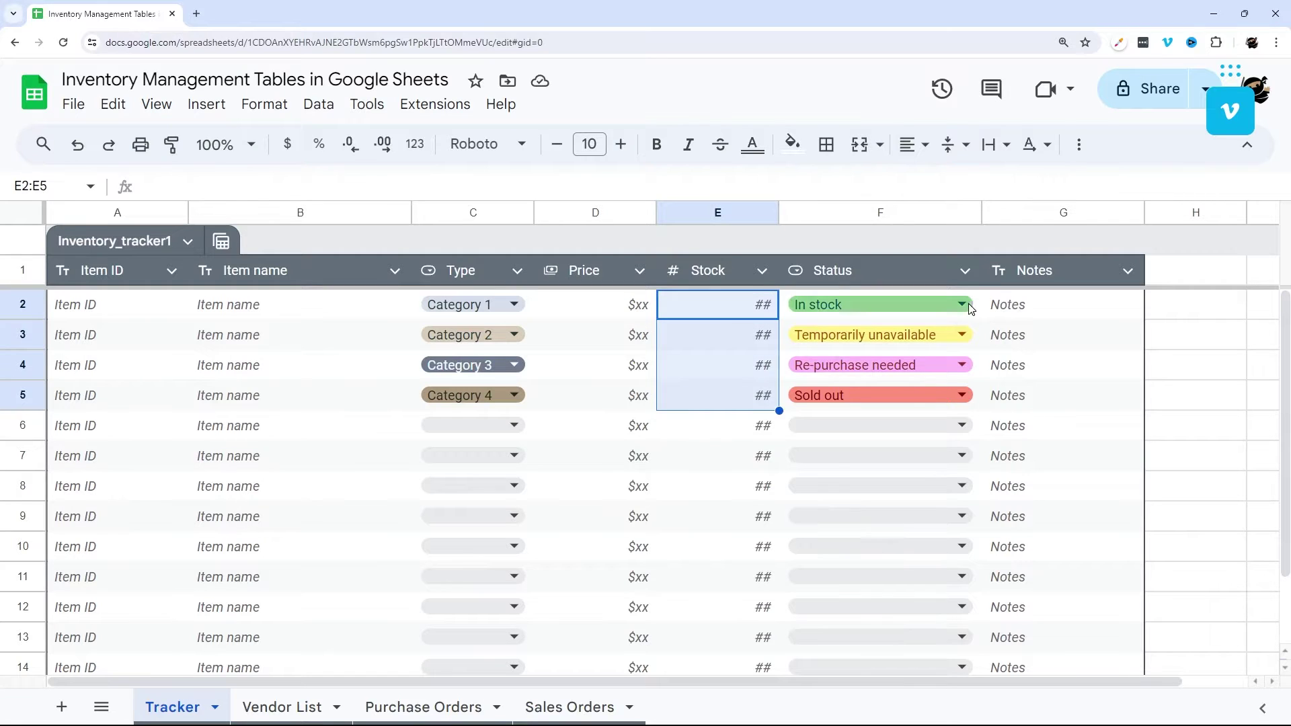
{"action": "left_click", "coordinate": [963, 304]}
{"action": "left_click", "coordinate": [1019, 305]}
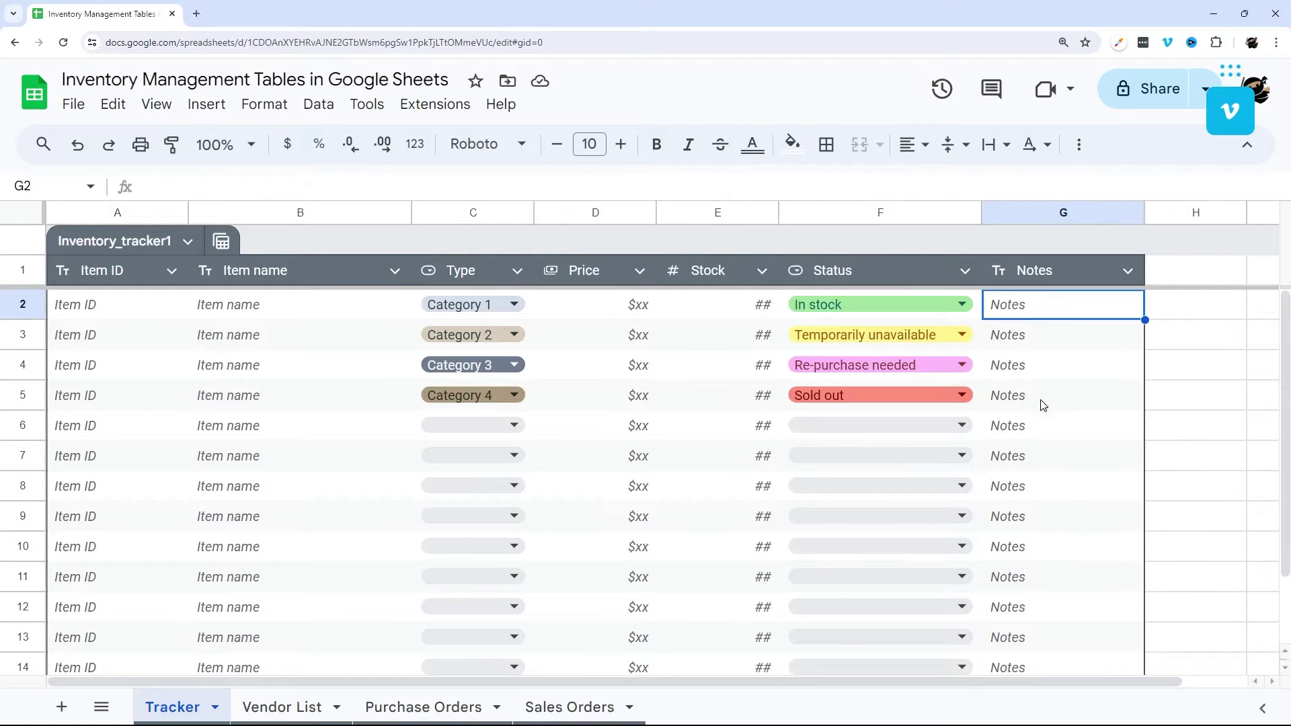
- Examine the Vendor List table's columns from Vendor to Notes, including the dropdown choices for Vendor type and Reliability
{"action": "left_click", "coordinate": [296, 710]}
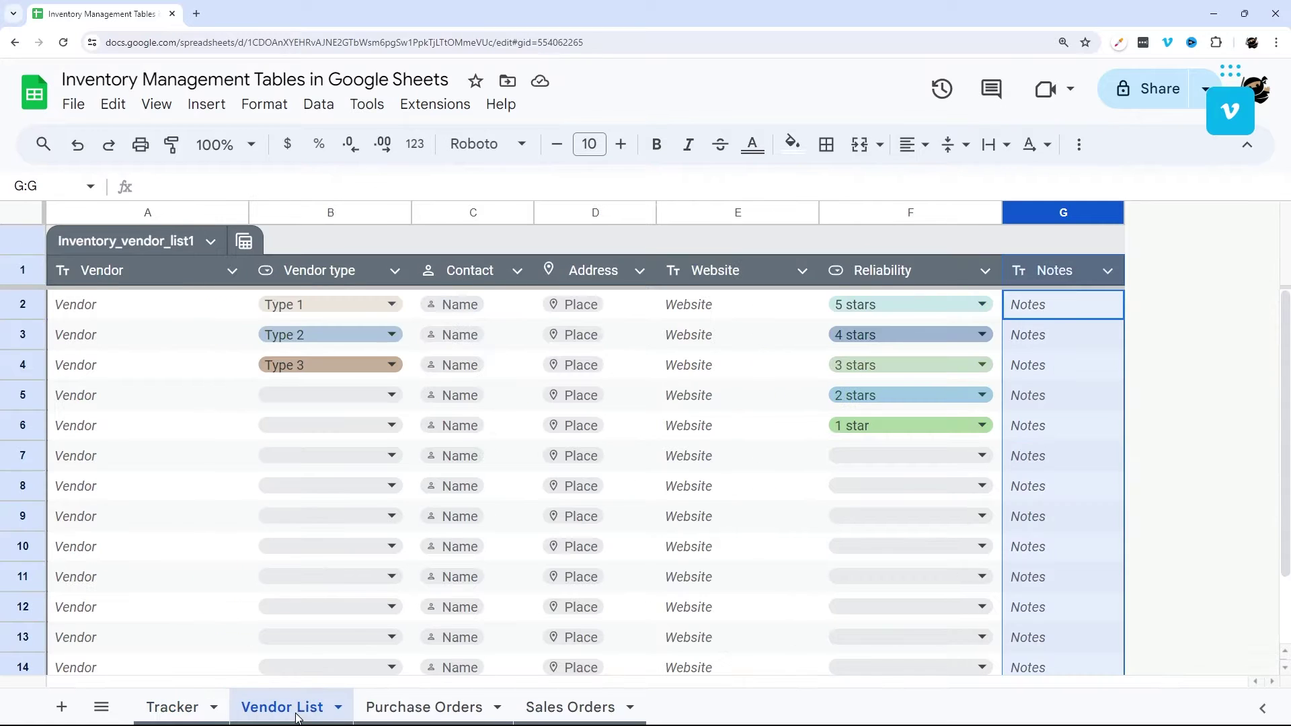
{"action": "left_click_drag", "start_coordinate": [104, 308], "coordinate": [87, 485]}
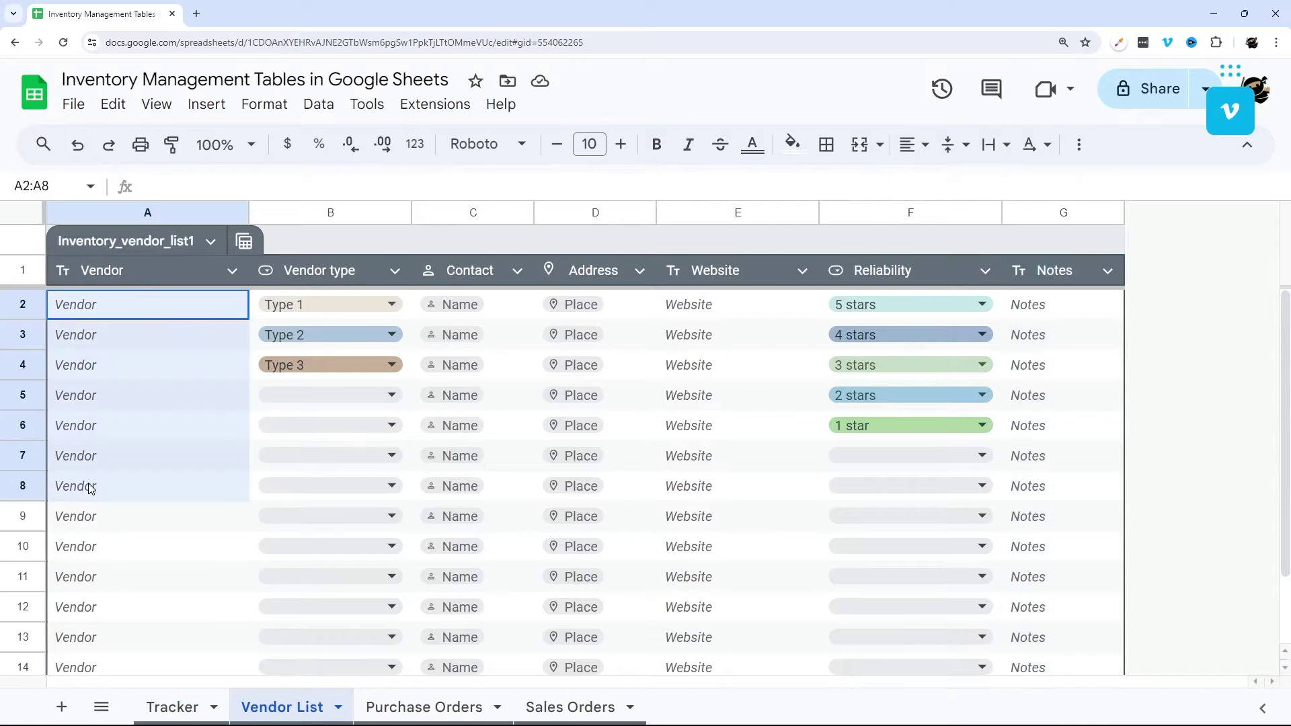
{"action": "left_click", "coordinate": [391, 304]}
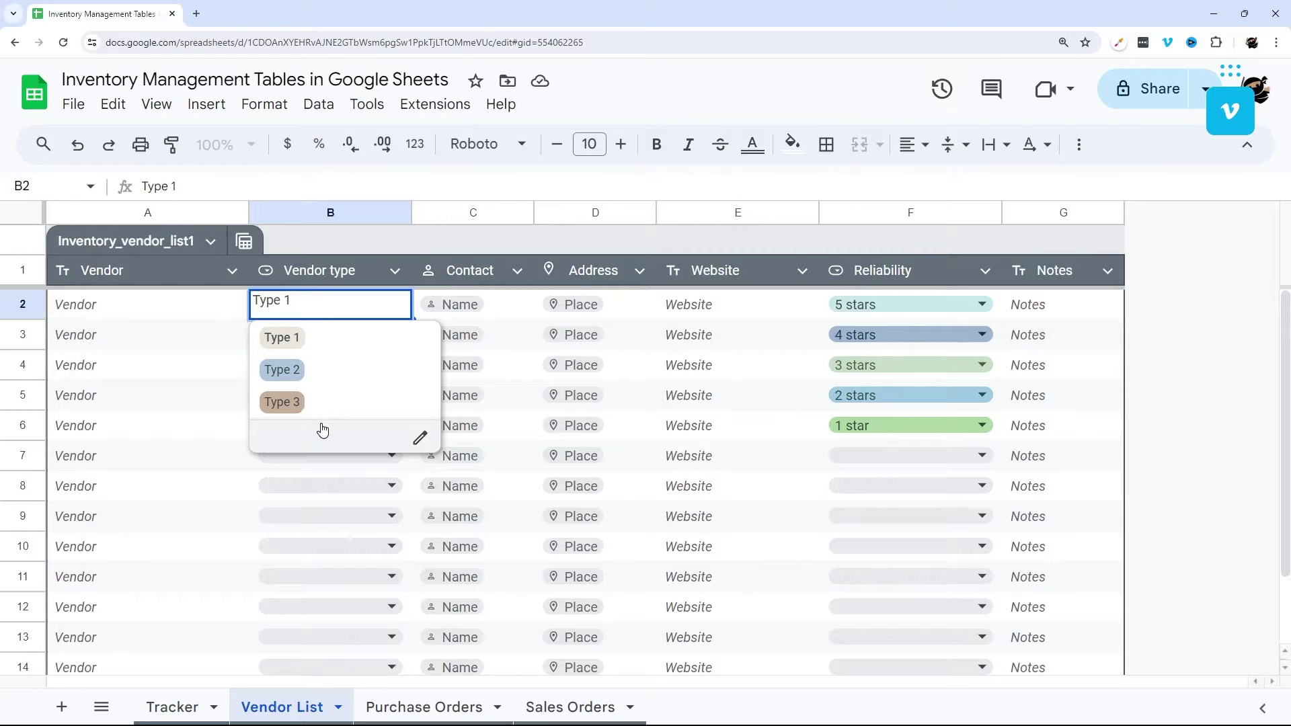
{"action": "left_click", "coordinate": [509, 310]}
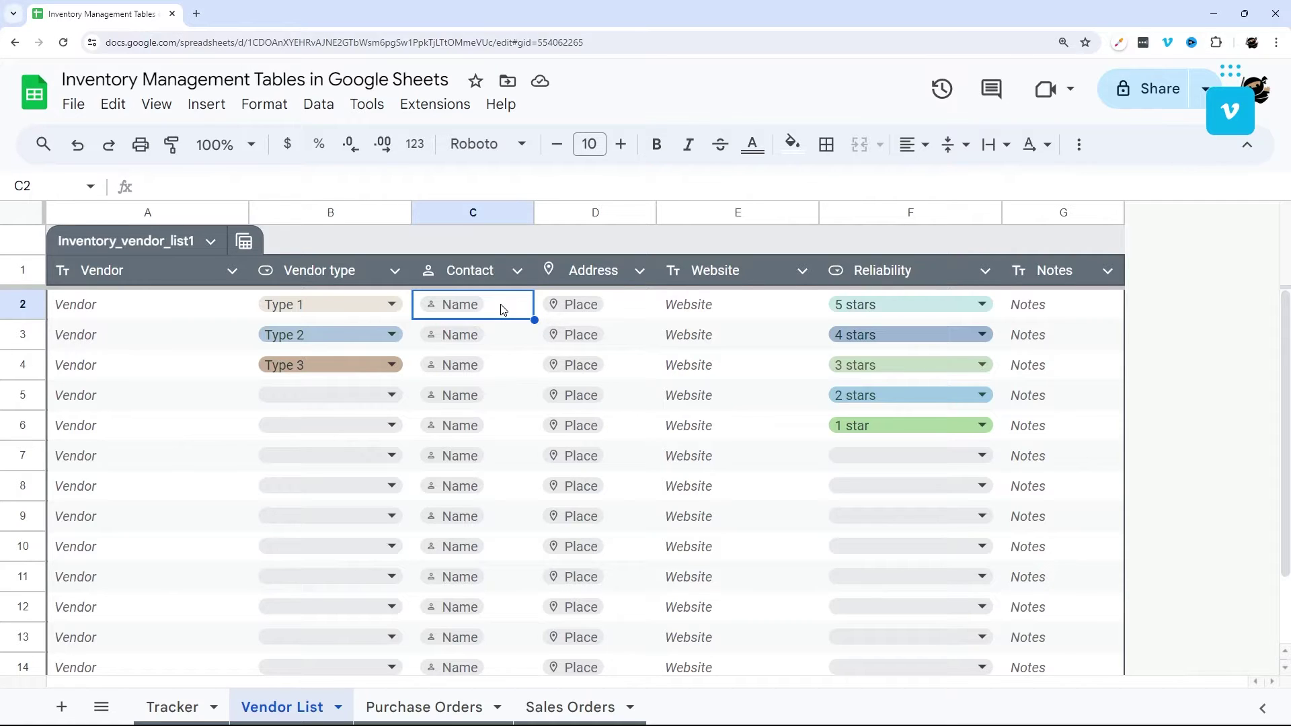
{"action": "left_click_drag", "start_coordinate": [618, 308], "coordinate": [624, 410]}
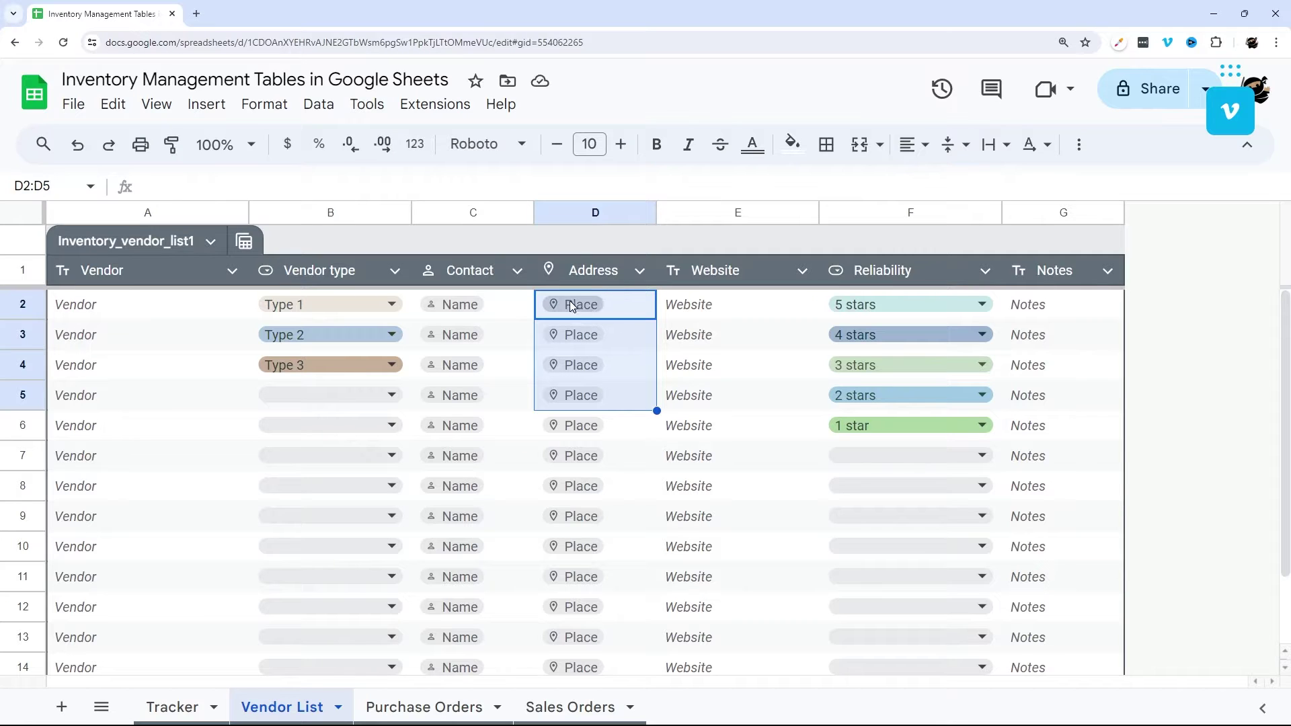
{"action": "left_click", "coordinate": [627, 314]}
{"action": "left_click_drag", "start_coordinate": [627, 314], "coordinate": [627, 487]}
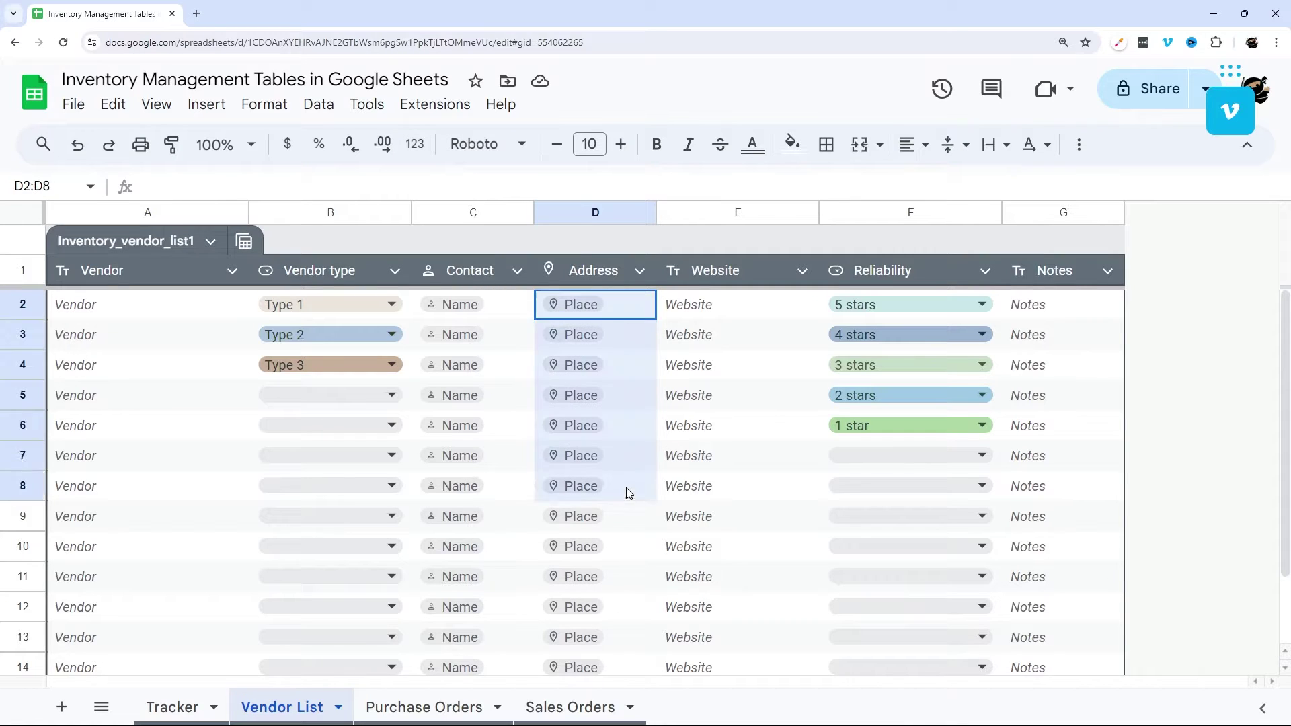
{"action": "left_click_drag", "start_coordinate": [706, 299], "coordinate": [704, 445]}
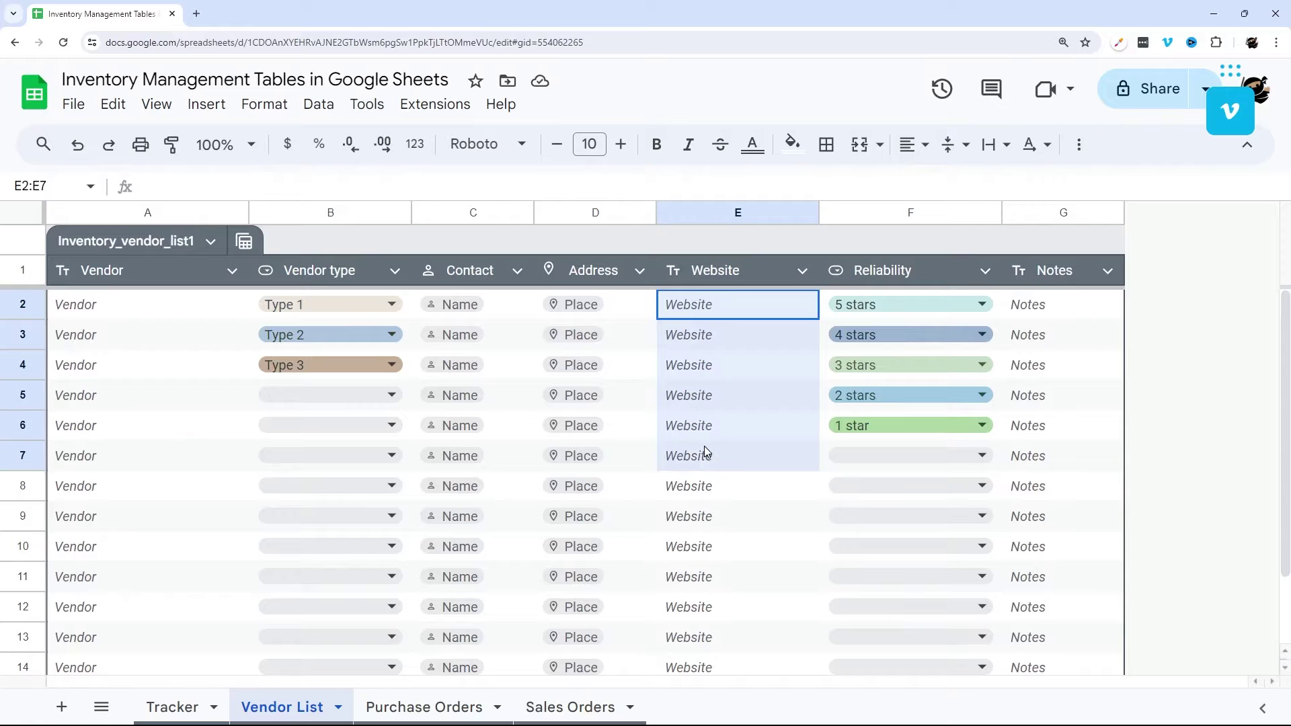
{"action": "left_click", "coordinate": [982, 305]}
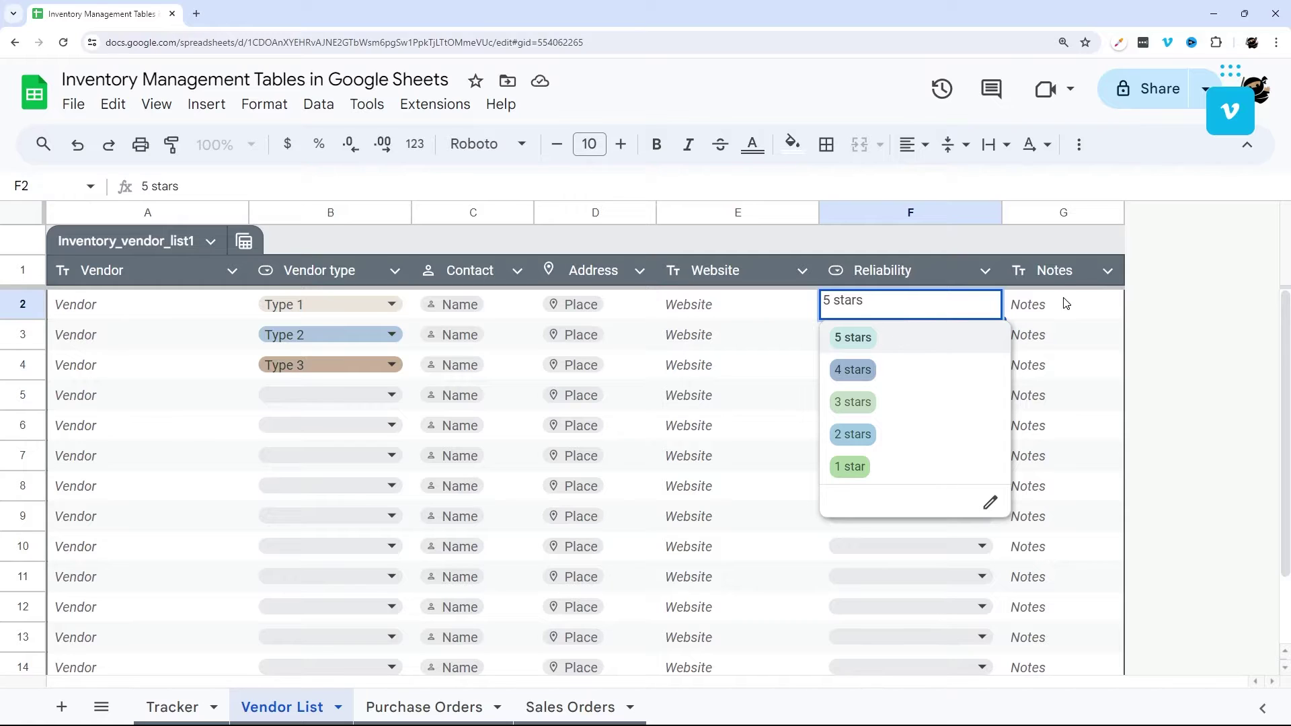
{"action": "left_click", "coordinate": [1049, 308]}
{"action": "left_click_drag", "start_coordinate": [1049, 308], "coordinate": [1048, 482]}
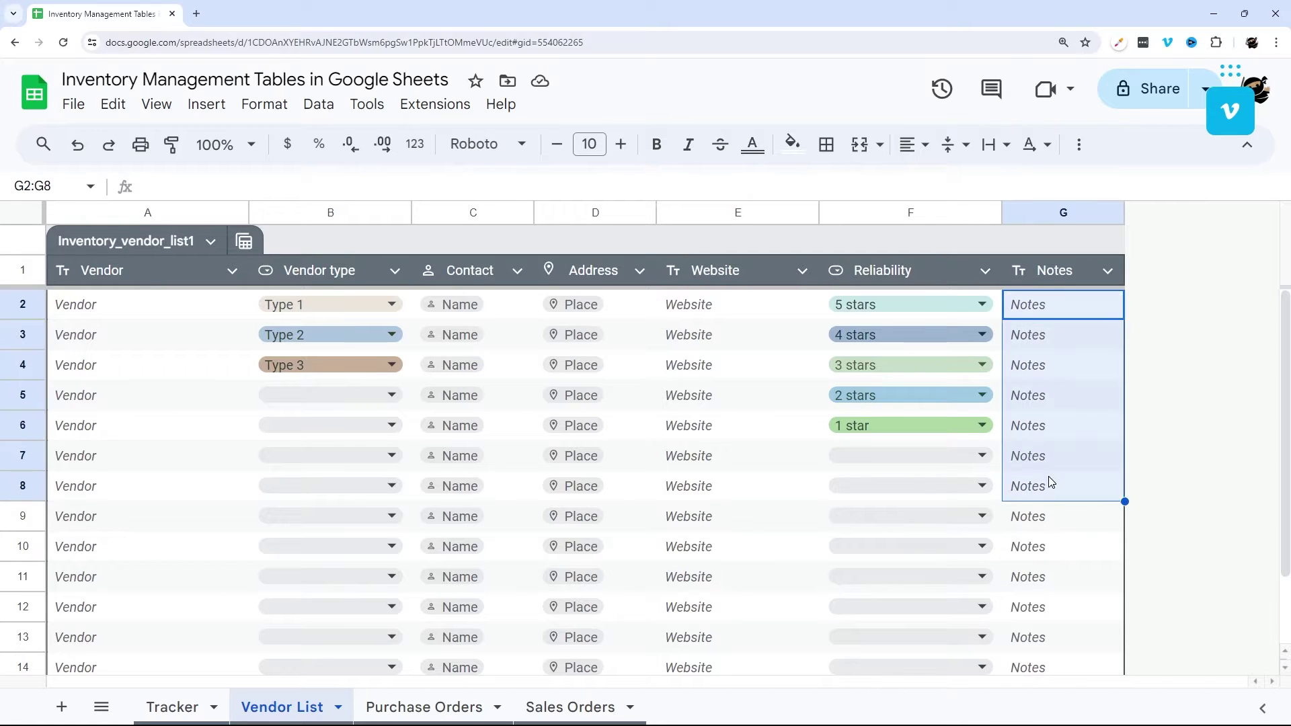
- Examine the Purchase Orders table's columns from Priority to Notes, including the dropdown choices for Priority, Category and Status
{"action": "left_click", "coordinate": [413, 712]}
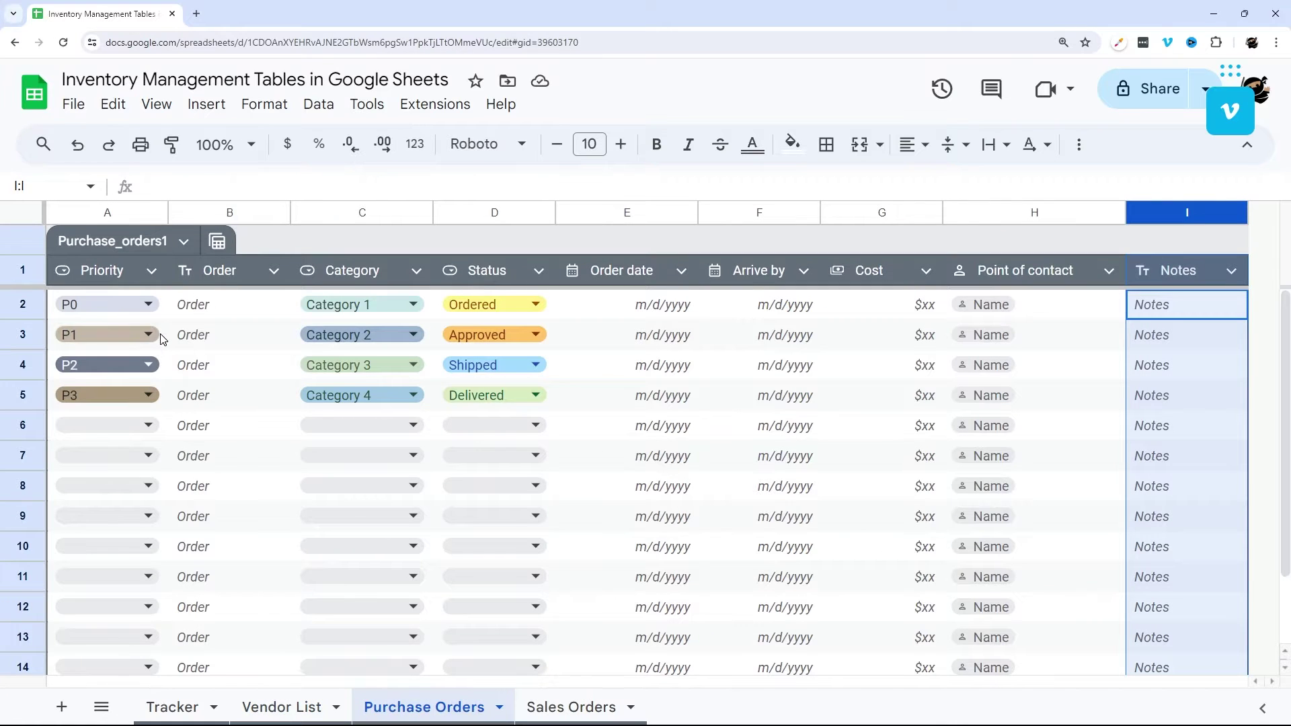
{"action": "left_click", "coordinate": [148, 304]}
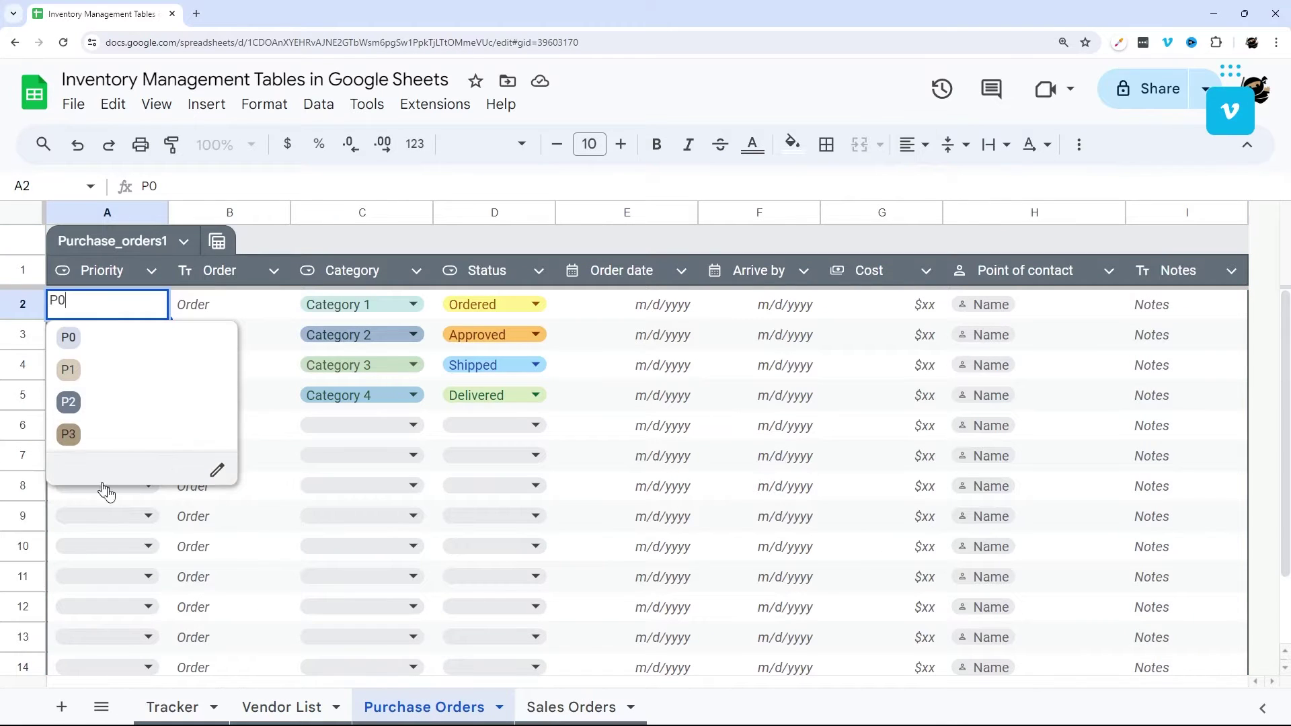
{"action": "left_click", "coordinate": [256, 314]}
{"action": "left_click_drag", "start_coordinate": [256, 315], "coordinate": [260, 464]}
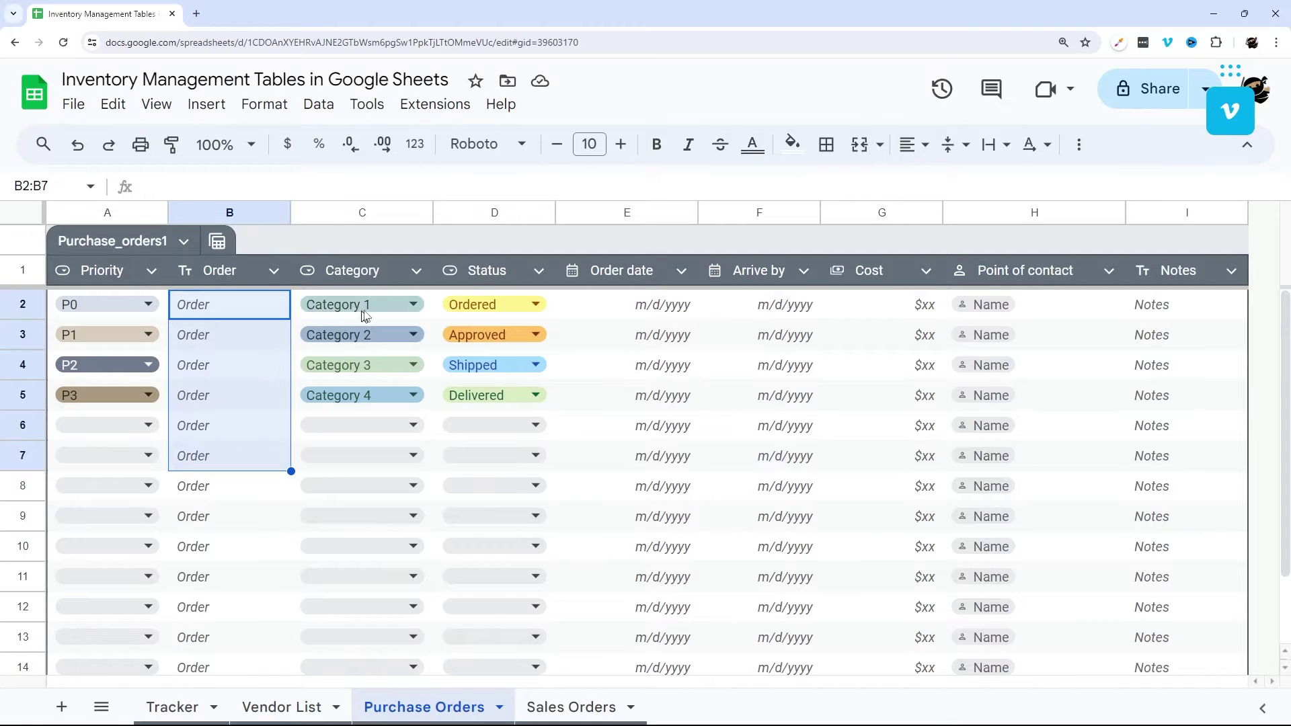
{"action": "left_click", "coordinate": [413, 304]}
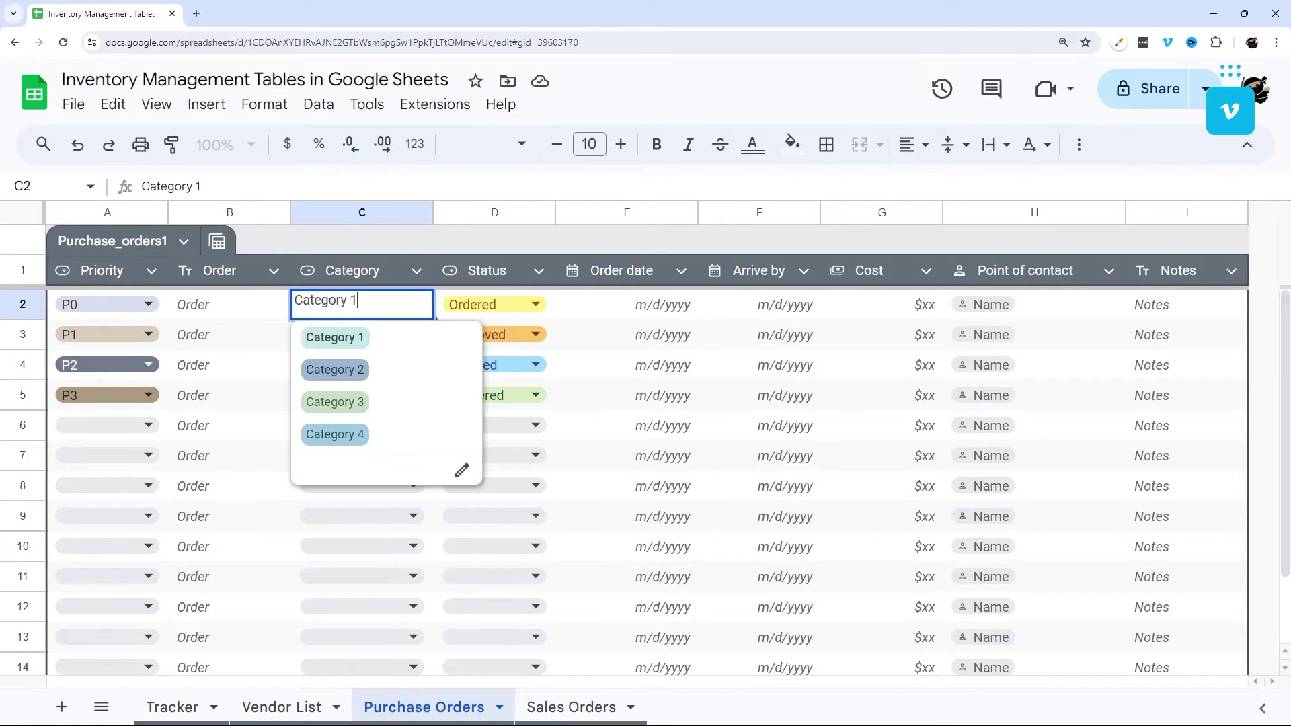
{"action": "left_click", "coordinate": [534, 303]}
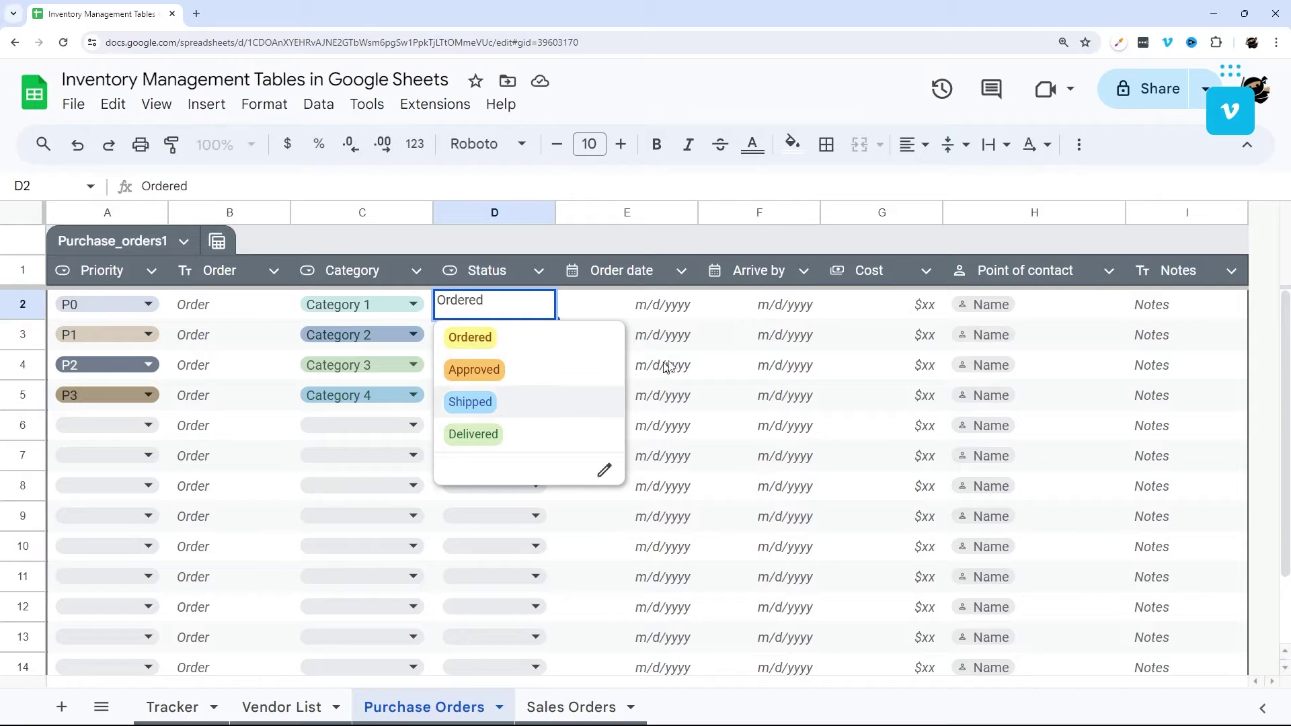
{"action": "left_click_drag", "start_coordinate": [651, 305], "coordinate": [656, 459]}
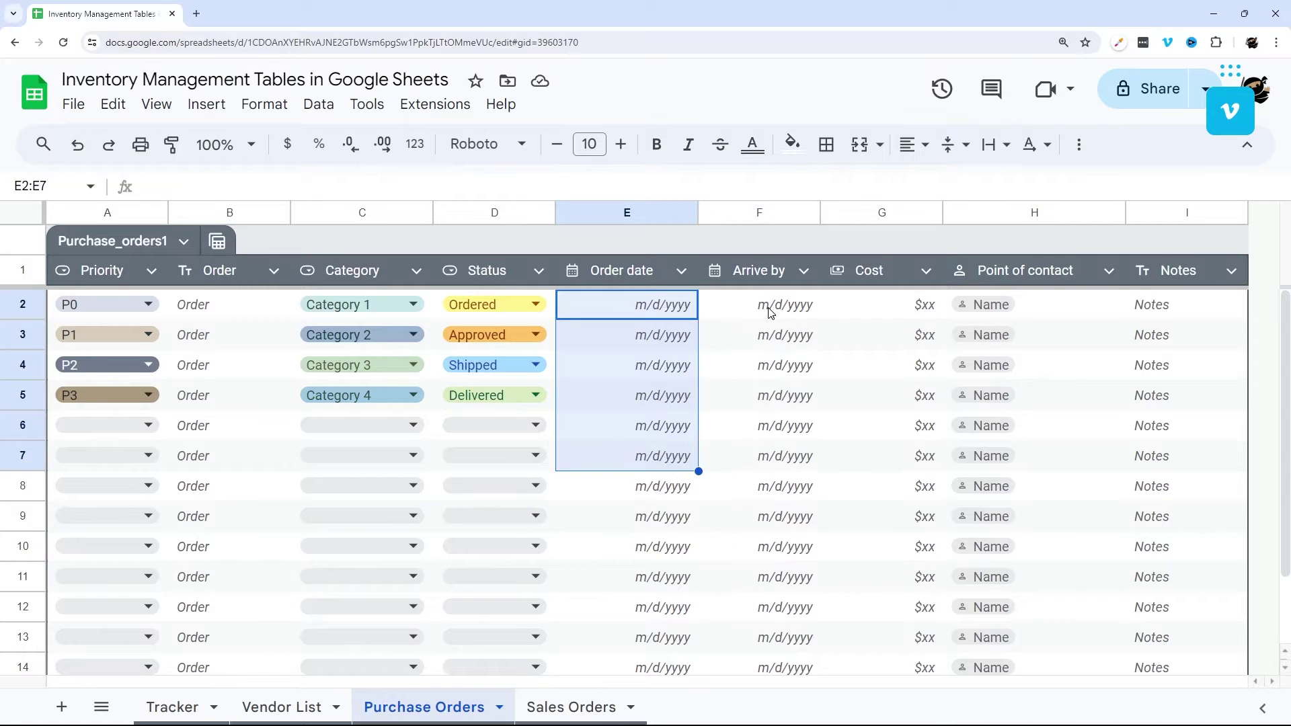
{"action": "left_click_drag", "start_coordinate": [770, 307], "coordinate": [738, 486]}
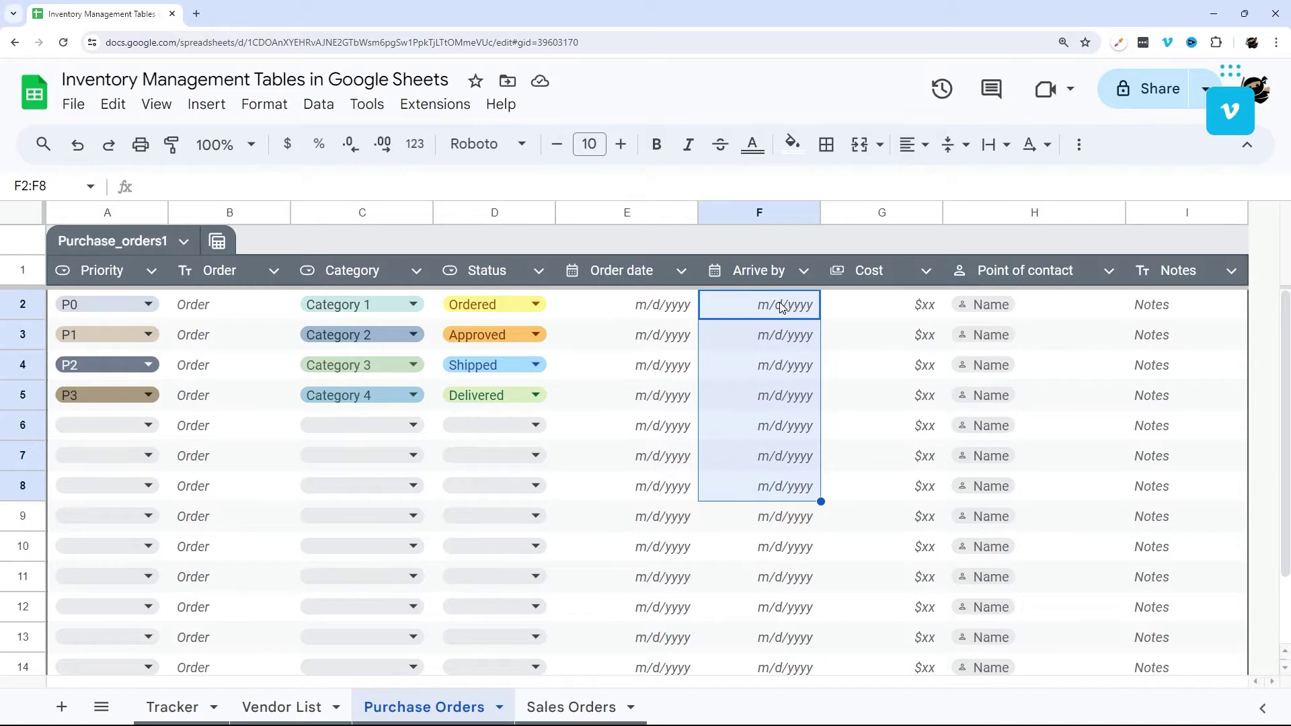
{"action": "left_click_drag", "start_coordinate": [904, 309], "coordinate": [895, 460]}
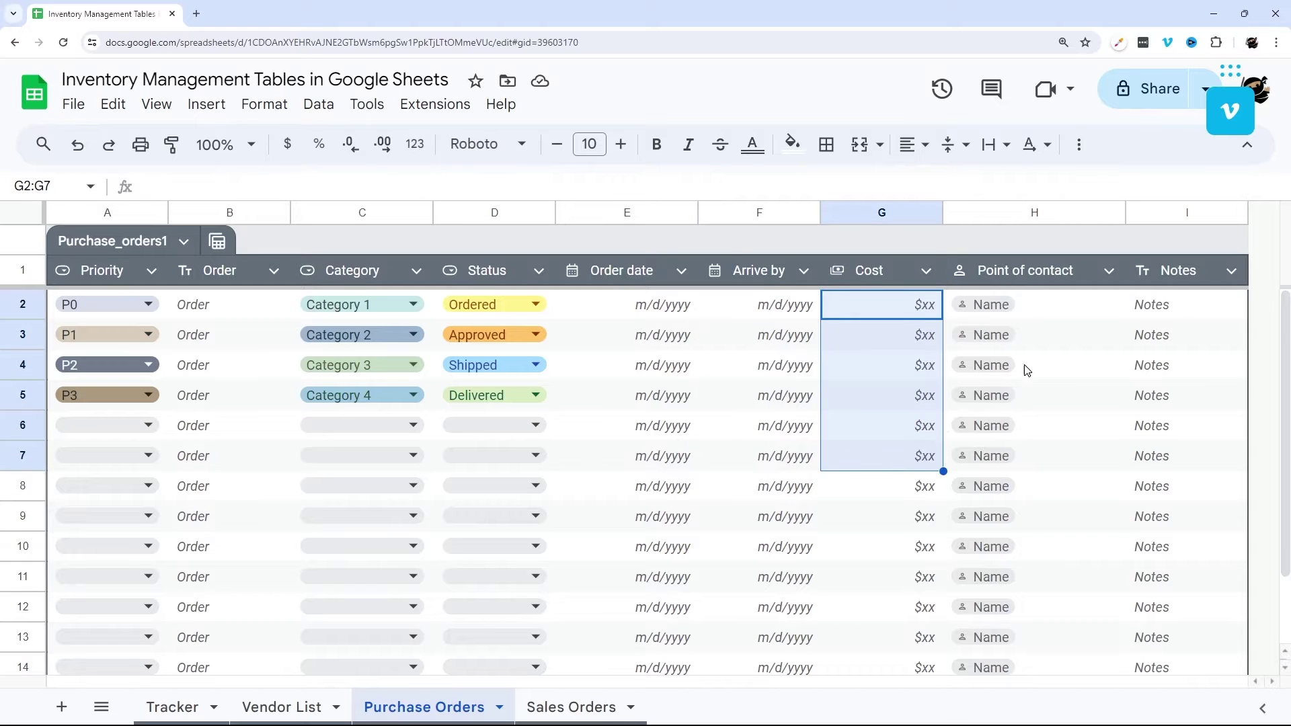
{"action": "left_click", "coordinate": [1056, 307]}
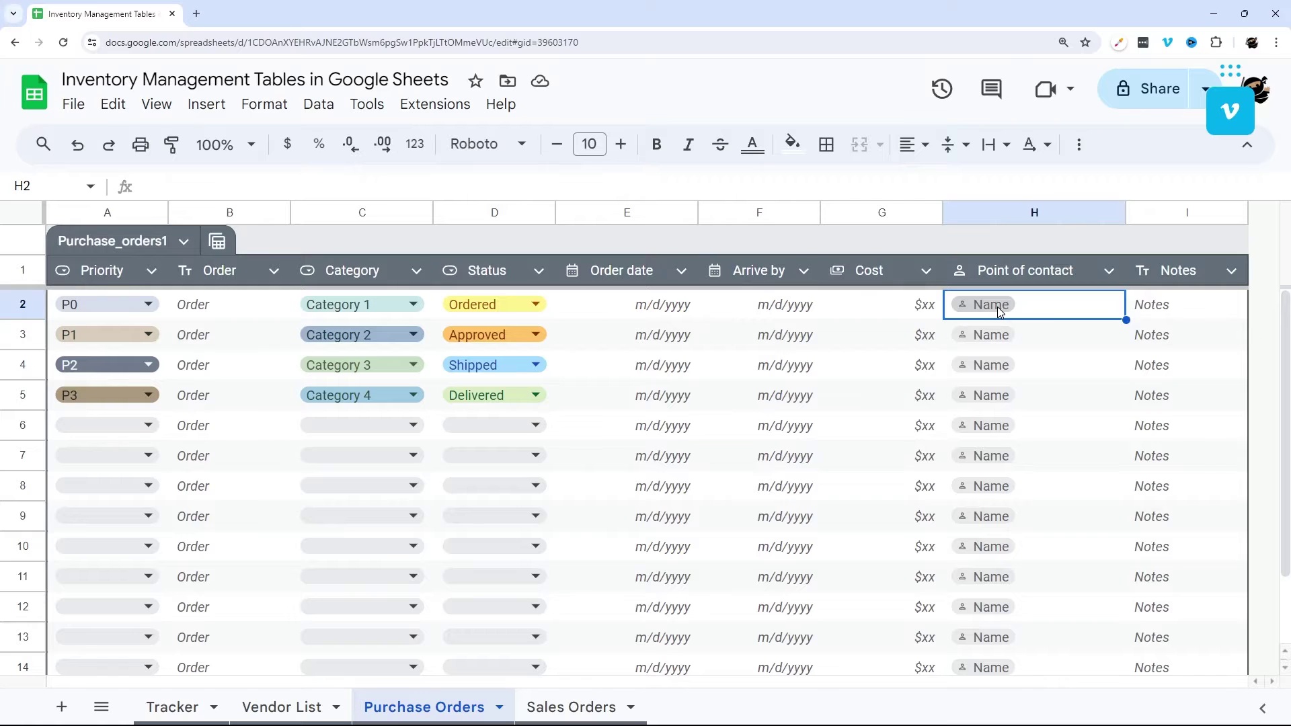
{"action": "left_click_drag", "start_coordinate": [1182, 311], "coordinate": [1177, 546]}
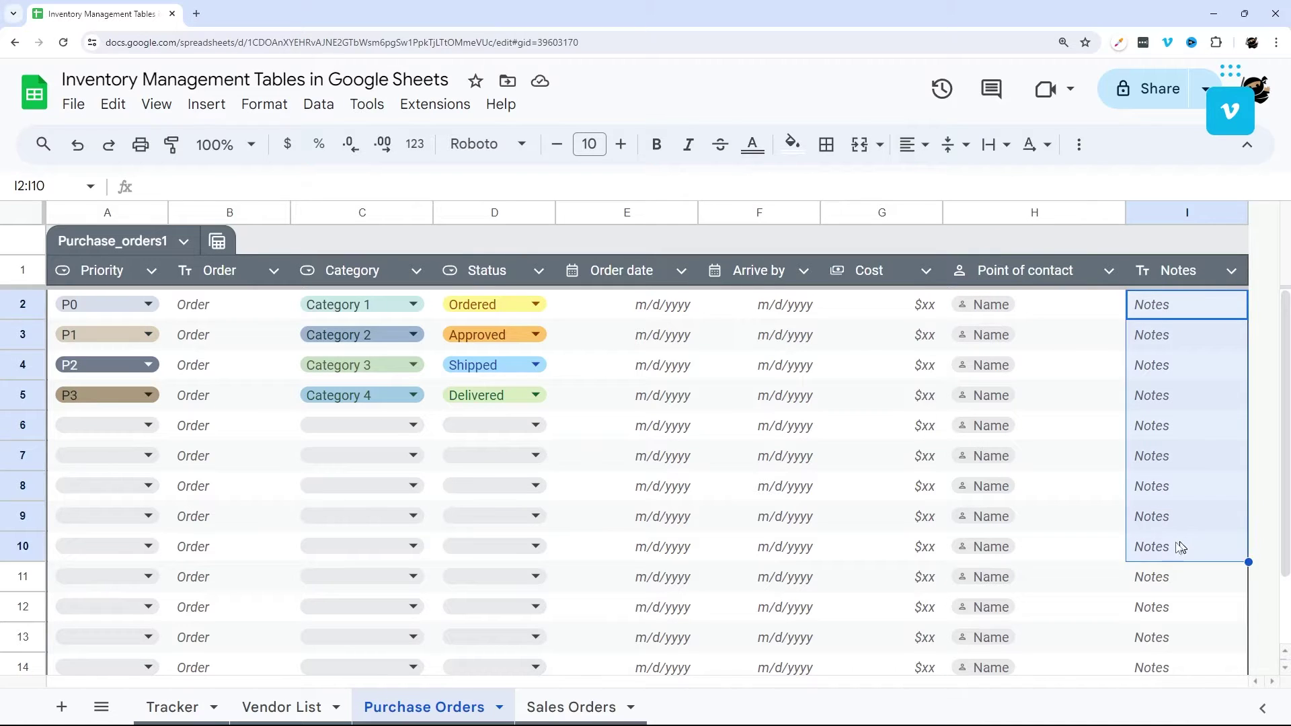
- Examine the Sales Orders table's columns from Priority to Notes, including the dropdown choices for Product and Status
{"action": "left_click", "coordinate": [569, 707]}
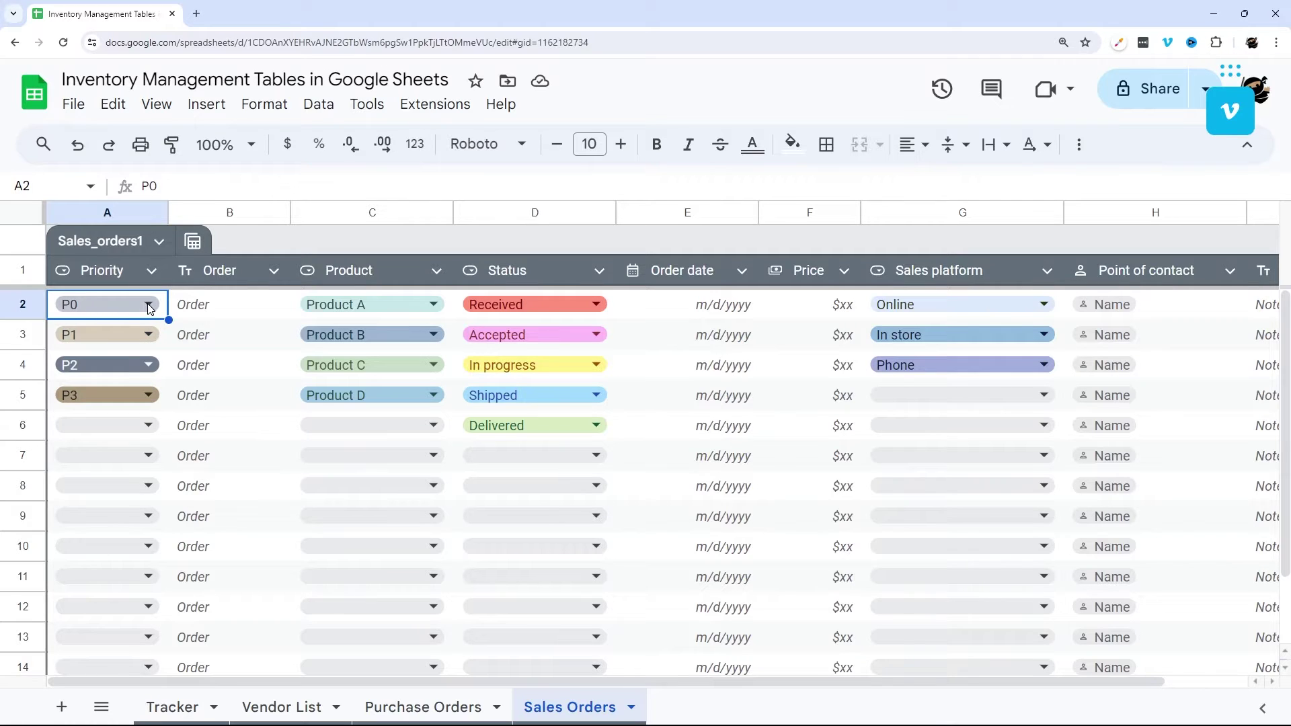
{"action": "left_click", "coordinate": [215, 302]}
{"action": "left_click", "coordinate": [433, 304]}
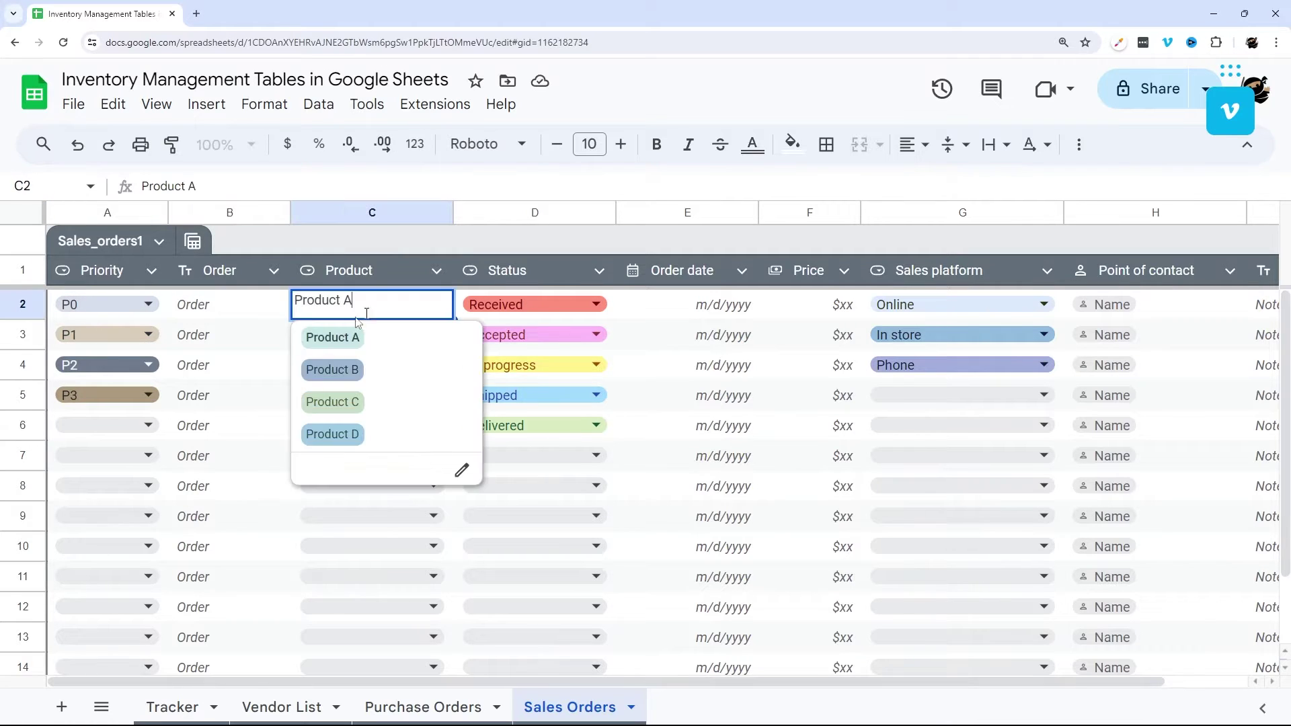
{"action": "left_click", "coordinate": [596, 305]}
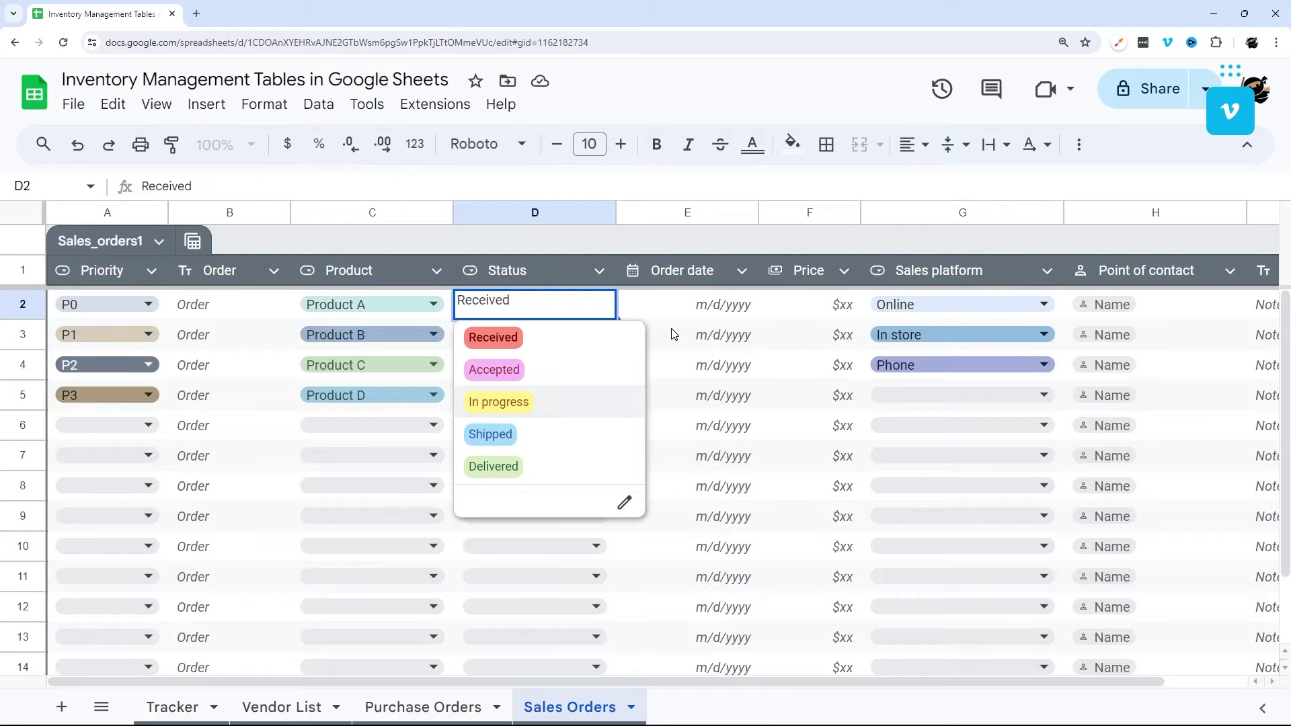
{"action": "left_click", "coordinate": [735, 303]}
{"action": "left_click", "coordinate": [827, 308]}
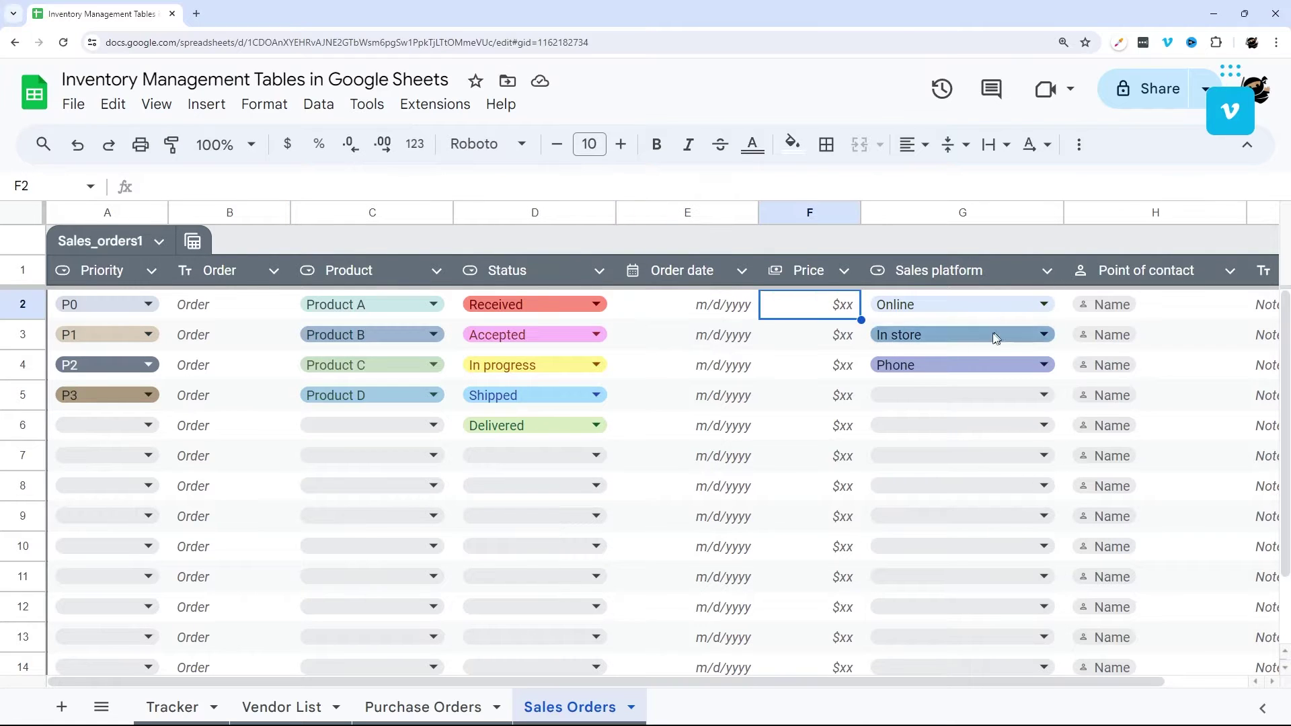
{"action": "left_click_drag", "start_coordinate": [802, 683], "coordinate": [922, 700]}
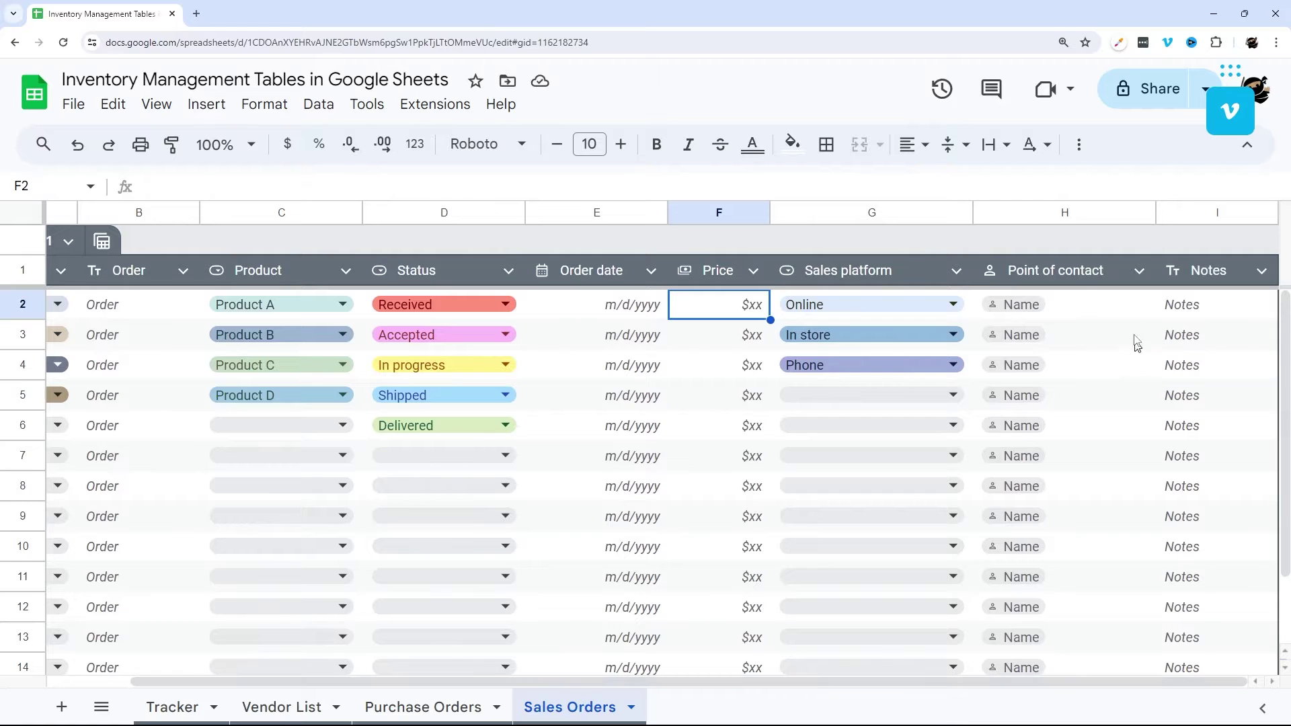
{"action": "left_click_drag", "start_coordinate": [1065, 314], "coordinate": [1064, 461]}
{"action": "left_click_drag", "start_coordinate": [1203, 309], "coordinate": [1204, 516]}
- Open the saved Group by Status view of the Tracker sheet's inventory table and delete that view
{"action": "left_click", "coordinate": [171, 706]}
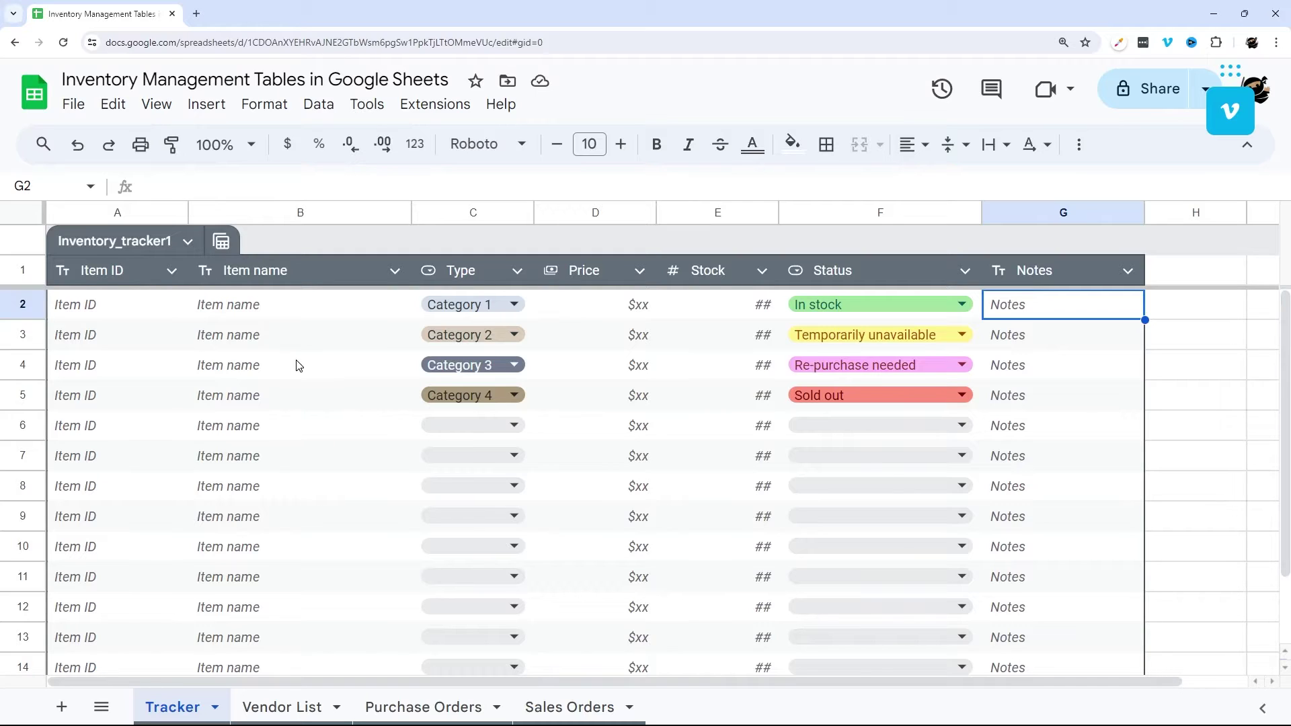
{"action": "left_click", "coordinate": [222, 246]}
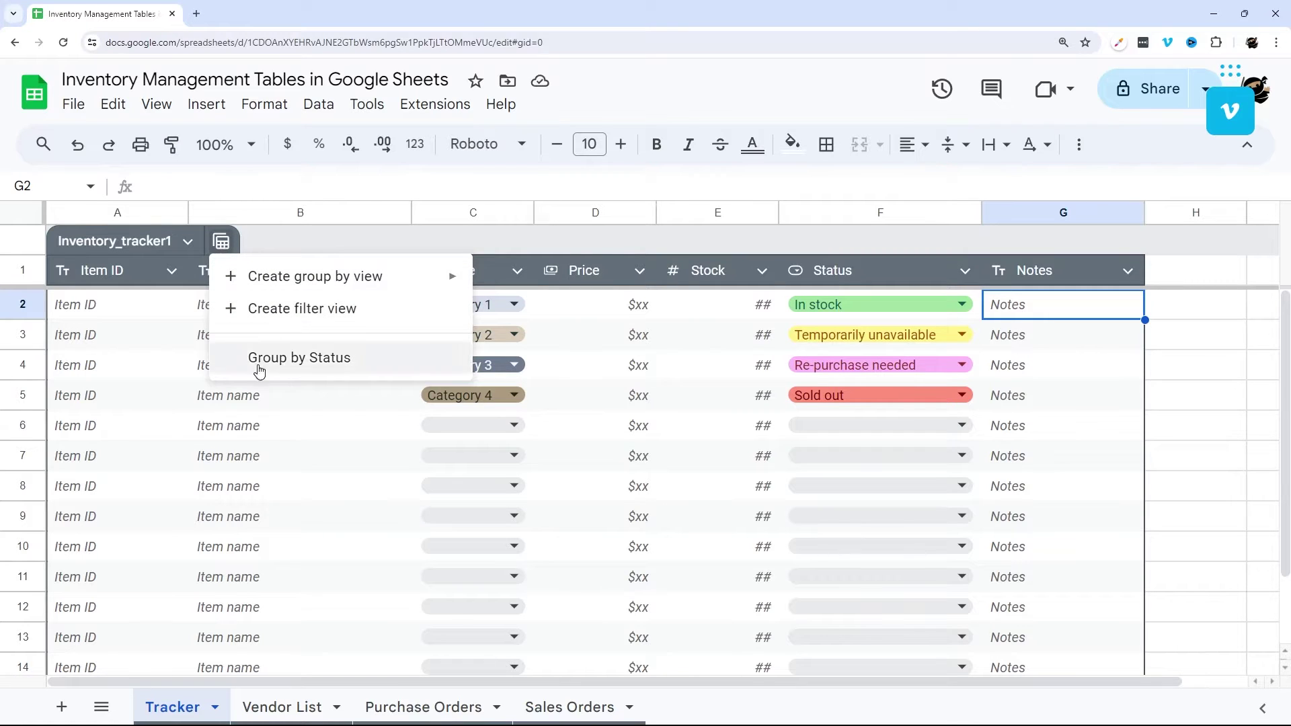
{"action": "left_click", "coordinate": [291, 366]}
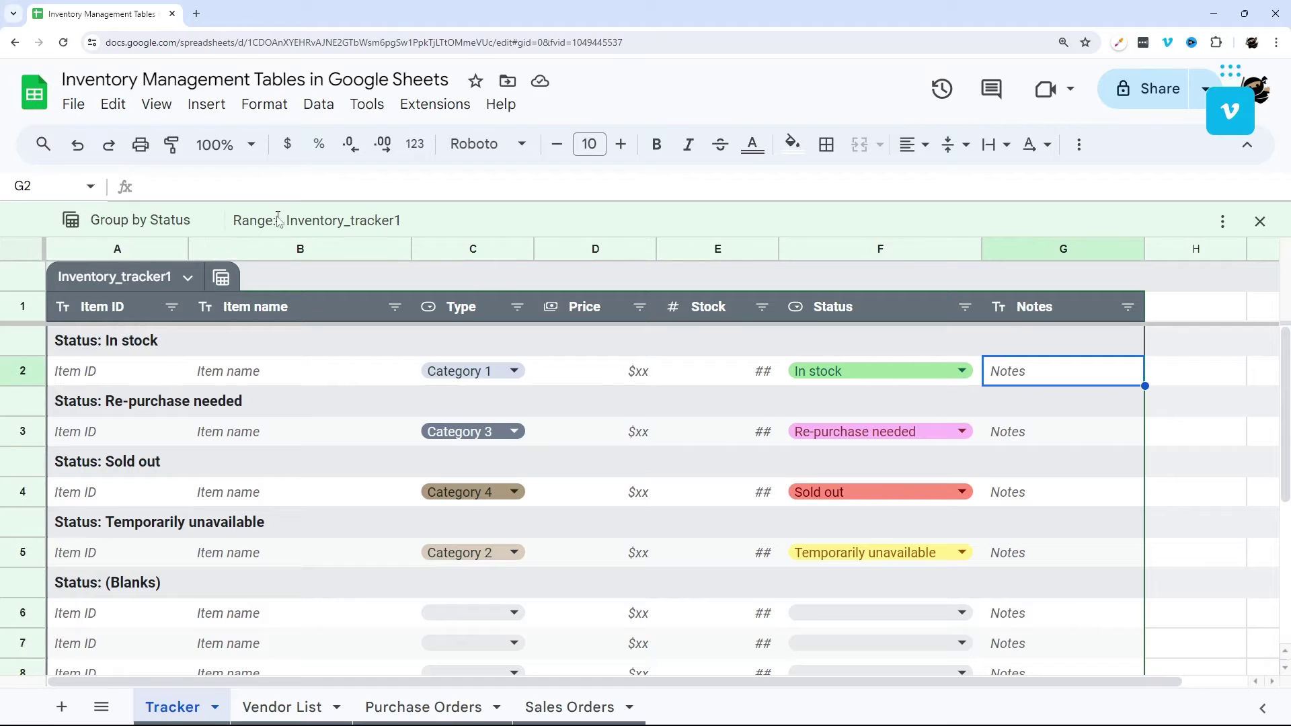
{"action": "left_click", "coordinate": [1221, 226]}
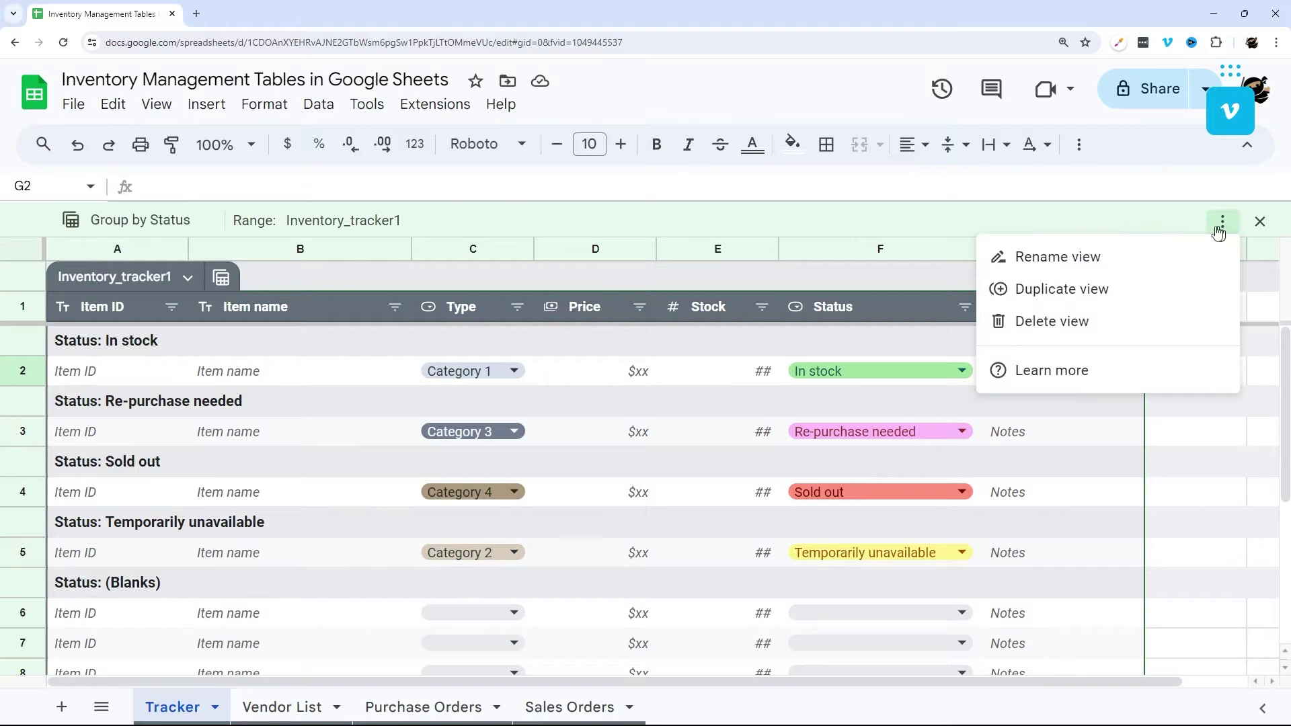
{"action": "left_click", "coordinate": [1071, 321]}
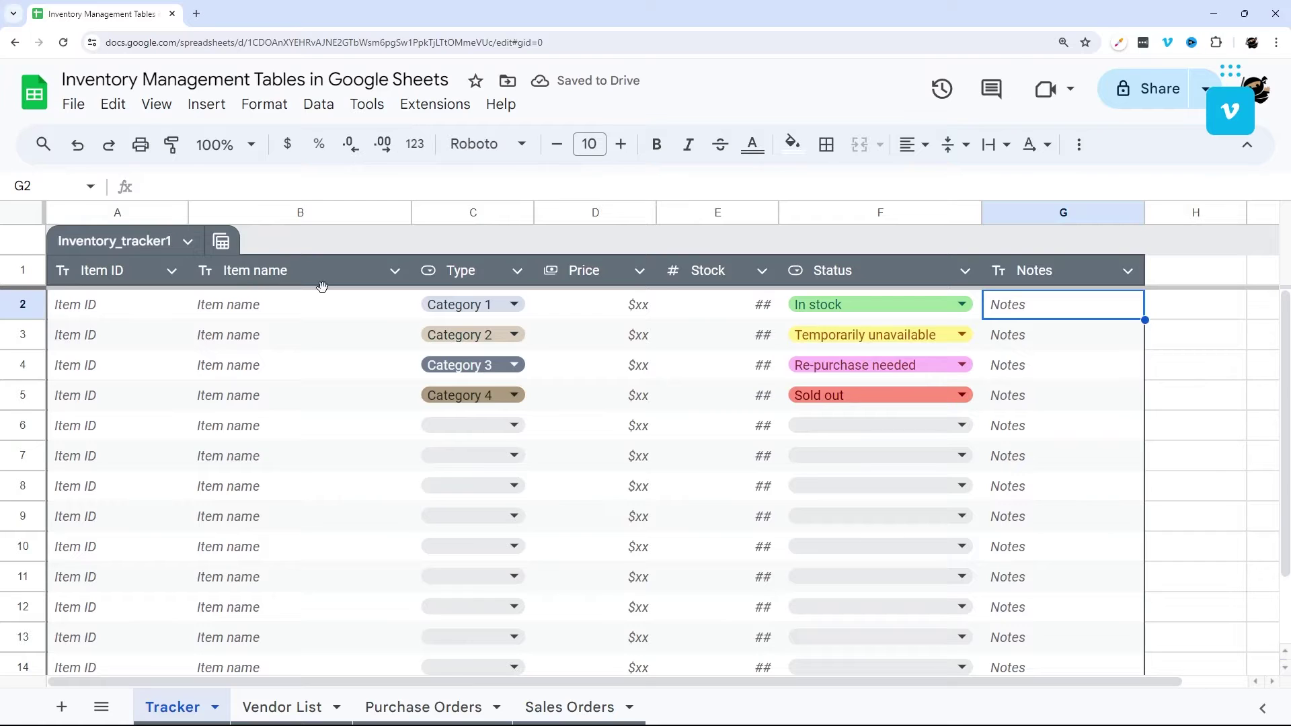
- Check the column options for Item name and Status, and create a temporary view grouping the tracker table by Status
{"action": "left_click", "coordinate": [394, 271]}
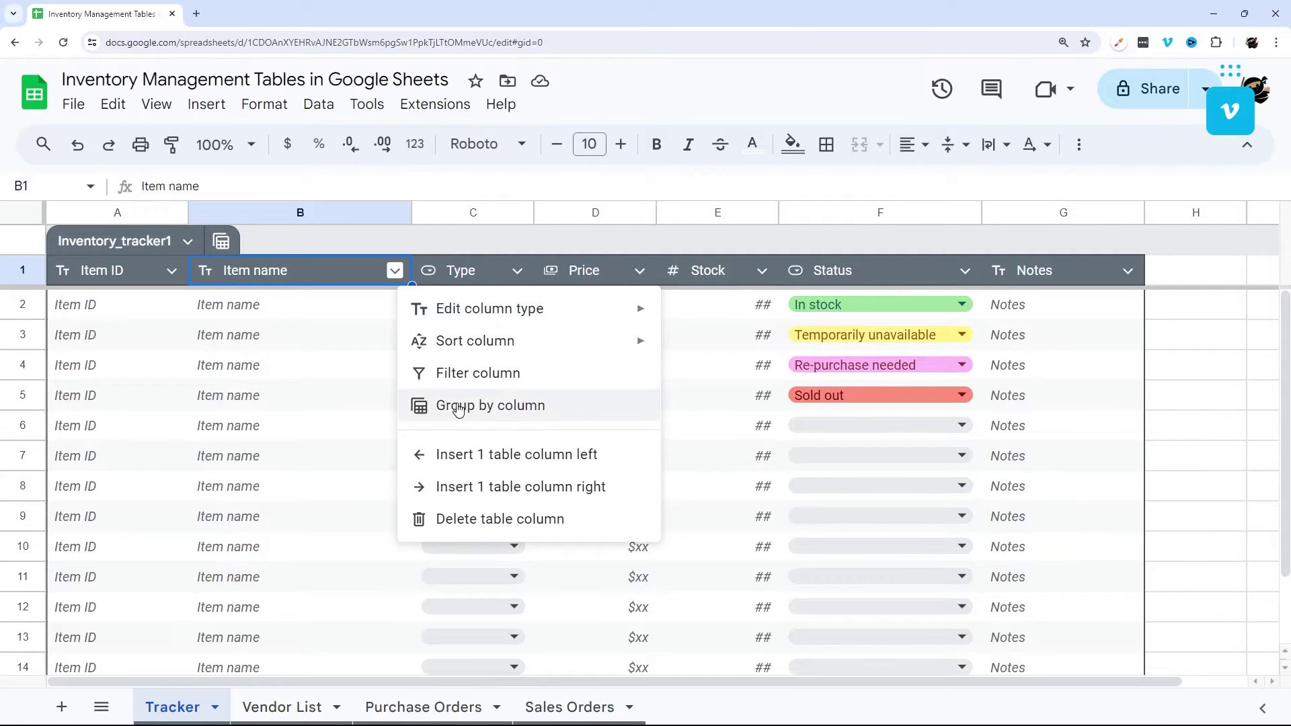
{"action": "left_click", "coordinate": [965, 270]}
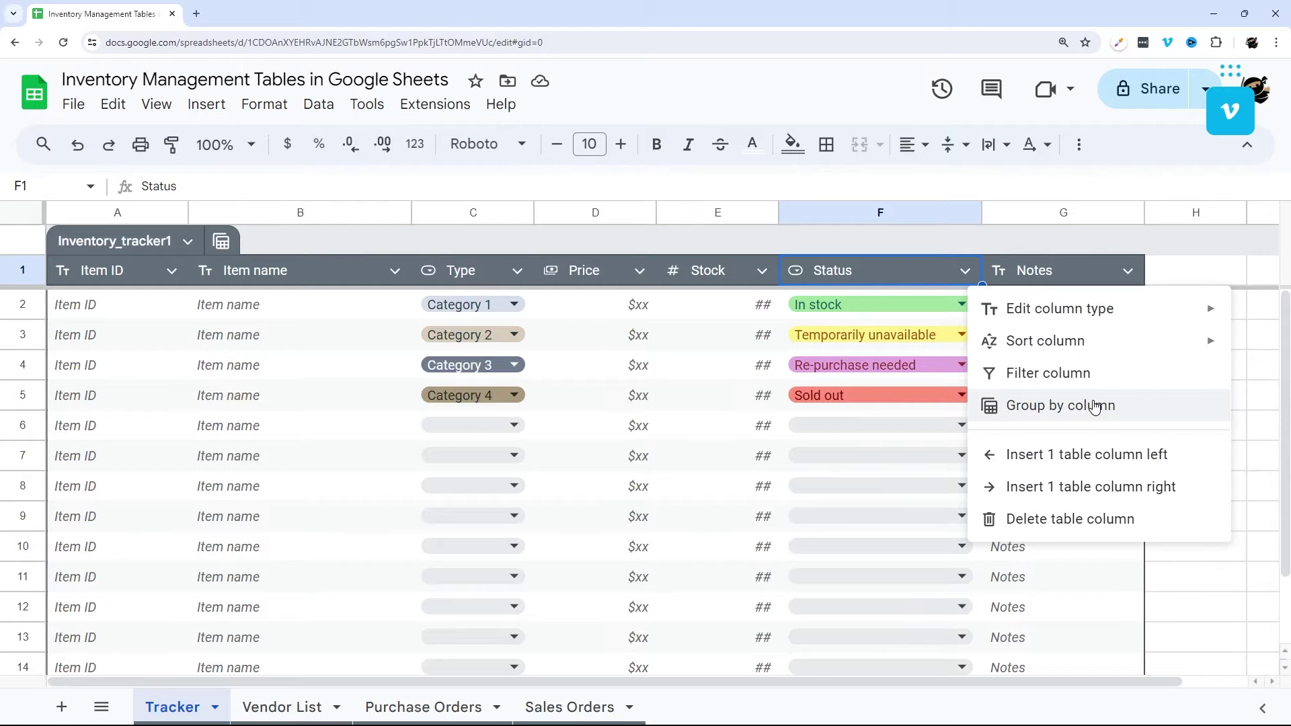
{"action": "left_click", "coordinate": [221, 244]}
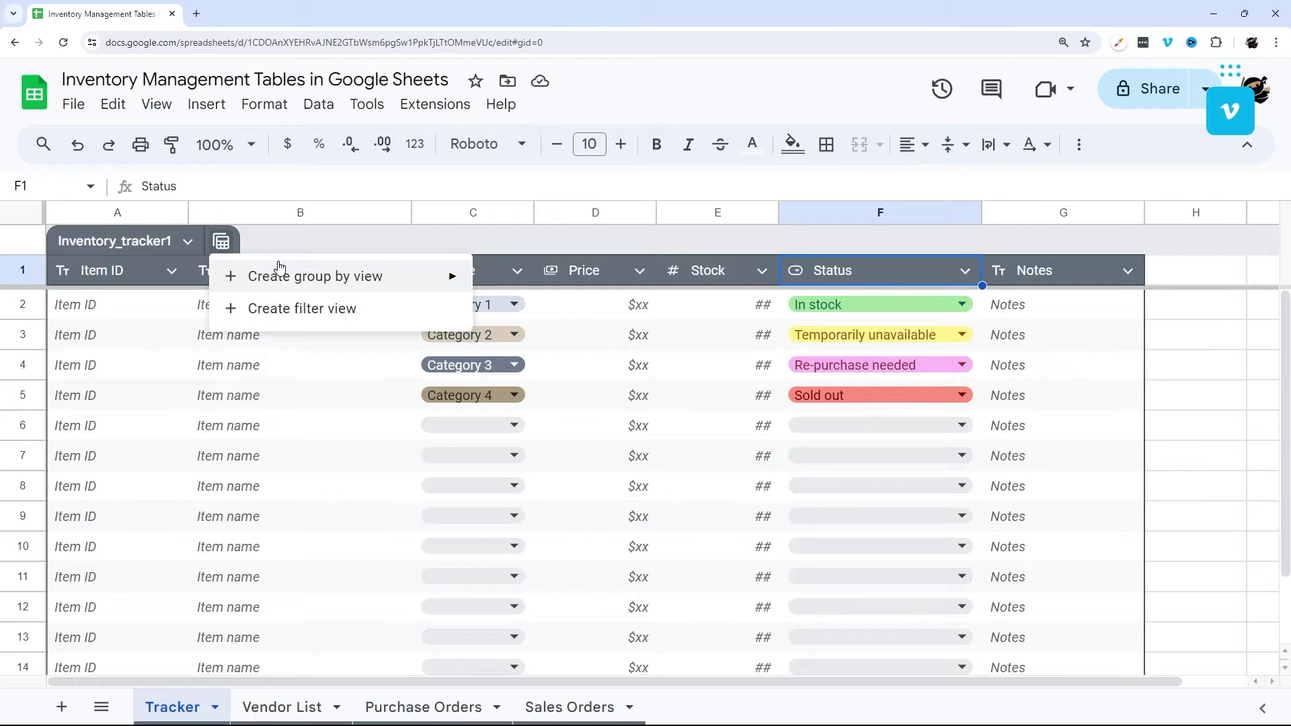
{"action": "mouse_move", "coordinate": [293, 278]}
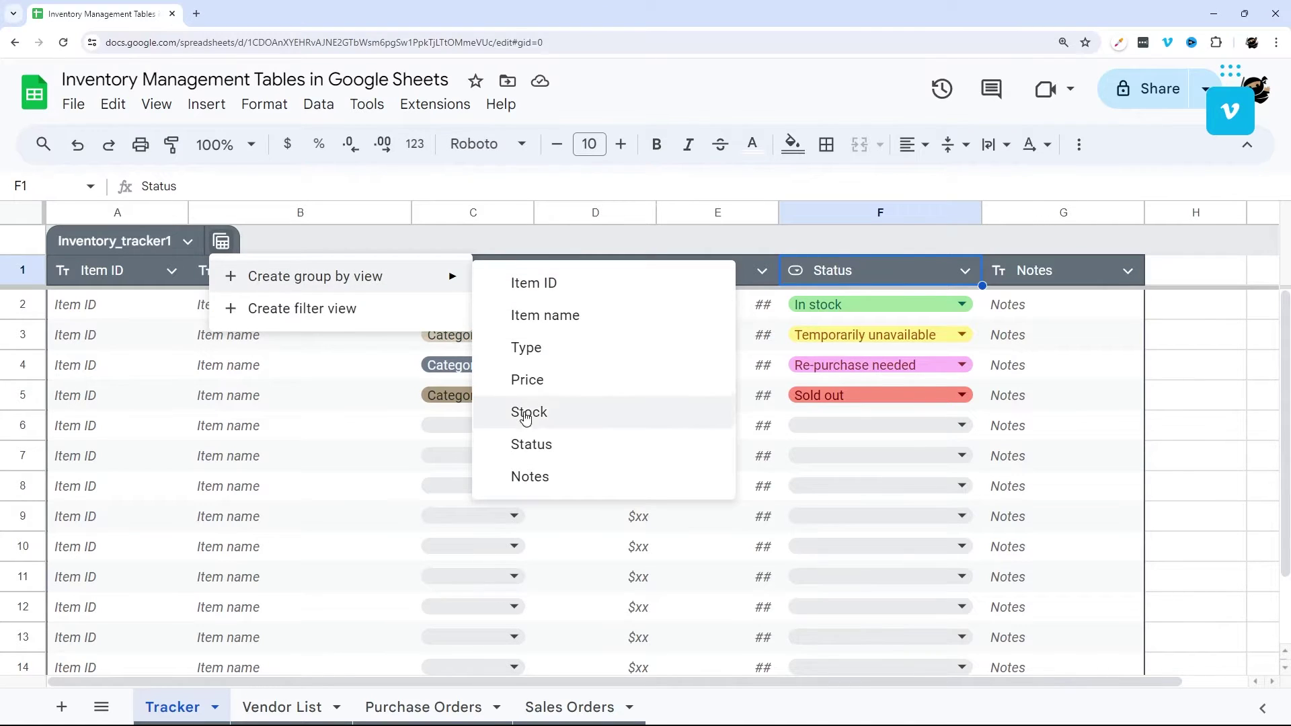
{"action": "left_click", "coordinate": [532, 444]}
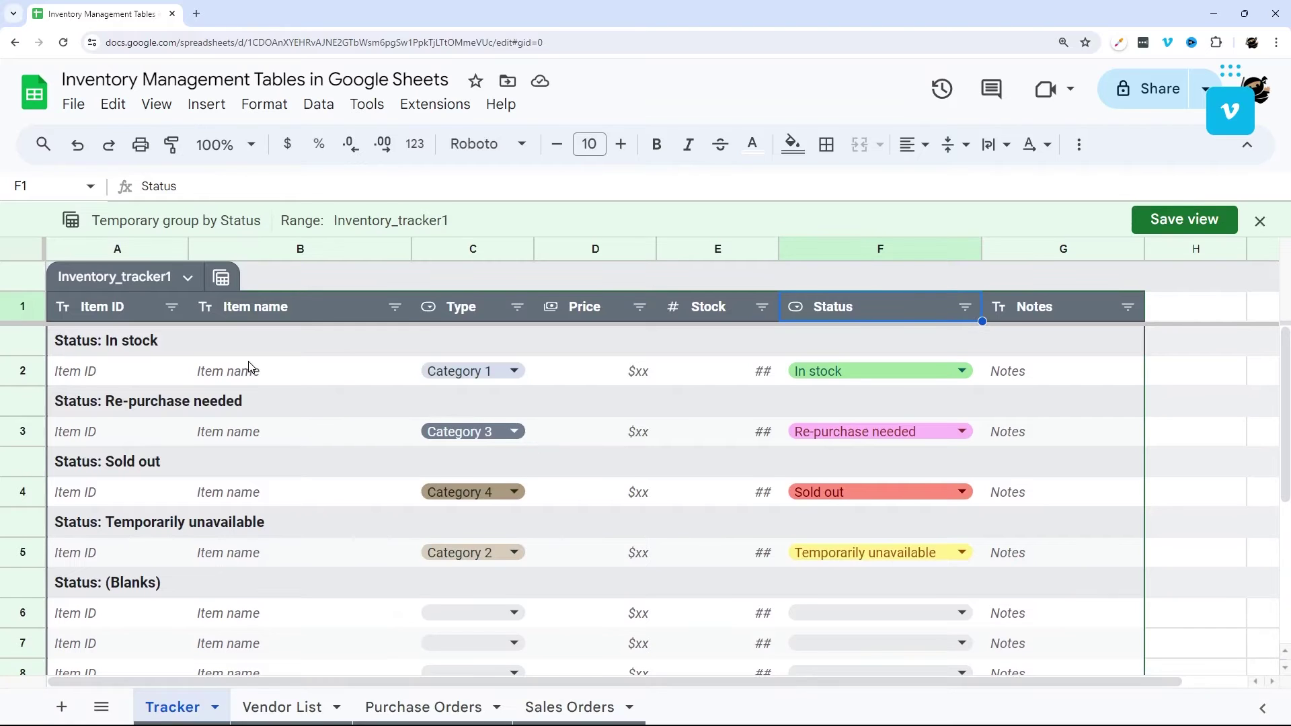
- Create a temporary view that groups the inventory tracker table by Type
{"action": "left_click", "coordinate": [222, 277]}
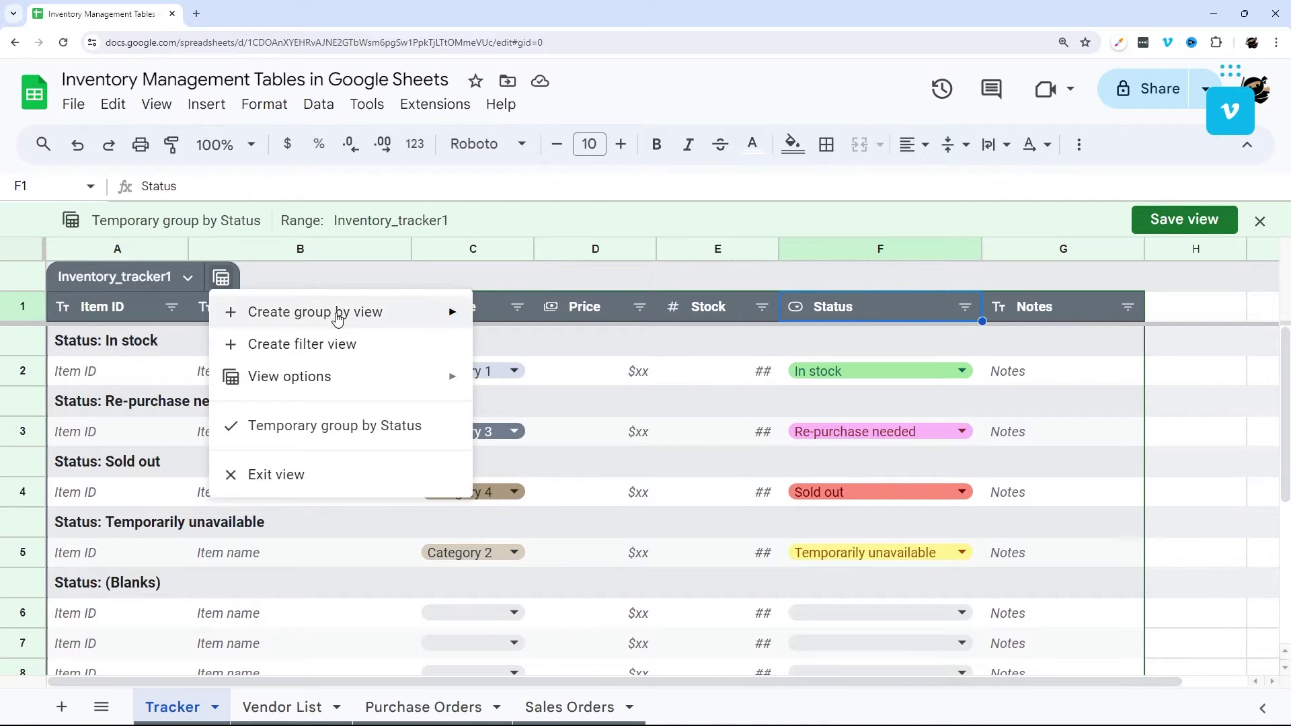
{"action": "mouse_move", "coordinate": [338, 316]}
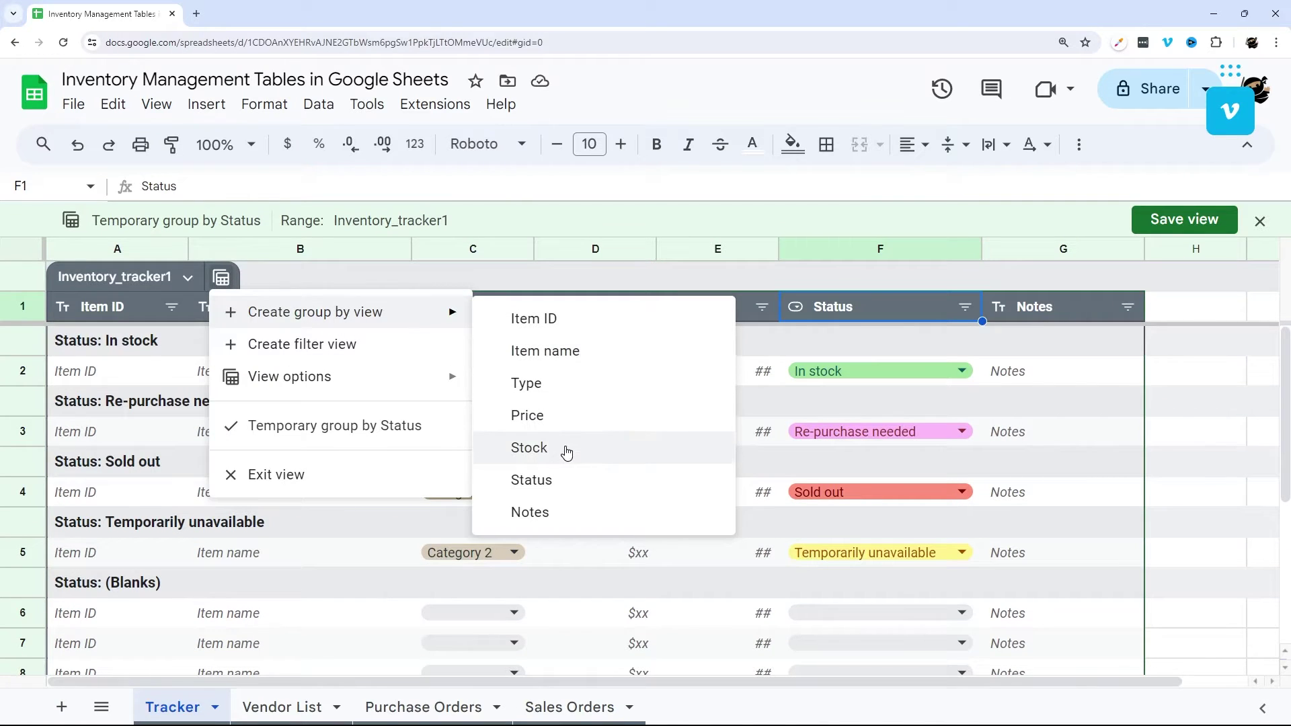
{"action": "left_click", "coordinate": [555, 388]}
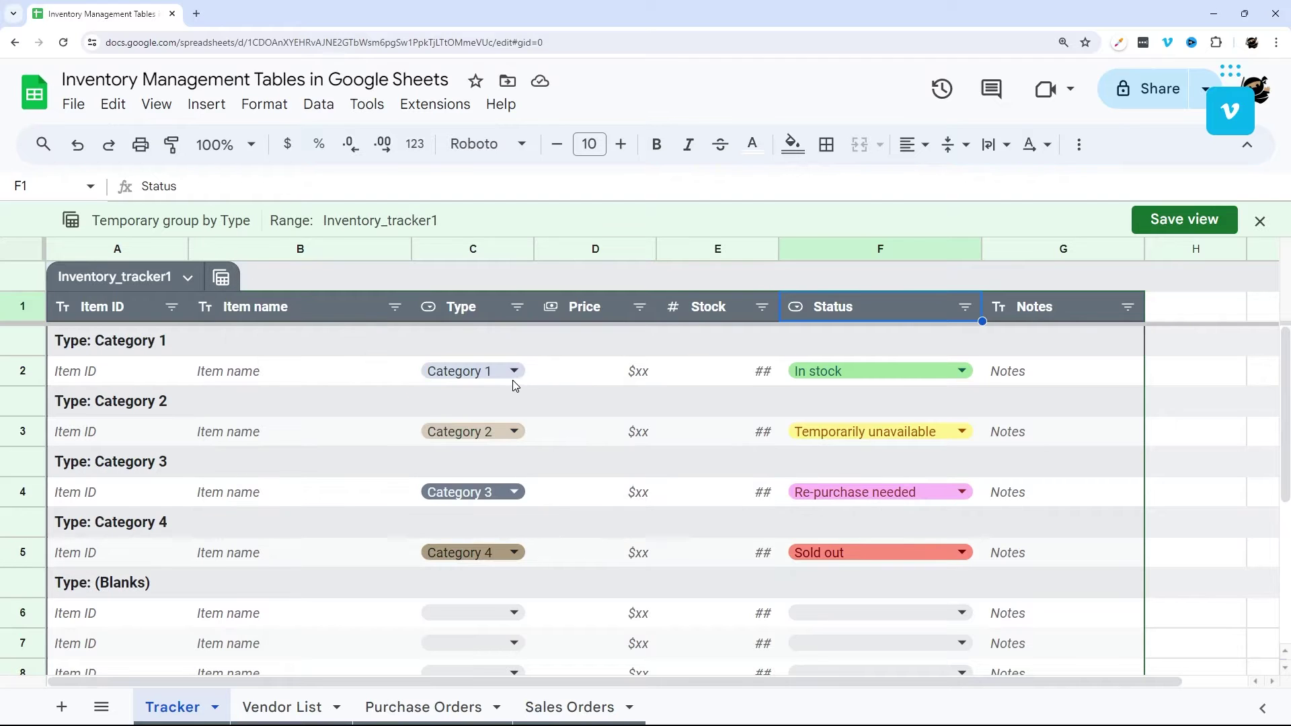
{"action": "left_click", "coordinate": [540, 375]}
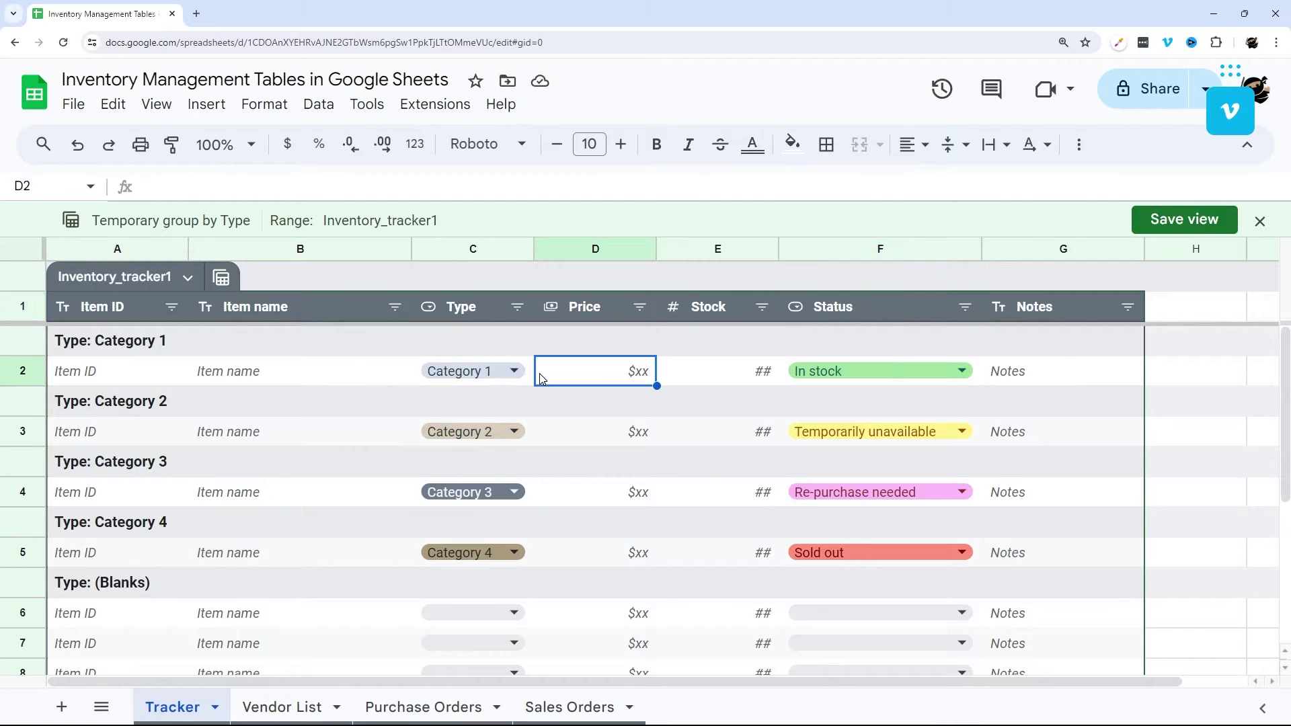
- Set the Type of the first item in the blanks group to Category 1, refresh the grouping and check the Category 1 rows
{"action": "scroll", "coordinate": [400, 386], "scroll_direction": "down", "scroll_amount": 1}
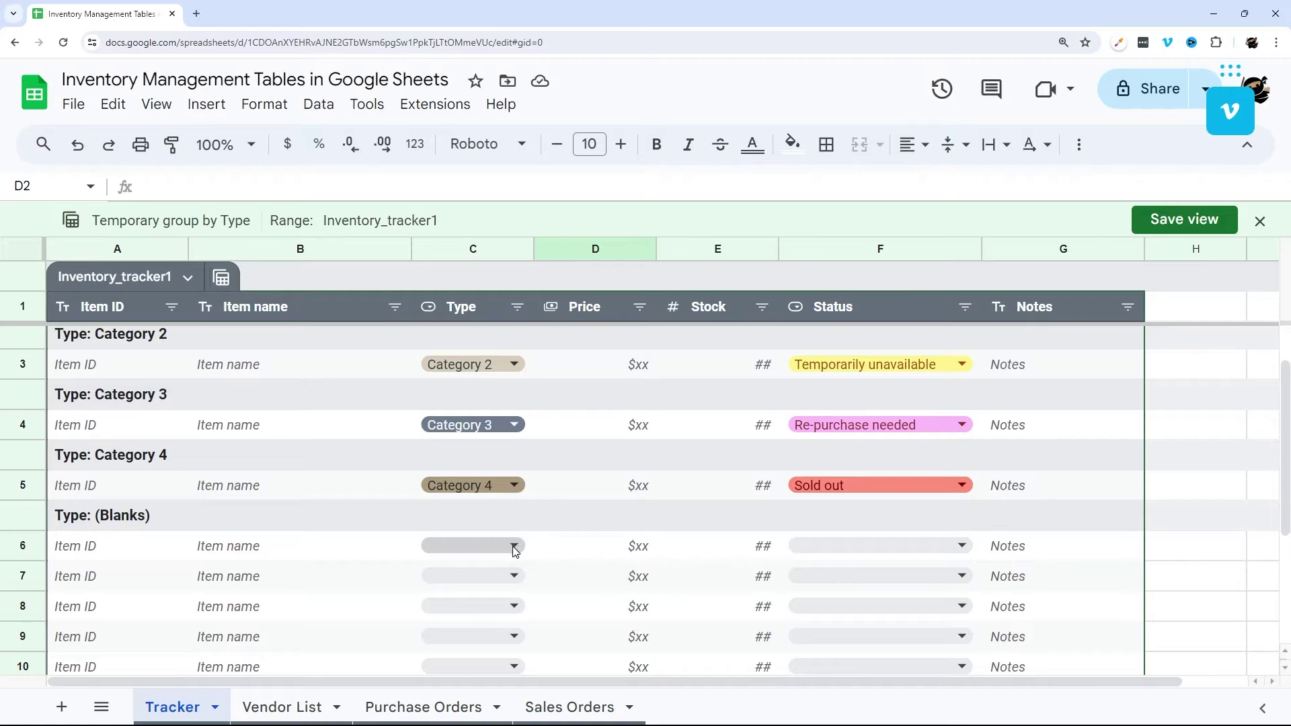
{"action": "left_click", "coordinate": [498, 545]}
{"action": "left_click", "coordinate": [454, 515]}
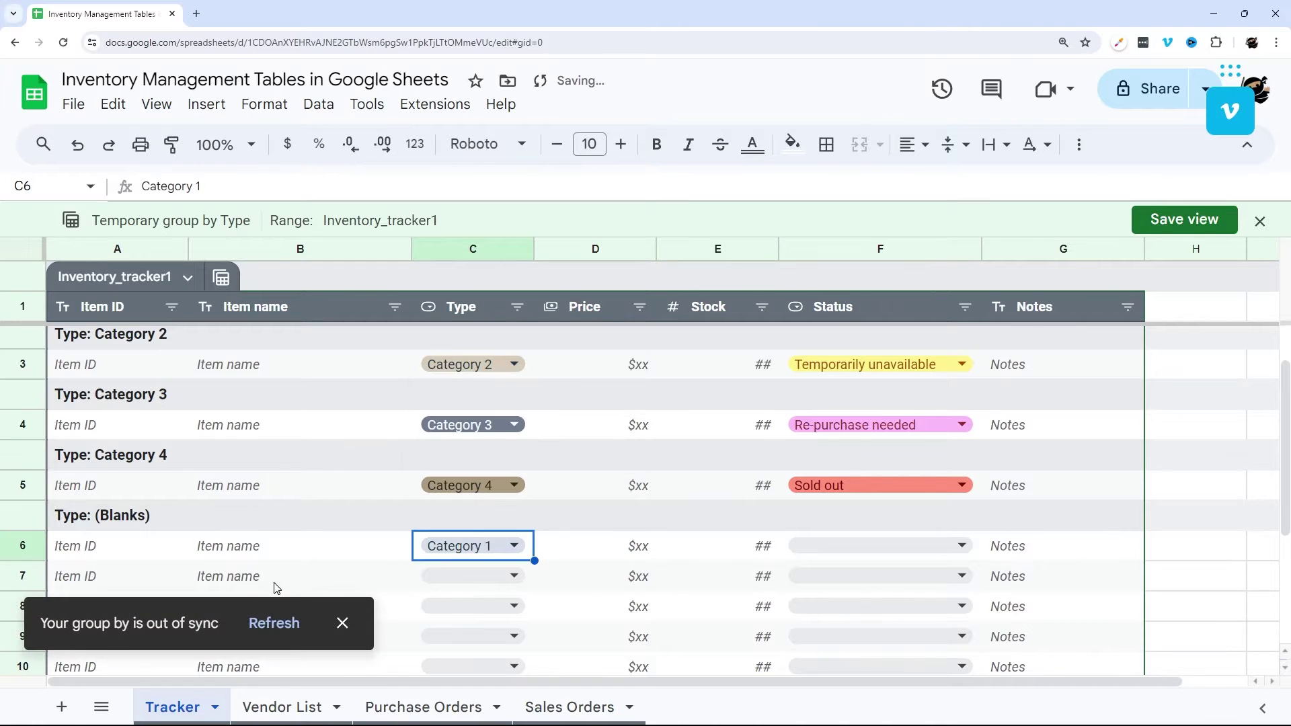
{"action": "left_click", "coordinate": [274, 623]}
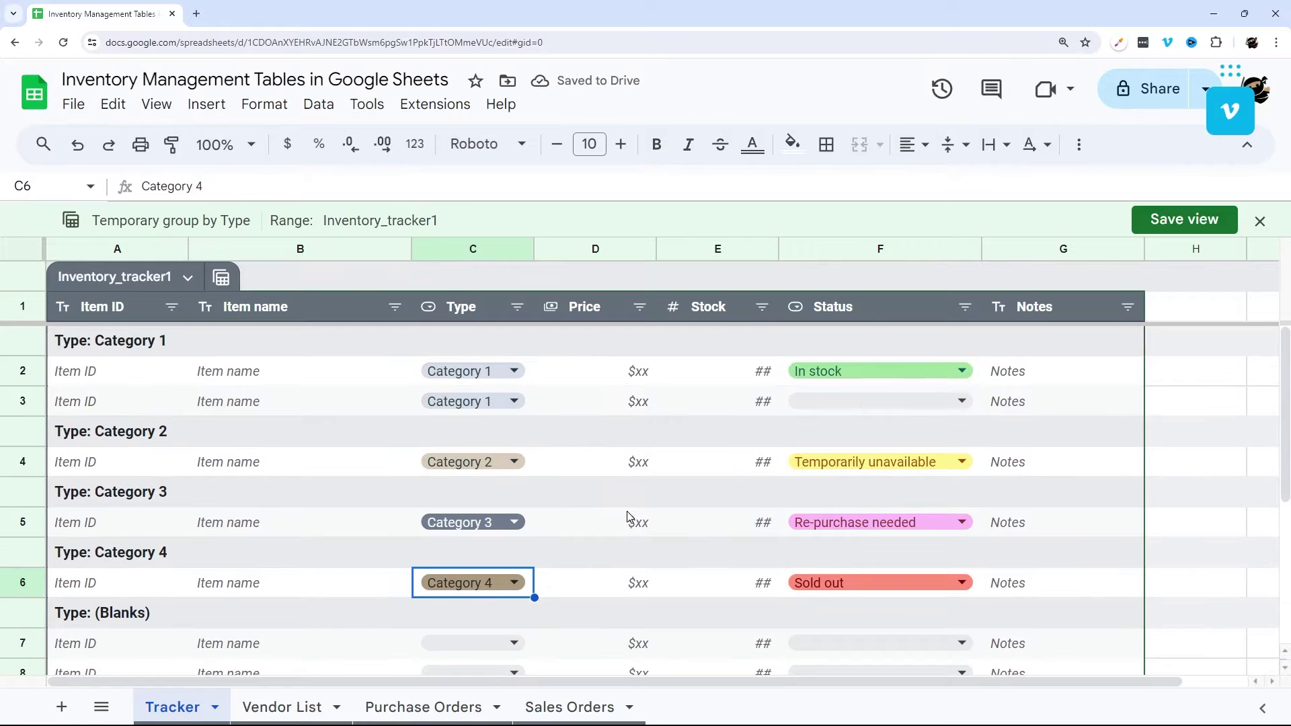
{"action": "left_click_drag", "start_coordinate": [385, 375], "coordinate": [393, 423]}
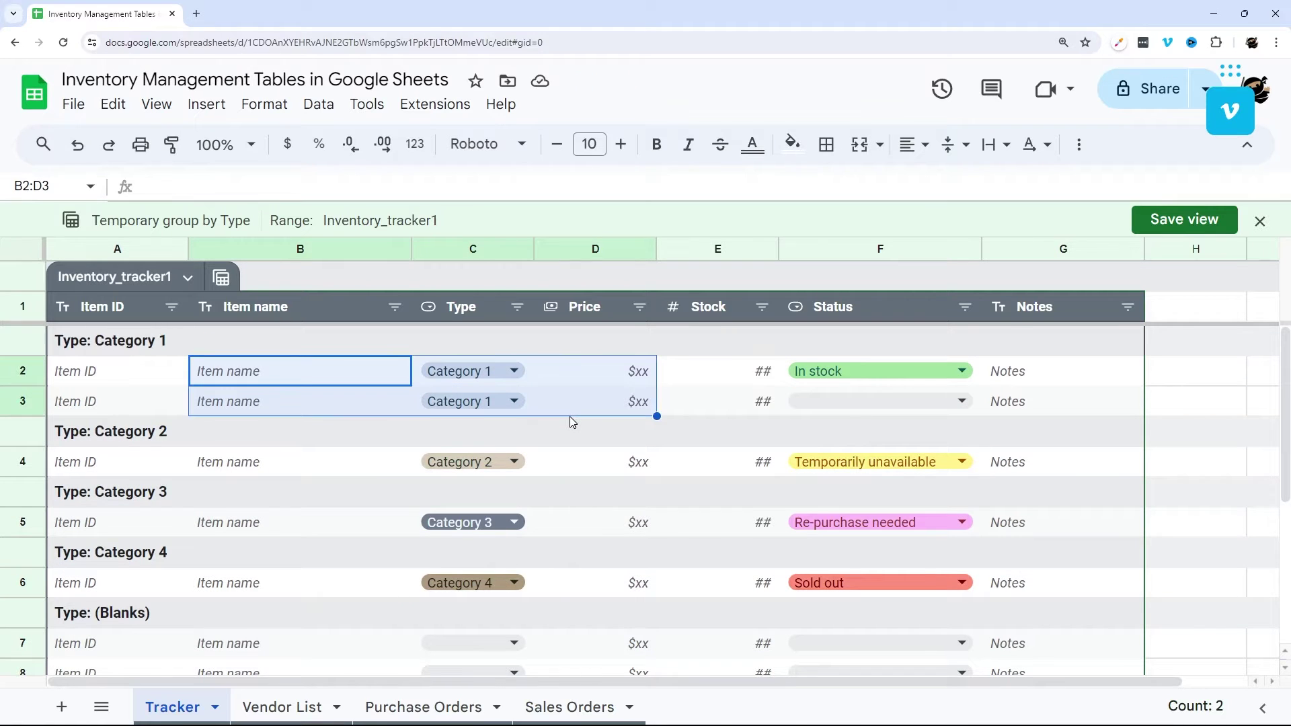
- Set the Type of the first two remaining items in the blanks group to Category 1 and Category 2
{"action": "scroll", "coordinate": [417, 545], "scroll_direction": "down", "scroll_amount": 2}
{"action": "left_click", "coordinate": [514, 576]}
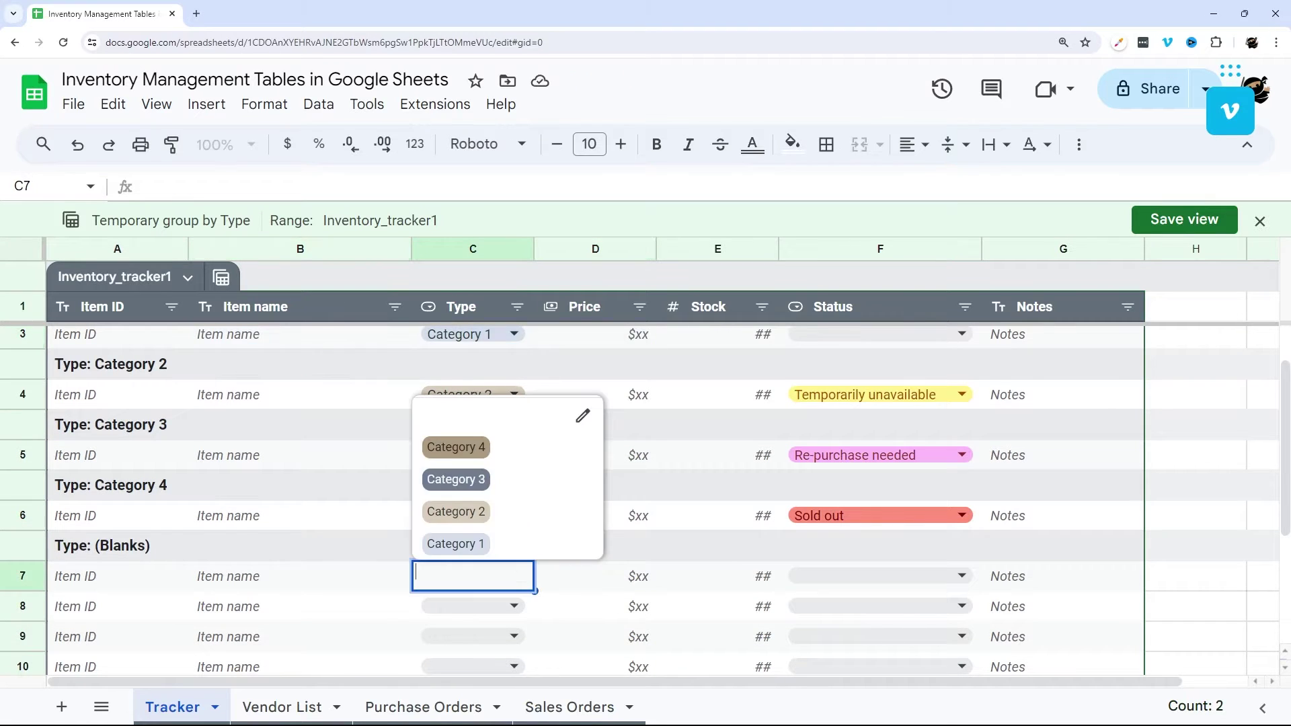
{"action": "left_click", "coordinate": [470, 543]}
{"action": "key", "text": "Return"}
{"action": "left_click", "coordinate": [485, 546]}
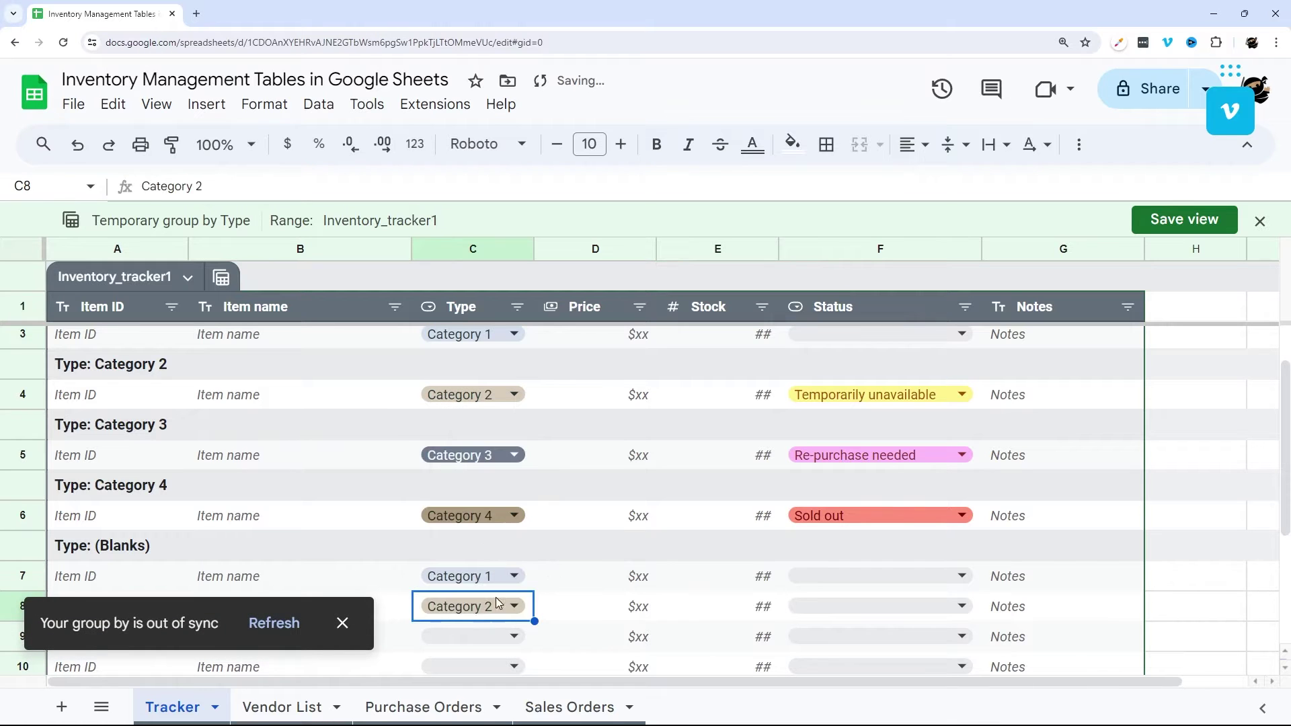
- Refresh the Type grouping and select the Category 1 items from item name to stock
{"action": "left_click", "coordinate": [274, 624]}
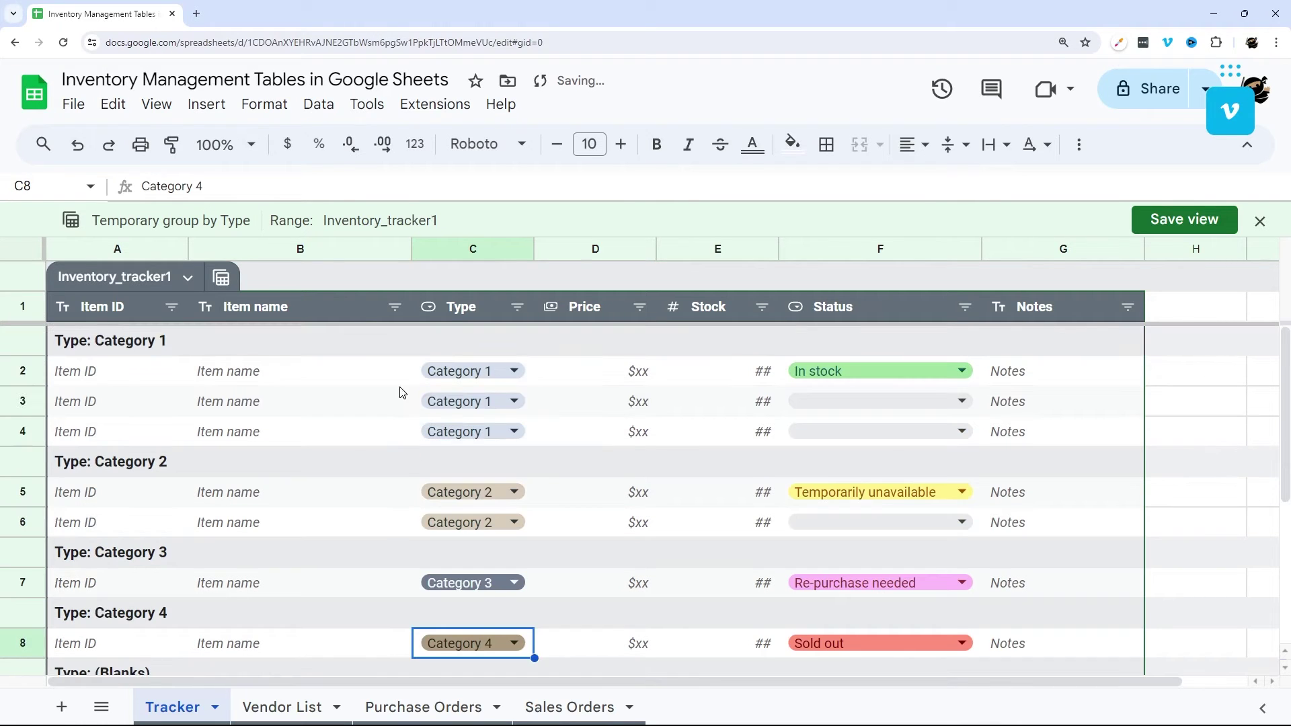
{"action": "left_click_drag", "start_coordinate": [399, 383], "coordinate": [711, 438]}
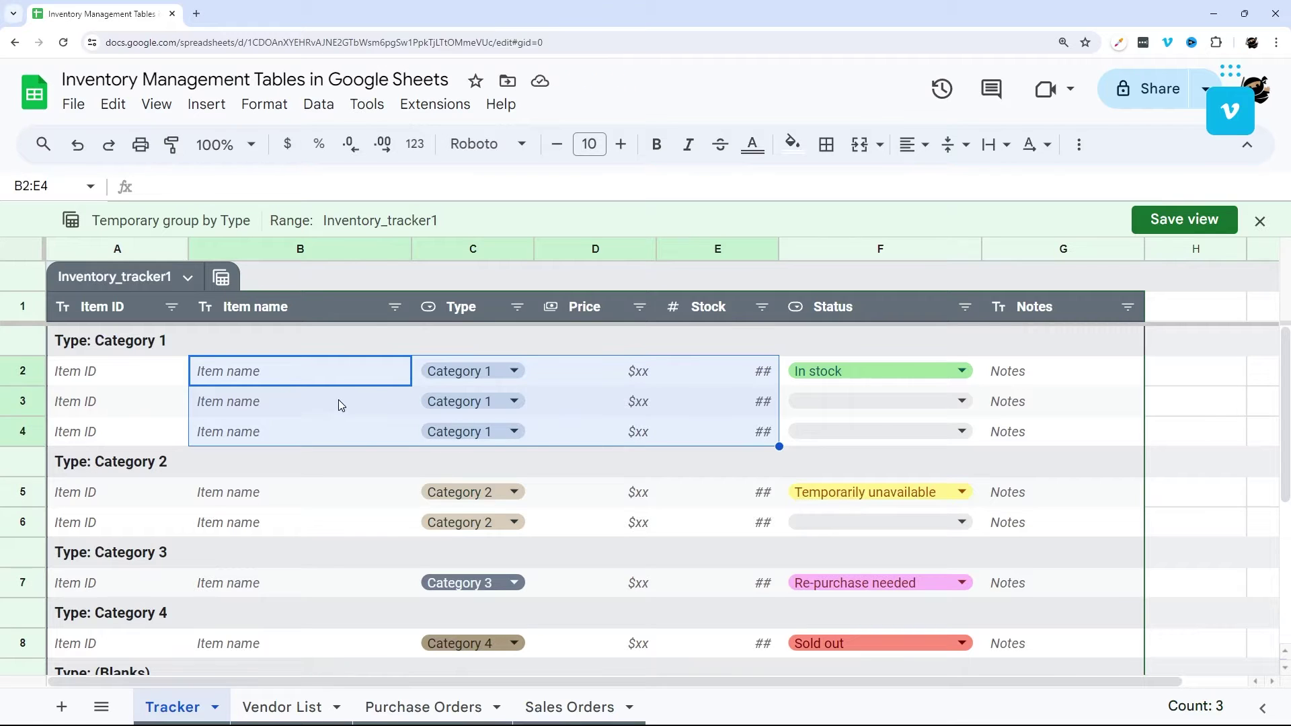
{"action": "left_click", "coordinate": [322, 106]}
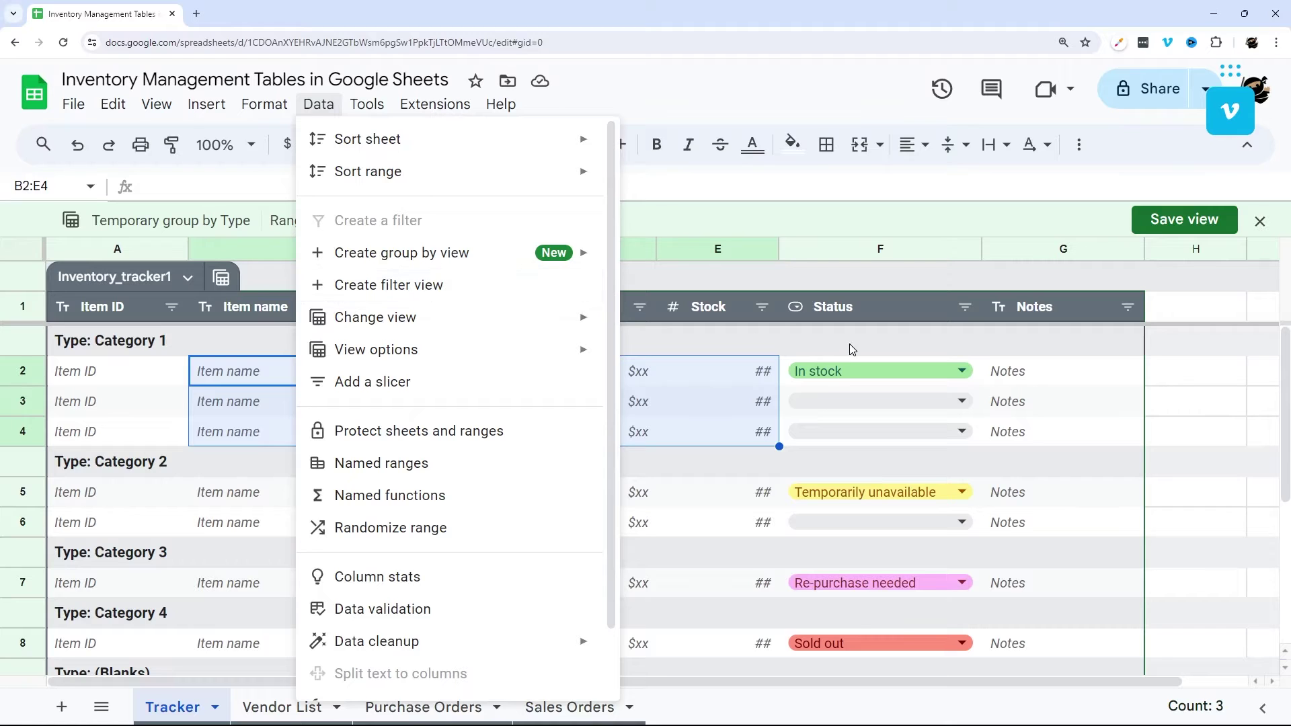
- Filter the Status column of the grouped view by values to exclude Sold out items
{"action": "left_click", "coordinate": [763, 307]}
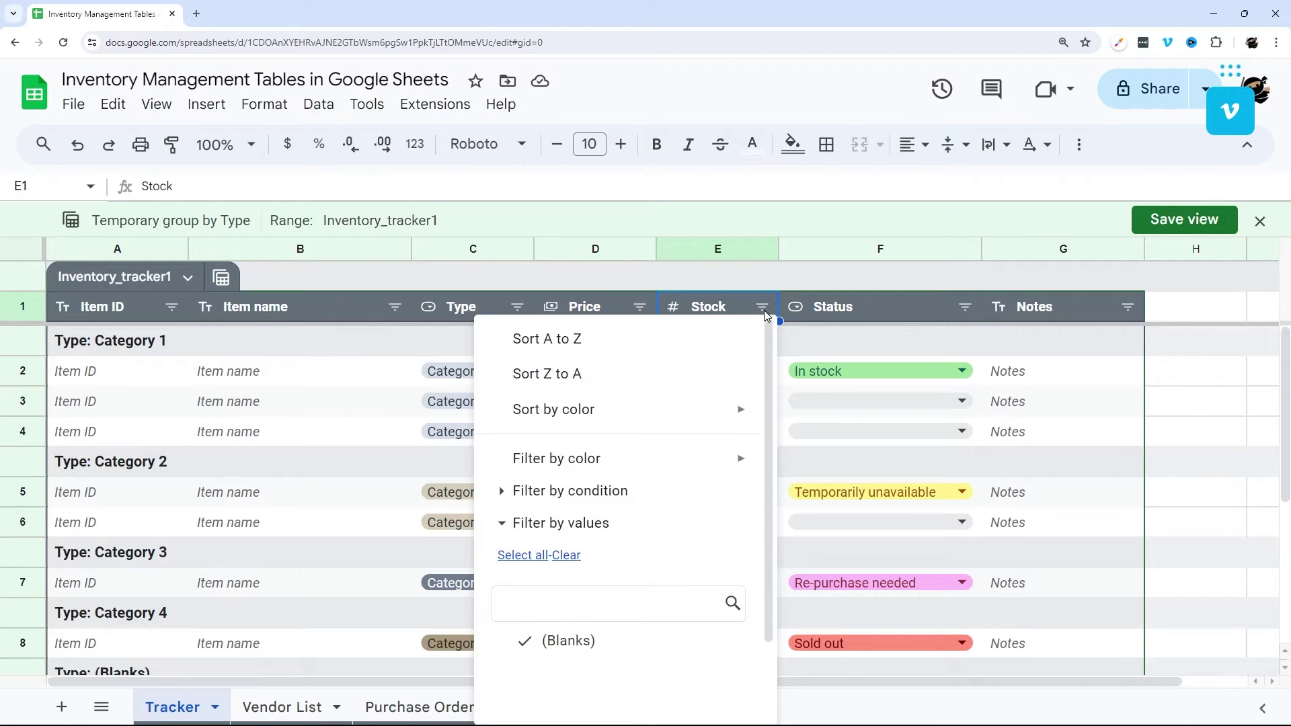
{"action": "left_click", "coordinate": [457, 310]}
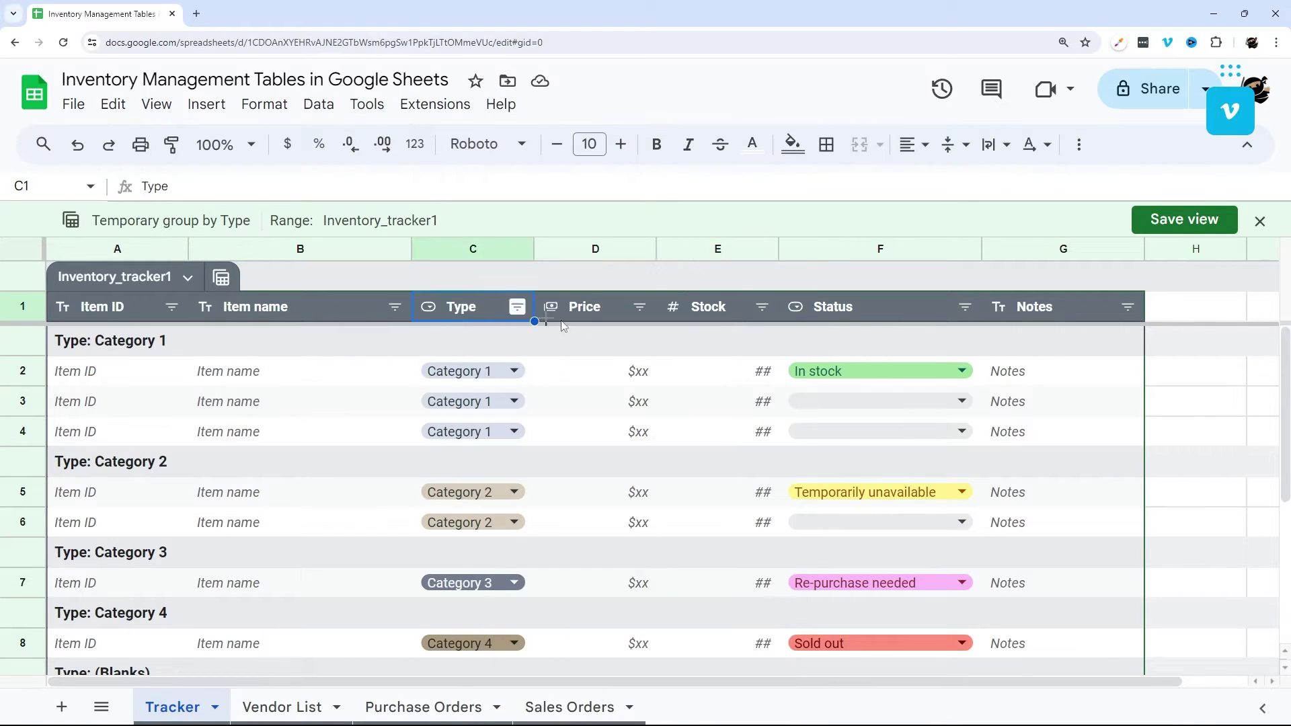
{"action": "left_click", "coordinate": [965, 307]}
{"action": "scroll", "coordinate": [767, 481], "scroll_direction": "down", "scroll_amount": 3}
{"action": "left_click", "coordinate": [763, 643]}
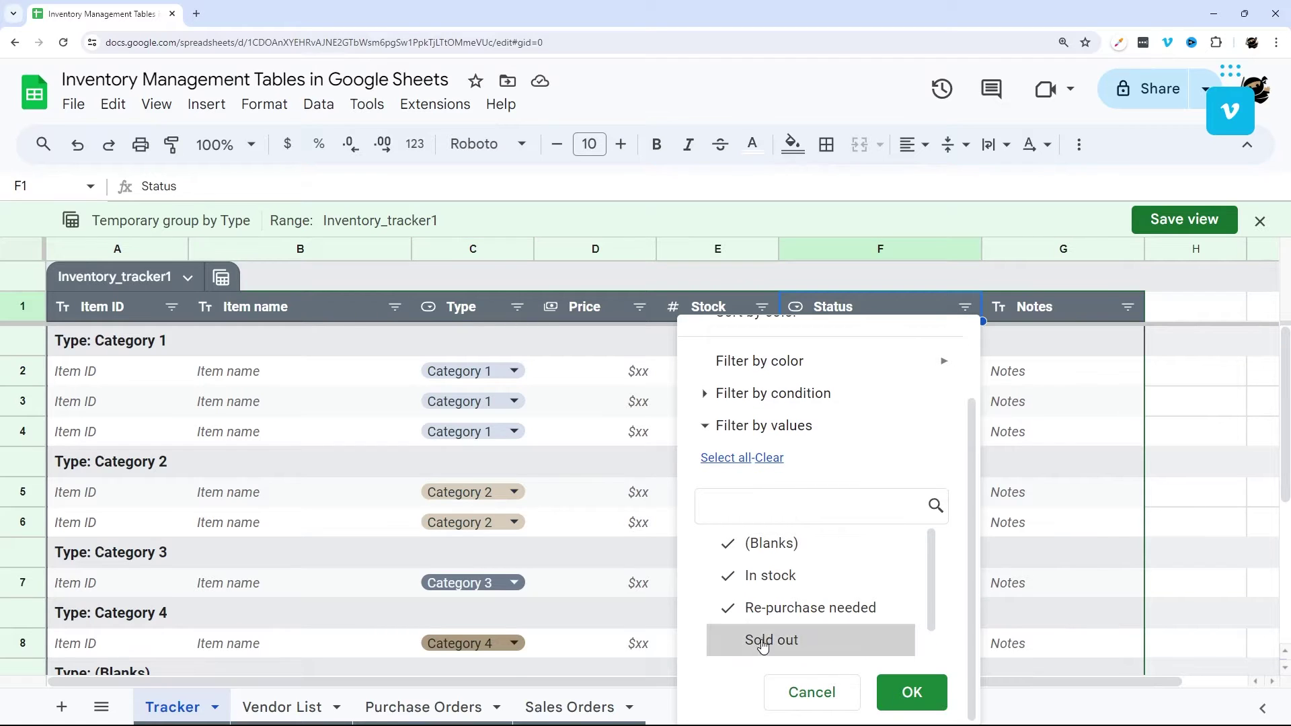
{"action": "left_click", "coordinate": [915, 696]}
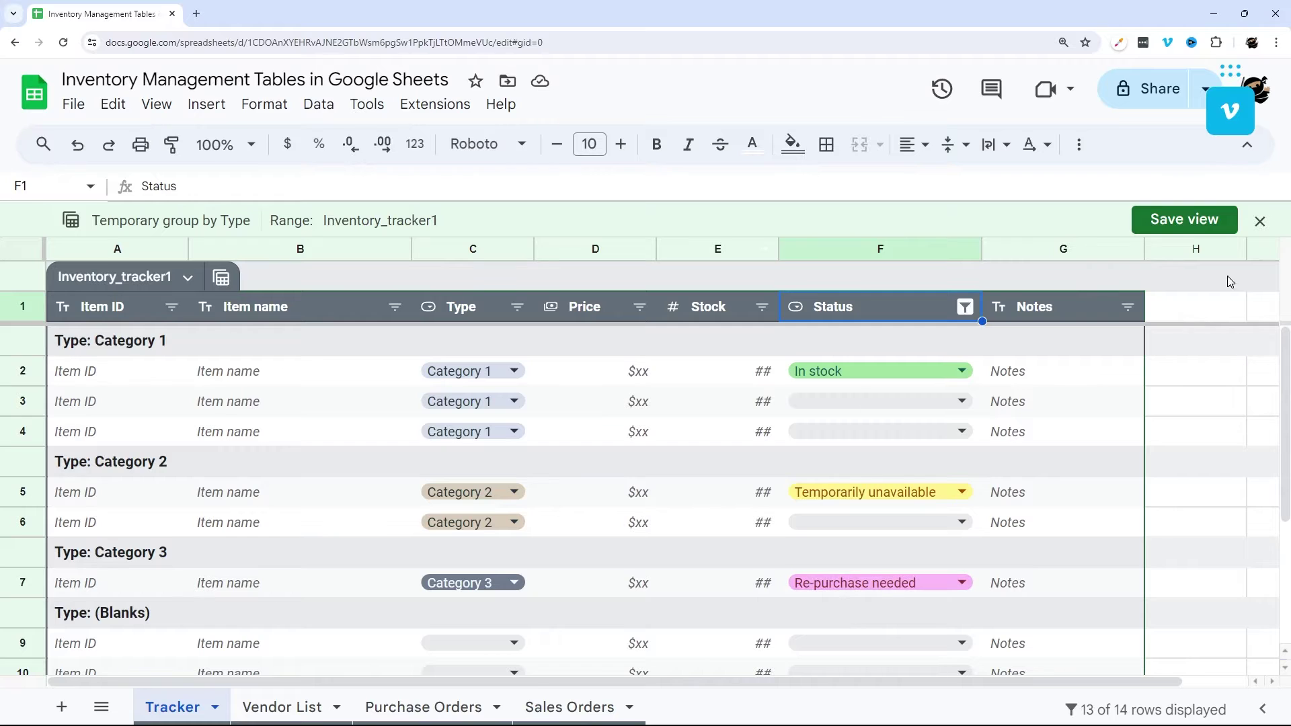
- Save the temporary Type grouping as a permanent view and exit it
{"action": "left_click", "coordinate": [1184, 220]}
{"action": "left_click", "coordinate": [807, 467]}
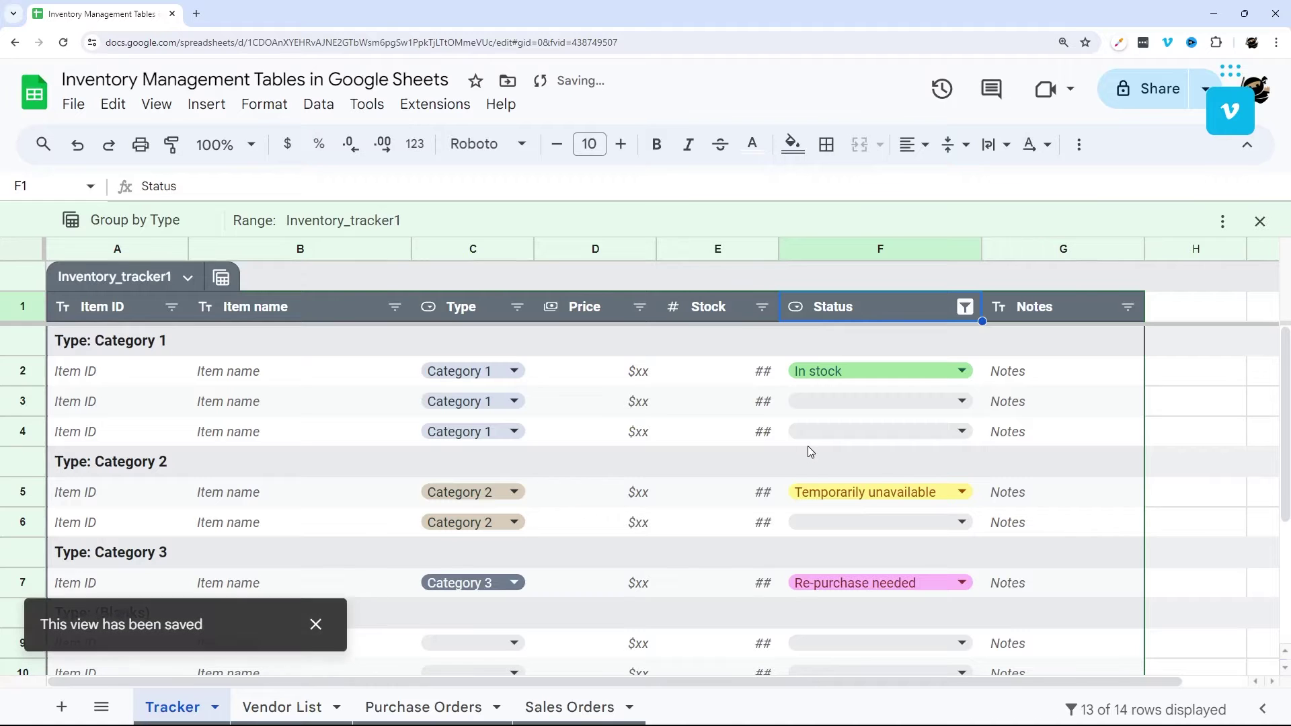
{"action": "left_click", "coordinate": [221, 277]}
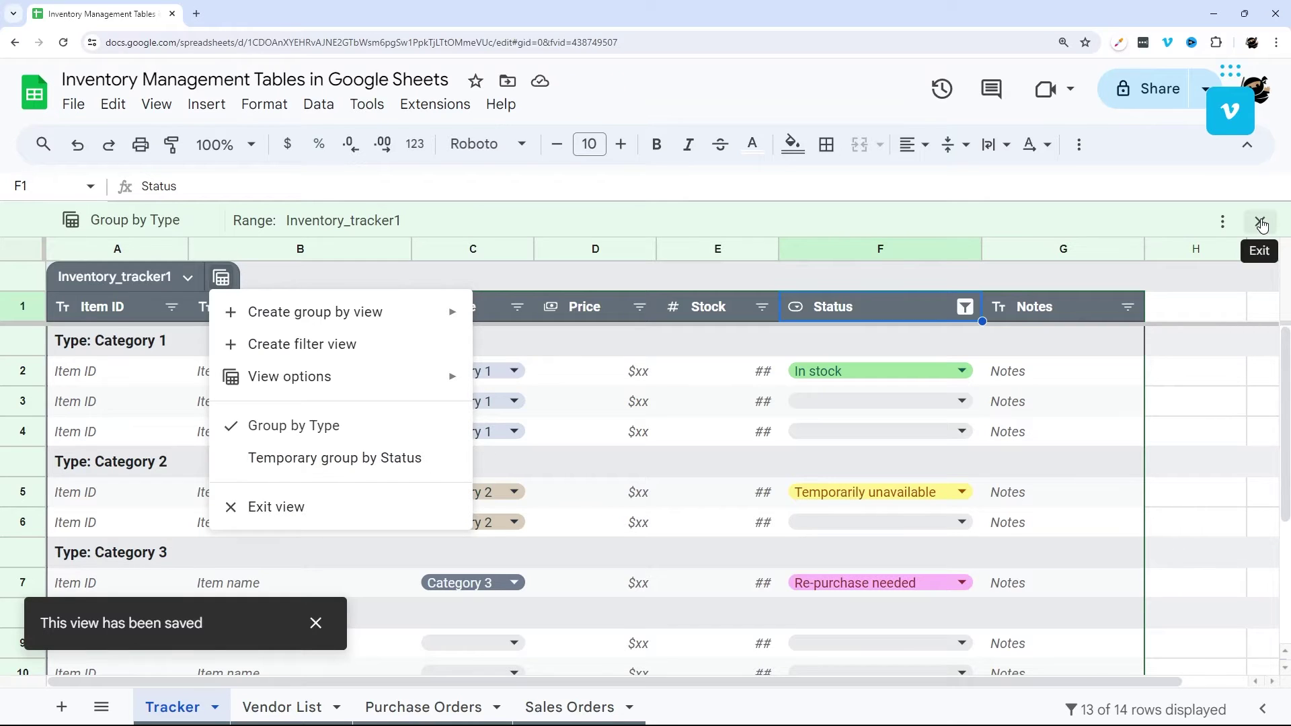
{"action": "left_click", "coordinate": [269, 507]}
- Open the temporary Status grouping of the tracker table and save it as a permanent view
{"action": "left_click", "coordinate": [221, 241]}
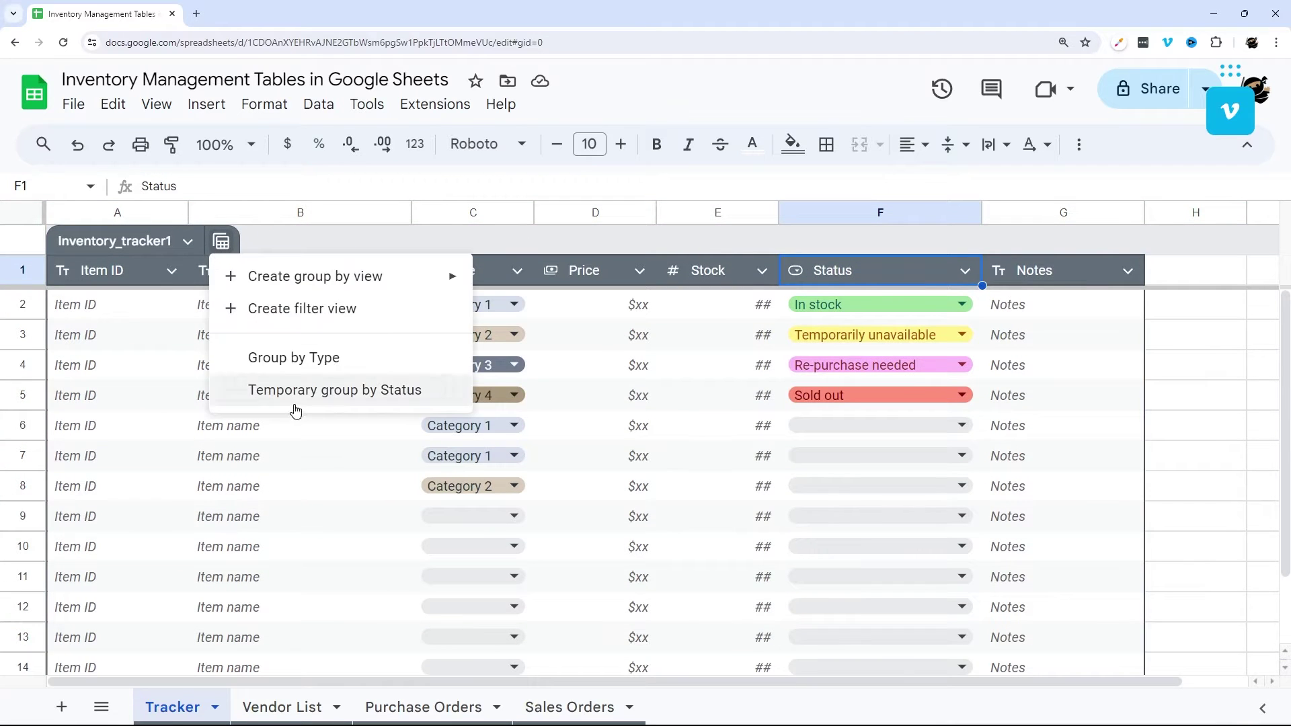
{"action": "left_click", "coordinate": [294, 396]}
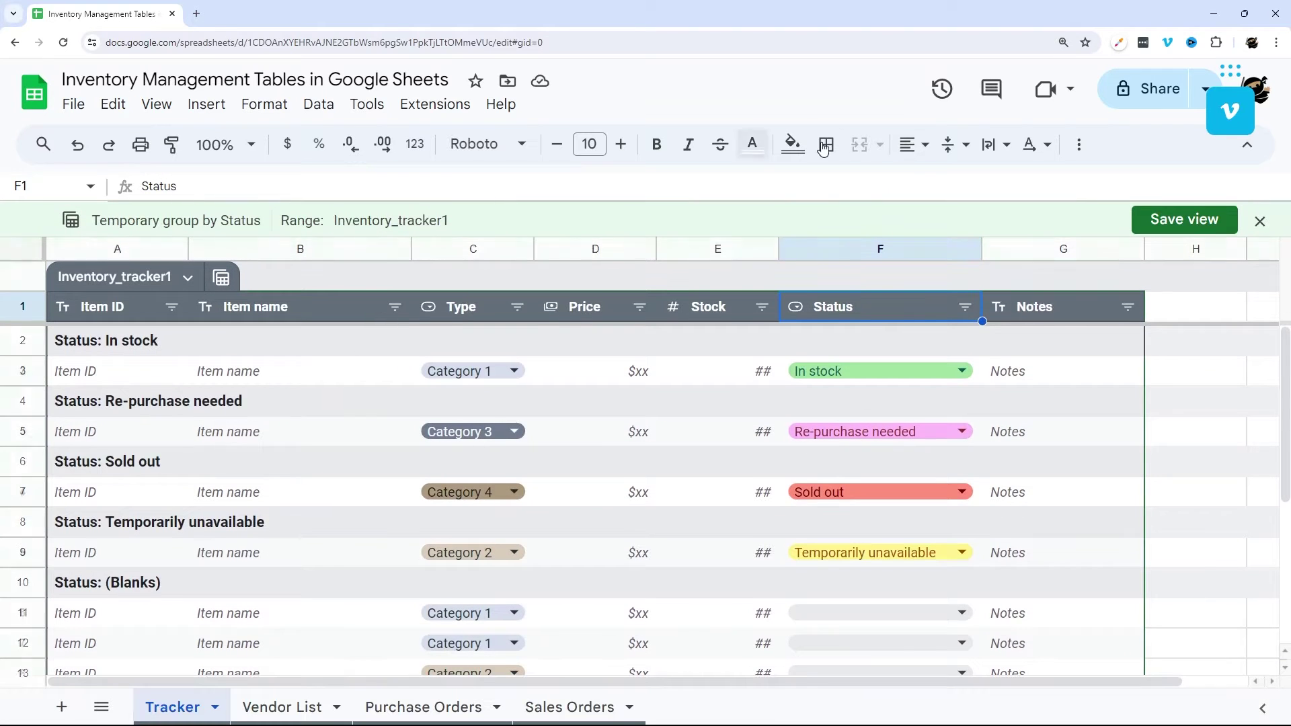
{"action": "left_click", "coordinate": [1220, 223]}
{"action": "left_click", "coordinate": [773, 454]}
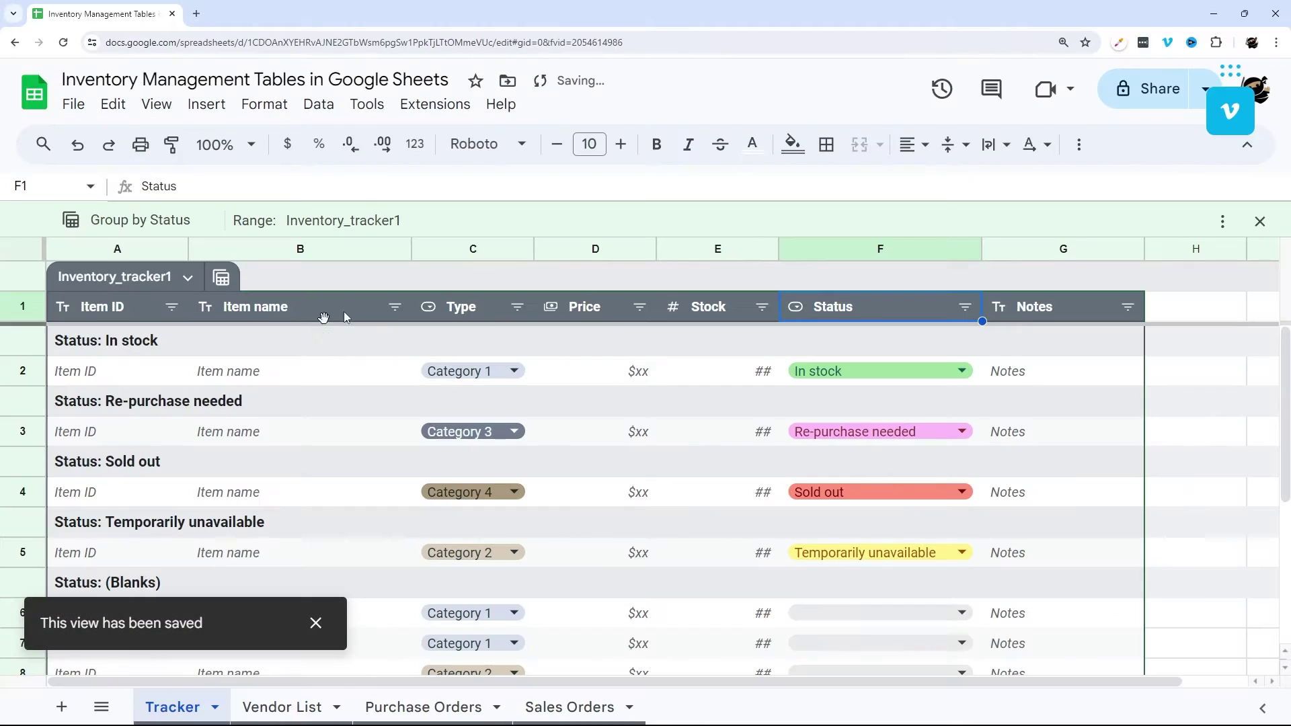
- Delete the saved Status grouping and check which views remain for the tracker table
{"action": "left_click", "coordinate": [1222, 222]}
{"action": "left_click", "coordinate": [1076, 324]}
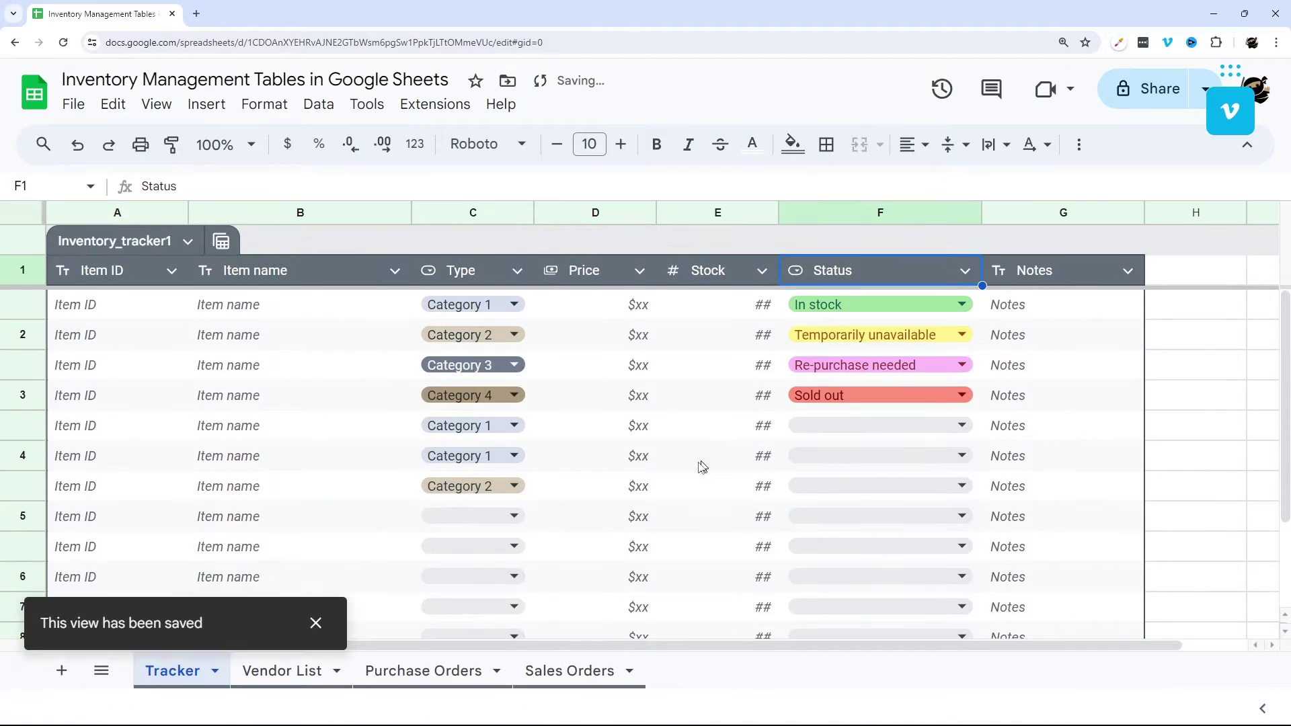
{"action": "left_click", "coordinate": [219, 239]}
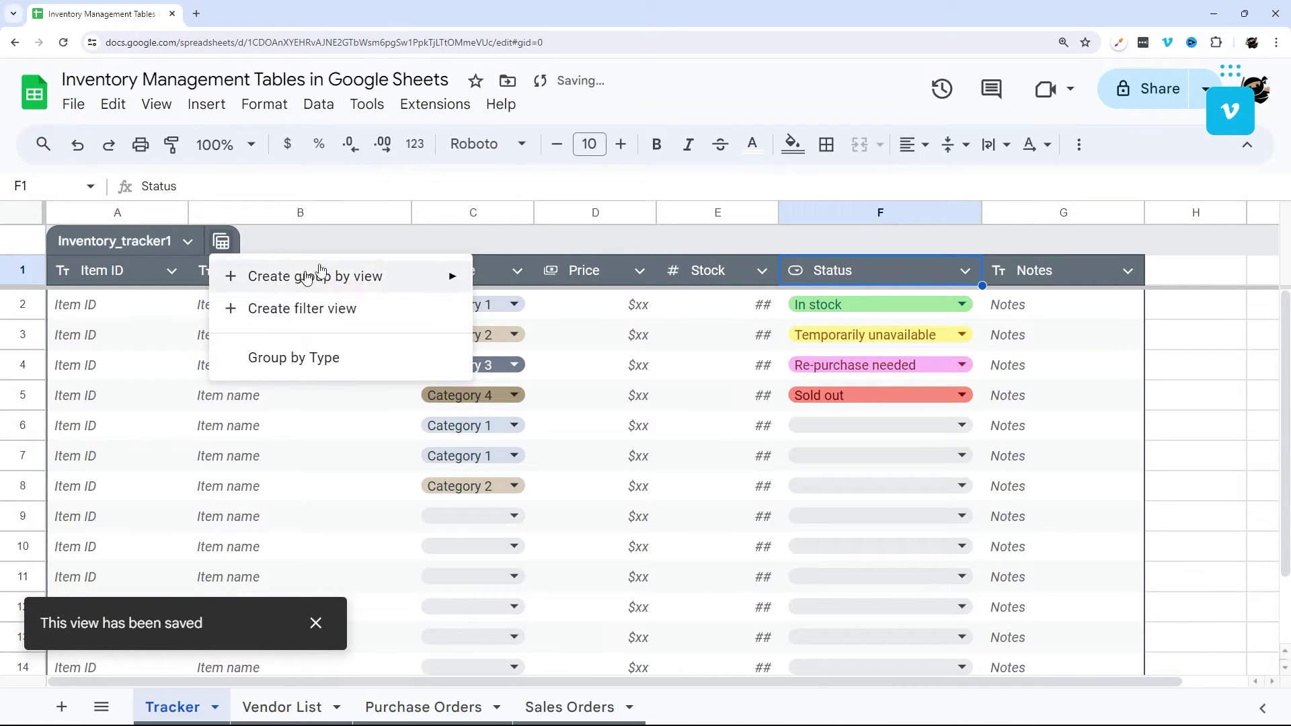
{"action": "left_click", "coordinate": [293, 233]}
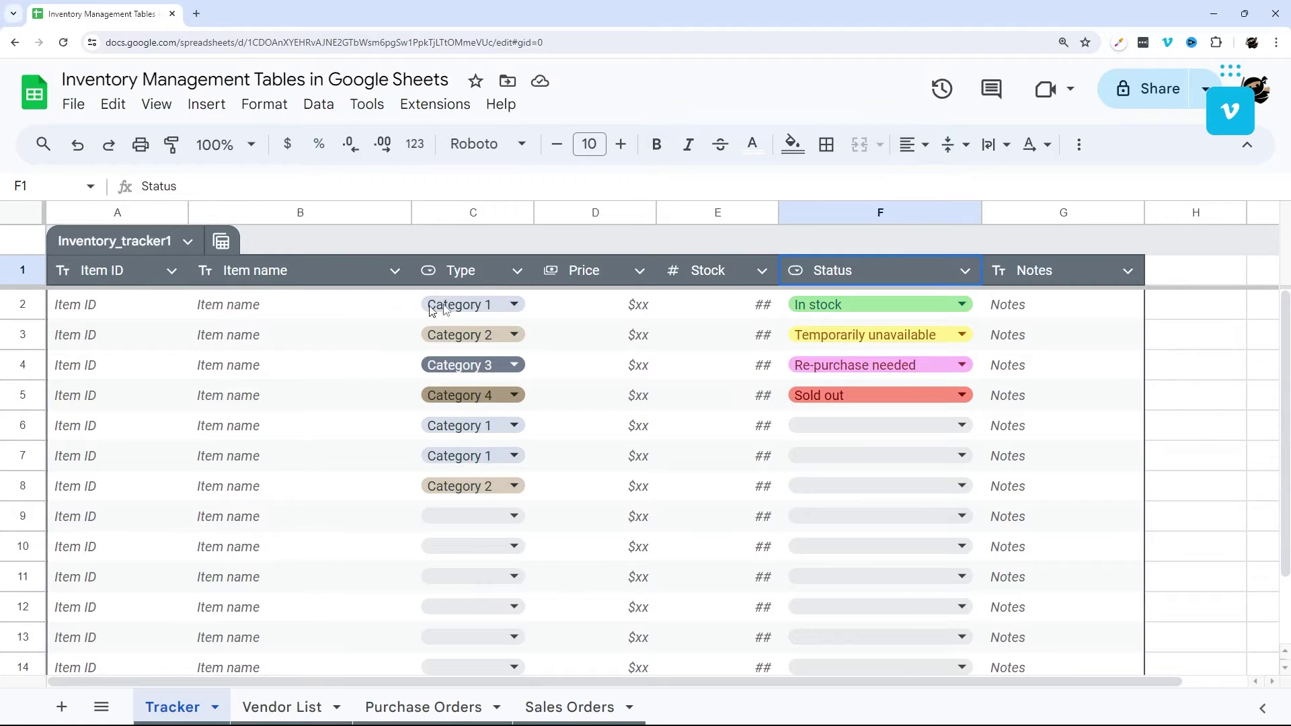
- Open the dropdown rules of the Type column for editing and highlight the Category 1 item's name
{"action": "double_click", "coordinate": [507, 301]}
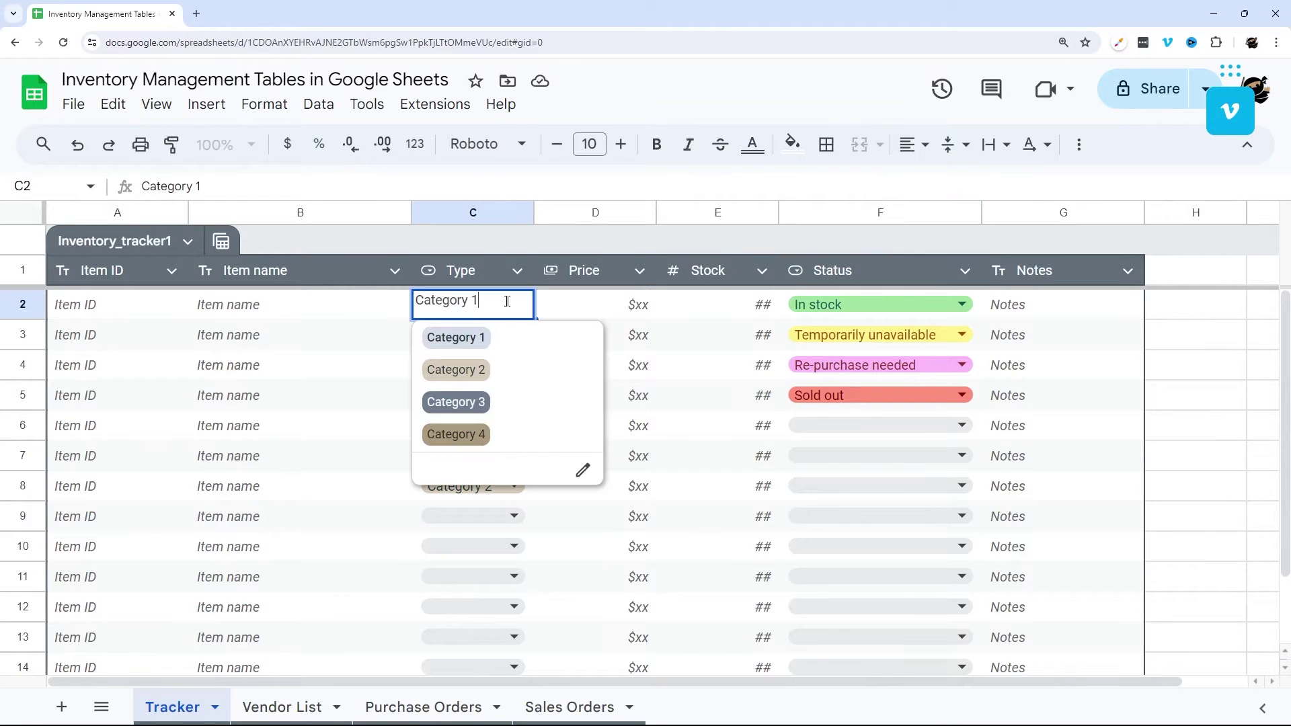
{"action": "left_click", "coordinate": [583, 472]}
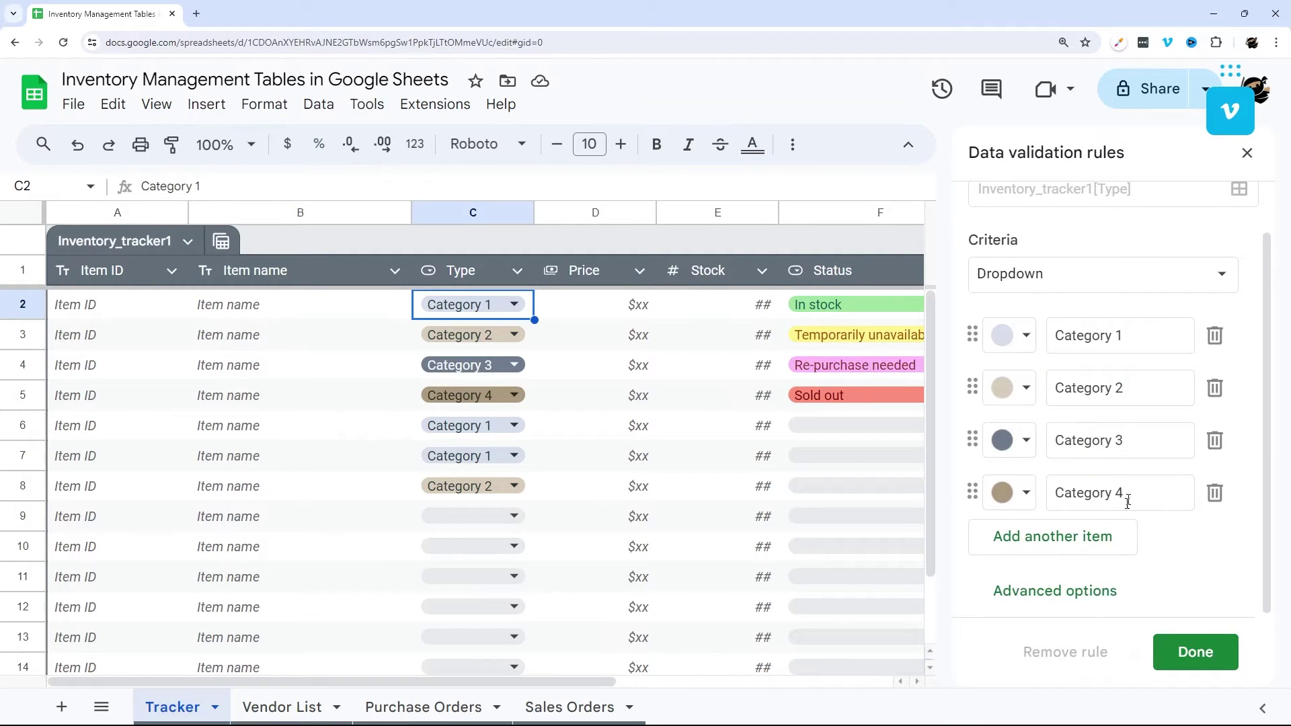
{"action": "left_click_drag", "start_coordinate": [1123, 335], "coordinate": [1056, 335]}
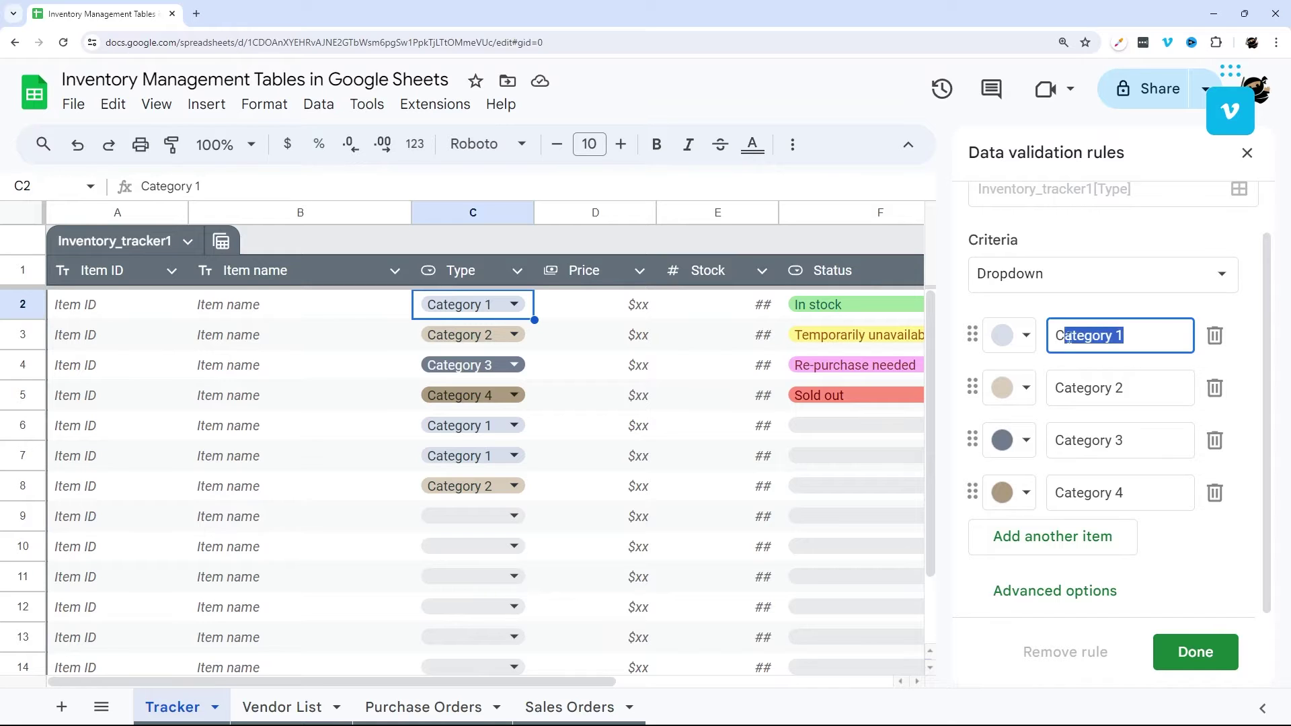
{"action": "left_click", "coordinate": [1012, 335]}
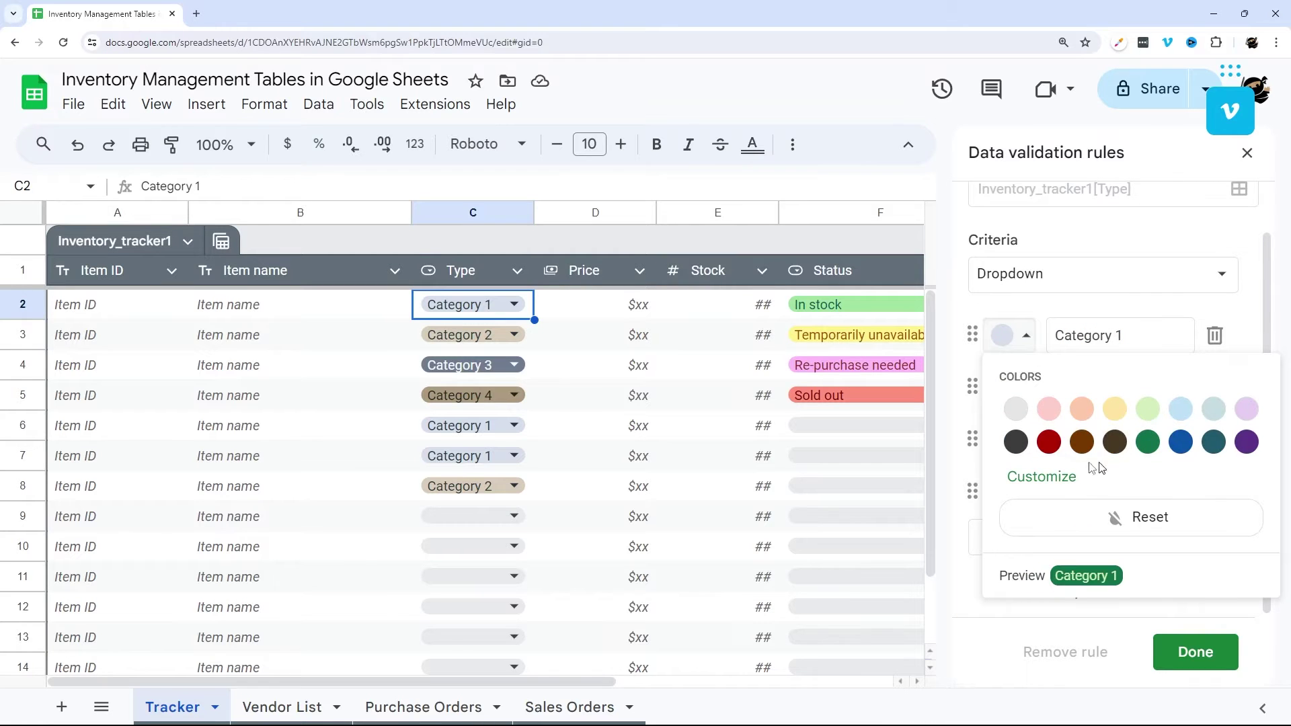
{"action": "left_click", "coordinate": [1041, 476]}
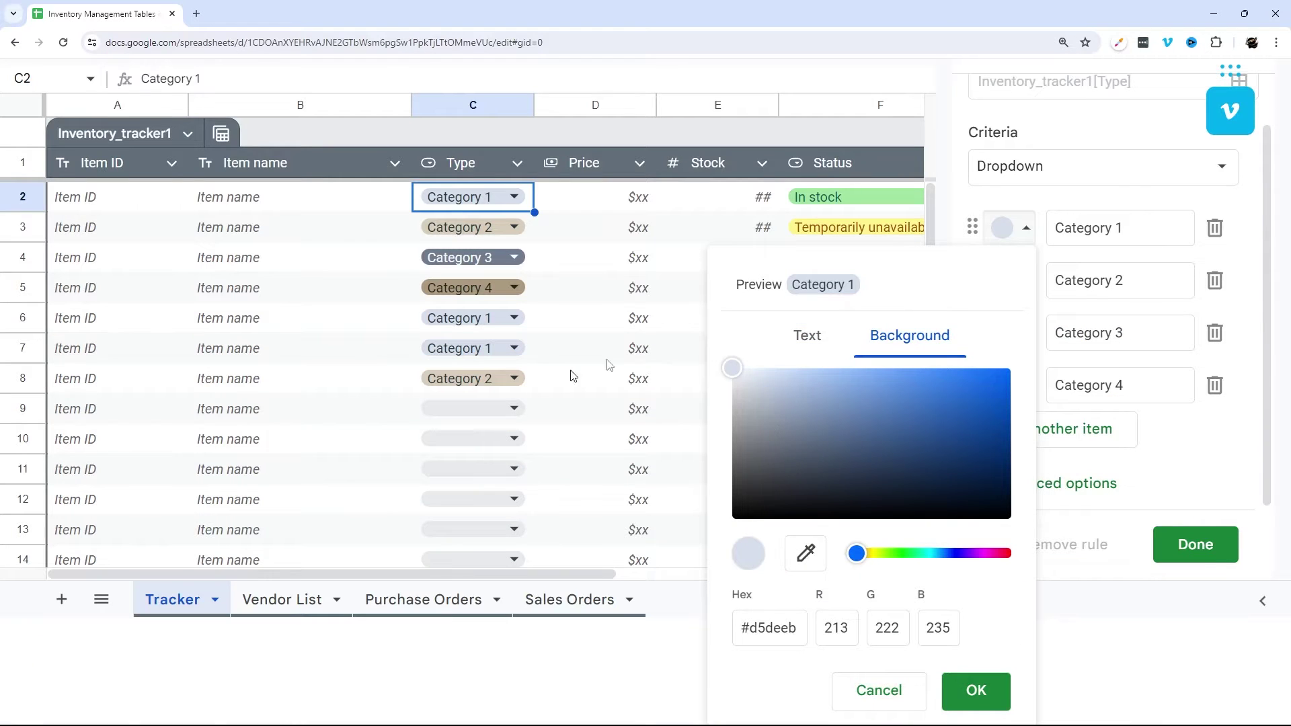
{"action": "left_click", "coordinate": [874, 691]}
- Colour the Type dropdown items Category 1 dark brown, Category 4 dark green and Category 2 light yellow, and apply the rule
{"action": "left_click", "coordinate": [1018, 335]}
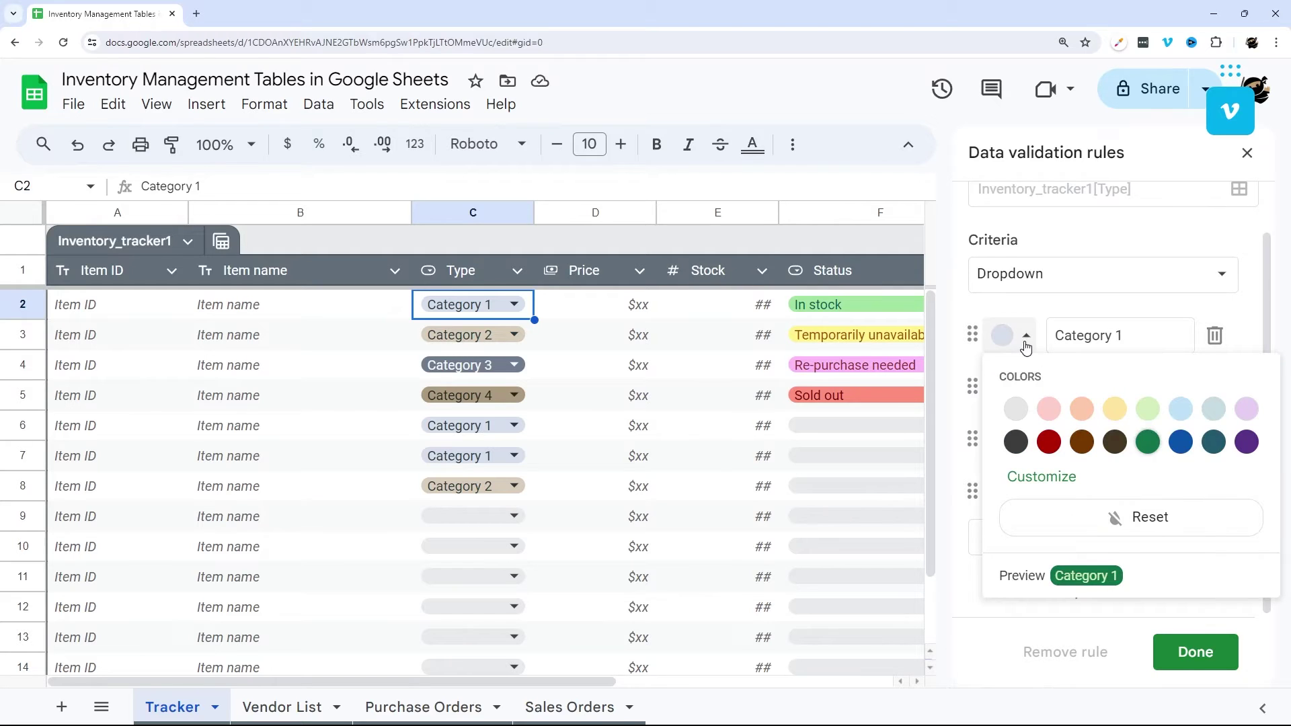
{"action": "left_click", "coordinate": [1082, 442]}
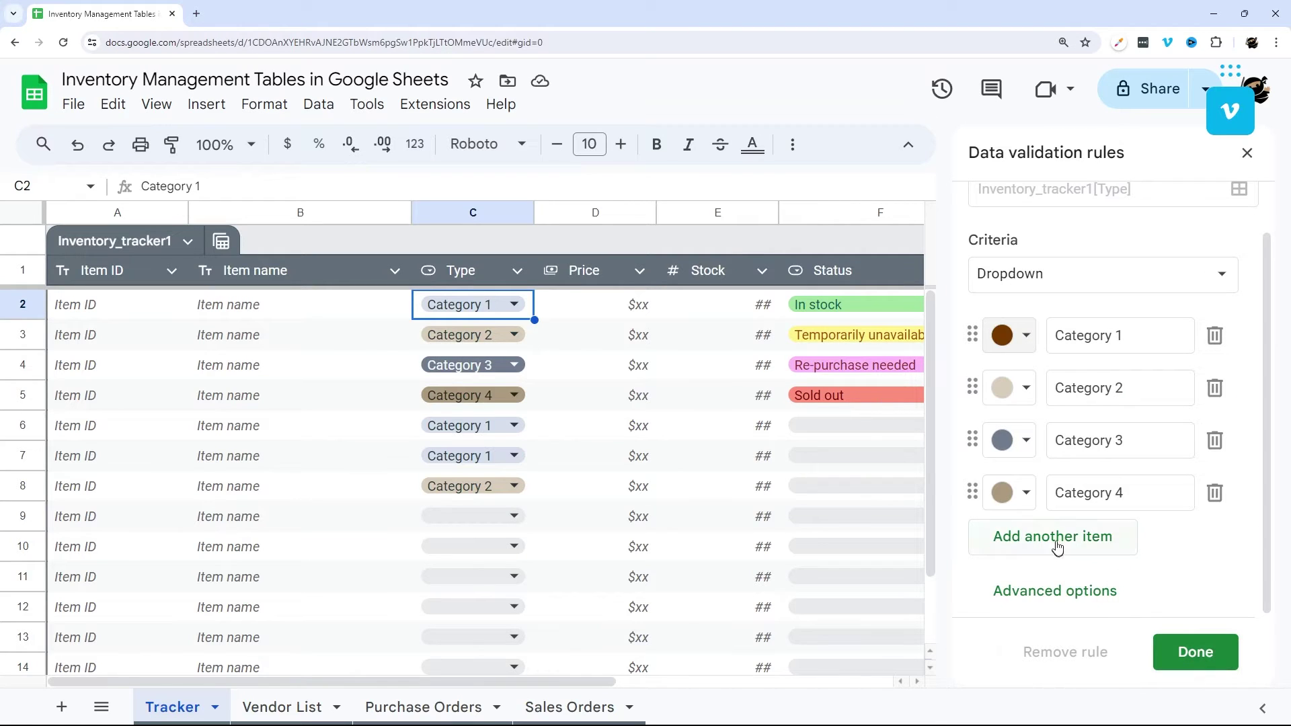
{"action": "left_click", "coordinate": [1018, 493]}
{"action": "left_click", "coordinate": [1147, 319]}
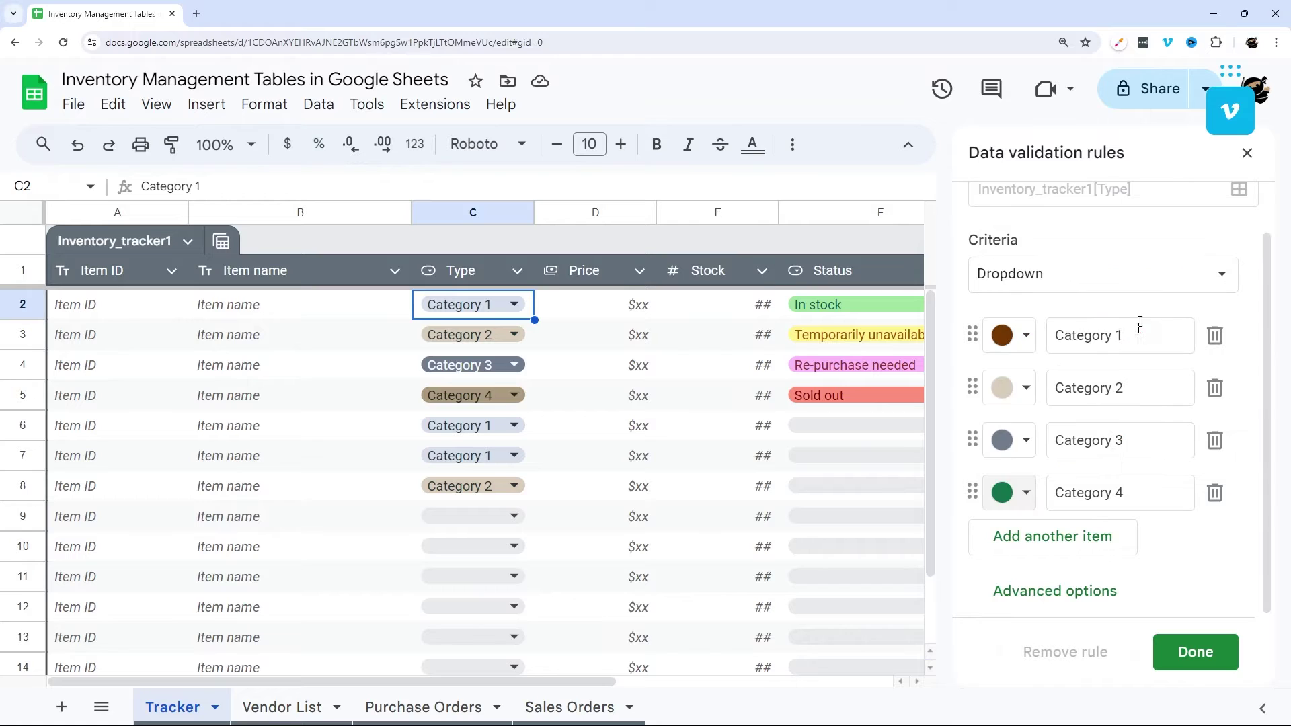
{"action": "left_click", "coordinate": [1025, 390]}
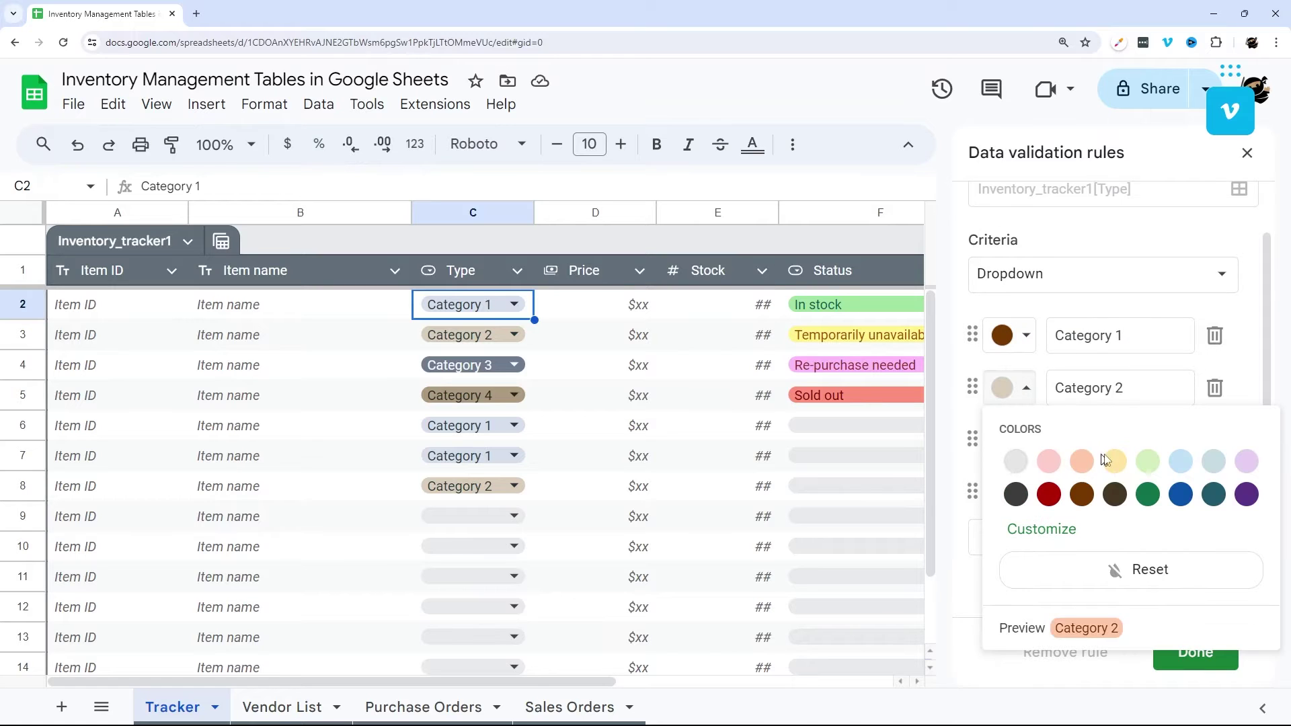
{"action": "left_click", "coordinate": [1118, 464]}
{"action": "left_click", "coordinate": [1196, 652]}
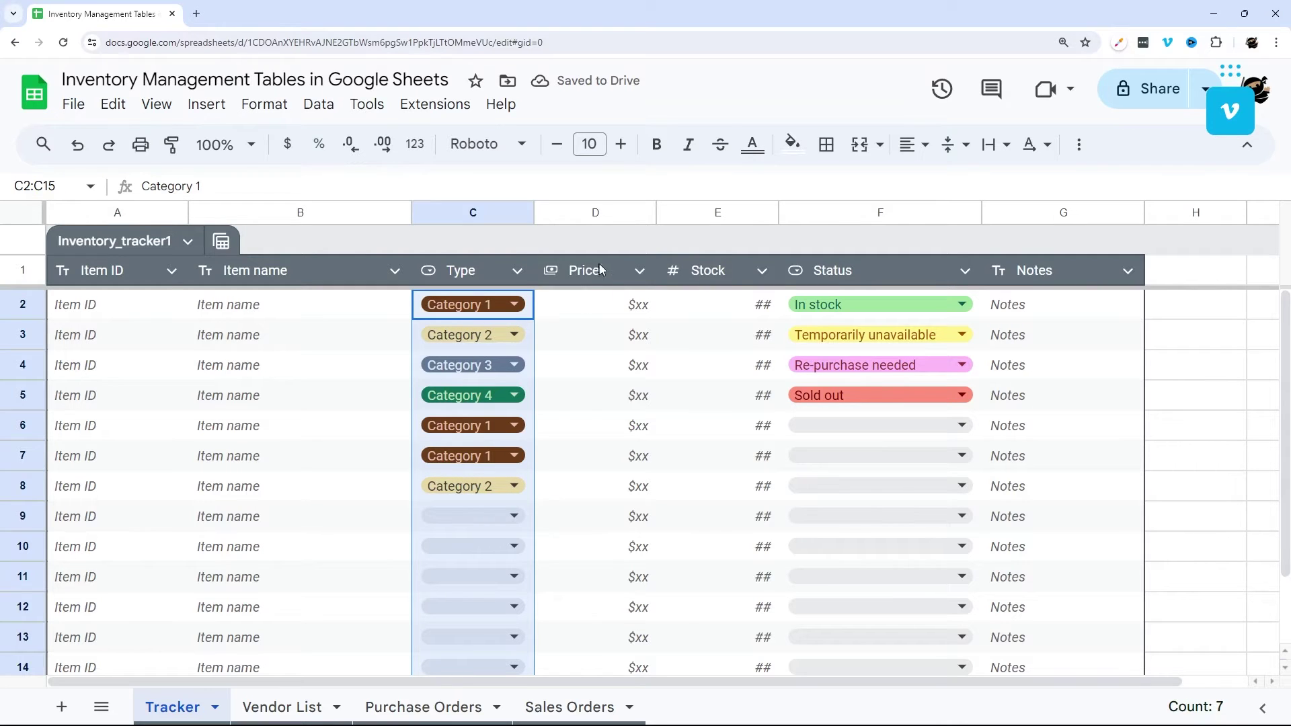
- Check the Status dropdown options of the first item and the column type options for Price
{"action": "left_click", "coordinate": [962, 305]}
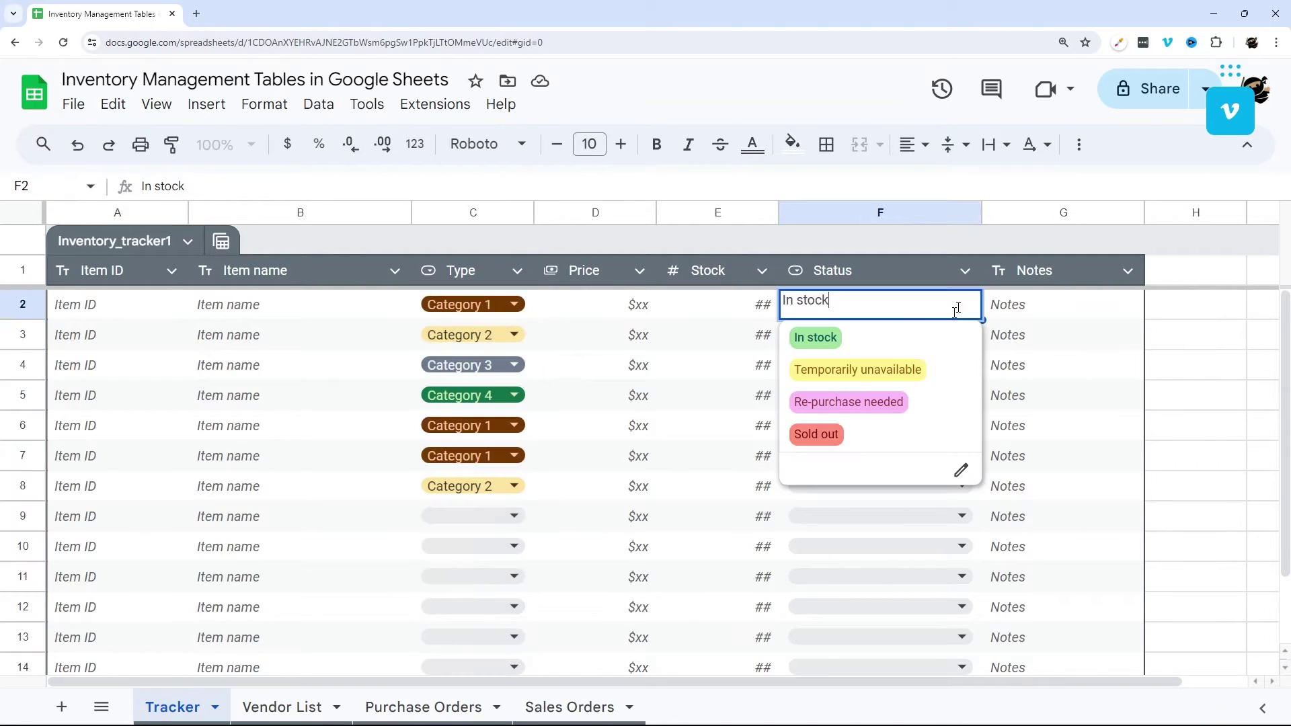
{"action": "left_click", "coordinate": [609, 306]}
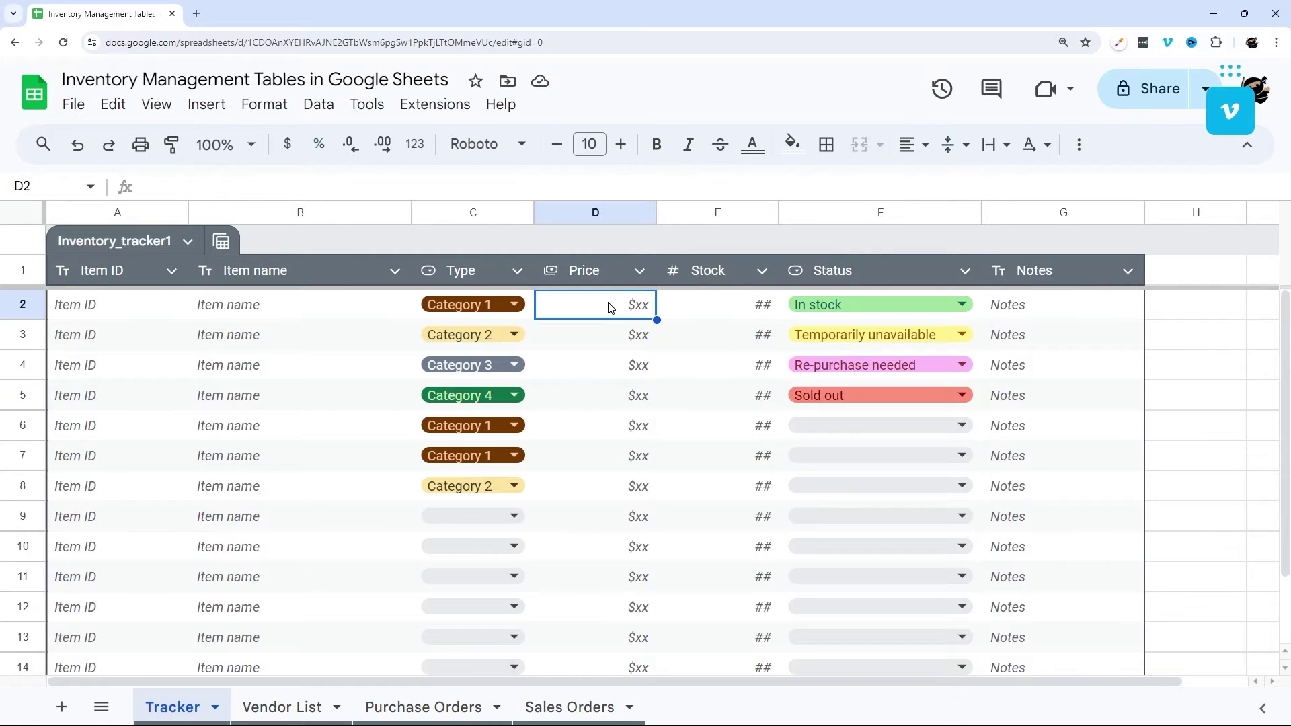
{"action": "left_click", "coordinate": [640, 271]}
{"action": "mouse_move", "coordinate": [739, 310]}
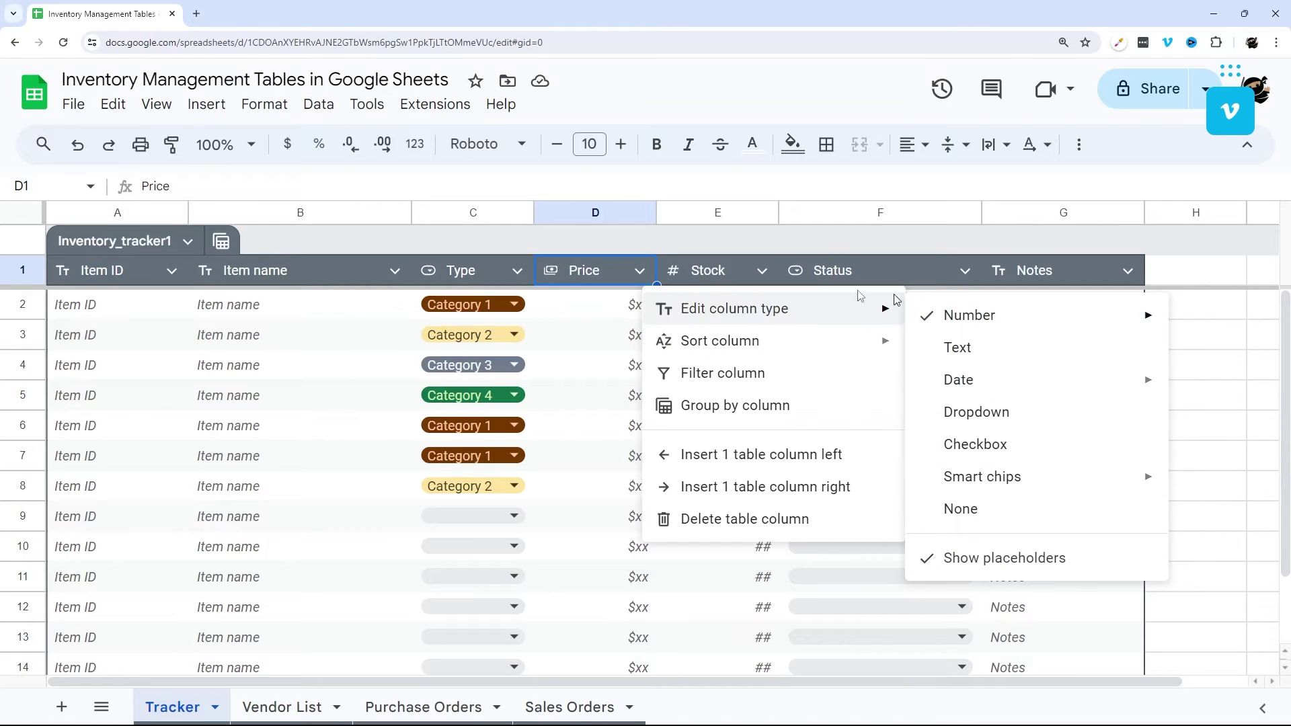
{"action": "left_click", "coordinate": [272, 311]}
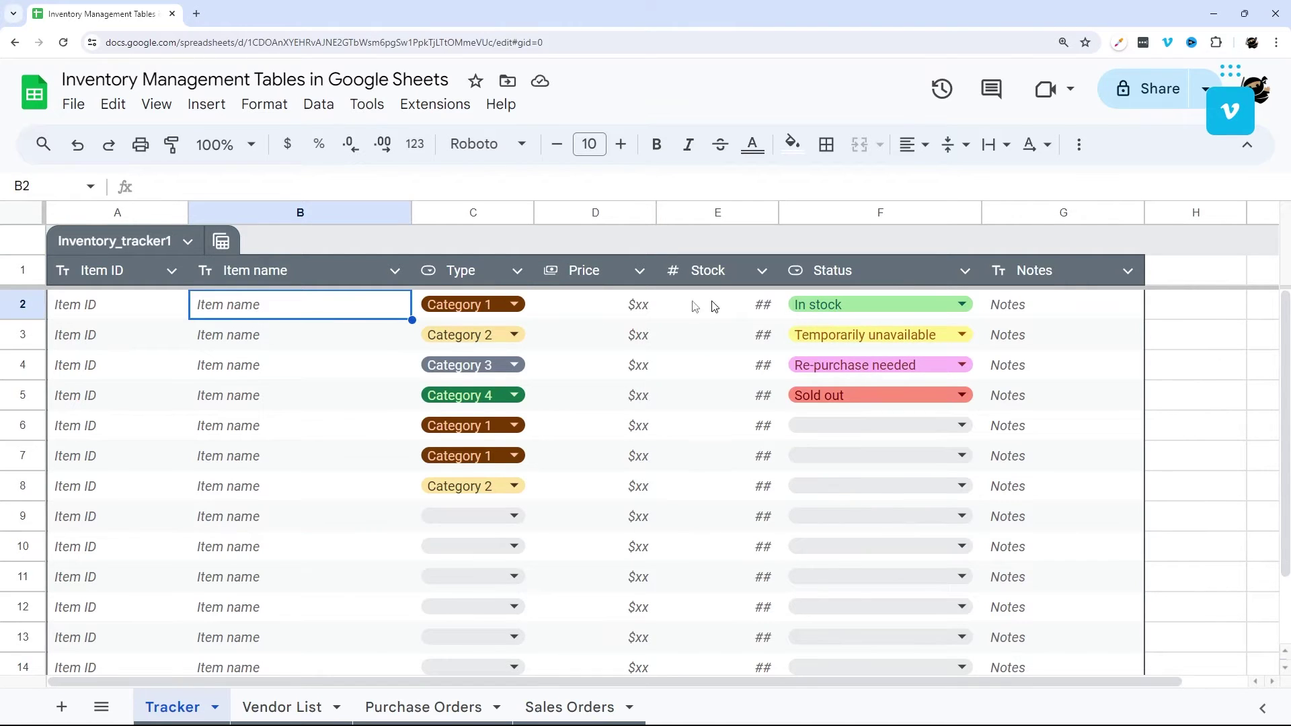
- Insert a column between Type and Price in the tracker table and name it New Col
{"action": "right_click", "coordinate": [575, 214]}
{"action": "left_click", "coordinate": [654, 306]}
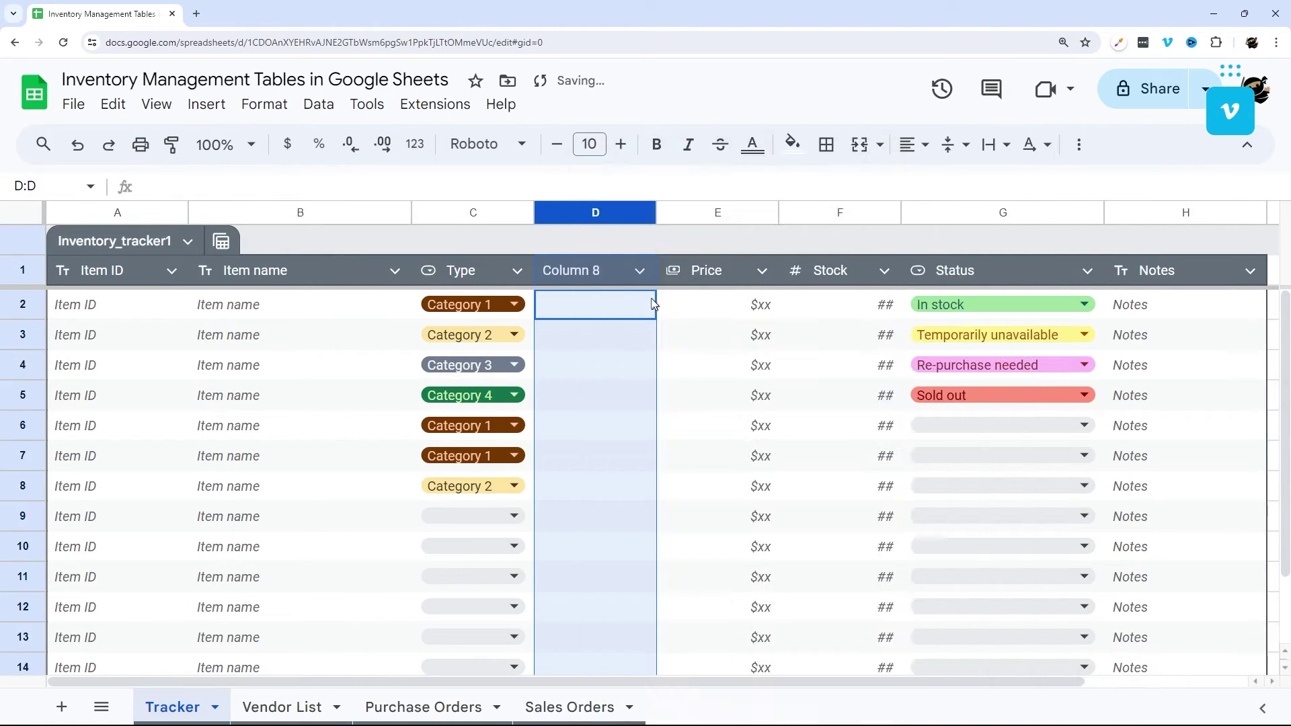
{"action": "left_click", "coordinate": [607, 272]}
{"action": "double_click", "coordinate": [606, 272]}
{"action": "key", "text": "ctrl+a"}
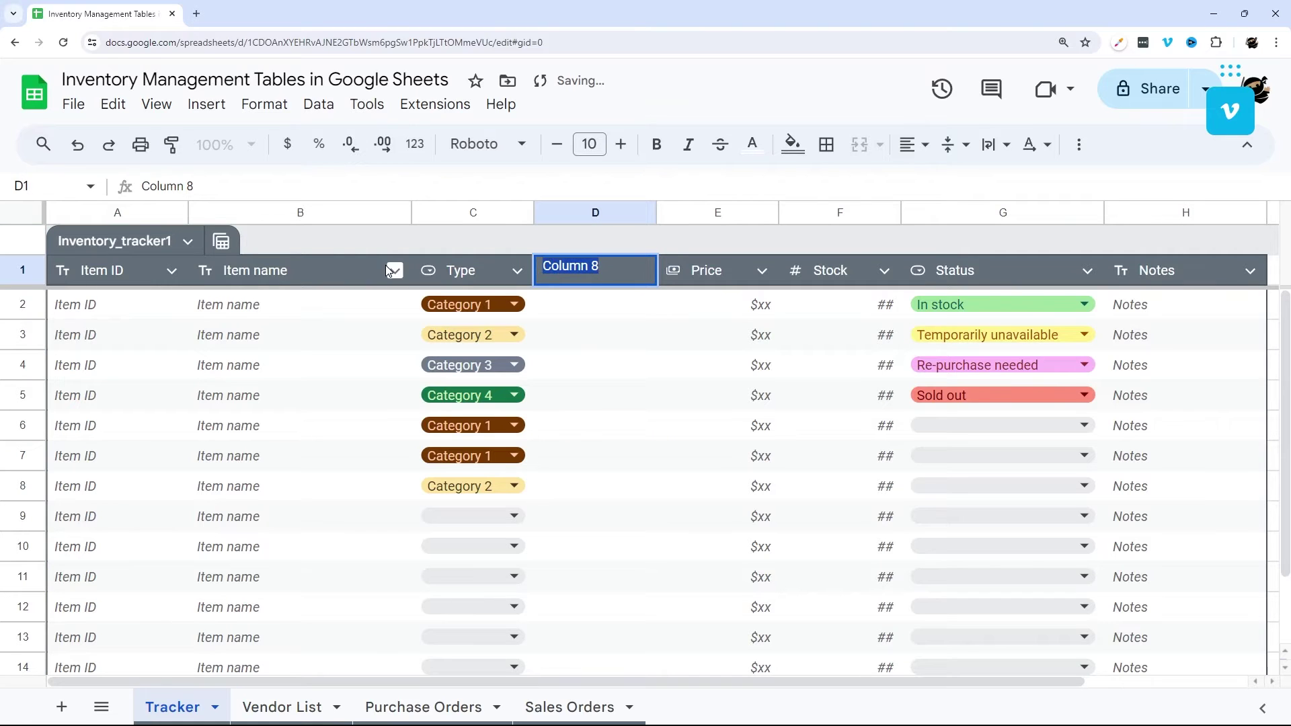
{"action": "key", "text": "BackSpace"}
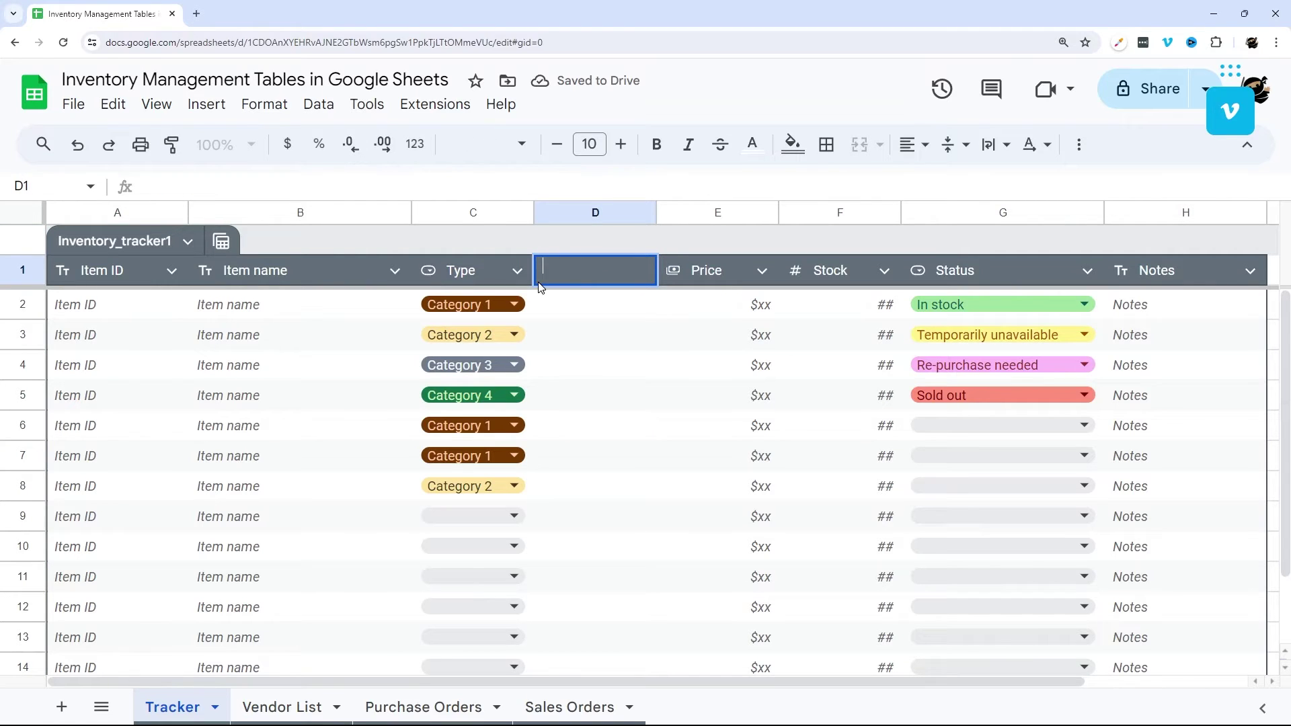
{"action": "type", "text": "New Col"}
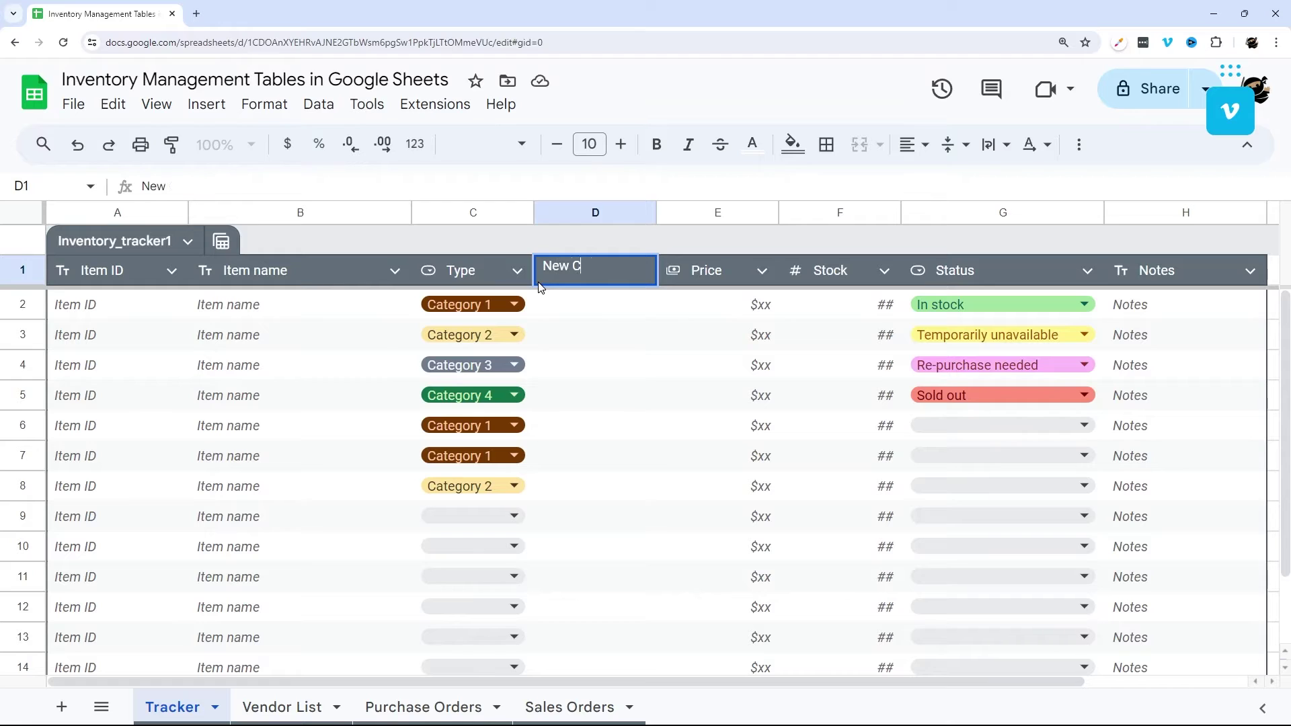
{"action": "key", "text": "Return"}
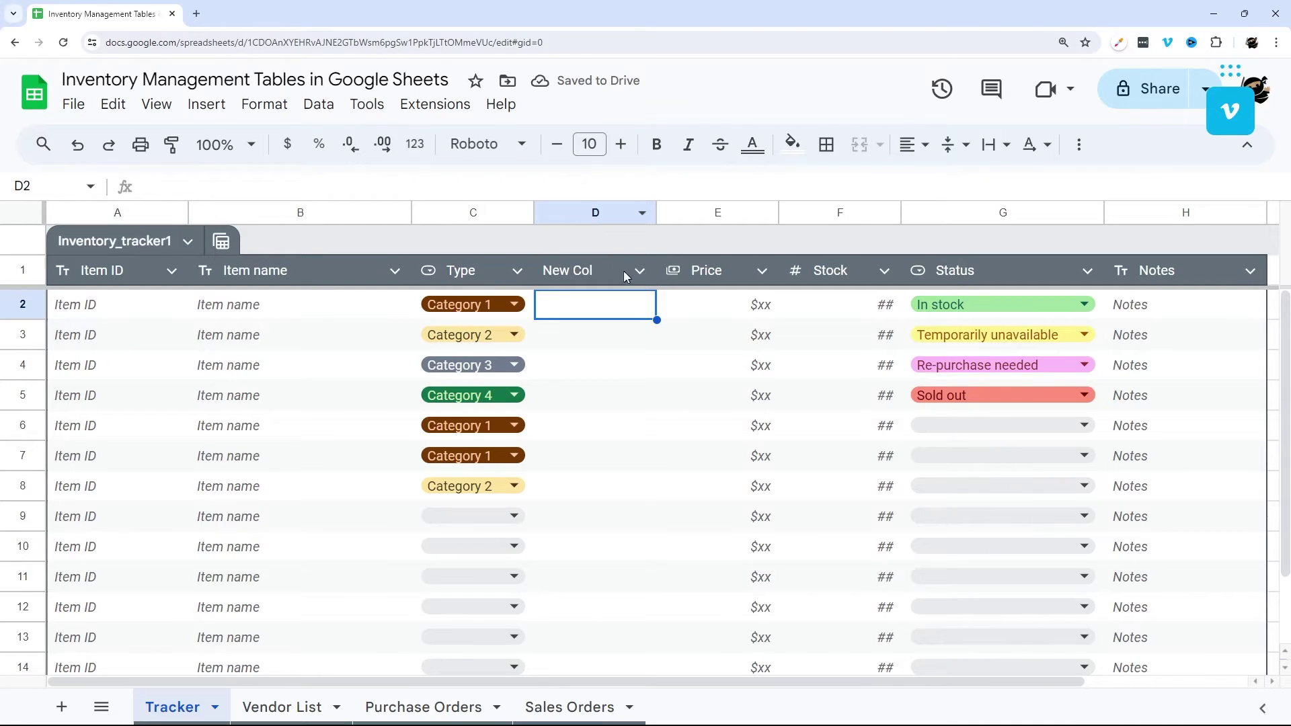
- Delete the New Col column from the tracker table
{"action": "left_click", "coordinate": [639, 271]}
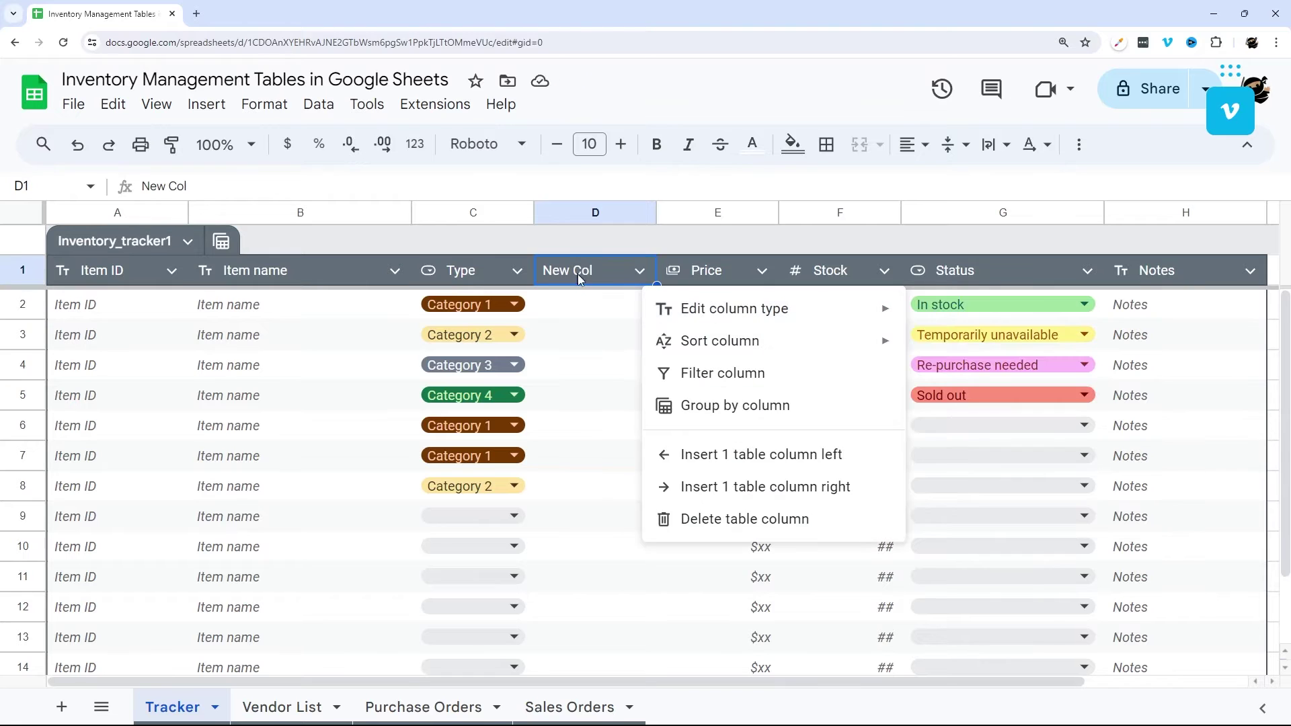
{"action": "left_click", "coordinate": [594, 304]}
{"action": "right_click", "coordinate": [614, 214]}
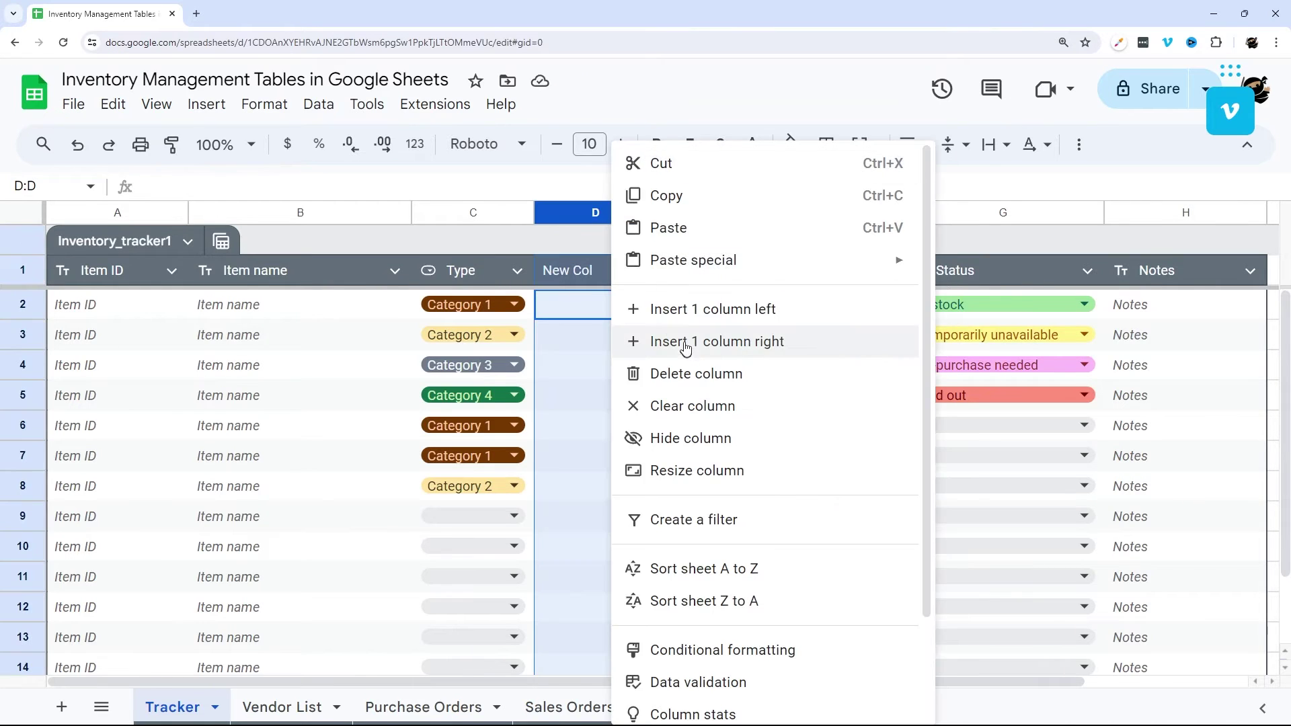
{"action": "left_click", "coordinate": [696, 372]}
- Try adding a column headed New Col directly beside Notes, and undo the addition
{"action": "left_click", "coordinate": [1211, 270]}
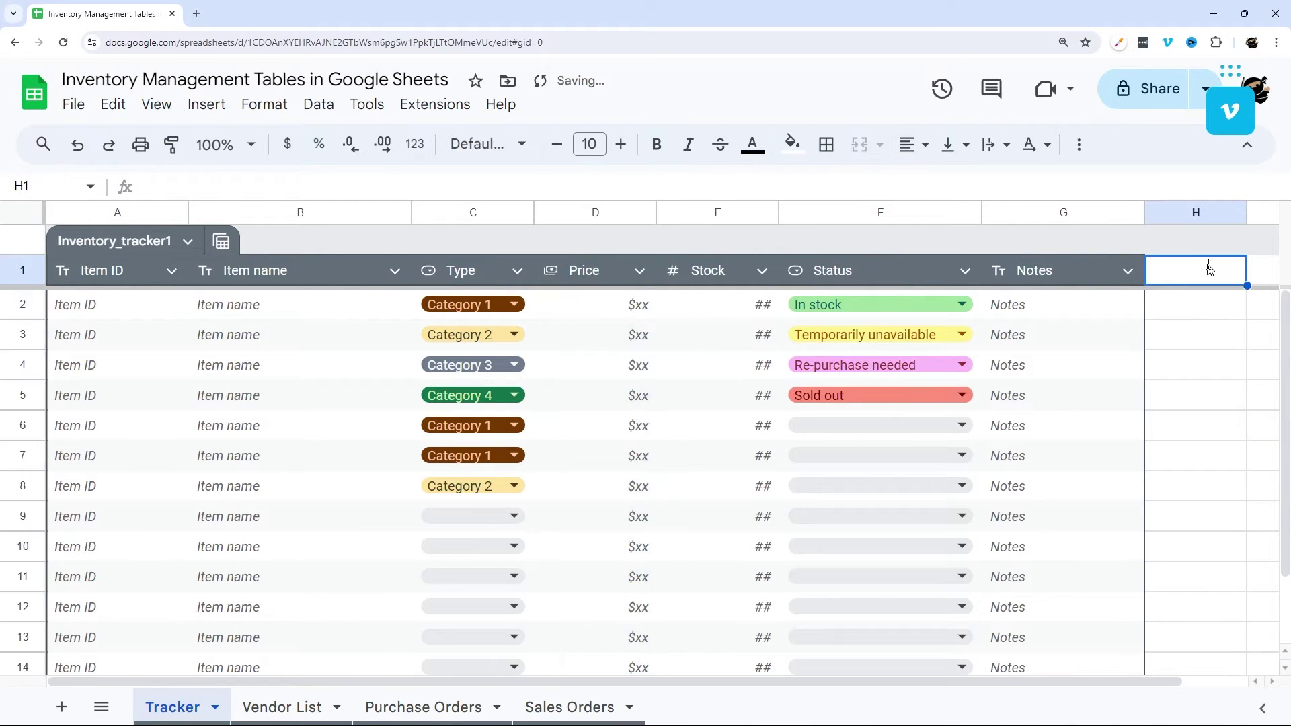
{"action": "type", "text": "New Col"}
{"action": "key", "text": "Return"}
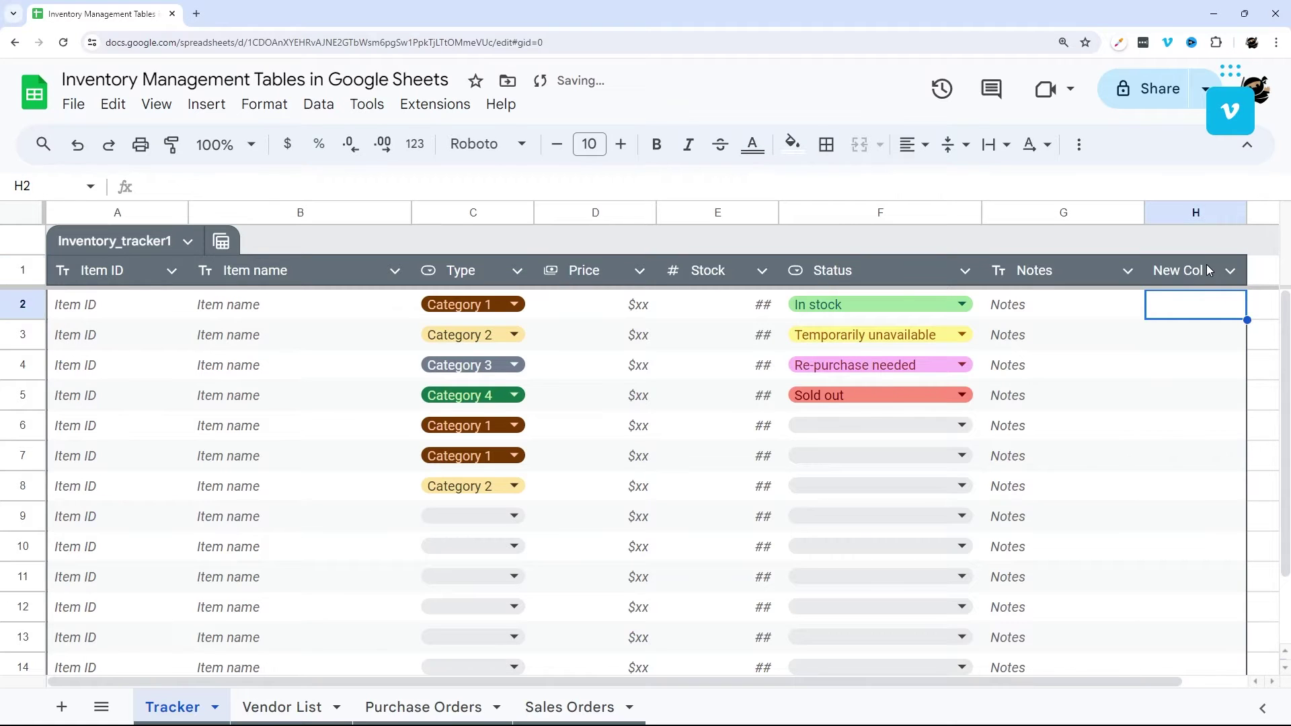
{"action": "key", "text": "ctrl+z"}
- Add 10 more rows at the end of the tracker table
{"action": "scroll", "coordinate": [599, 444], "scroll_direction": "down", "scroll_amount": 2}
{"action": "left_click", "coordinate": [162, 646]}
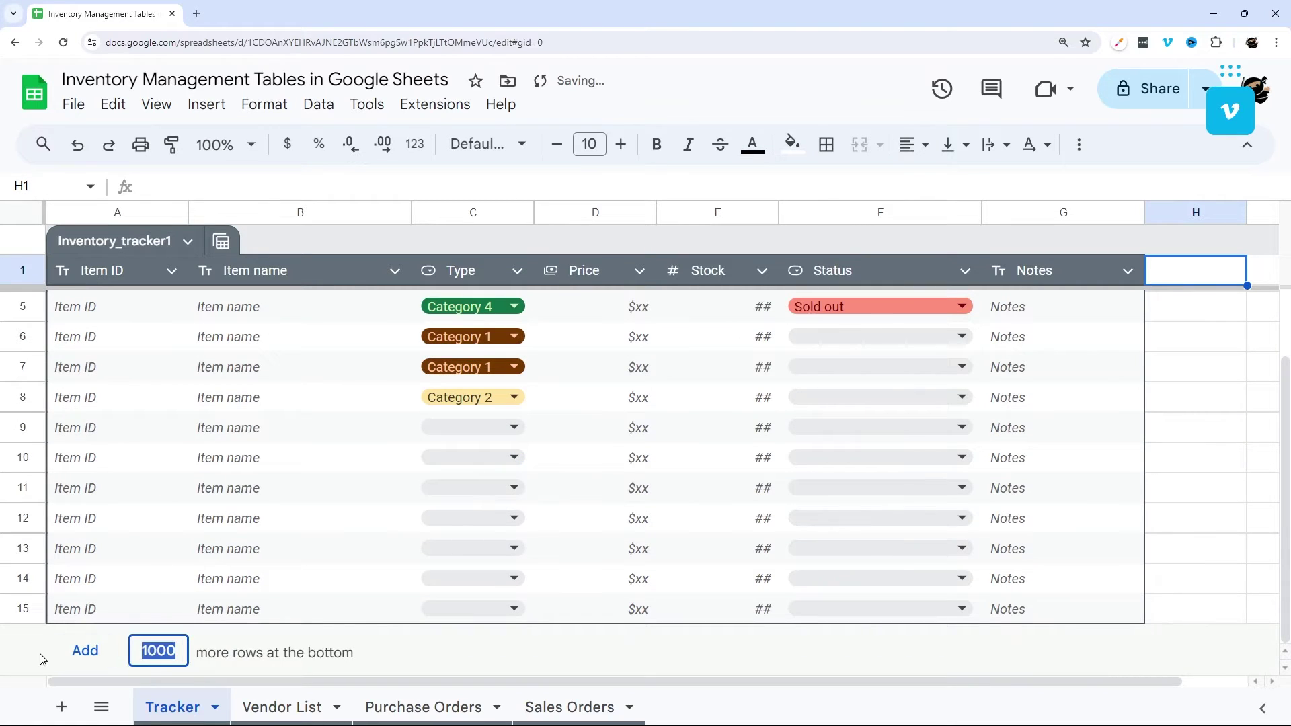
{"action": "type", "text": "10"}
{"action": "key", "text": "Return"}
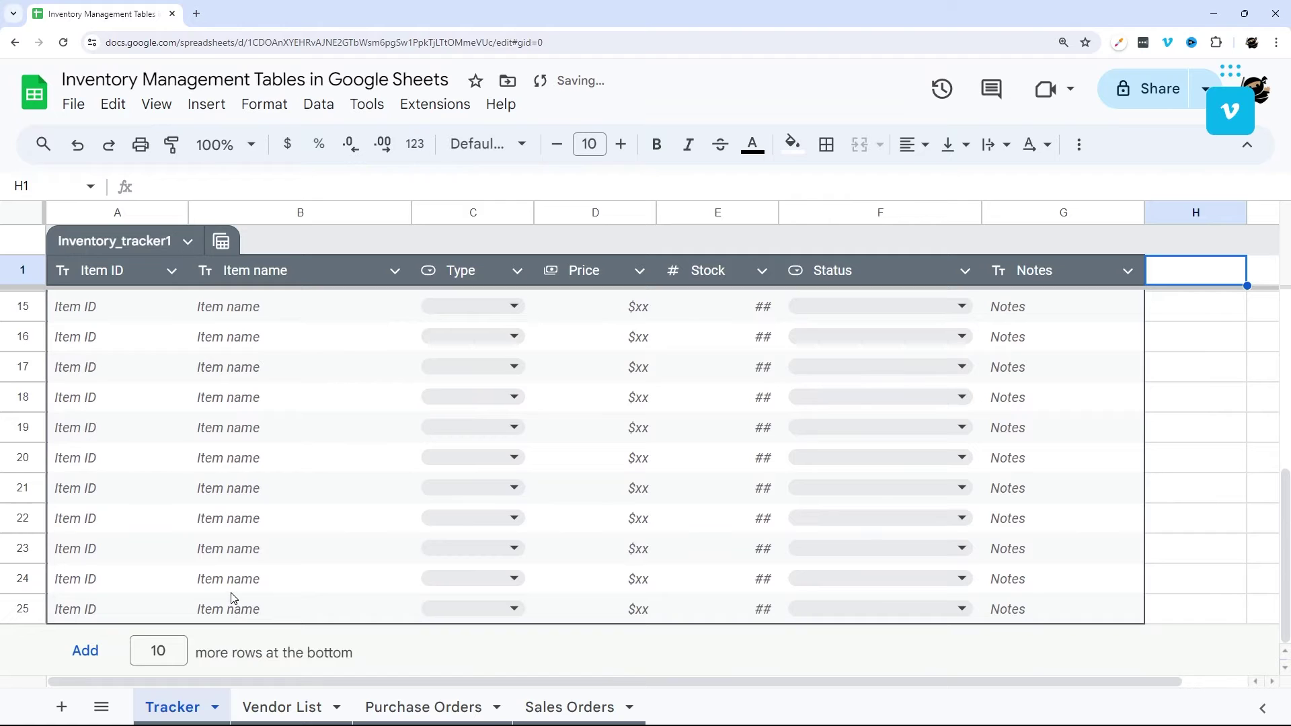
{"action": "scroll", "coordinate": [229, 595], "scroll_direction": "up", "scroll_amount": 3}
{"action": "scroll", "coordinate": [230, 580], "scroll_direction": "up", "scroll_amount": 1}
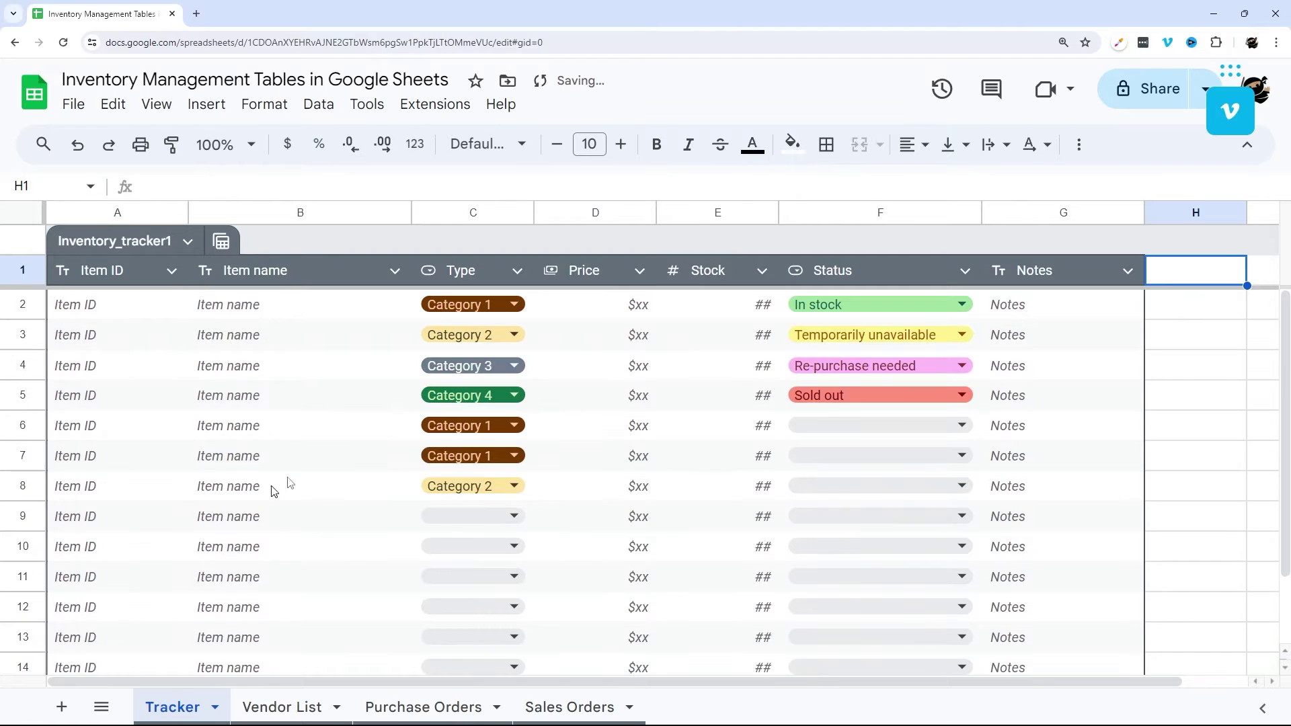
{"action": "left_click", "coordinate": [314, 524]}
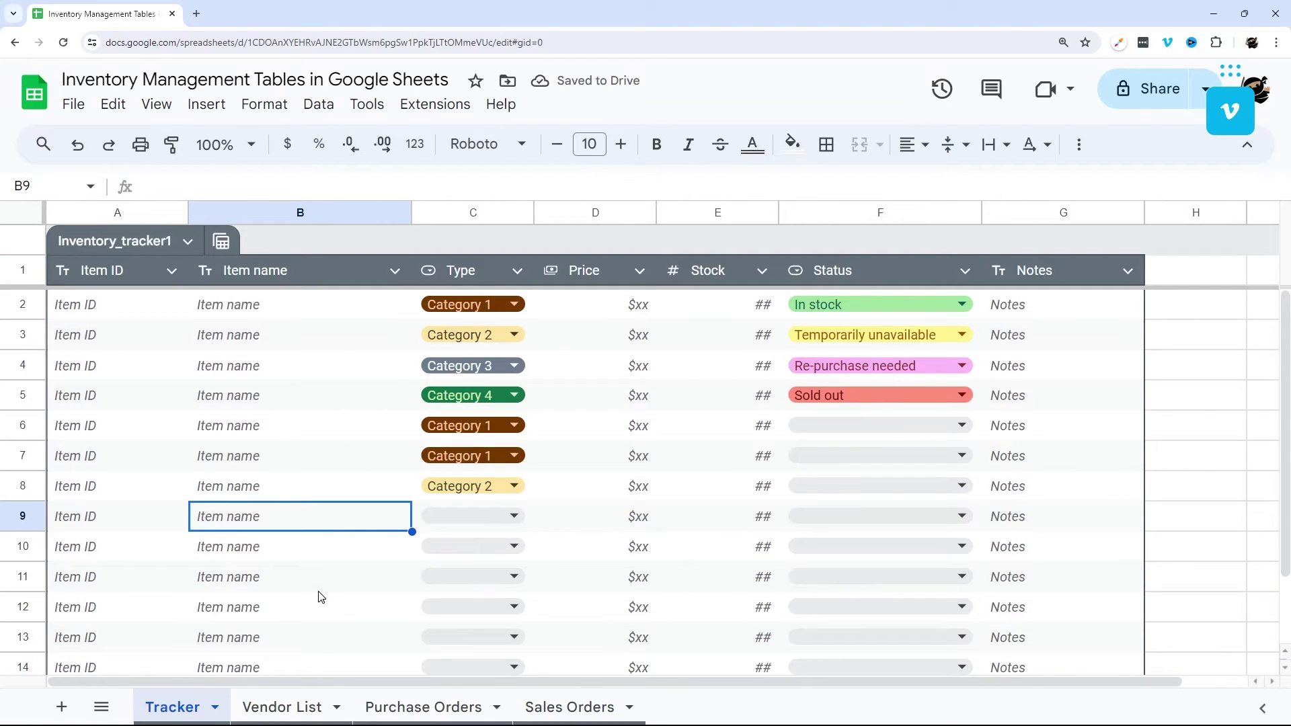
- Go to the Vendor List sheet and convert the Reliability column to Rating smart chips
{"action": "left_click", "coordinate": [279, 708]}
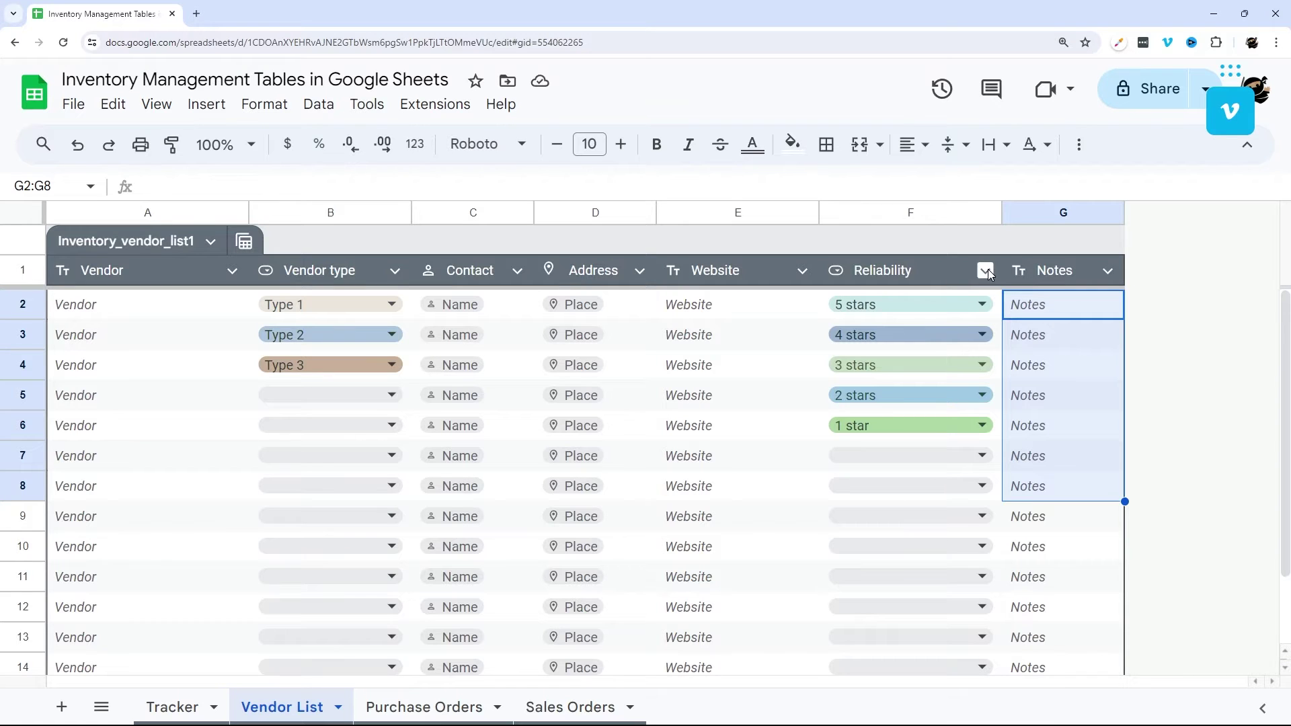
{"action": "left_click_drag", "start_coordinate": [825, 315], "coordinate": [935, 572]}
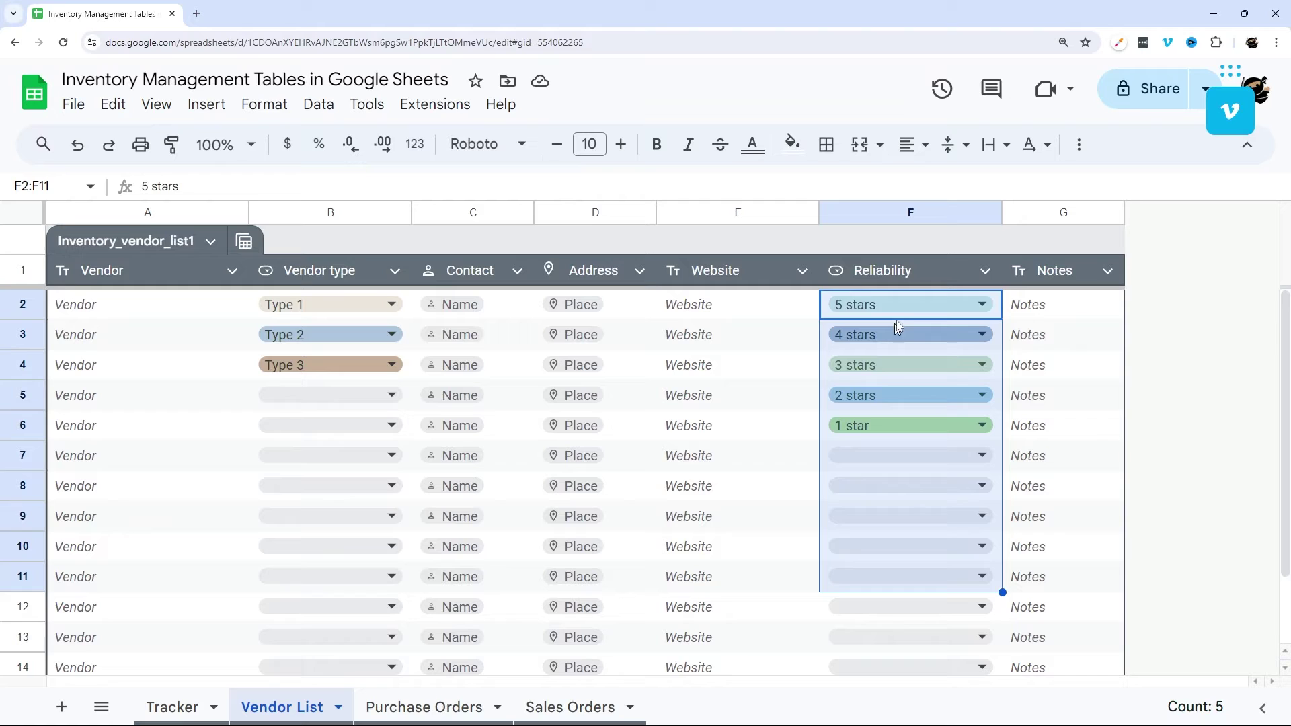
{"action": "left_click", "coordinate": [986, 273]}
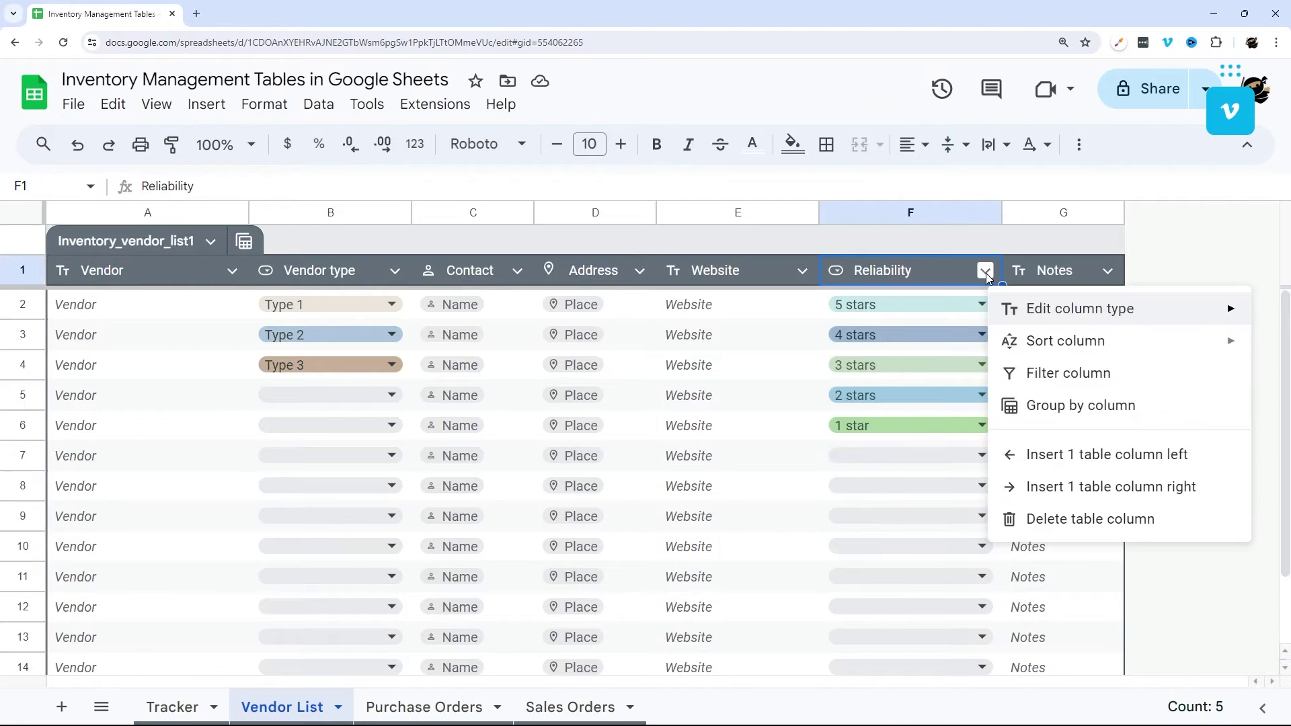
{"action": "mouse_move", "coordinate": [1108, 318]}
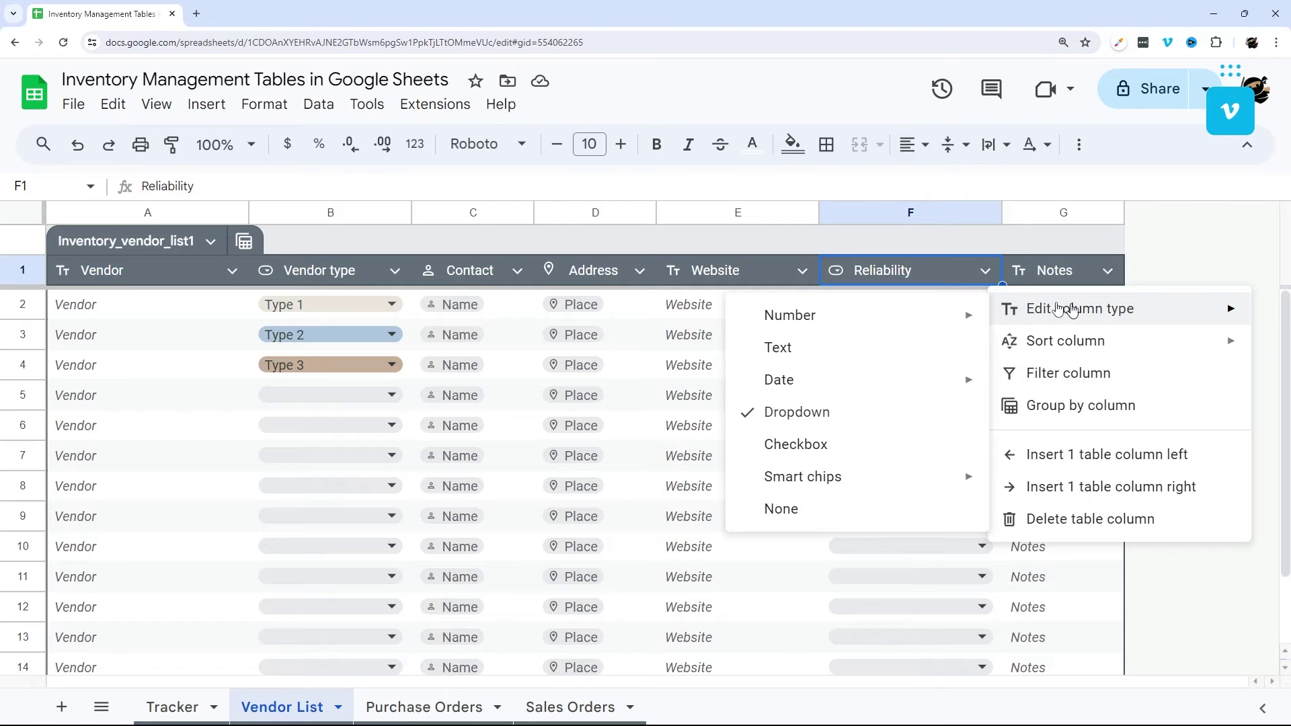
{"action": "mouse_move", "coordinate": [898, 486]}
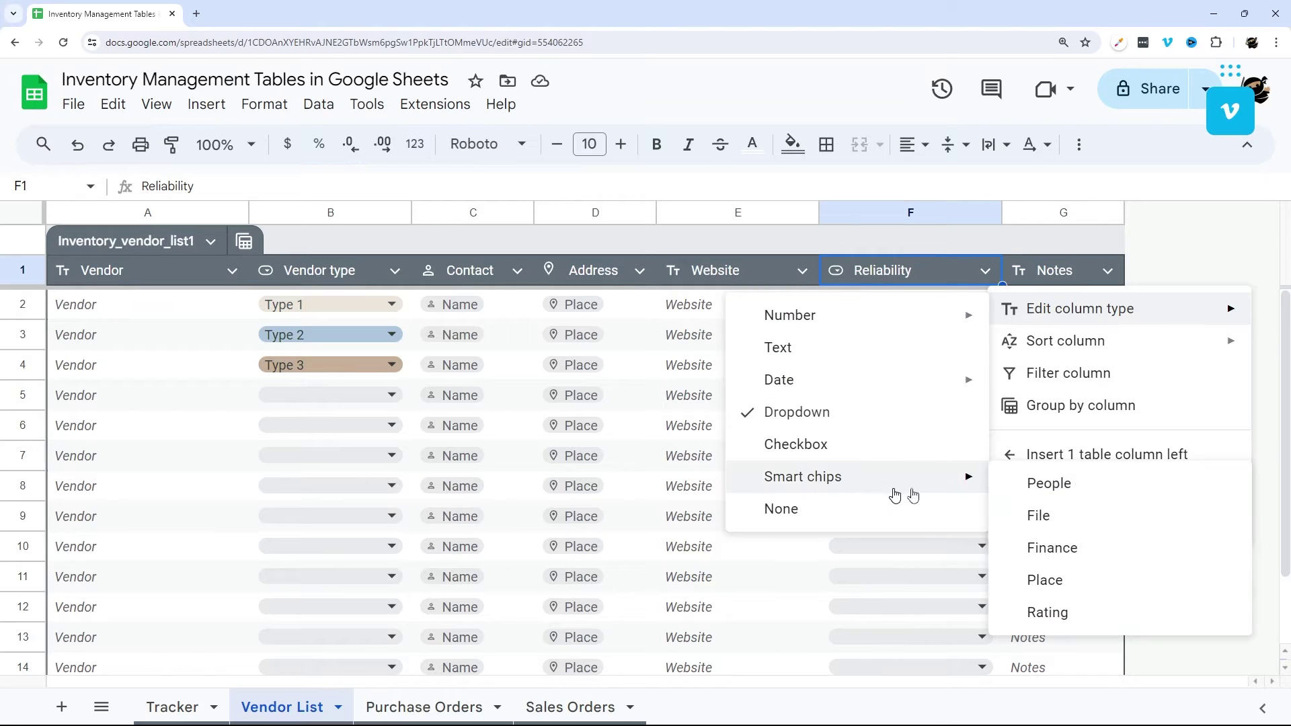
{"action": "left_click", "coordinate": [1042, 615]}
{"action": "scroll", "coordinate": [942, 357], "scroll_direction": "down", "scroll_amount": 3}
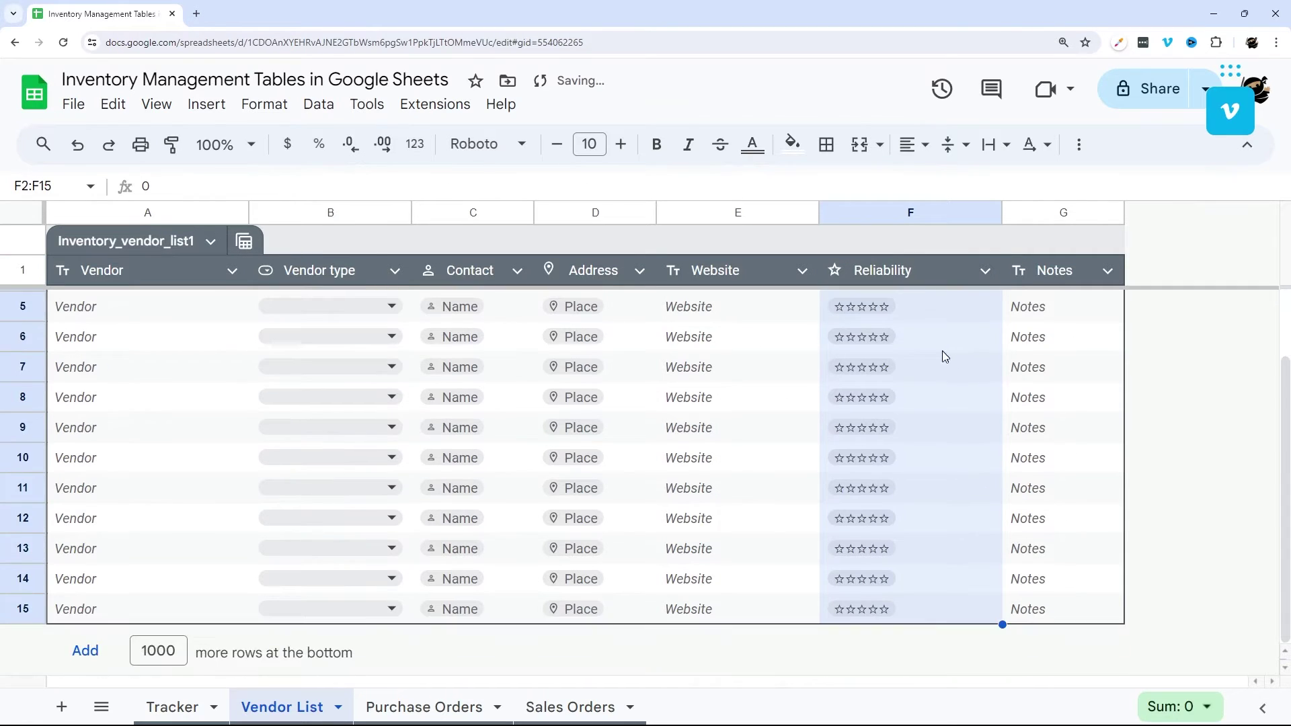
{"action": "scroll", "coordinate": [897, 305], "scroll_direction": "up", "scroll_amount": 3}
- Rate the first vendor's Reliability five stars and the second vendor's three stars
{"action": "left_click", "coordinate": [896, 305]}
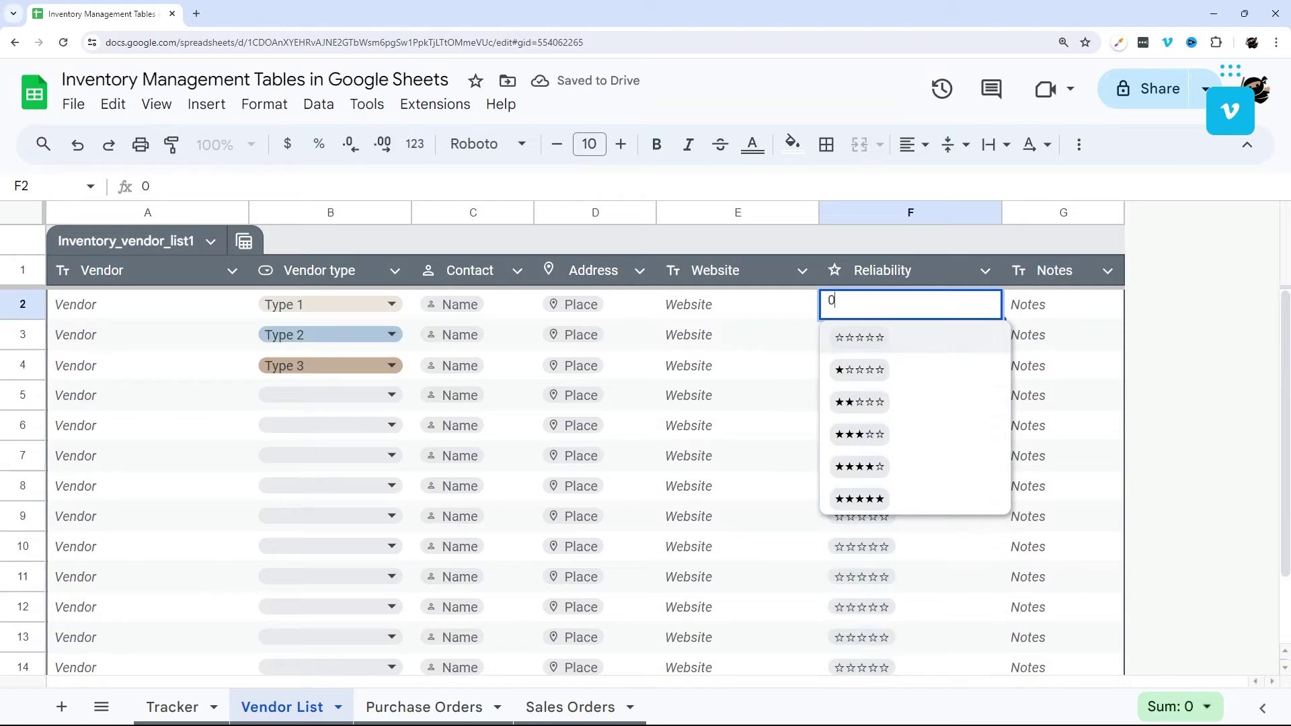
{"action": "left_click", "coordinate": [860, 498]}
{"action": "left_click", "coordinate": [891, 336]}
{"action": "left_click", "coordinate": [875, 463]}
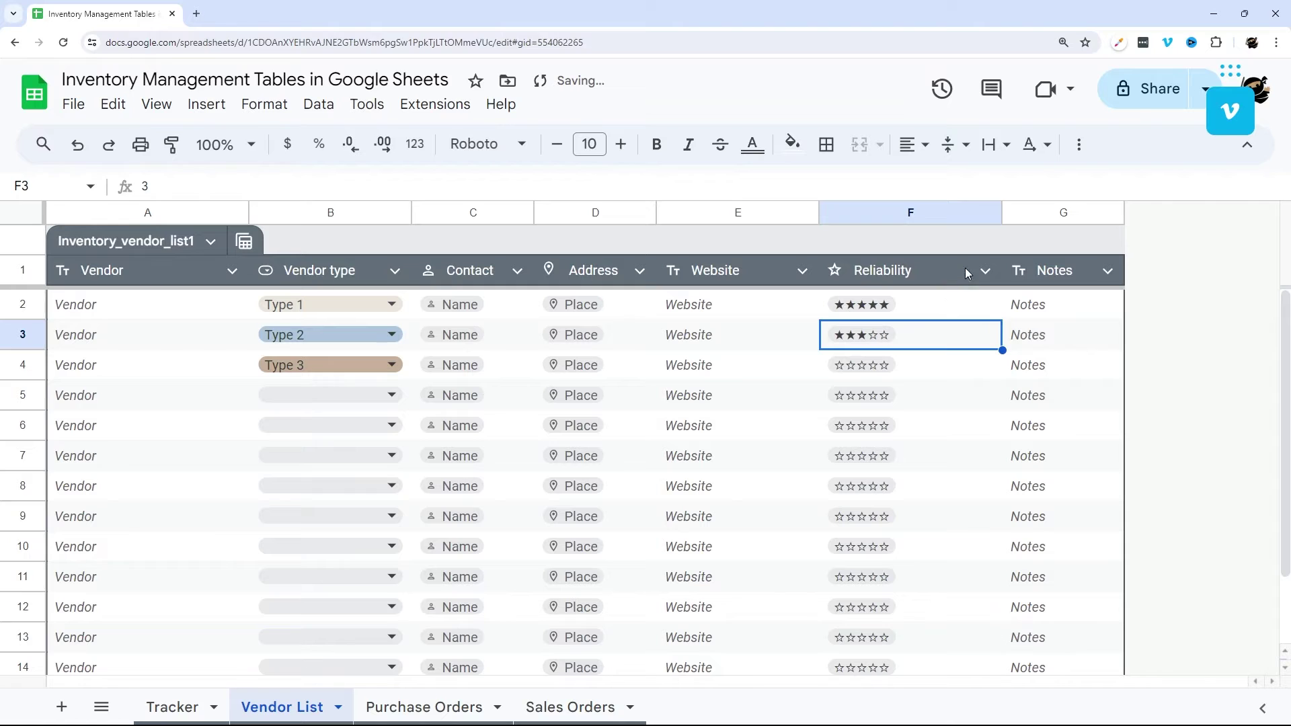
- Change the Reliability column type to plain Number and clear the values in F2:F14
{"action": "left_click", "coordinate": [984, 270]}
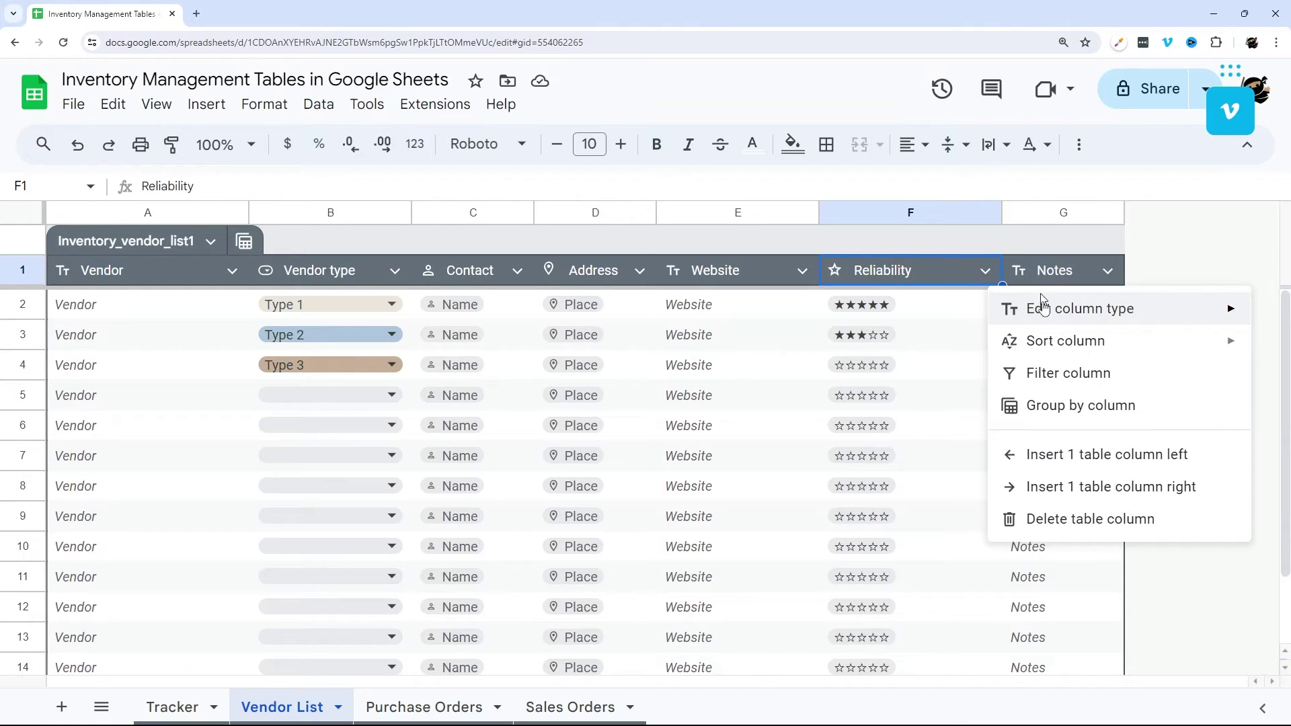
{"action": "mouse_move", "coordinate": [1047, 316]}
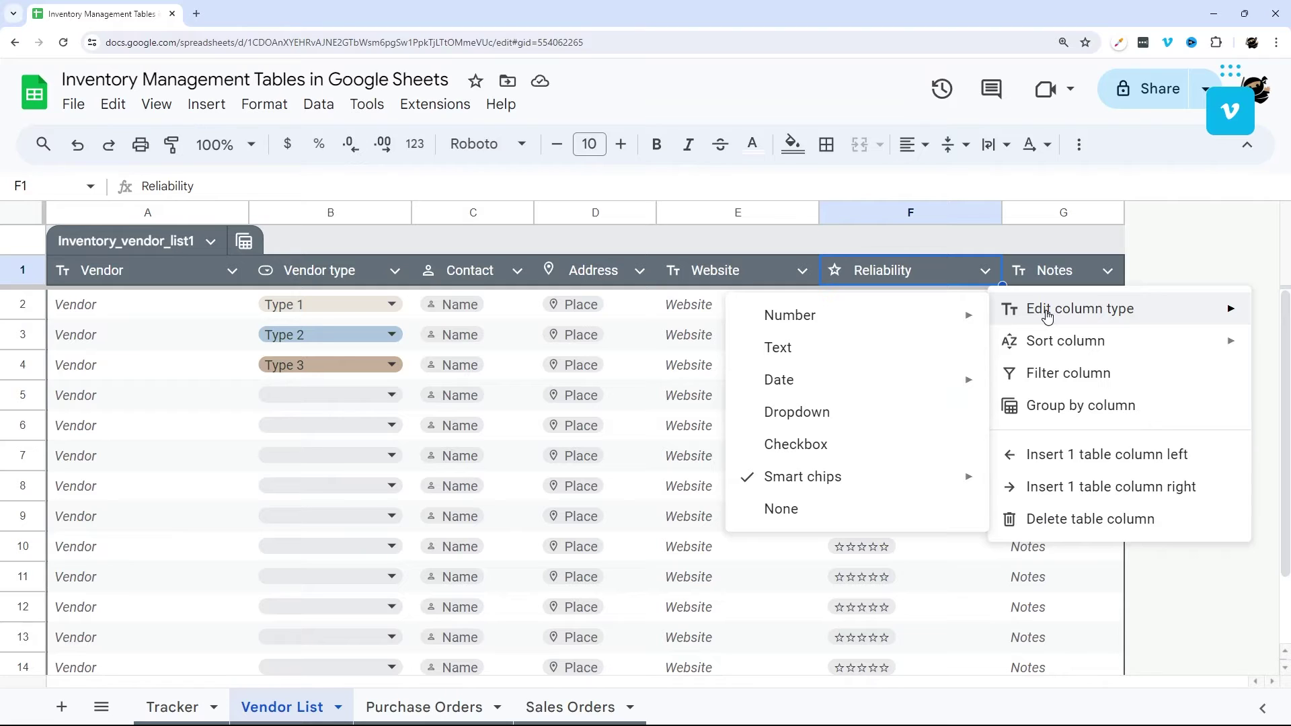
{"action": "mouse_move", "coordinate": [773, 316]}
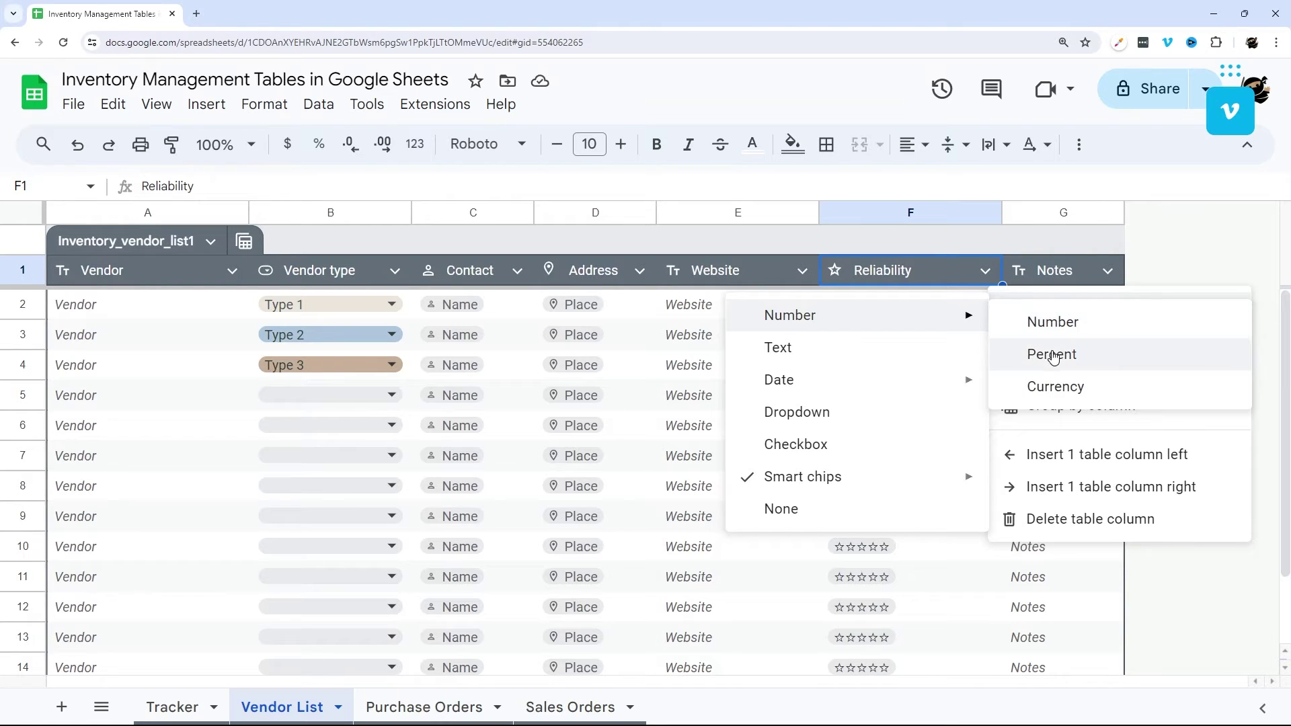
{"action": "left_click", "coordinate": [1053, 322]}
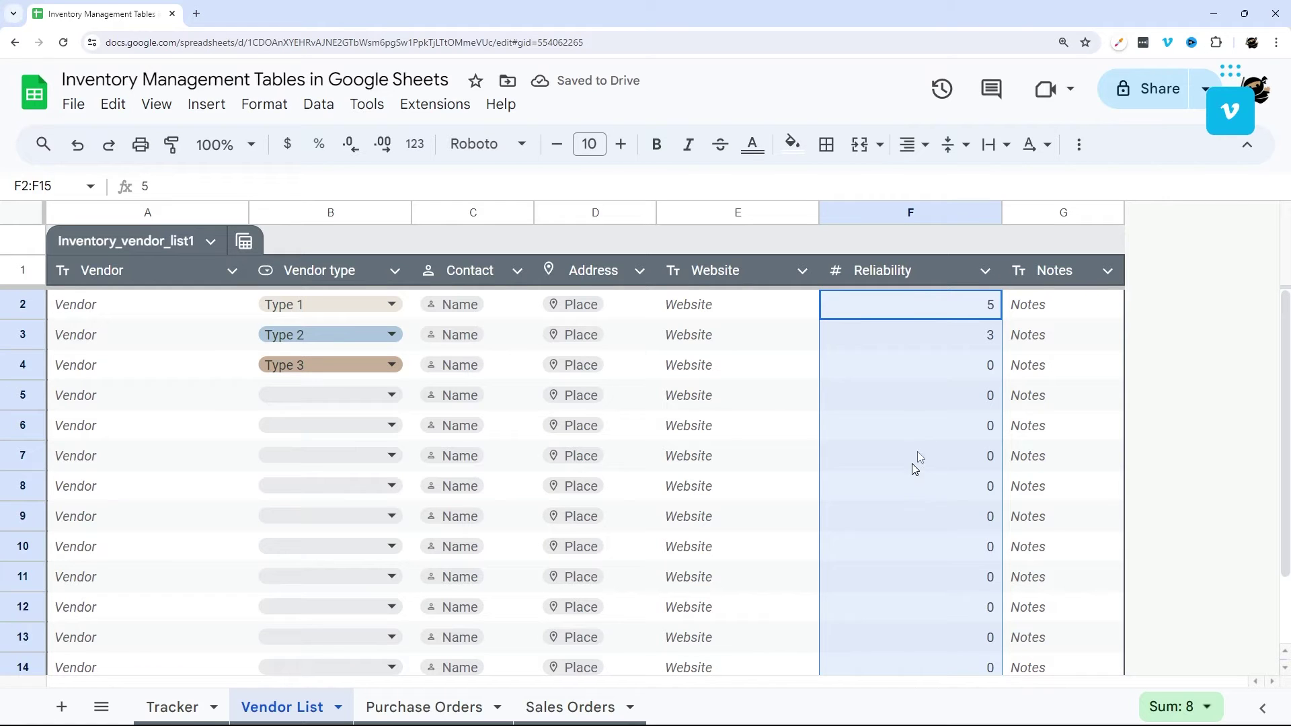
{"action": "left_click_drag", "start_coordinate": [954, 312], "coordinate": [892, 682]}
{"action": "key", "text": "Delete"}
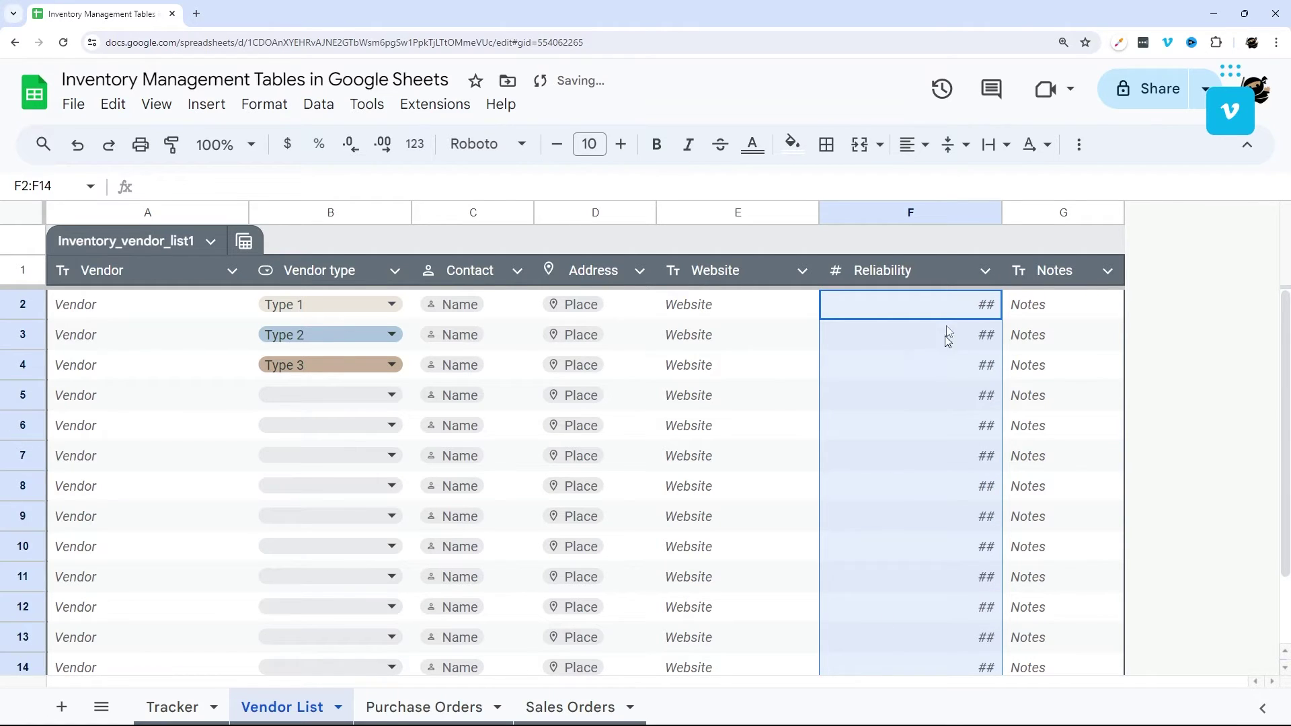
{"action": "left_click", "coordinate": [949, 305]}
- Turn off the placeholders in the Reliability column and highlight its blank cells
{"action": "left_click", "coordinate": [985, 270]}
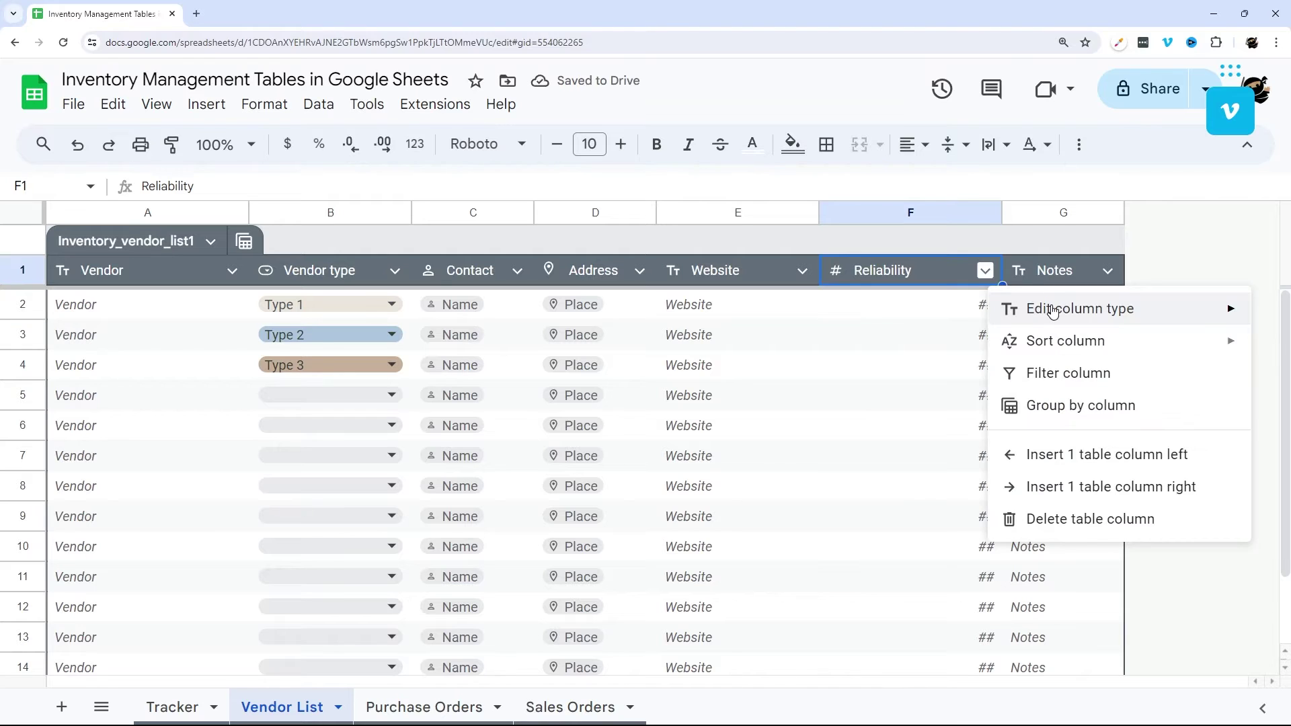
{"action": "mouse_move", "coordinate": [1052, 308]}
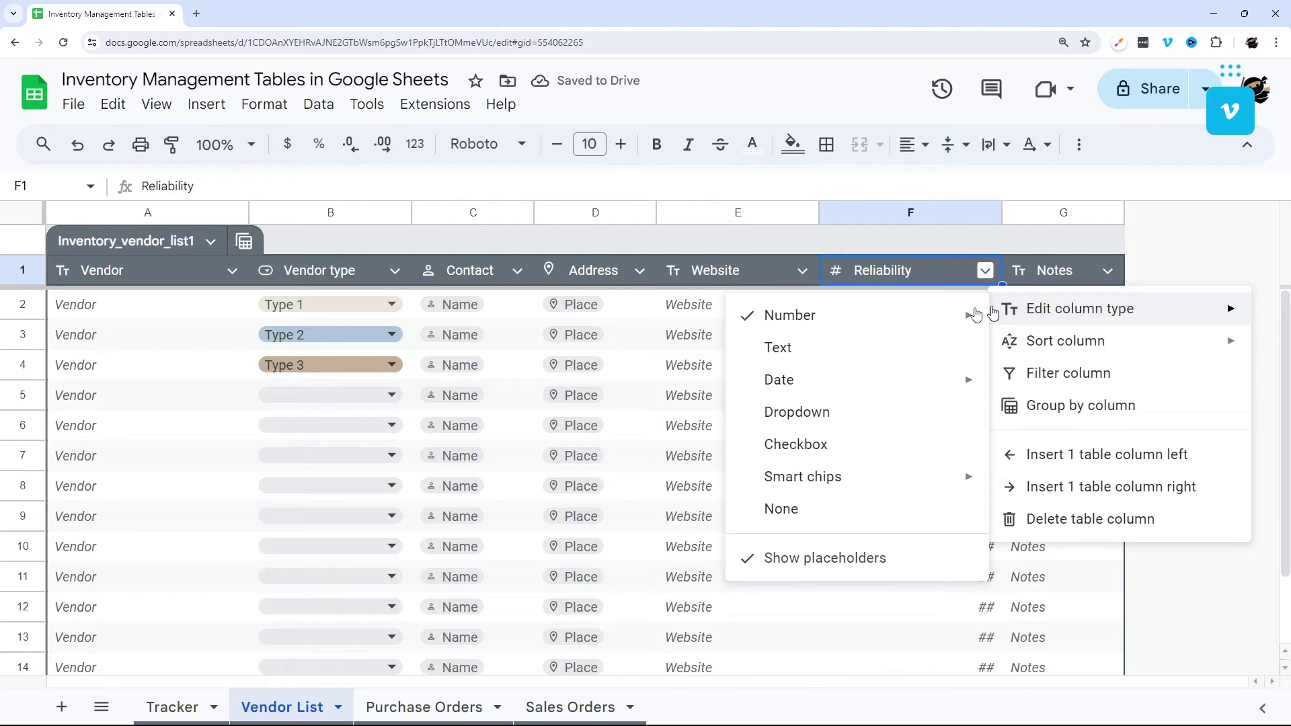
{"action": "left_click", "coordinate": [841, 570]}
{"action": "left_click", "coordinate": [931, 378]}
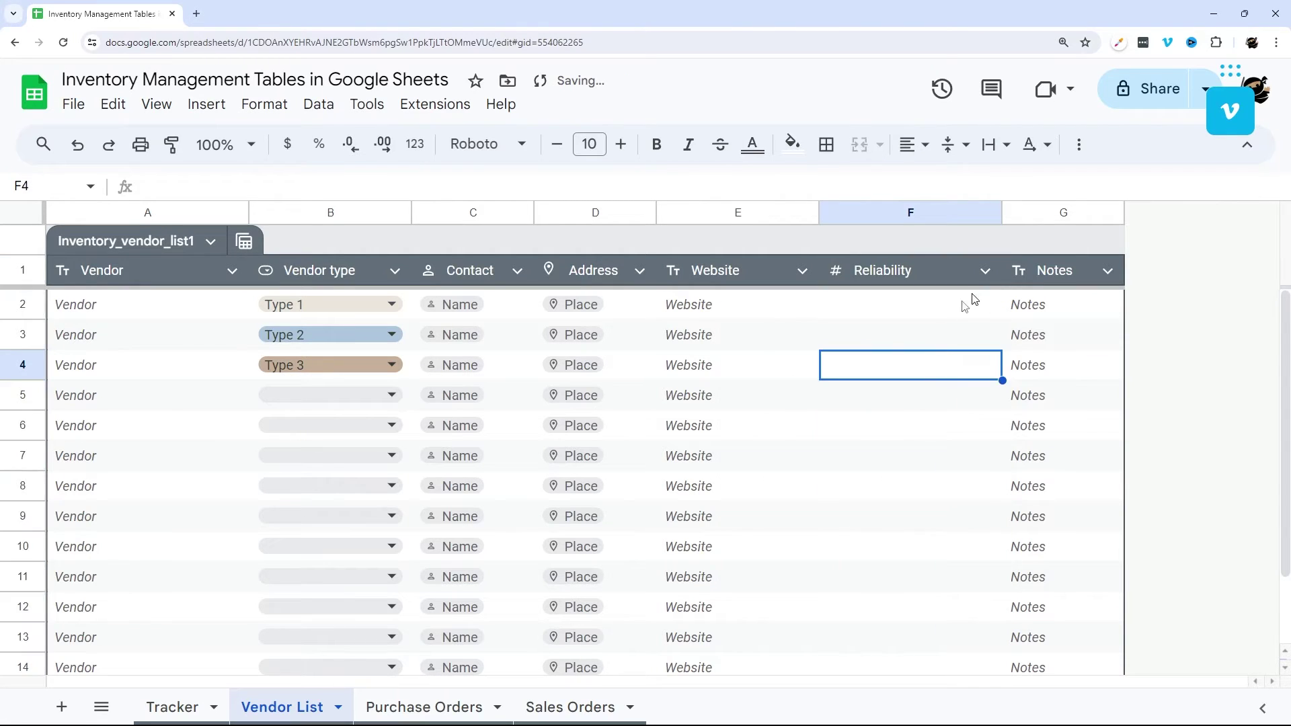
{"action": "left_click_drag", "start_coordinate": [972, 298], "coordinate": [886, 635]}
- Turn the Reliability column's placeholders back on
{"action": "left_click", "coordinate": [986, 270]}
{"action": "mouse_move", "coordinate": [1078, 311]}
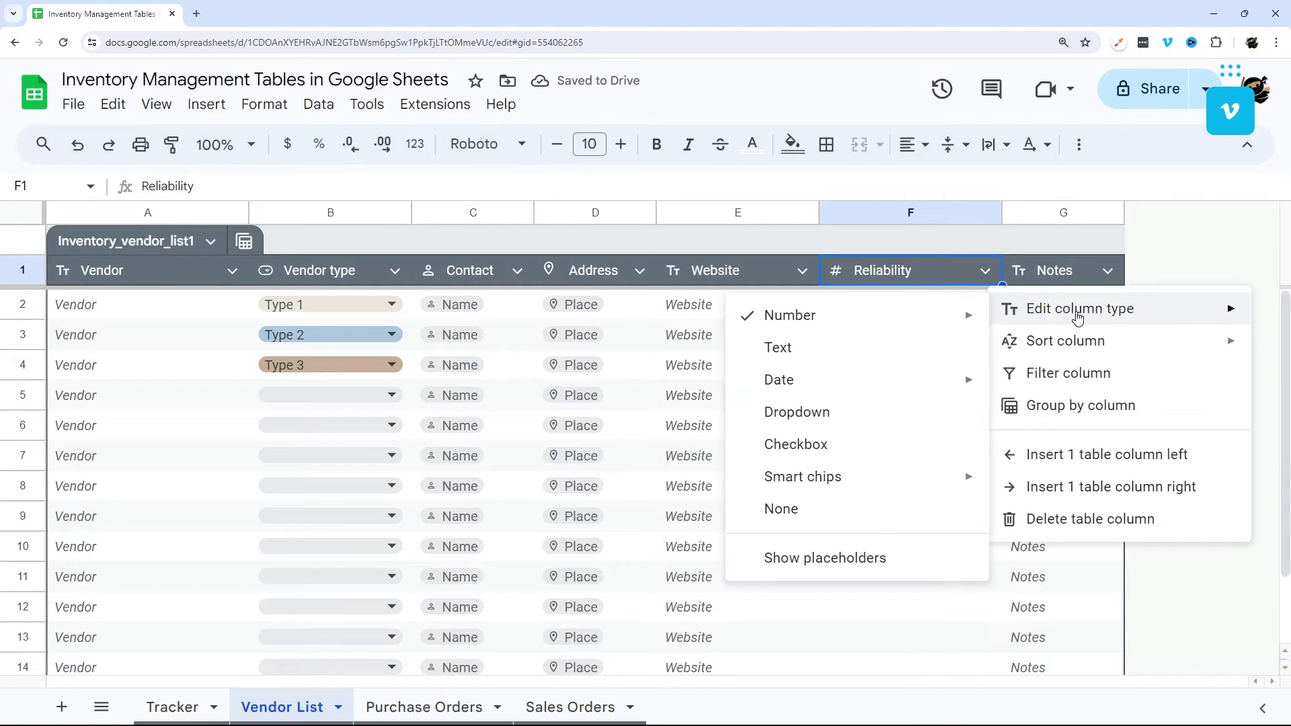
{"action": "left_click", "coordinate": [760, 558]}
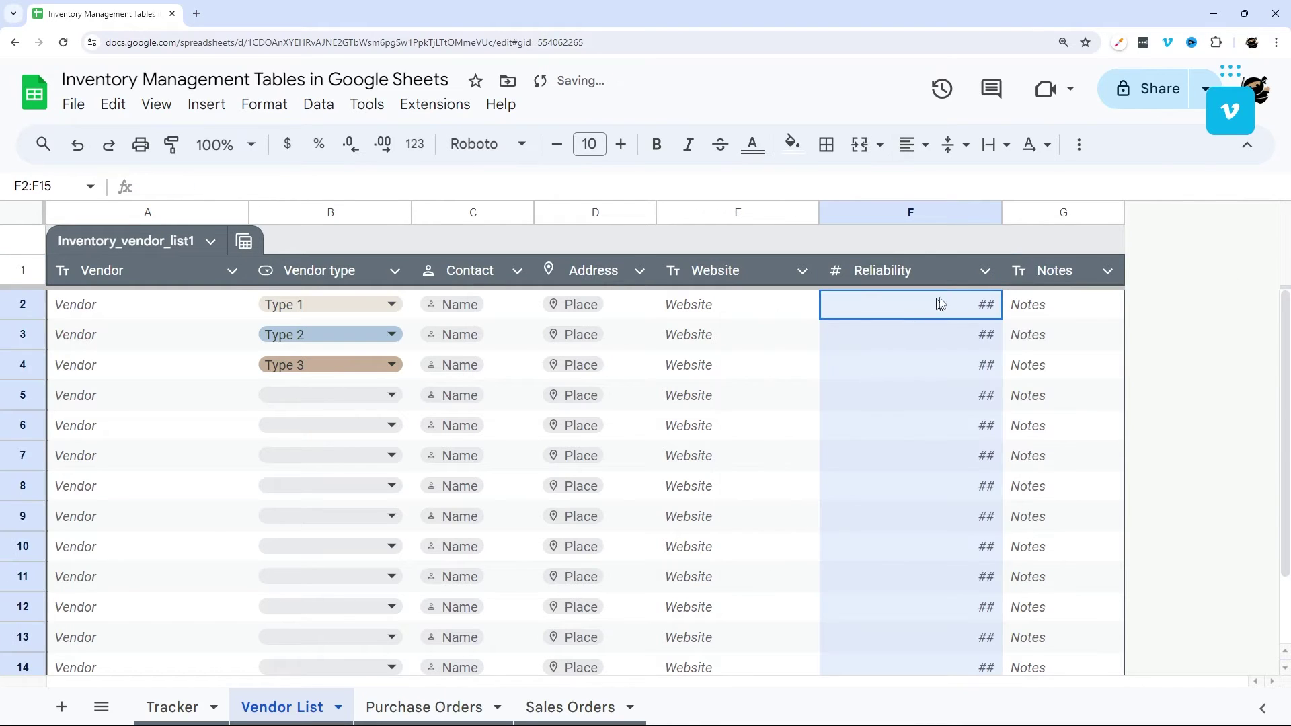
- Change the Reliability column type to Percent and enter 10% for the first vendor
{"action": "left_click", "coordinate": [985, 270]}
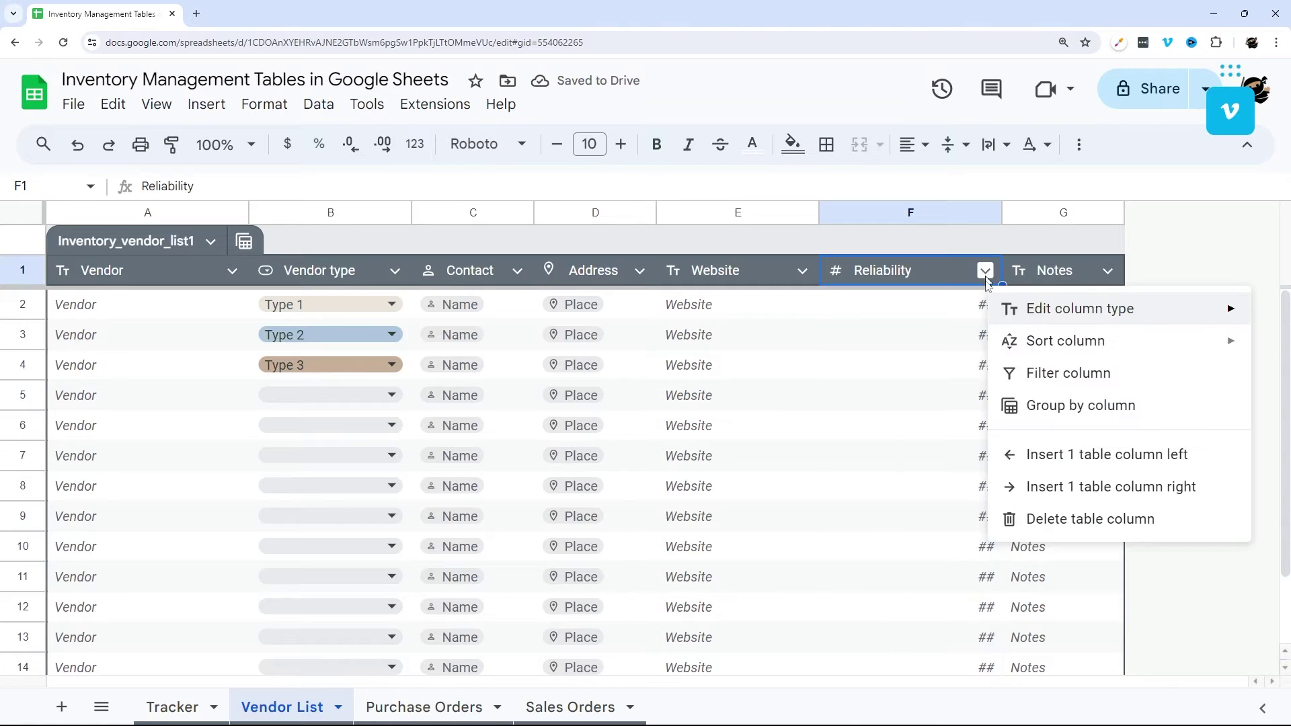
{"action": "mouse_move", "coordinate": [1069, 308]}
{"action": "mouse_move", "coordinate": [837, 327]}
{"action": "left_click", "coordinate": [1033, 356]}
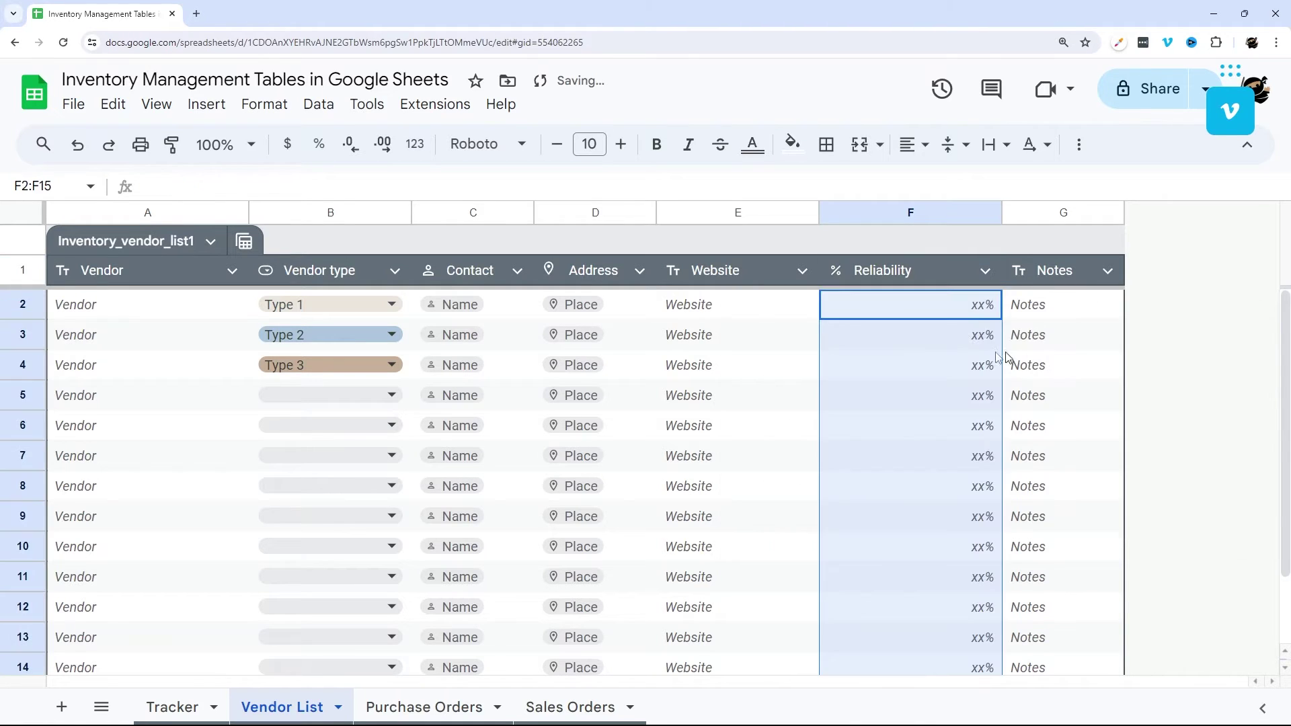
{"action": "left_click", "coordinate": [955, 308]}
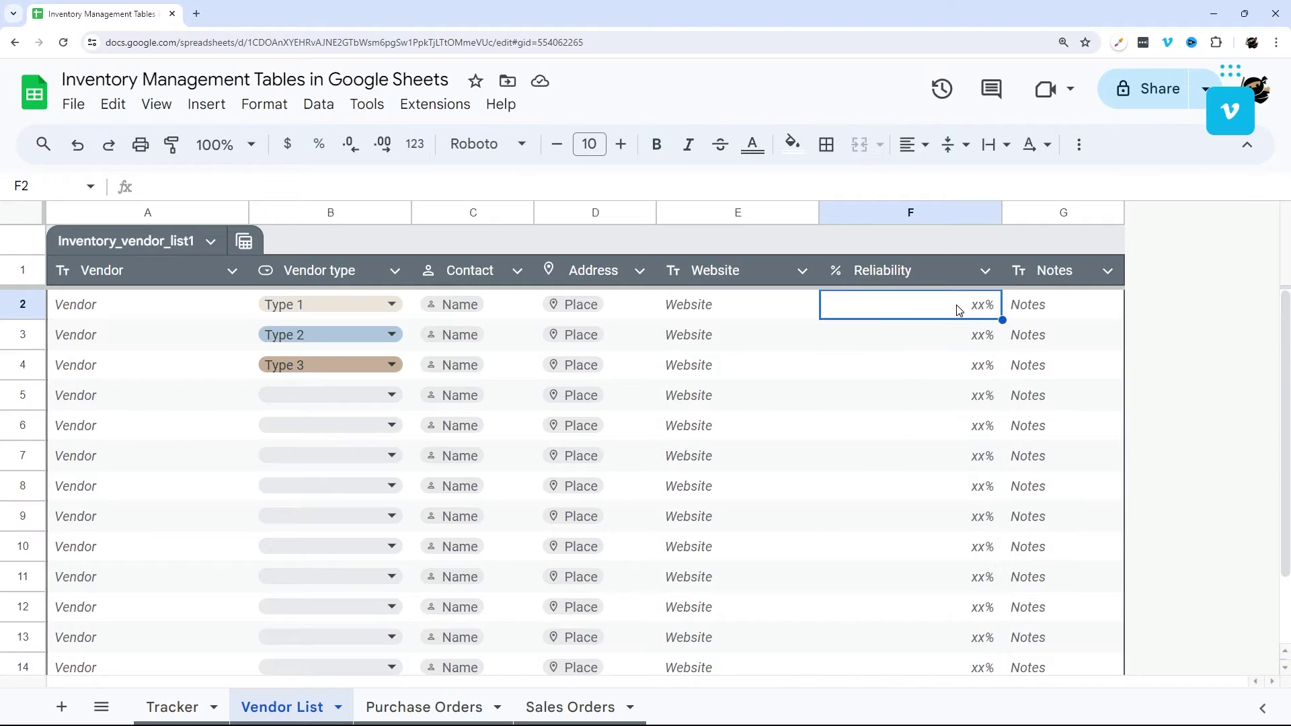
{"action": "type", "text": "10"}
{"action": "key", "text": "Tab"}
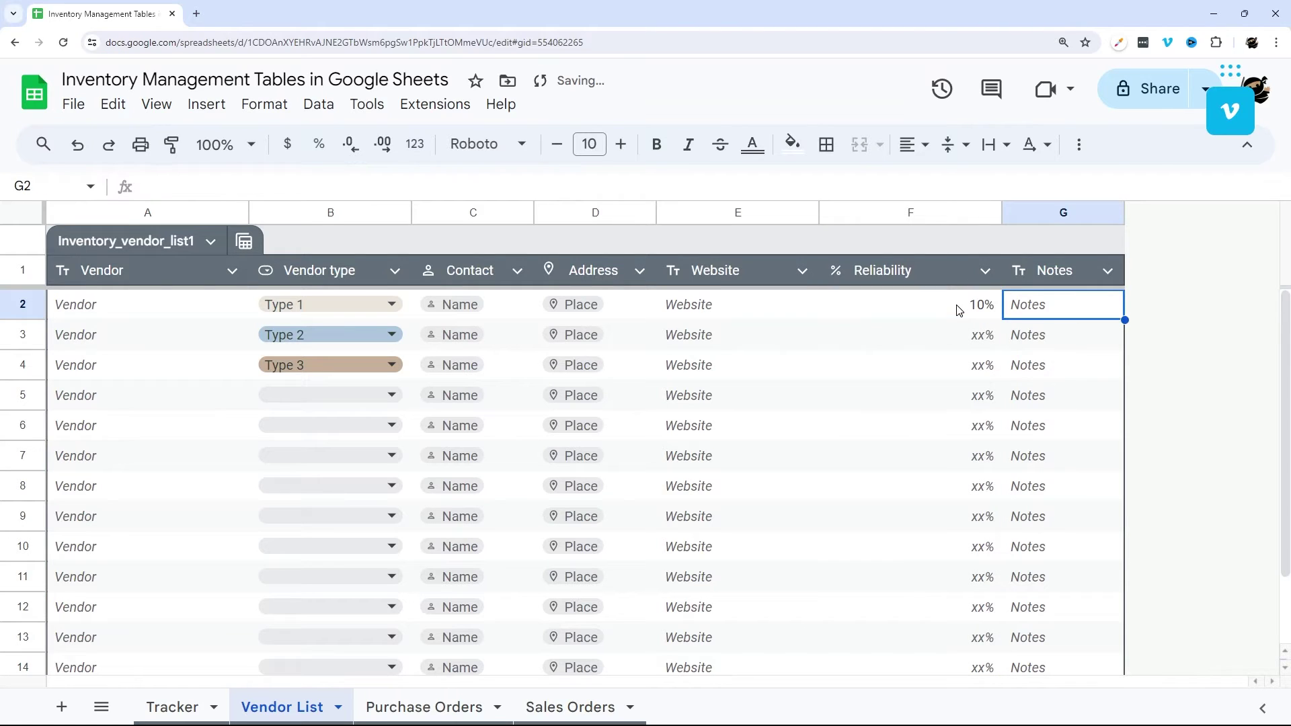
- Try entering 10 without the percent sign as the second vendor's Reliability, and clear the cell
{"action": "key", "text": "Left"}
{"action": "key", "text": "Down"}
{"action": "type", "text": "10"}
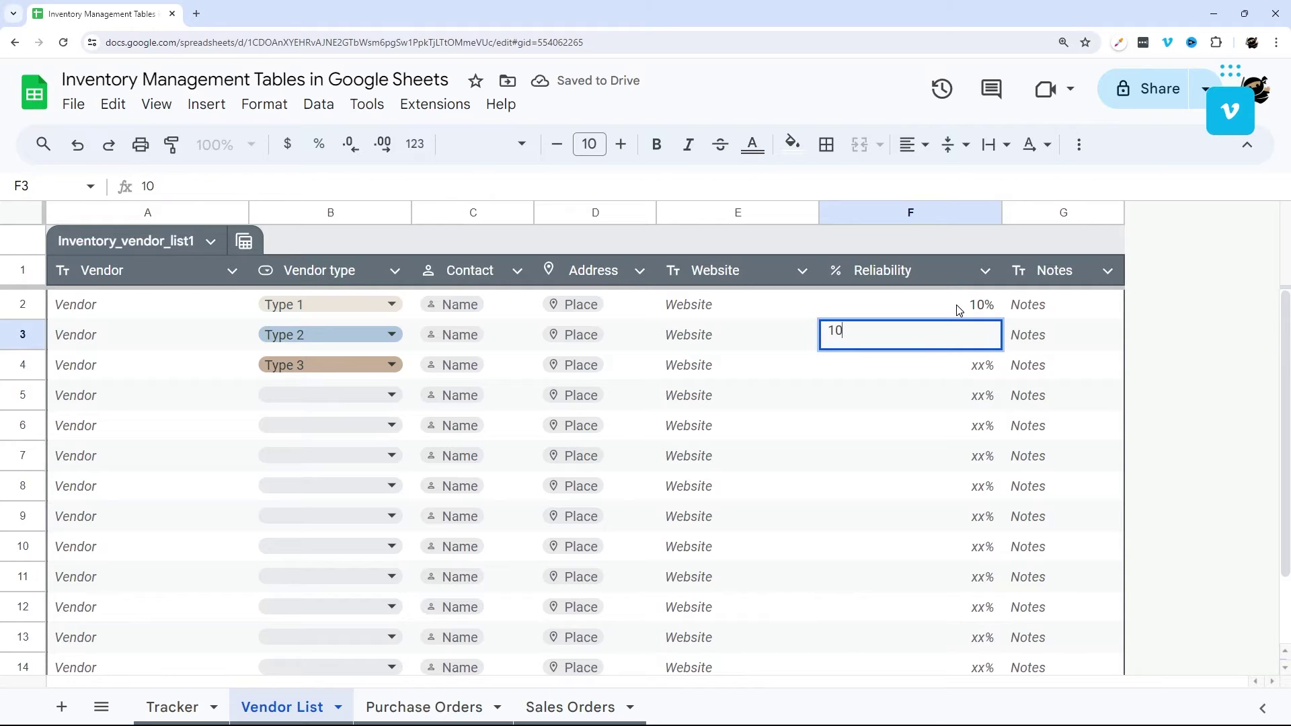
{"action": "key", "text": "Escape"}
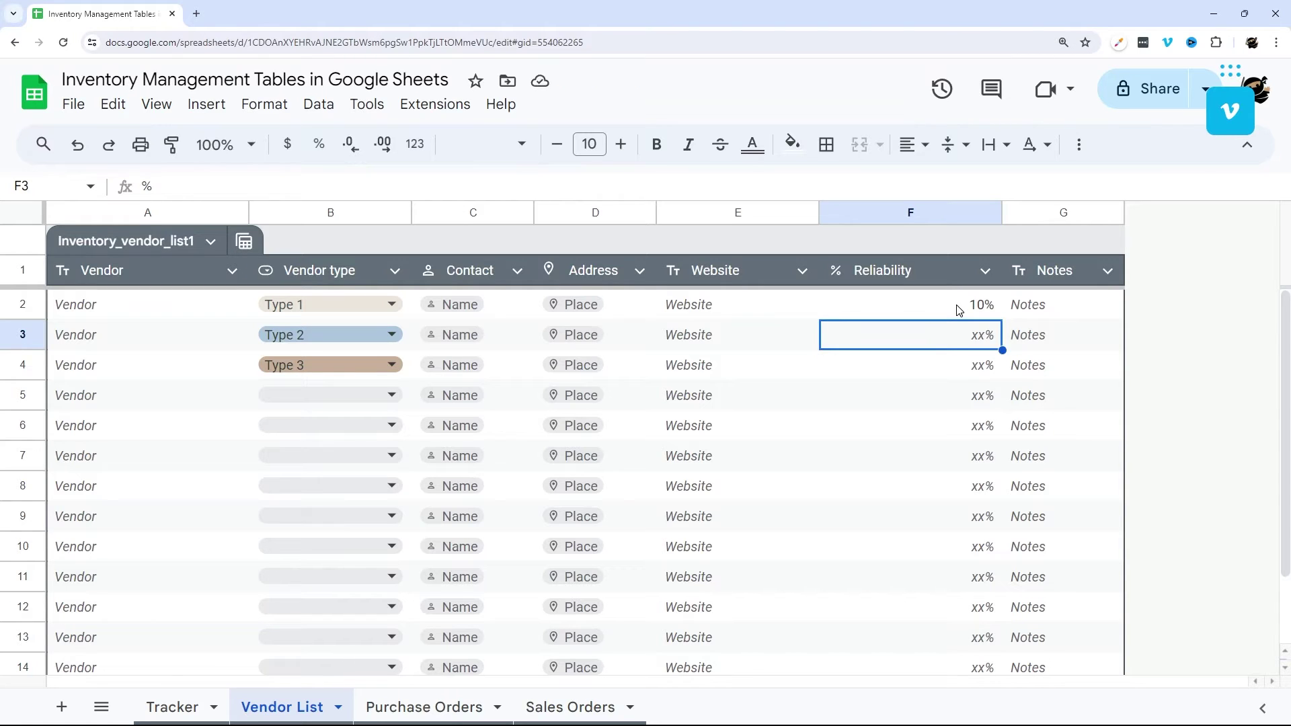
{"action": "double_click", "coordinate": [948, 346]}
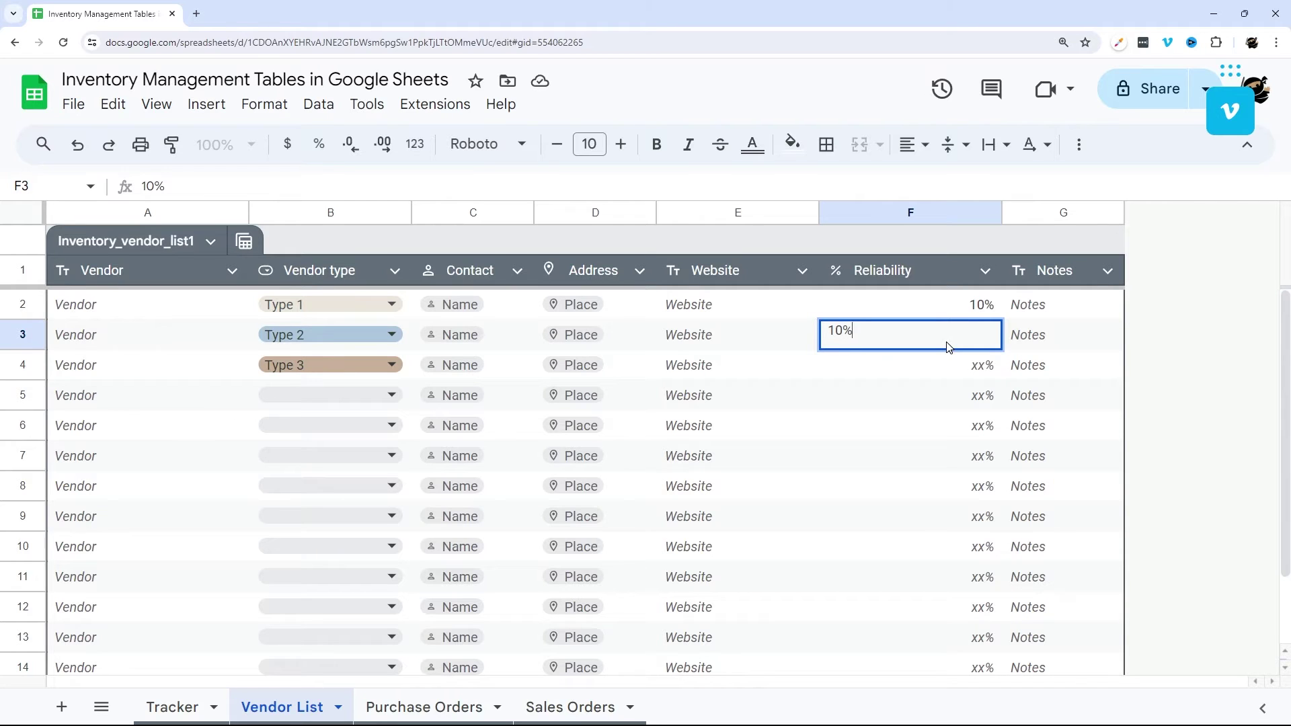
{"action": "key", "text": "BackSpace"}
{"action": "key", "text": "Return"}
{"action": "left_click", "coordinate": [950, 347]}
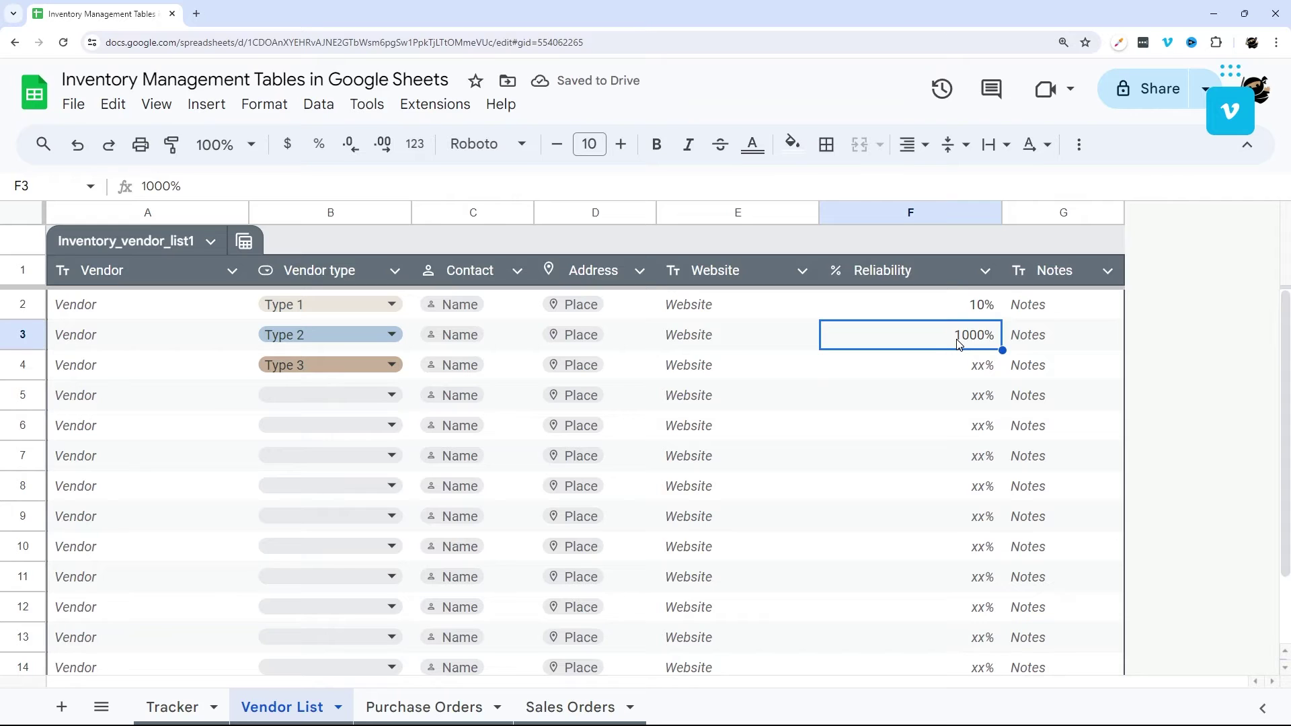
{"action": "key", "text": "Delete"}
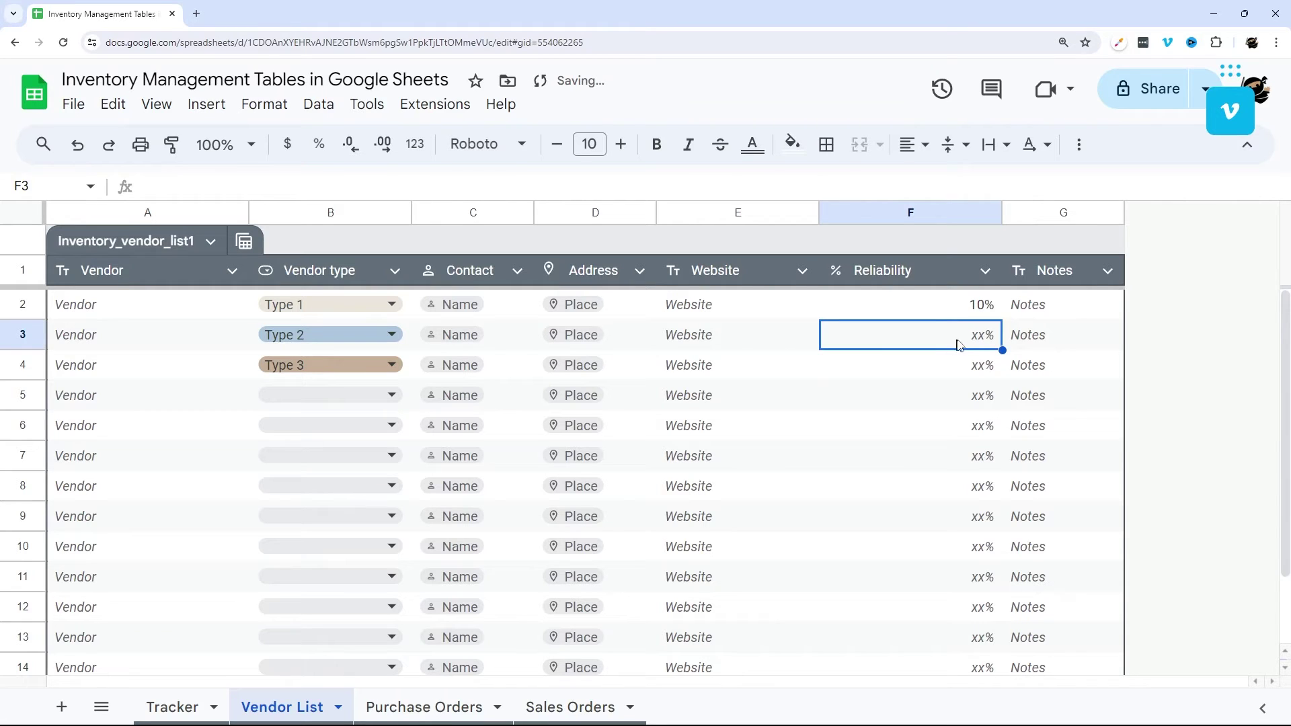
- Clear the first vendor's Reliability value and change the Reliability column type to Currency
{"action": "left_click", "coordinate": [953, 304]}
{"action": "key", "text": "Delete"}
{"action": "left_click", "coordinate": [985, 270]}
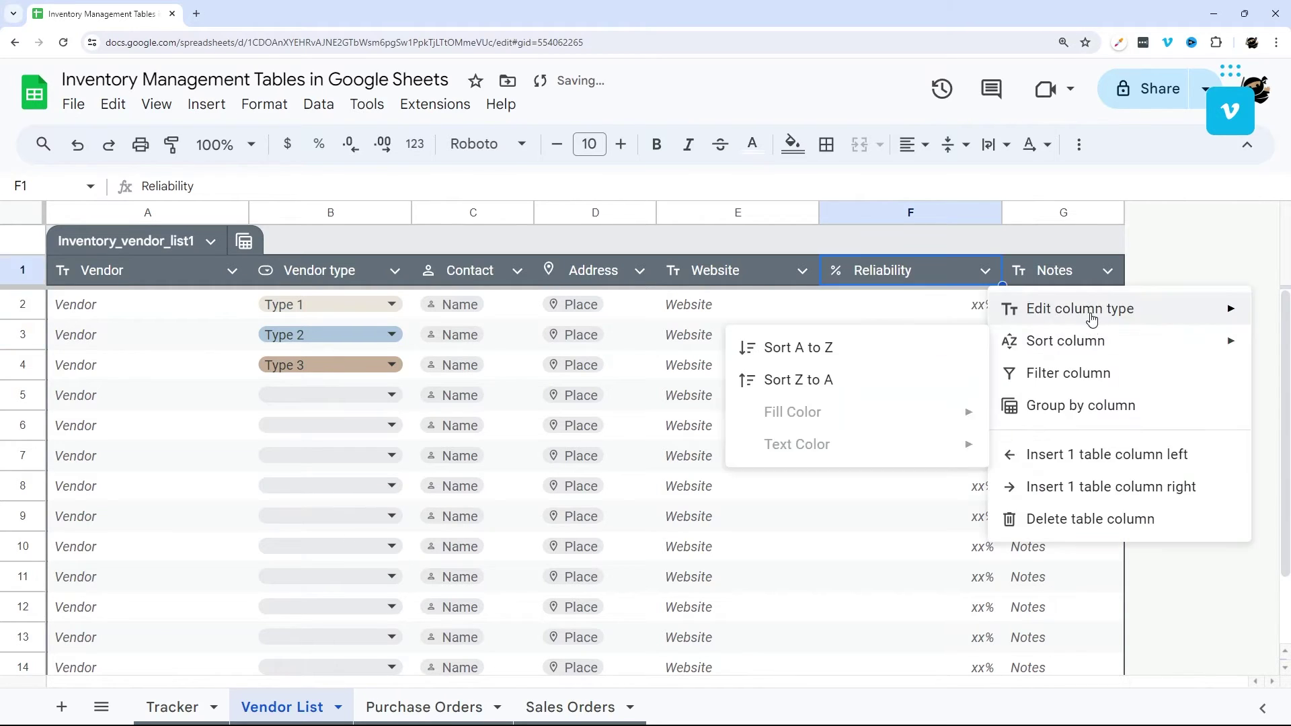
{"action": "mouse_move", "coordinate": [1090, 316]}
{"action": "mouse_move", "coordinate": [881, 328]}
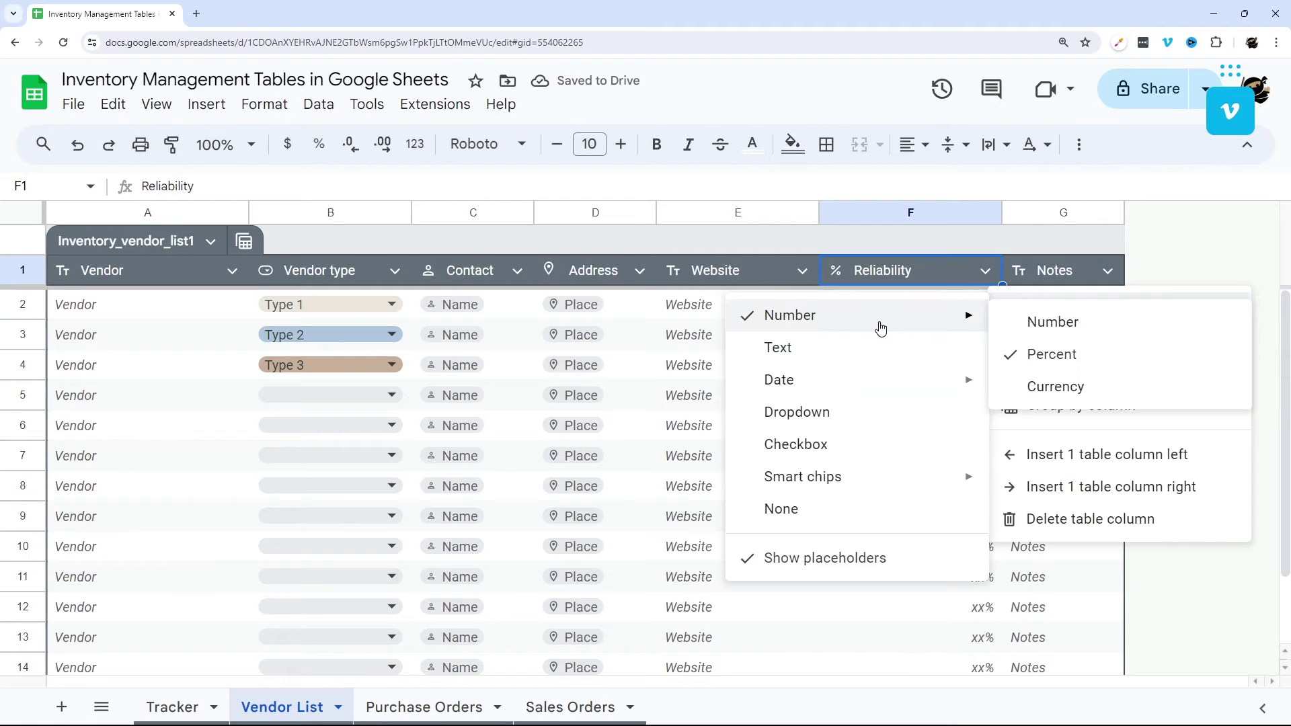
{"action": "left_click", "coordinate": [1055, 385]}
- Enter 100 as the first vendor's Reliability and reselect that cell
{"action": "left_click", "coordinate": [966, 314]}
{"action": "type", "text": "100"}
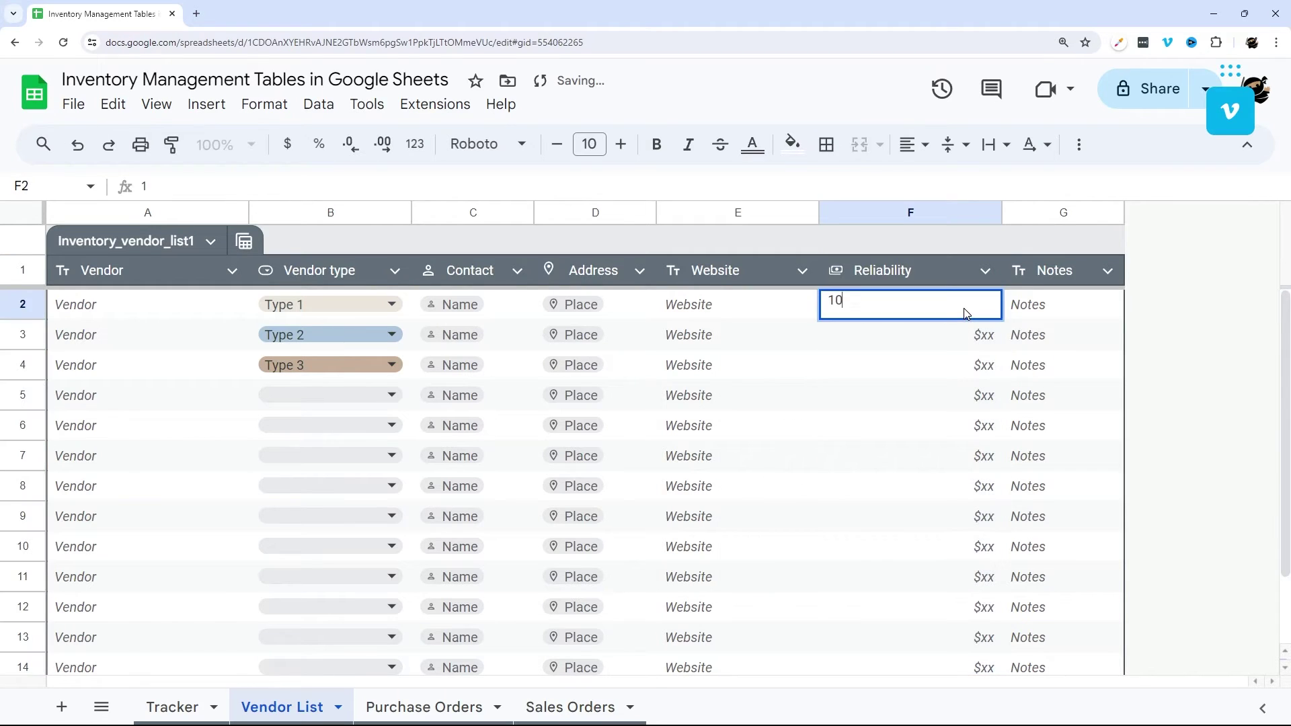
{"action": "key", "text": "Return"}
{"action": "left_click", "coordinate": [966, 313]}
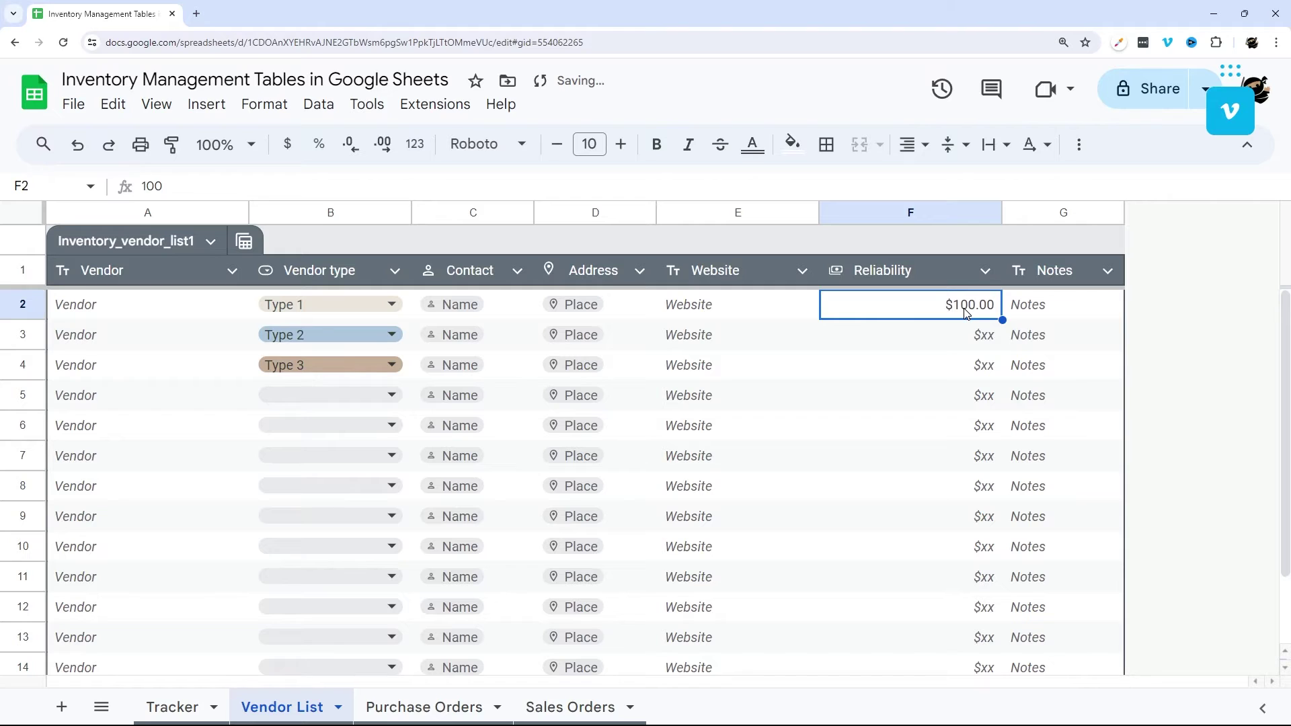
- Change the Reliability column type to Text and highlight its placeholder cells from F2 to F12
{"action": "left_click", "coordinate": [984, 272]}
{"action": "mouse_move", "coordinate": [1045, 317]}
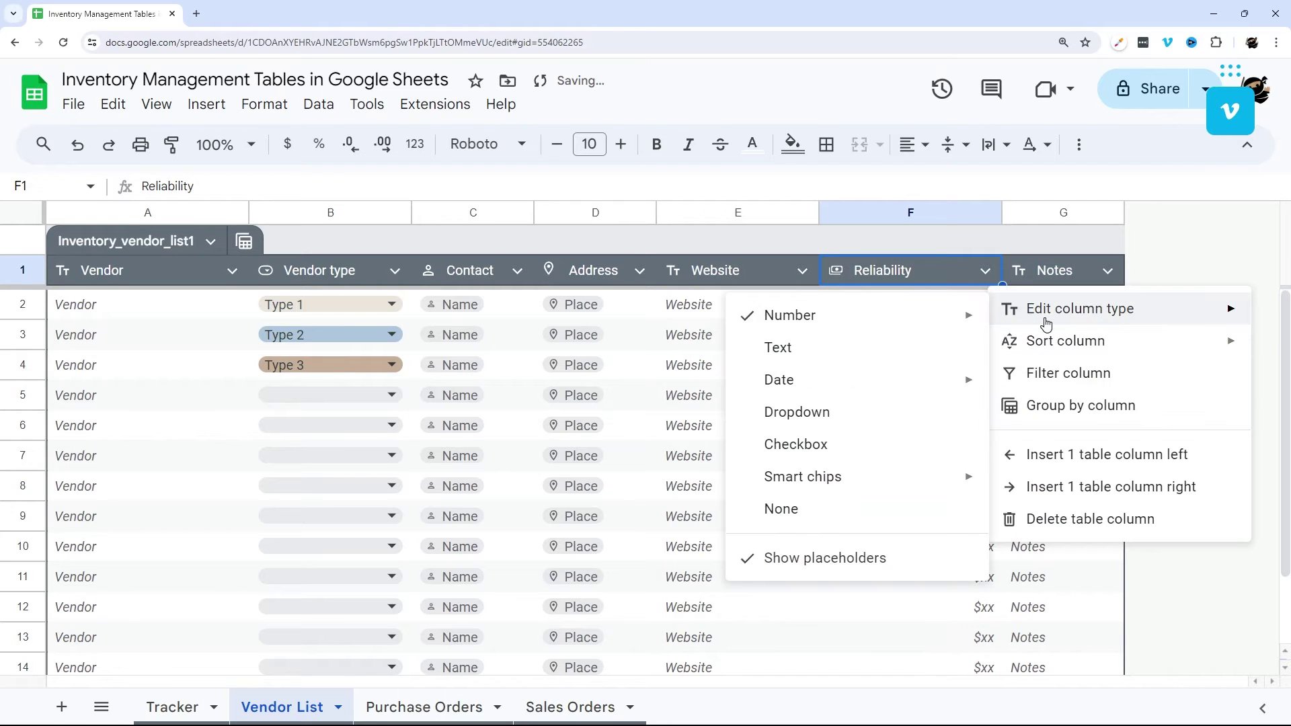
{"action": "left_click", "coordinate": [805, 355]}
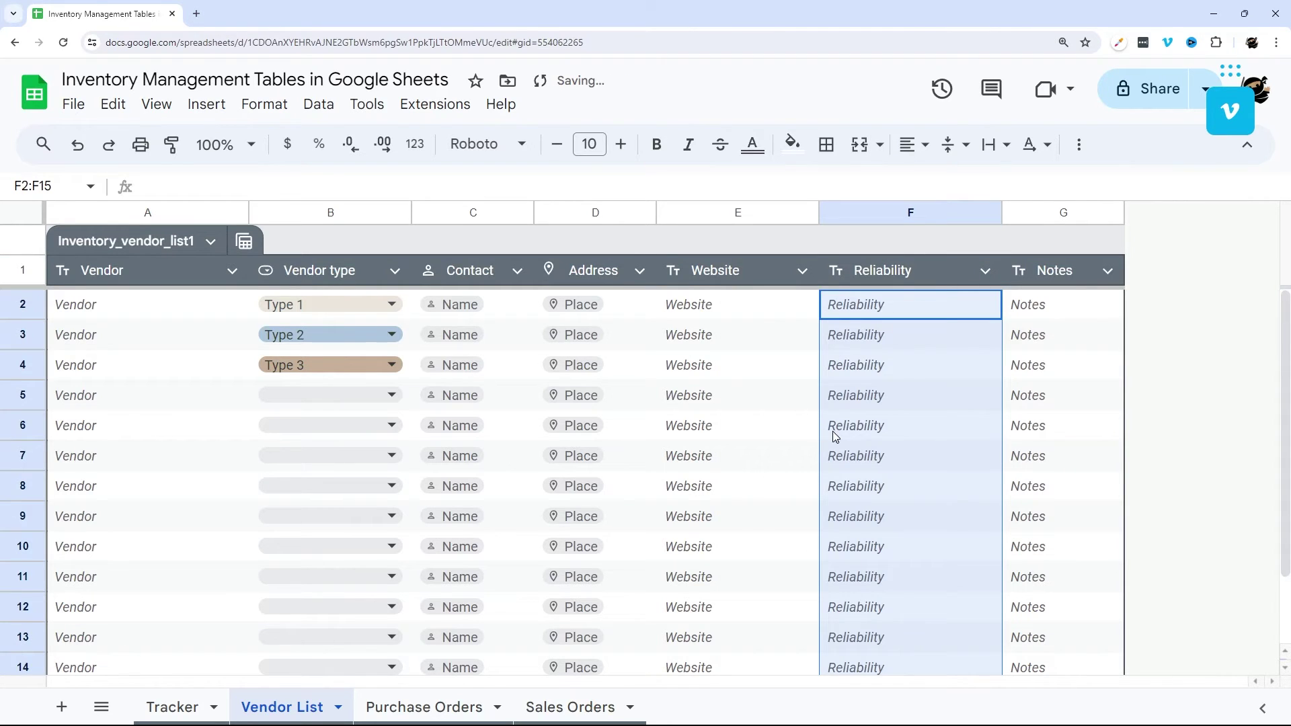
{"action": "left_click", "coordinate": [983, 270]}
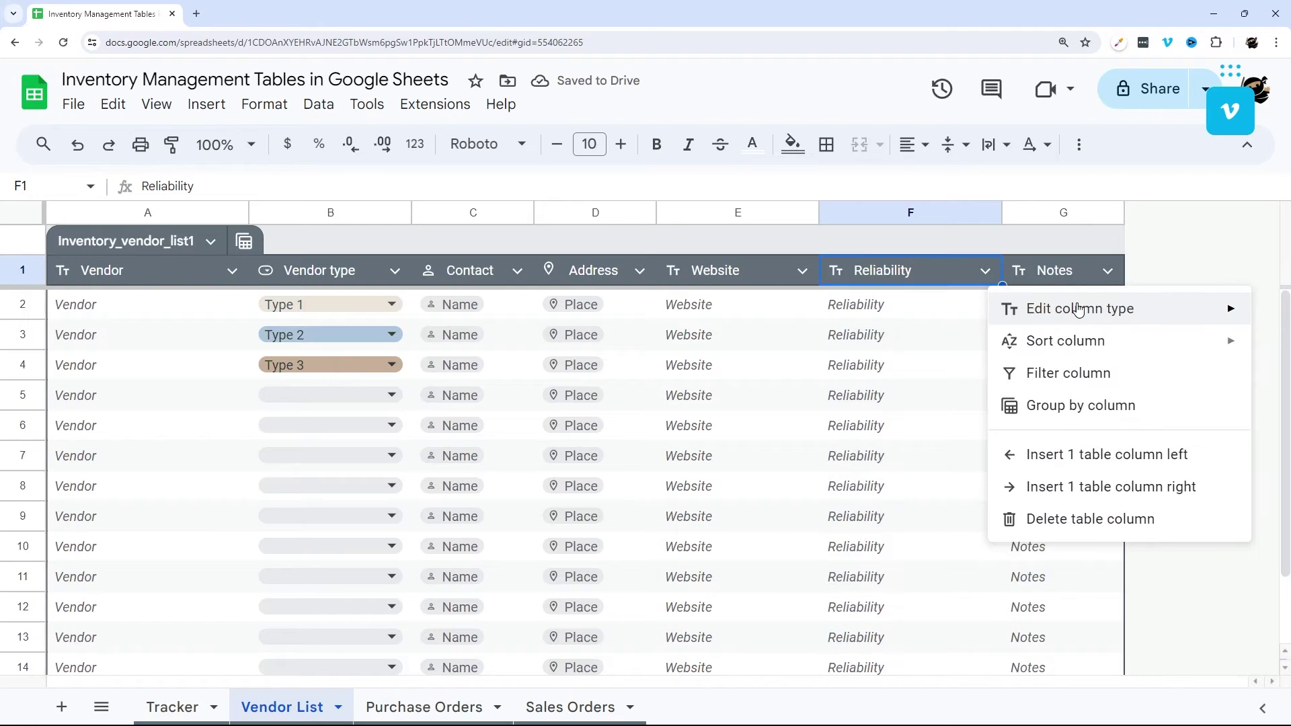
{"action": "mouse_move", "coordinate": [1079, 308]}
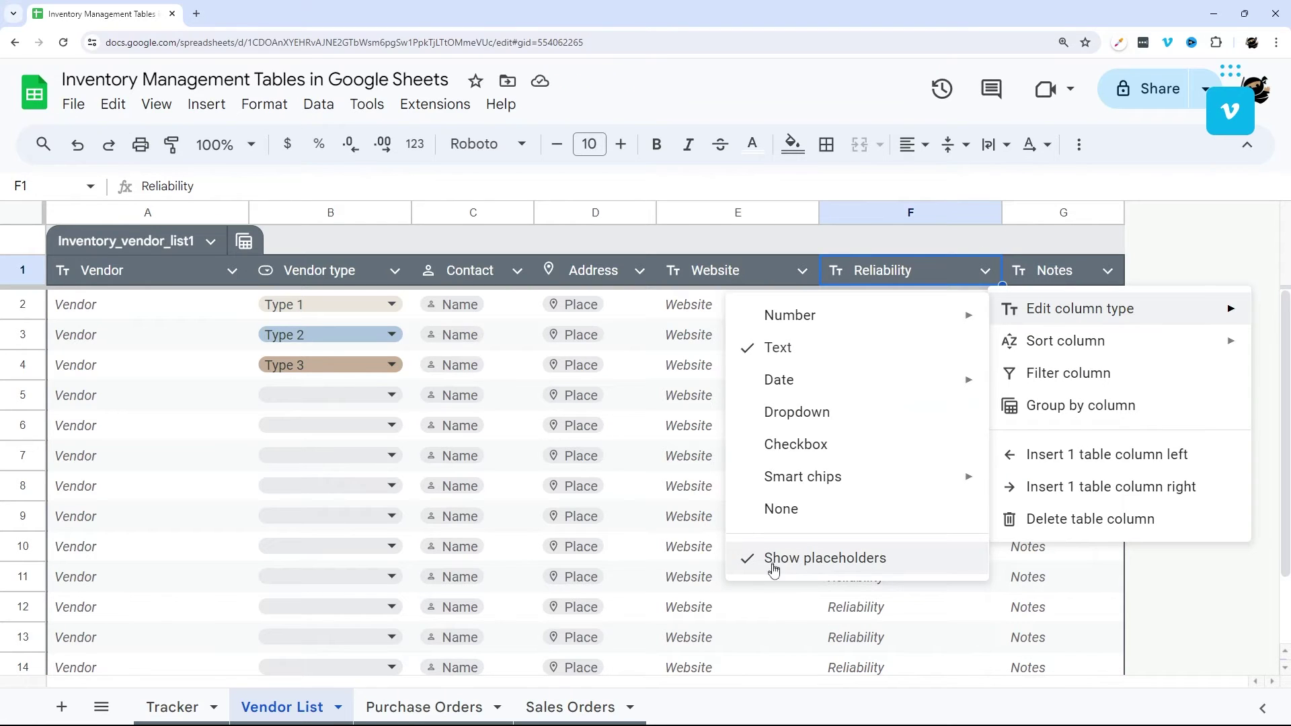
{"action": "left_click", "coordinate": [928, 609]}
{"action": "left_click_drag", "start_coordinate": [885, 295], "coordinate": [888, 601]}
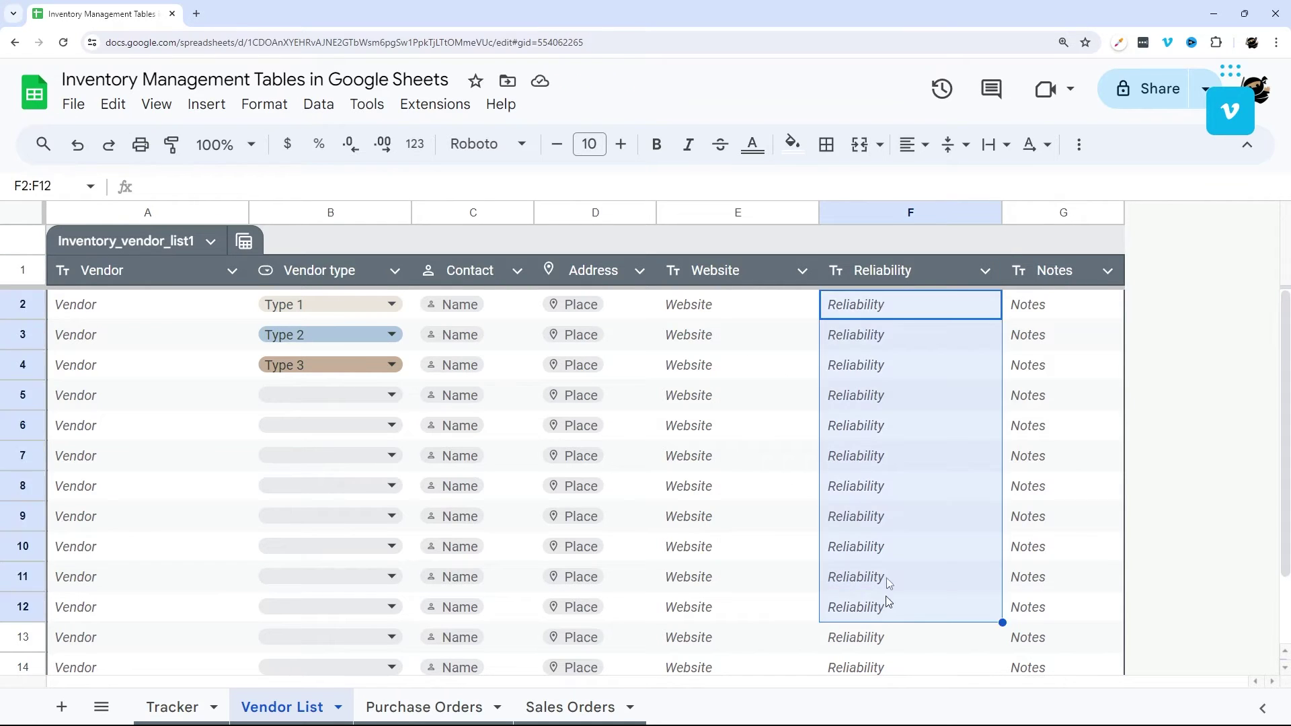
- Change the Reliability column type to Date and open the first vendor's Reliability cell for editing
{"action": "left_click", "coordinate": [985, 271]}
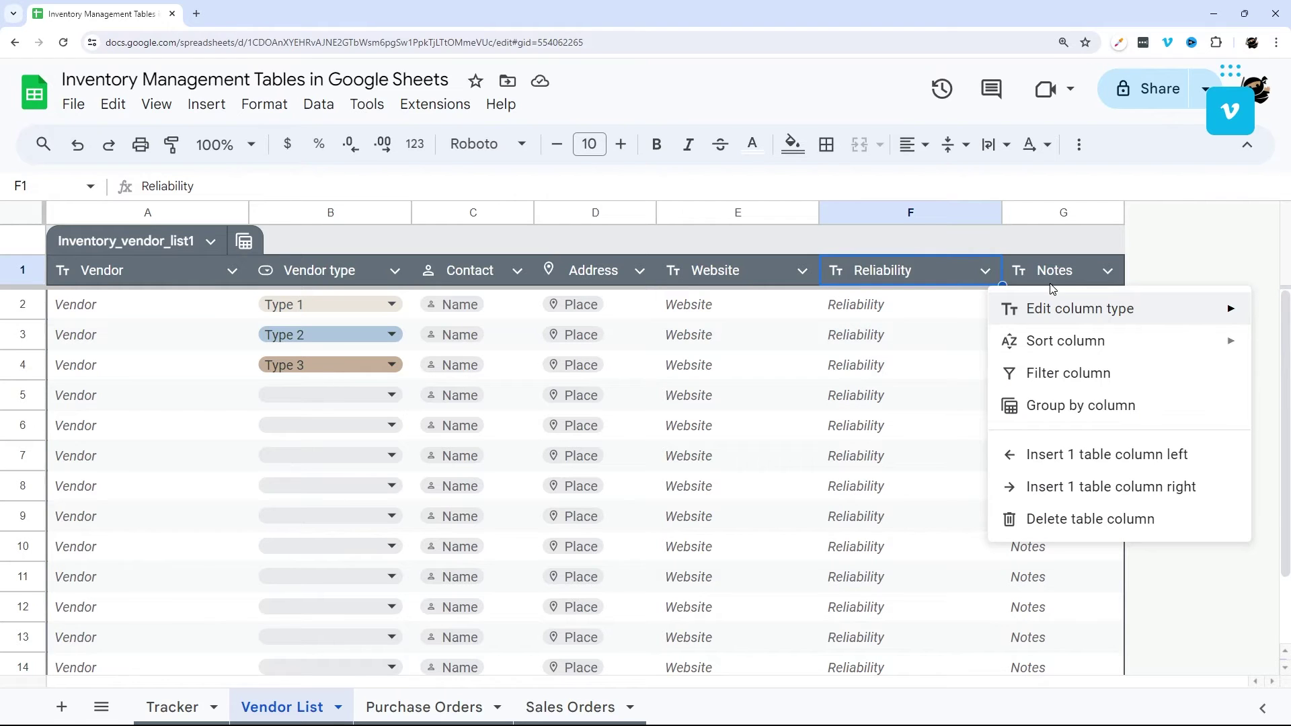
{"action": "mouse_move", "coordinate": [1063, 314]}
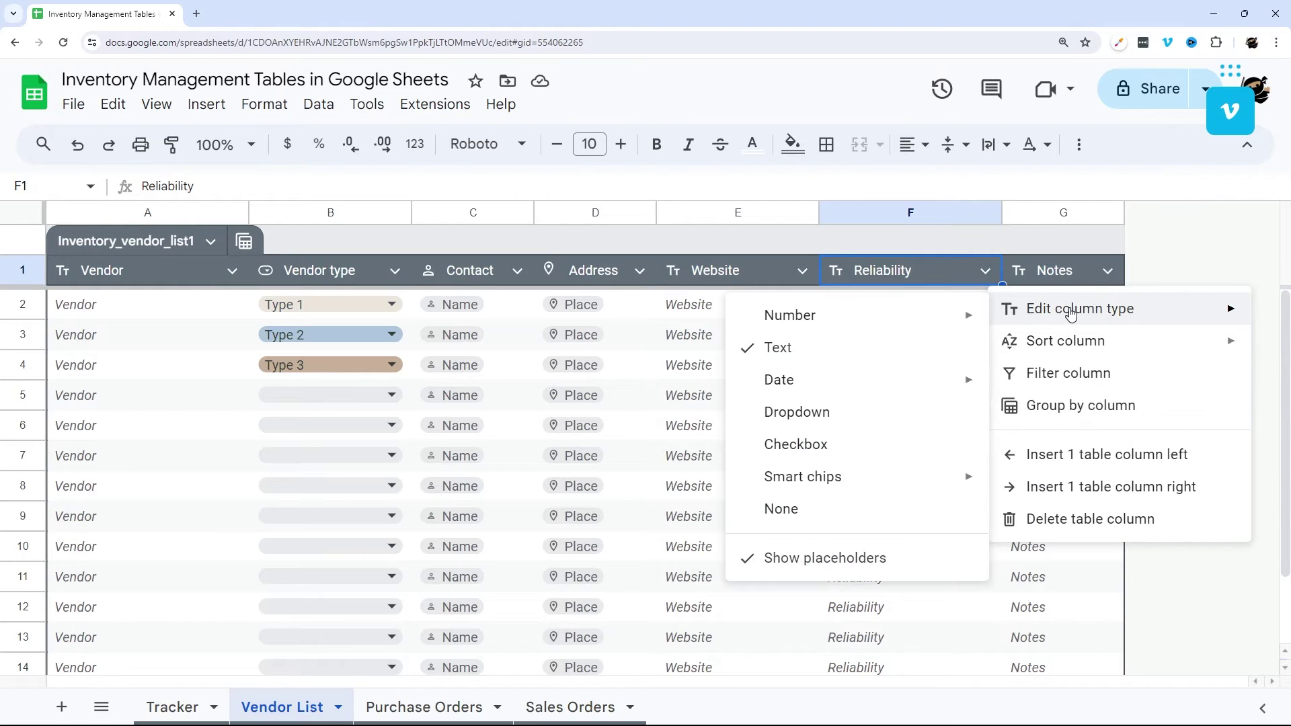
{"action": "mouse_move", "coordinate": [857, 390]}
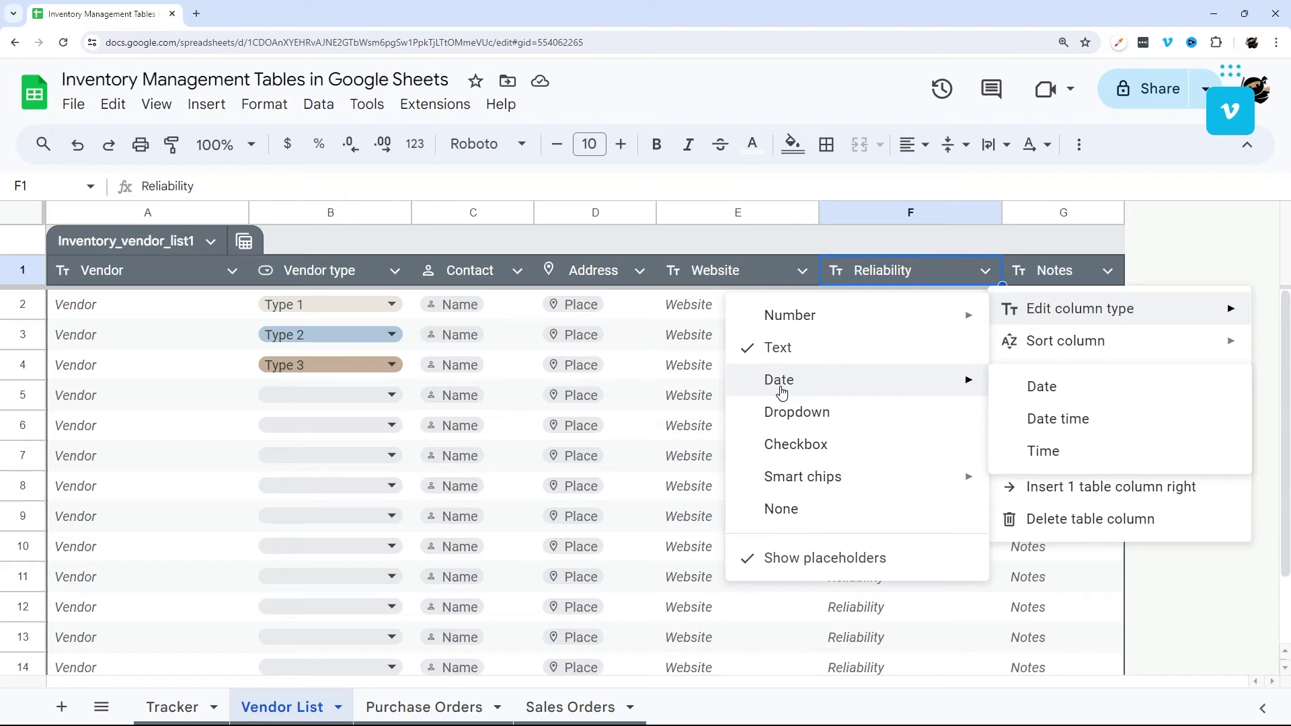
{"action": "left_click", "coordinate": [1037, 390]}
{"action": "left_click", "coordinate": [958, 309]}
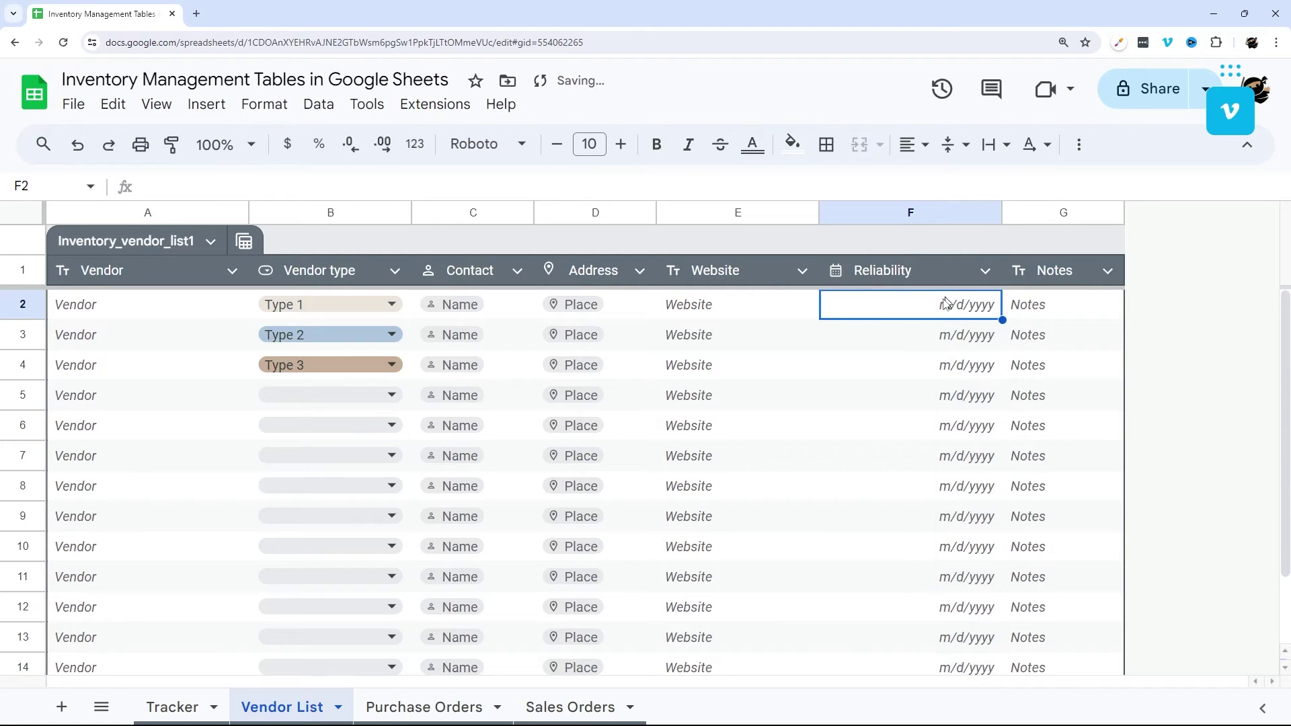
{"action": "double_click", "coordinate": [946, 304]}
- Change the Reliability column type to Date time
{"action": "left_click", "coordinate": [984, 270]}
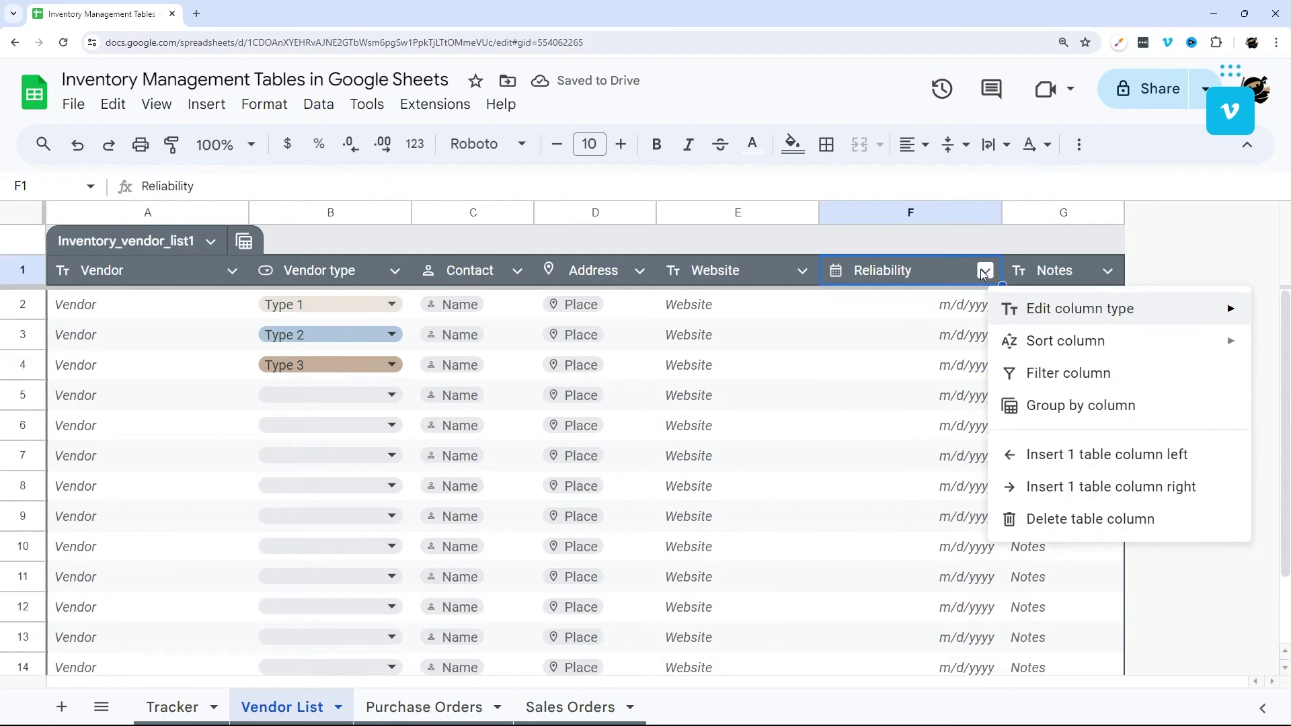
{"action": "mouse_move", "coordinate": [1063, 311]}
{"action": "mouse_move", "coordinate": [847, 381]}
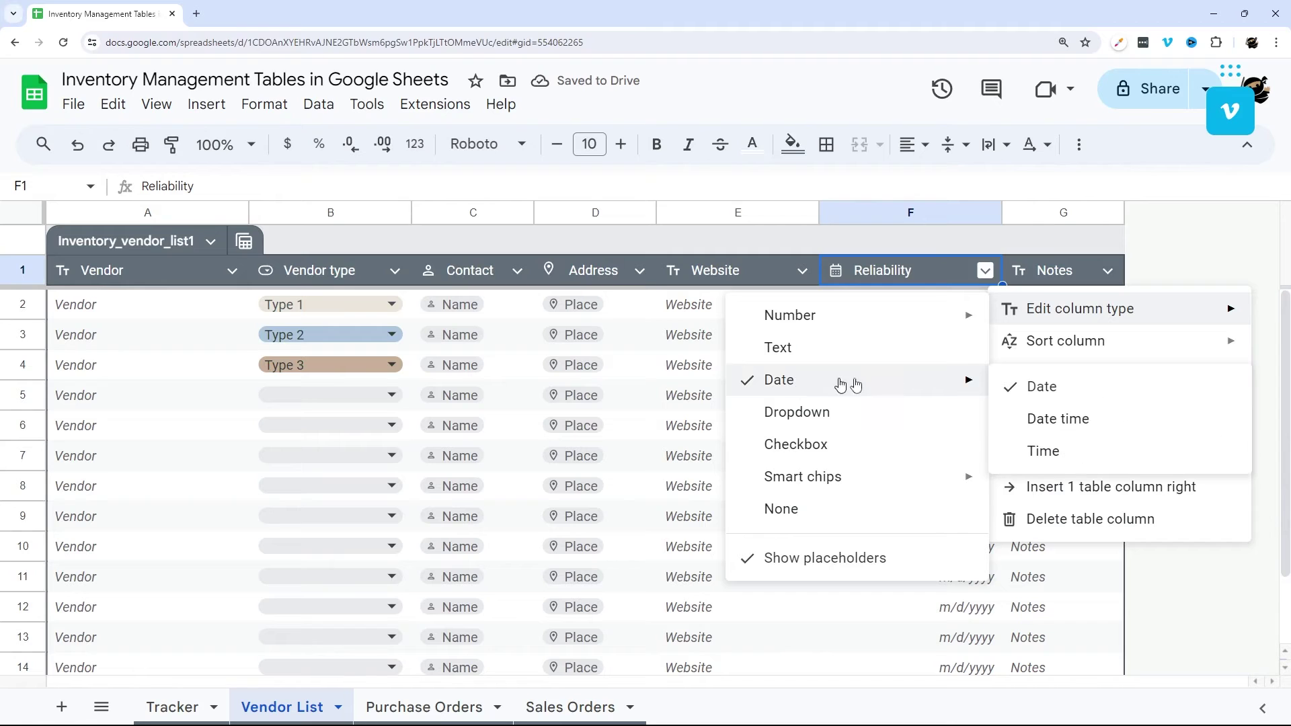
{"action": "left_click", "coordinate": [1039, 434]}
- Change the Reliability column type to Time
{"action": "left_click", "coordinate": [986, 271]}
{"action": "mouse_move", "coordinate": [1064, 332]}
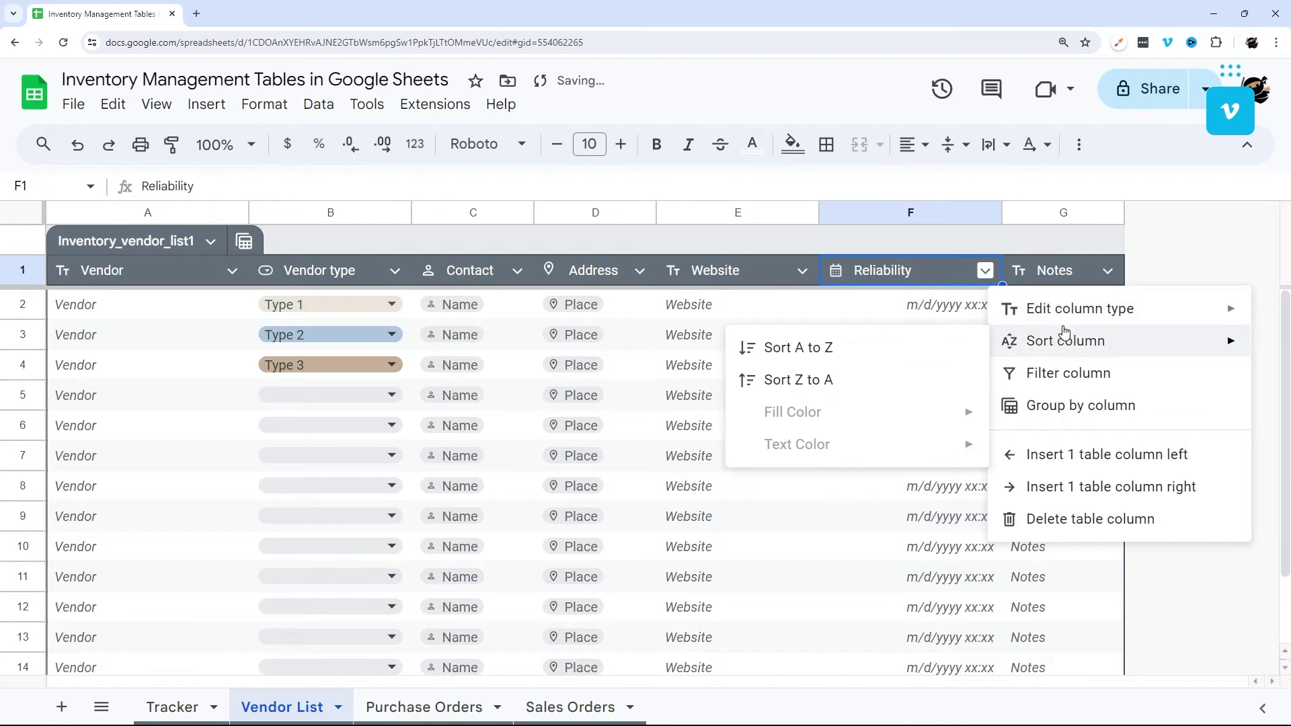
{"action": "mouse_move", "coordinate": [1089, 308]}
{"action": "mouse_move", "coordinate": [873, 378]}
{"action": "left_click", "coordinate": [1036, 449]}
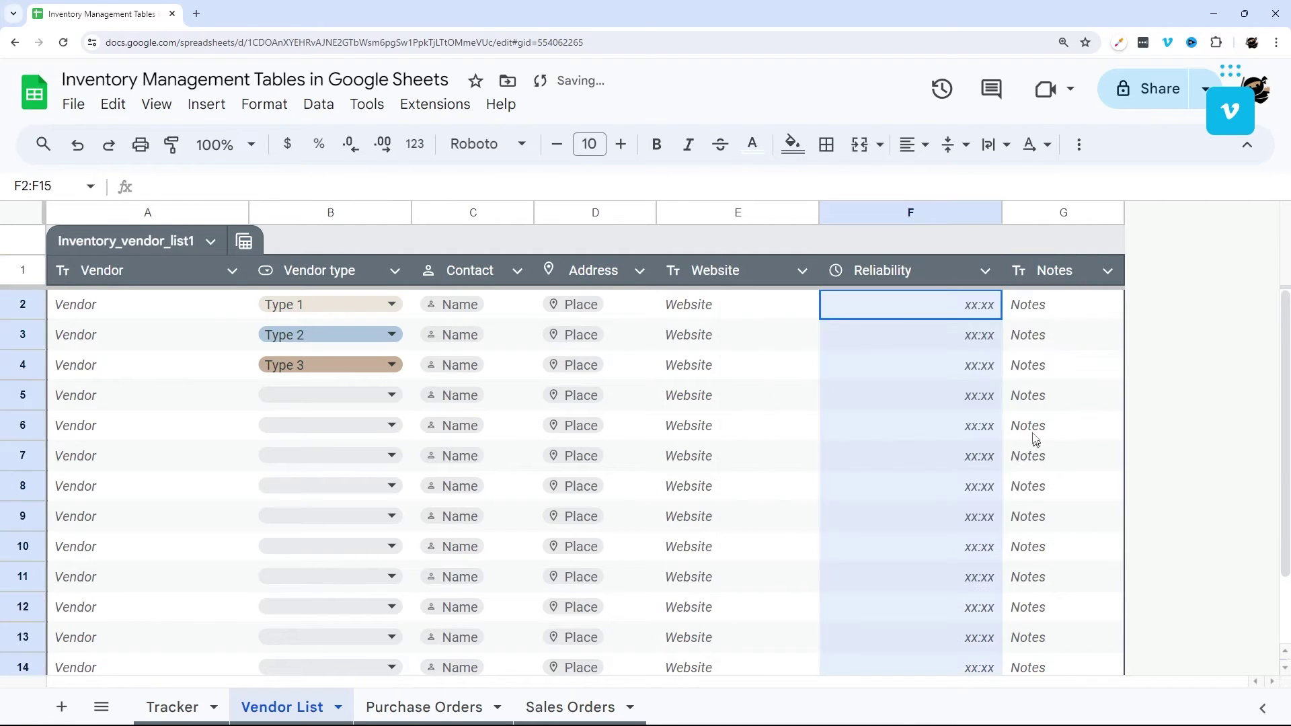
- Change the Reliability column type to Dropdown
{"action": "left_click", "coordinate": [986, 272]}
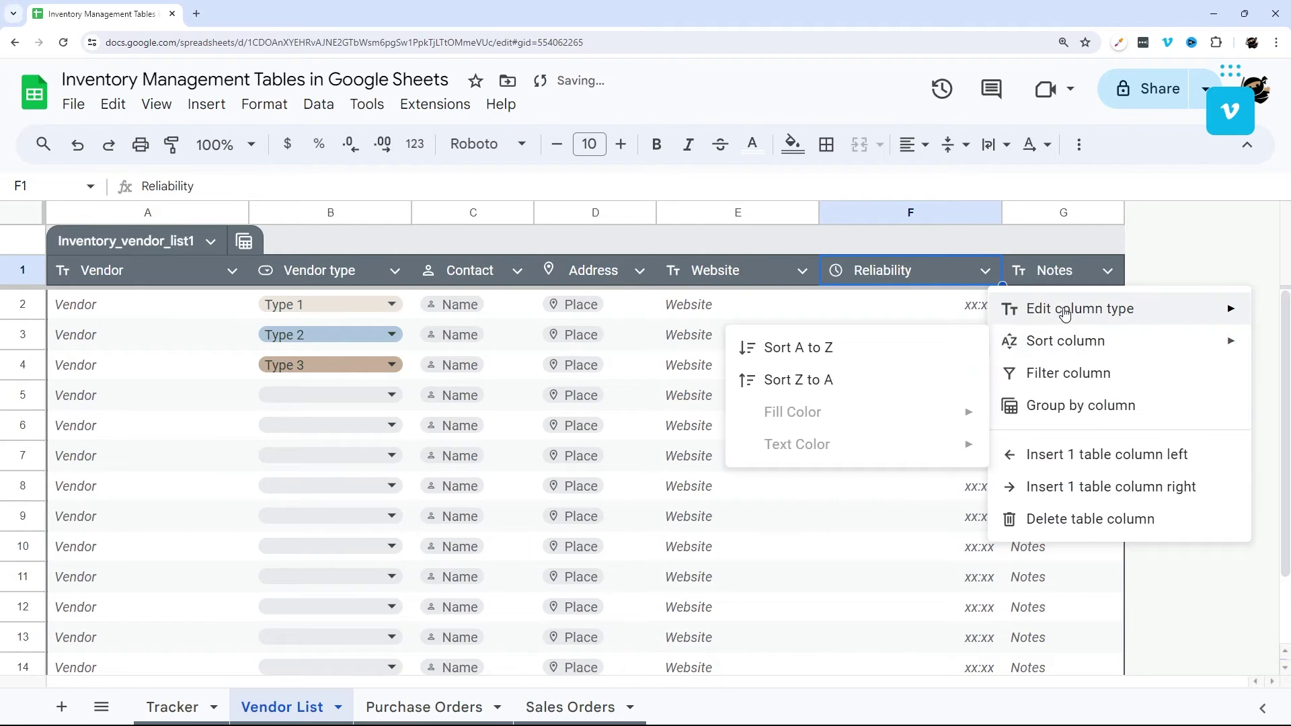
{"action": "mouse_move", "coordinate": [1064, 313]}
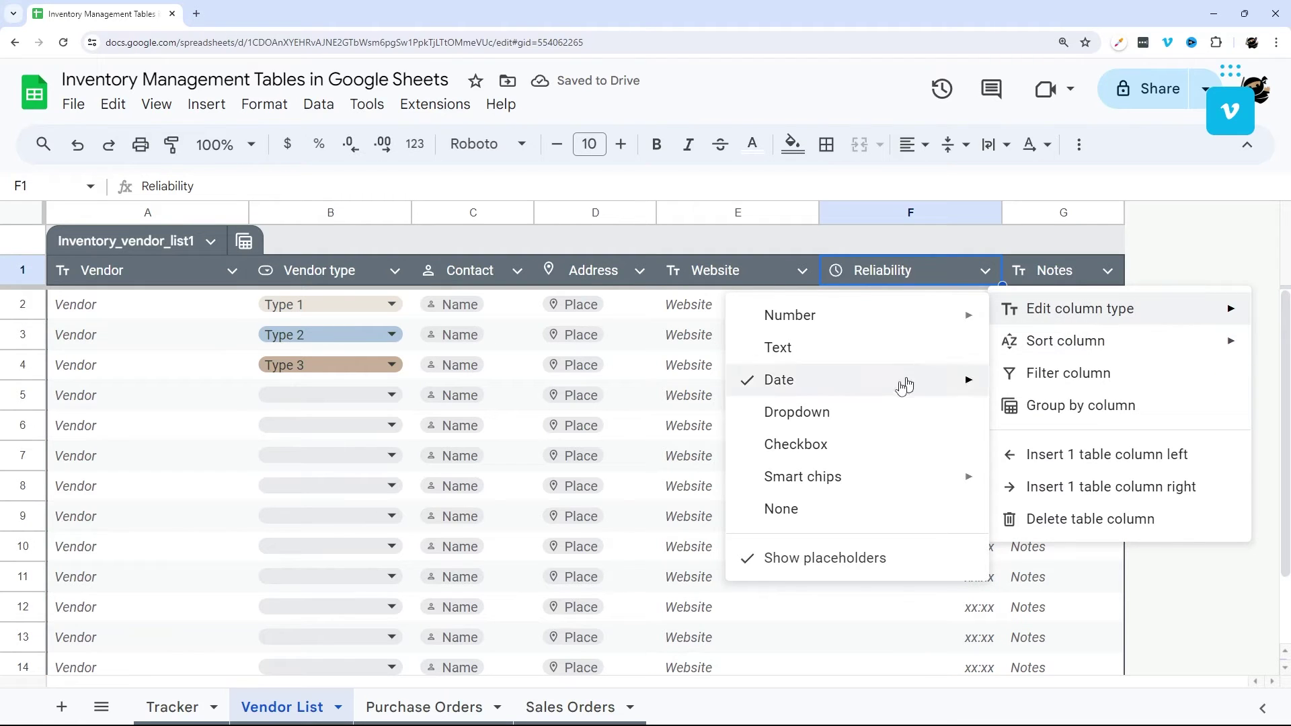
{"action": "left_click", "coordinate": [831, 414]}
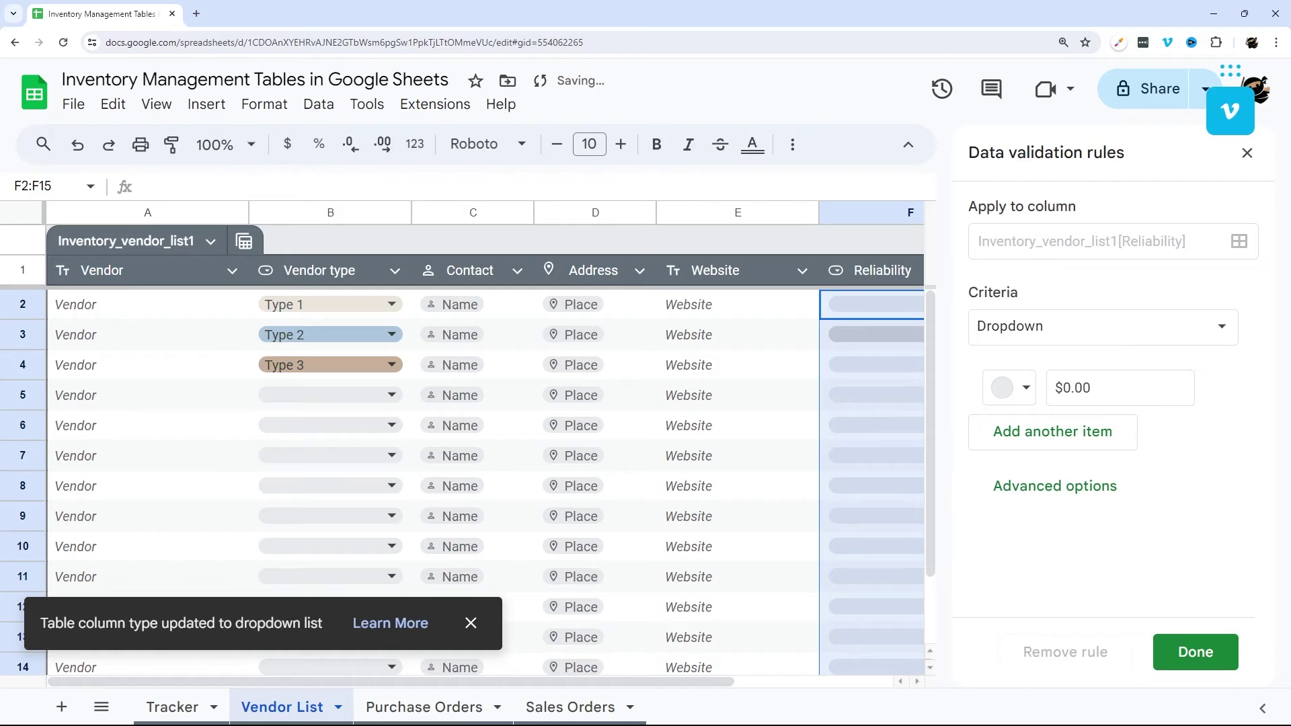
- Empty the only option in the Reliability dropdown rule, view its advanced display styles, and close the rule without saving
{"action": "double_click", "coordinate": [1051, 388]}
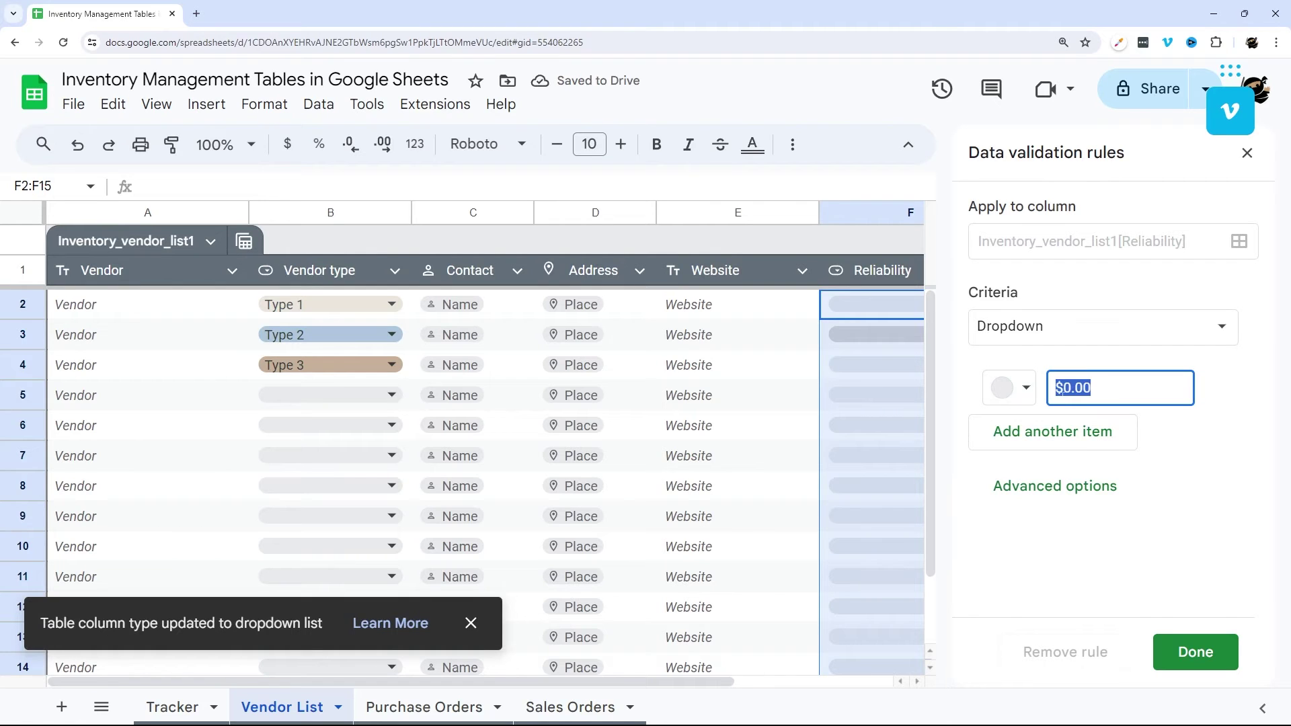
{"action": "key", "text": "BackSpace"}
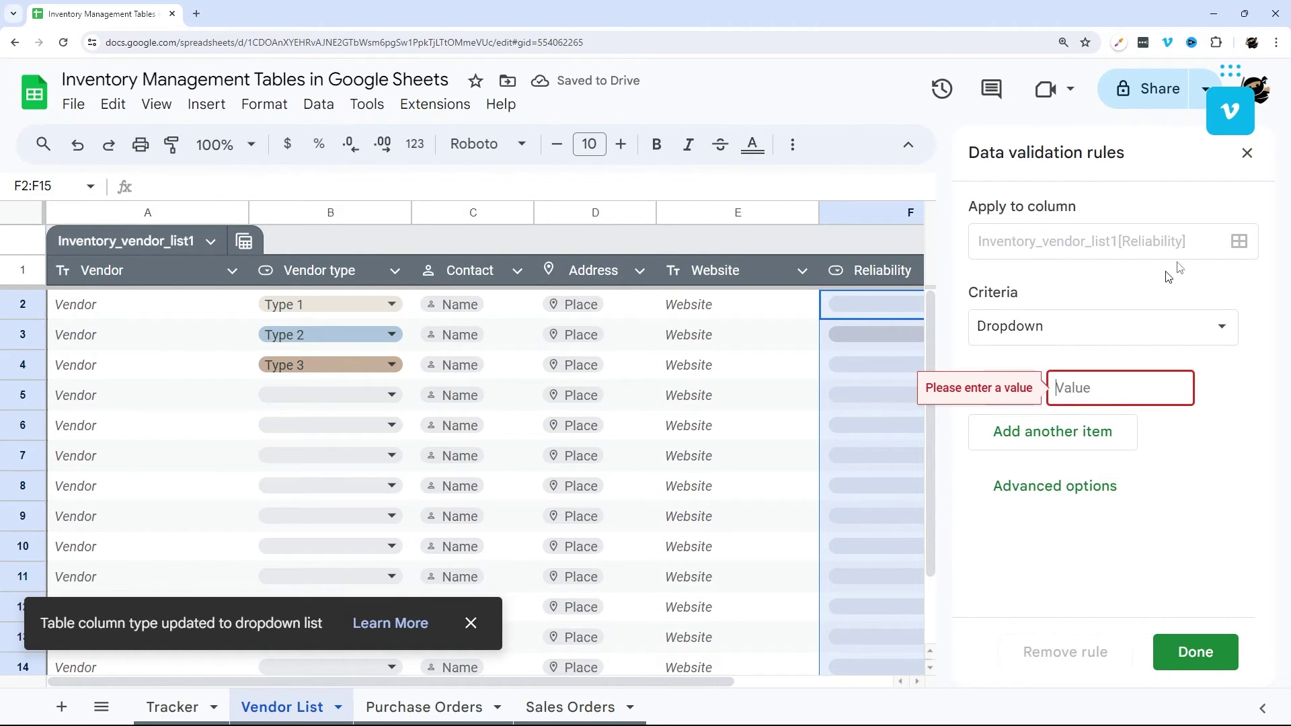
{"action": "left_click", "coordinate": [1067, 498]}
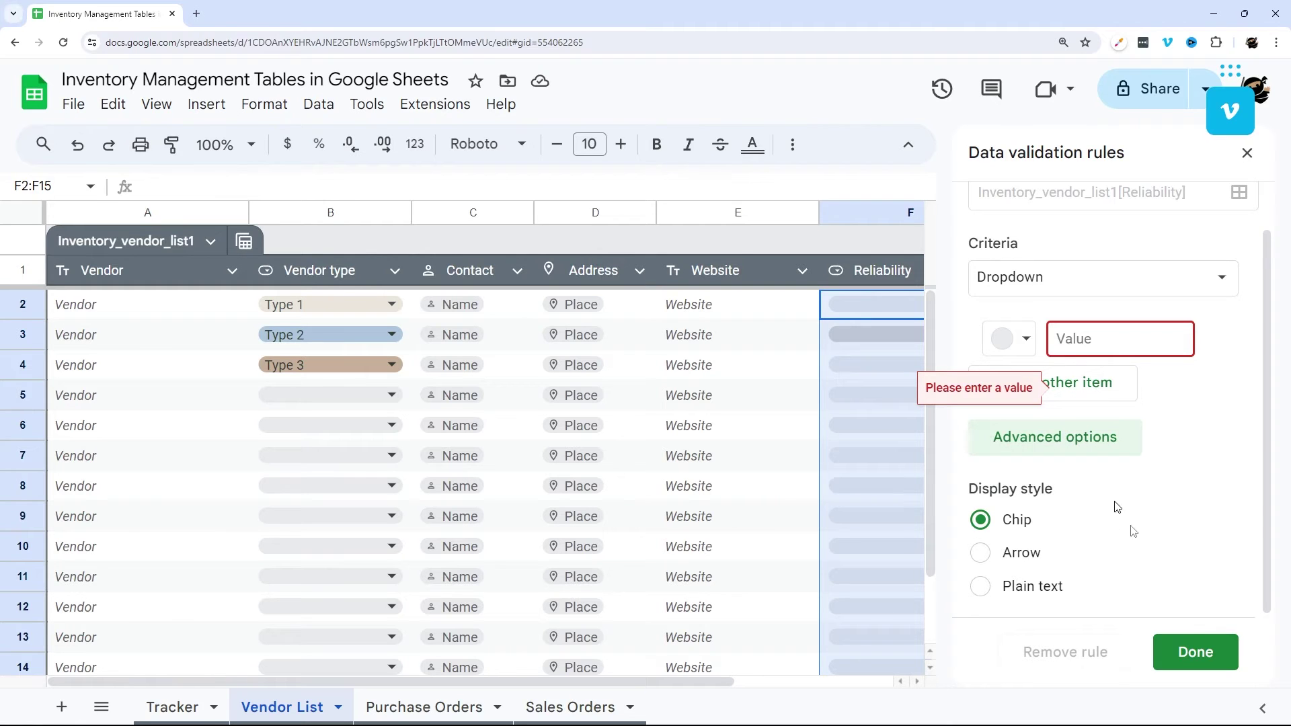
{"action": "left_click", "coordinate": [1247, 153]}
- Change the Reliability column type to Checkbox and select the first vendor's Reliability cell
{"action": "left_click", "coordinate": [983, 272]}
{"action": "mouse_move", "coordinate": [1076, 308]}
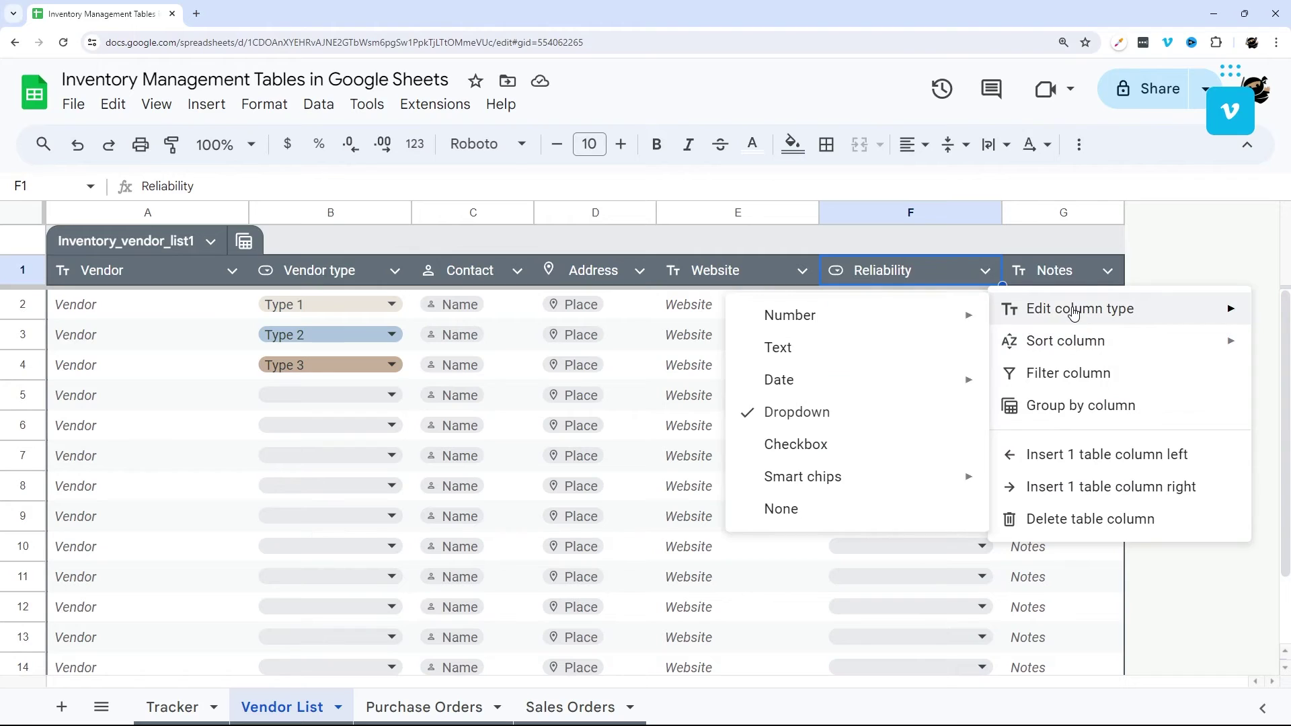
{"action": "left_click", "coordinate": [803, 445]}
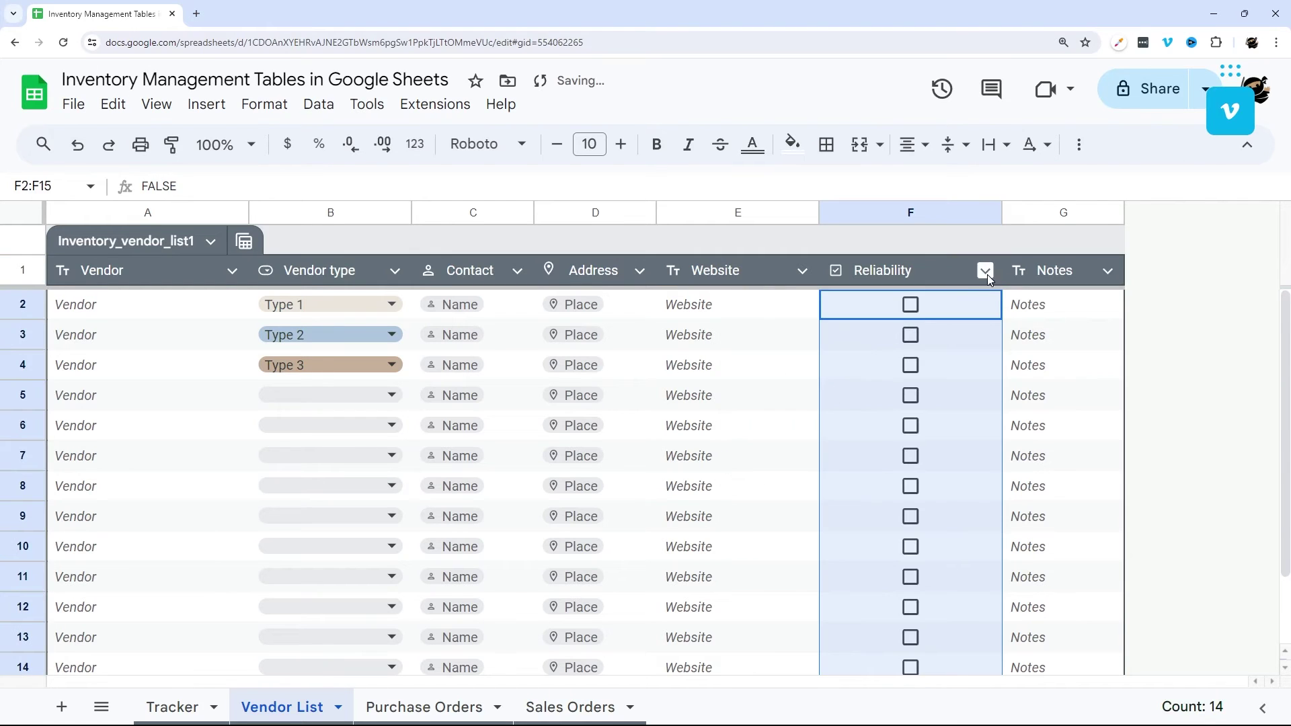
{"action": "left_click", "coordinate": [902, 311]}
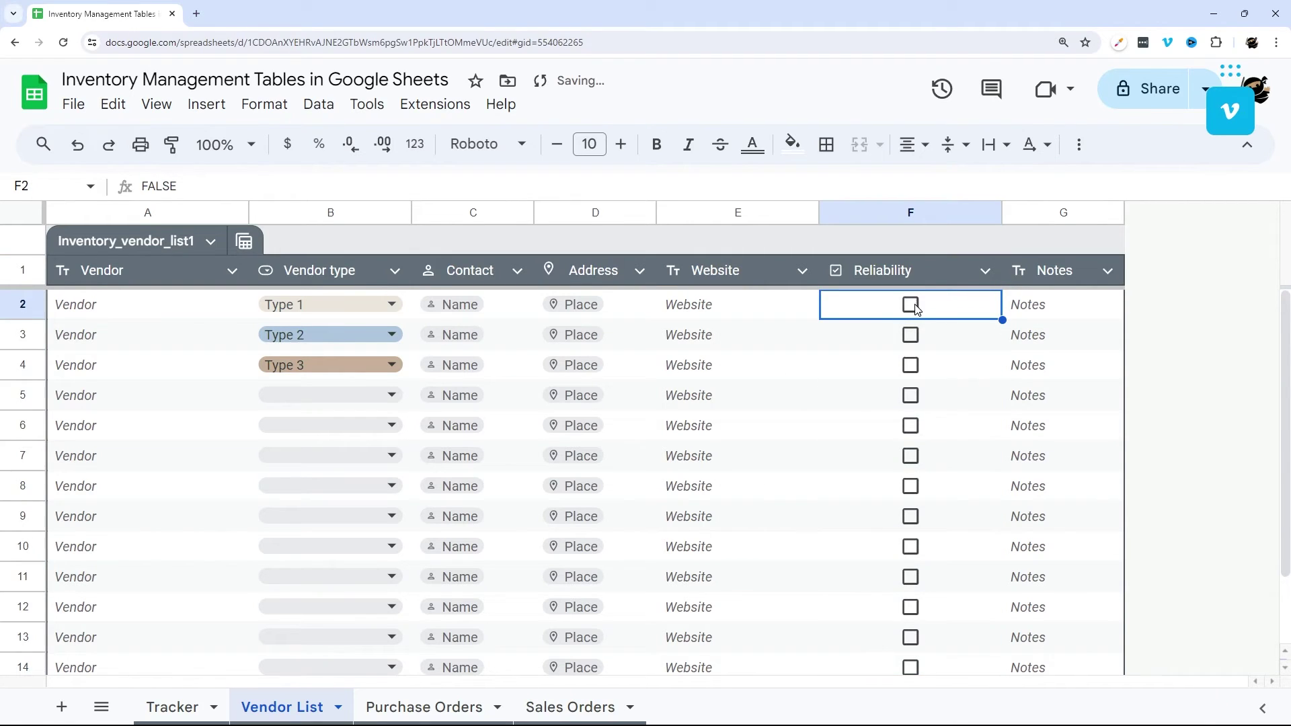
- Change the Reliability column type to the File smart chip and clear the FALSE values in F2:F14
{"action": "left_click", "coordinate": [985, 271]}
{"action": "mouse_move", "coordinate": [1049, 308]}
{"action": "mouse_move", "coordinate": [814, 479]}
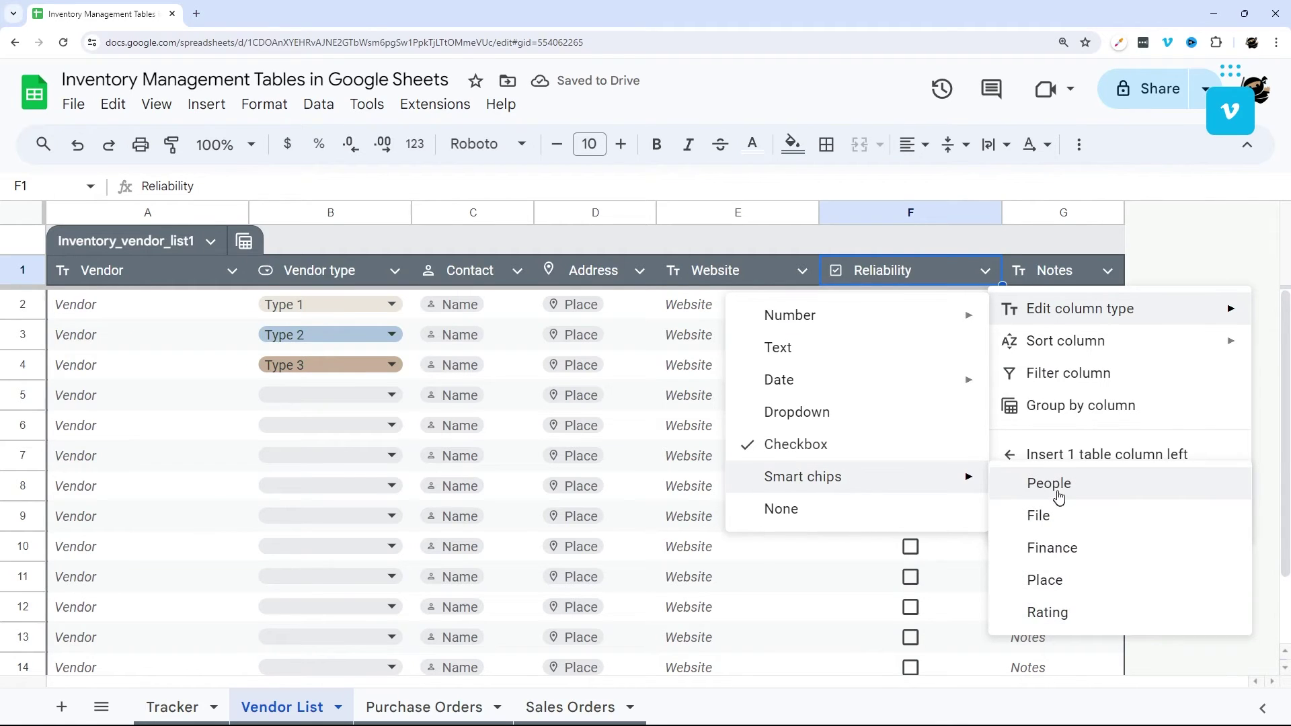
{"action": "left_click", "coordinate": [1063, 519]}
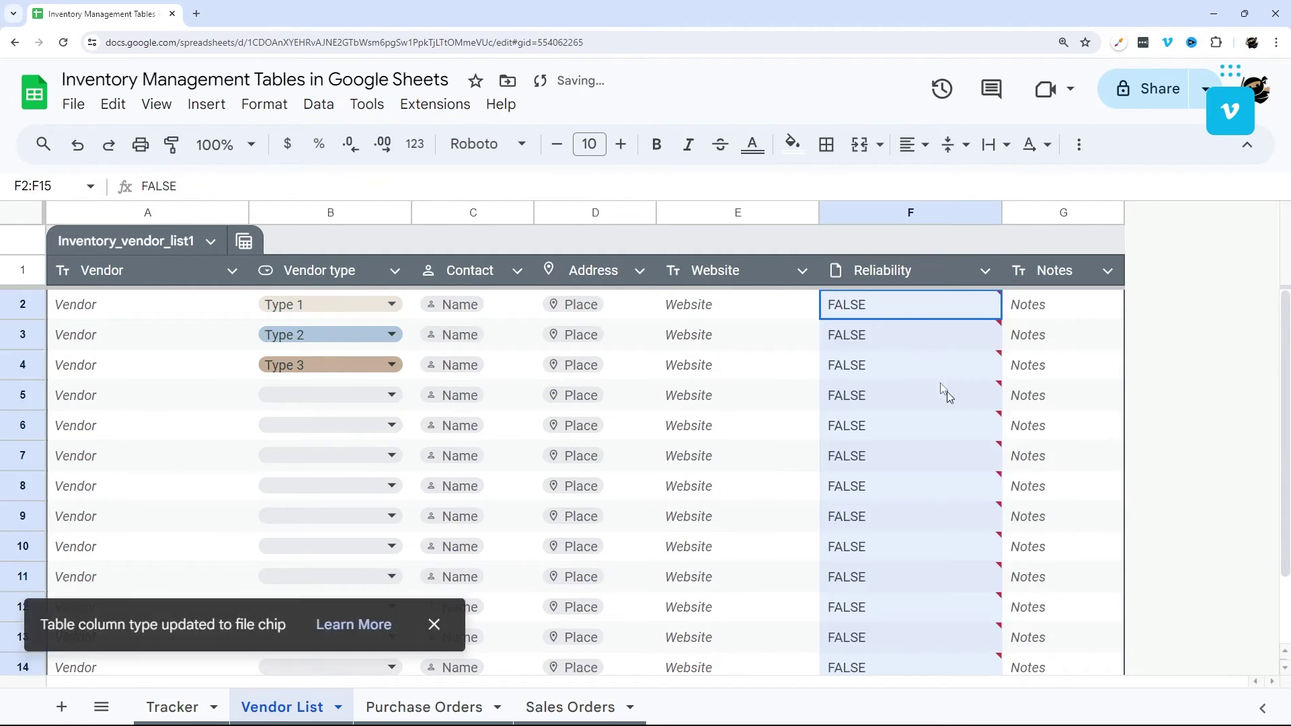
{"action": "left_click_drag", "start_coordinate": [901, 383], "coordinate": [884, 681]}
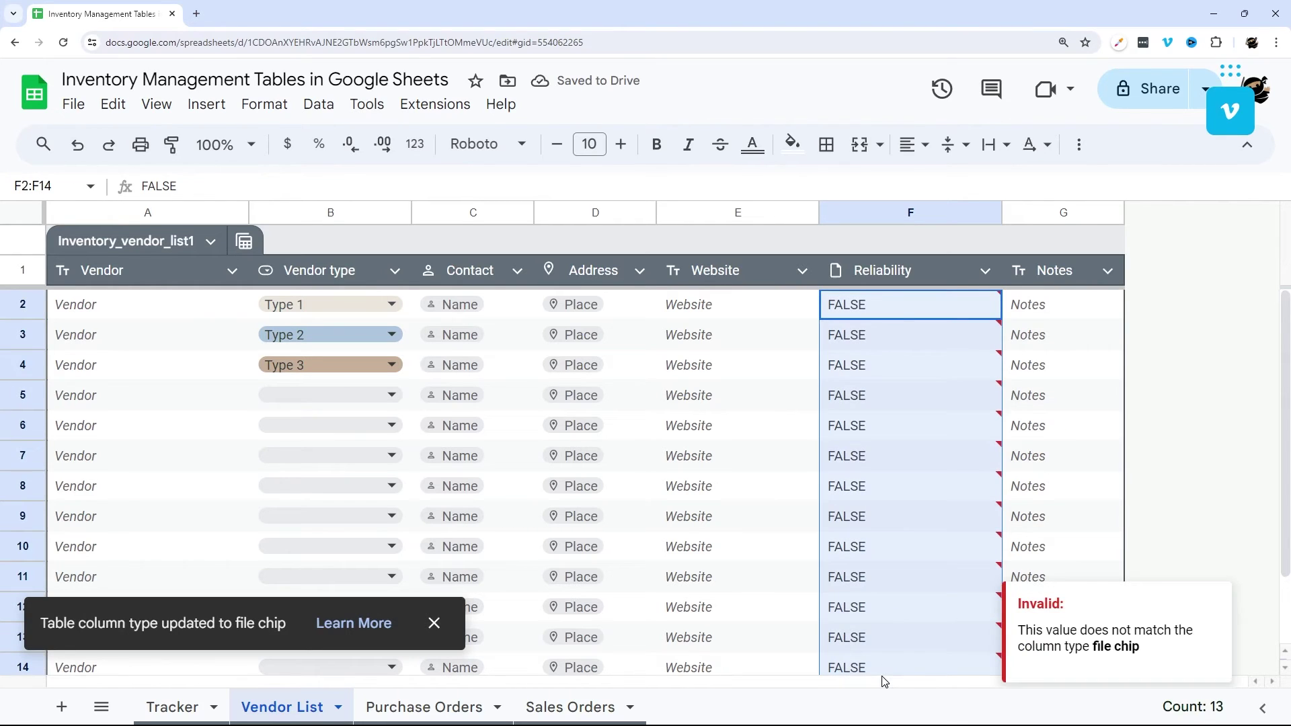
{"action": "key", "text": "Delete"}
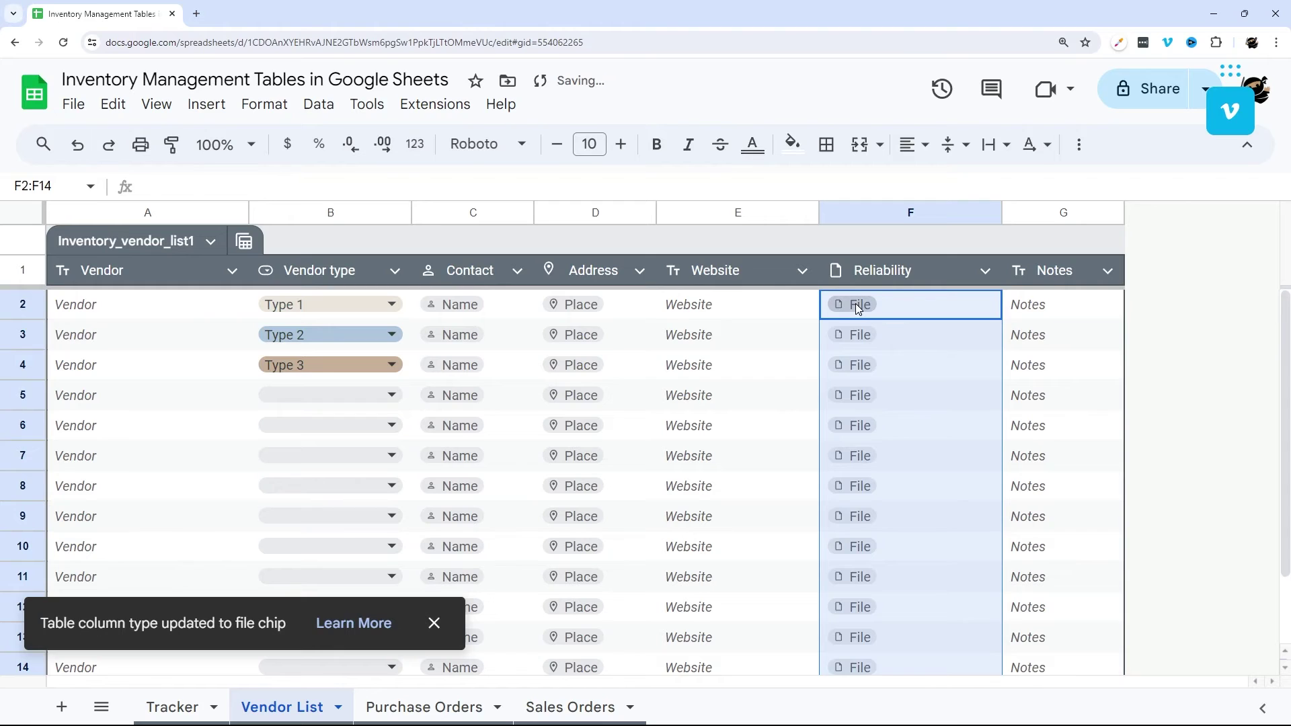
- Change the Reliability column type to the Place smart chip and highlight its cells F2:F15
{"action": "left_click", "coordinate": [985, 272]}
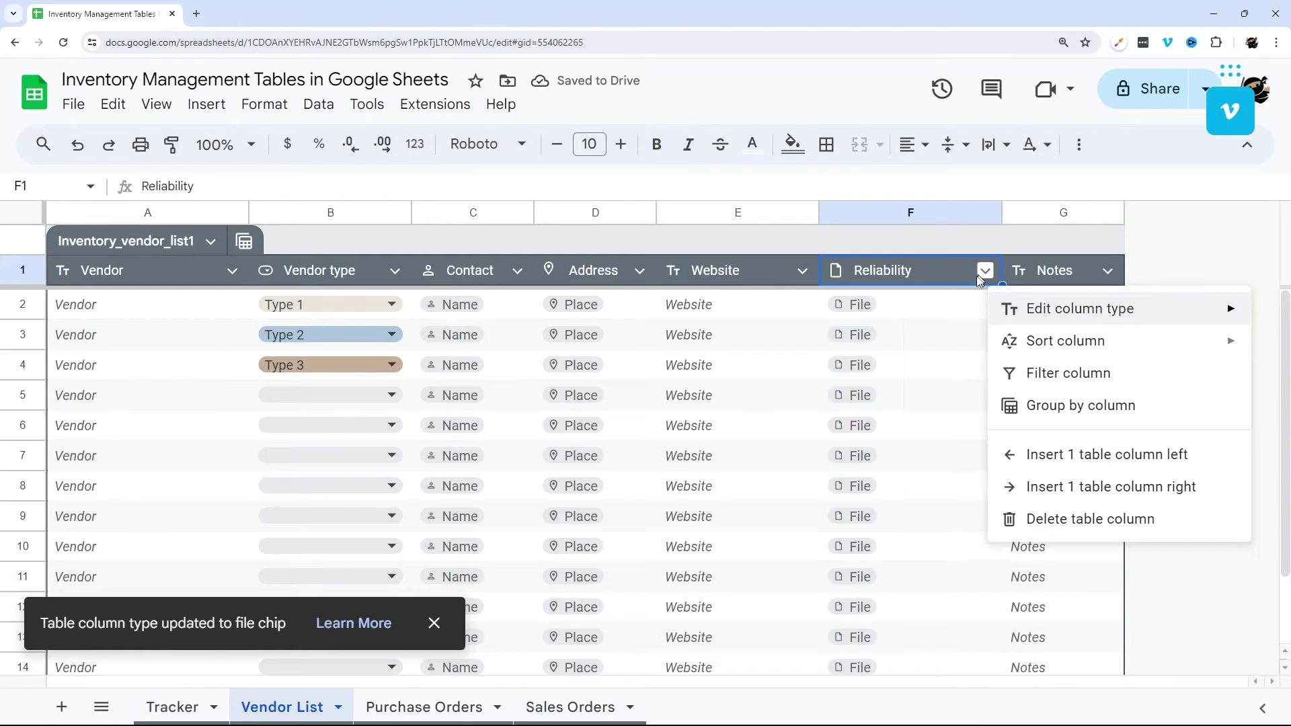
{"action": "mouse_move", "coordinate": [1053, 306]}
{"action": "mouse_move", "coordinate": [968, 476]}
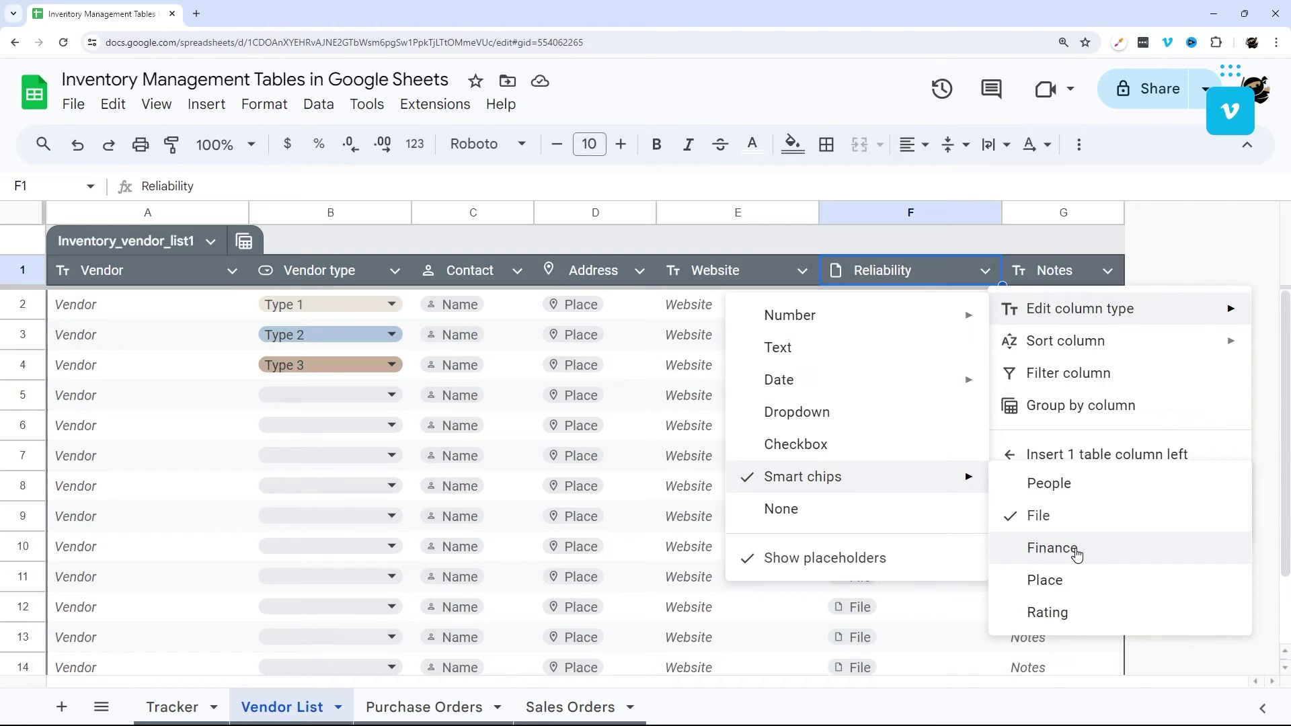
{"action": "left_click", "coordinate": [1053, 580]}
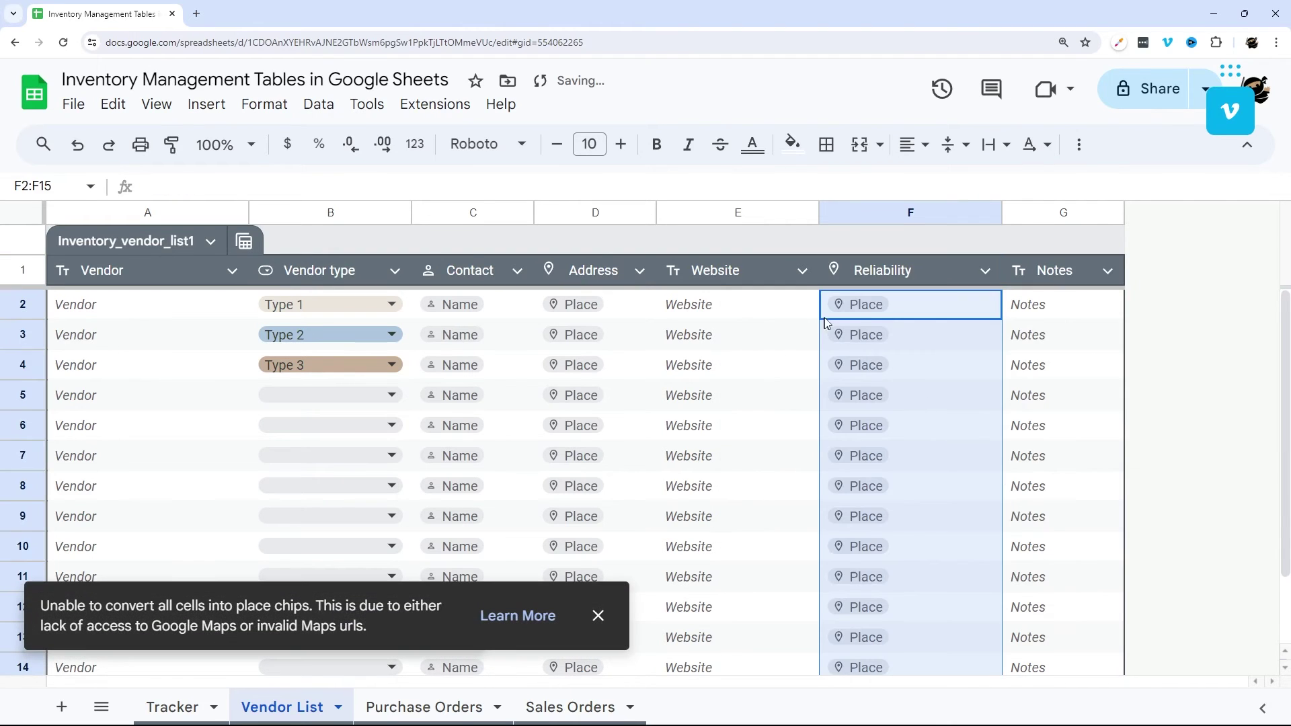
{"action": "left_click", "coordinate": [893, 305]}
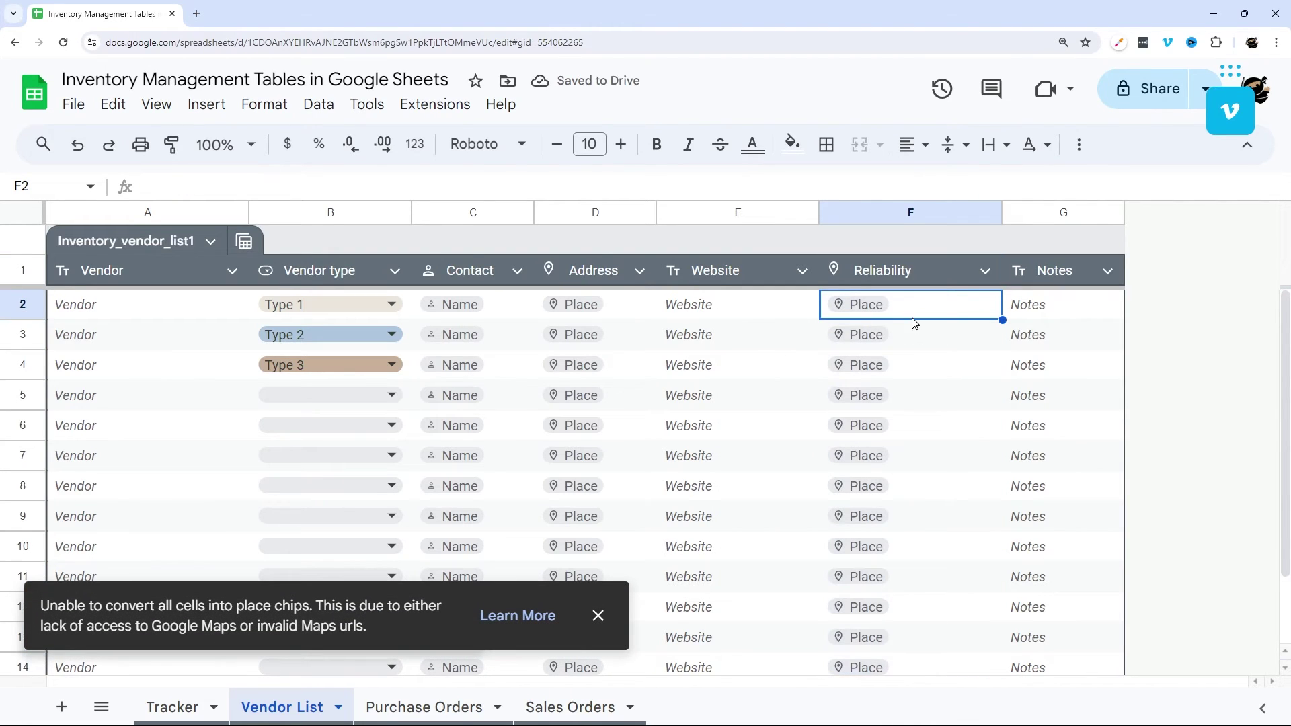
{"action": "left_click_drag", "start_coordinate": [913, 310], "coordinate": [894, 629]}
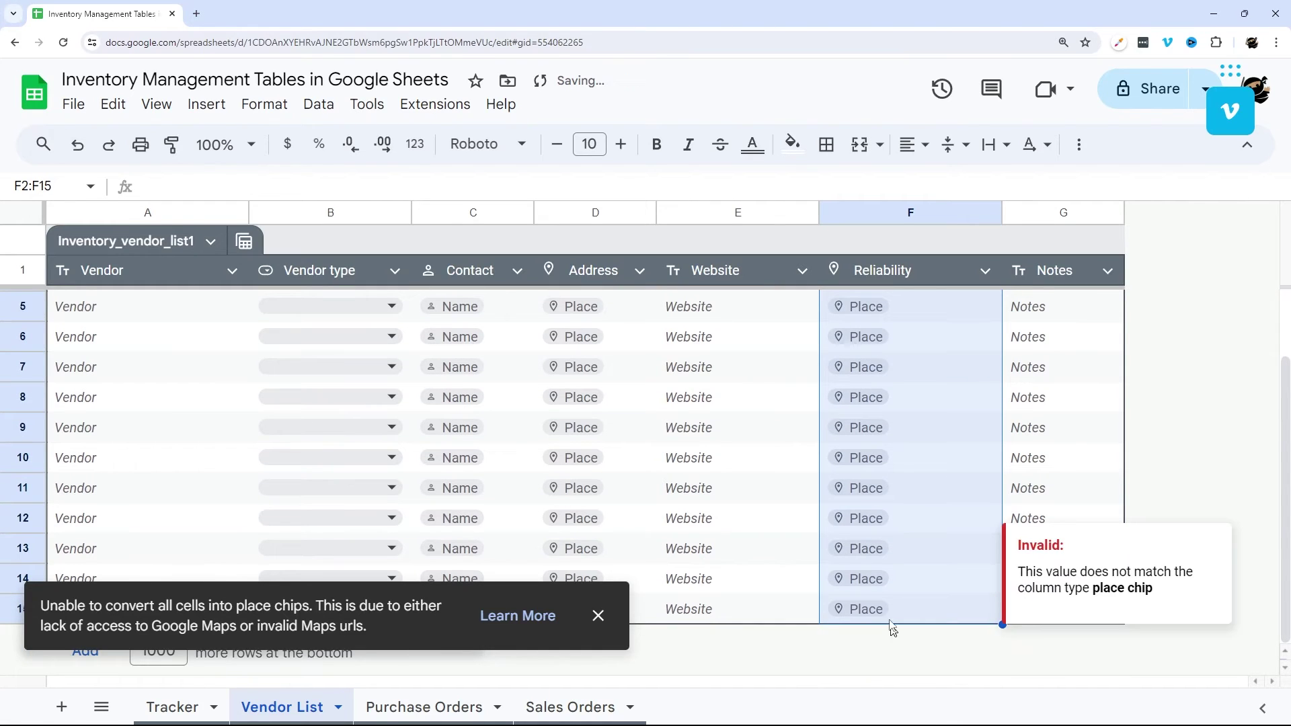
{"action": "scroll", "coordinate": [919, 532], "scroll_direction": "up", "scroll_amount": 2}
{"action": "double_click", "coordinate": [885, 314]}
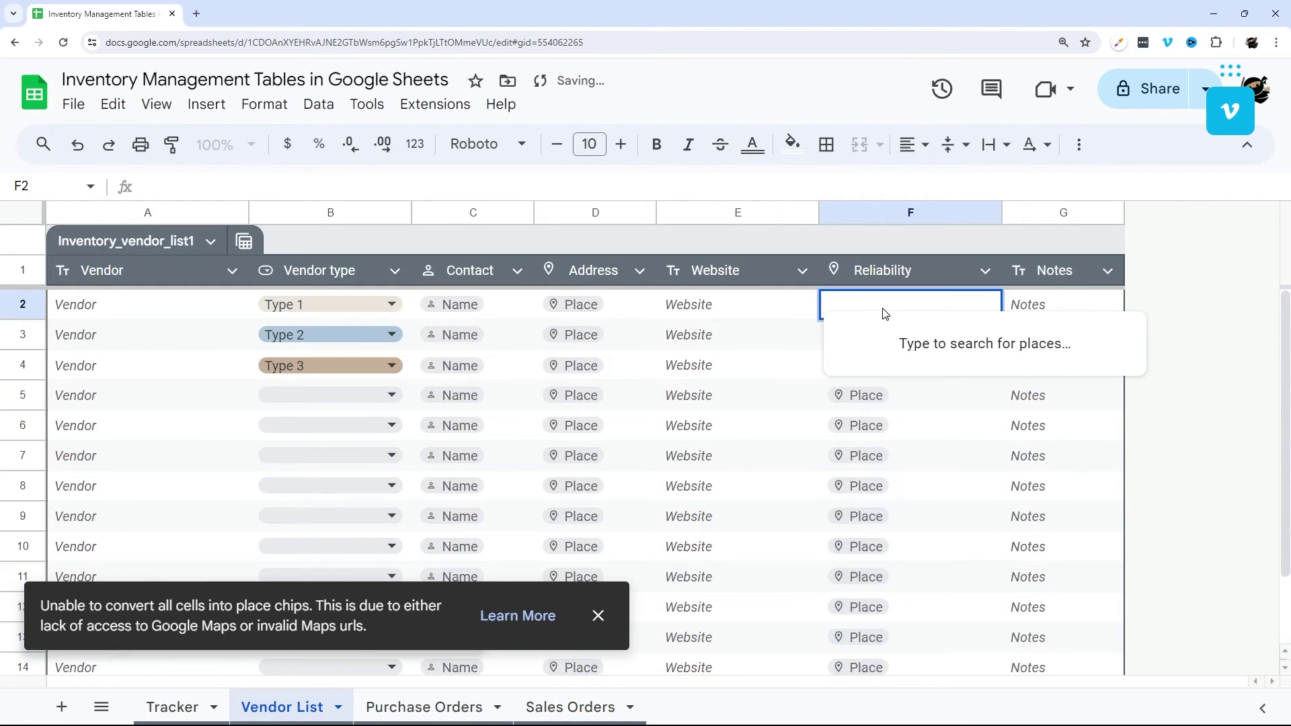
{"action": "type", "text": "@rome"}
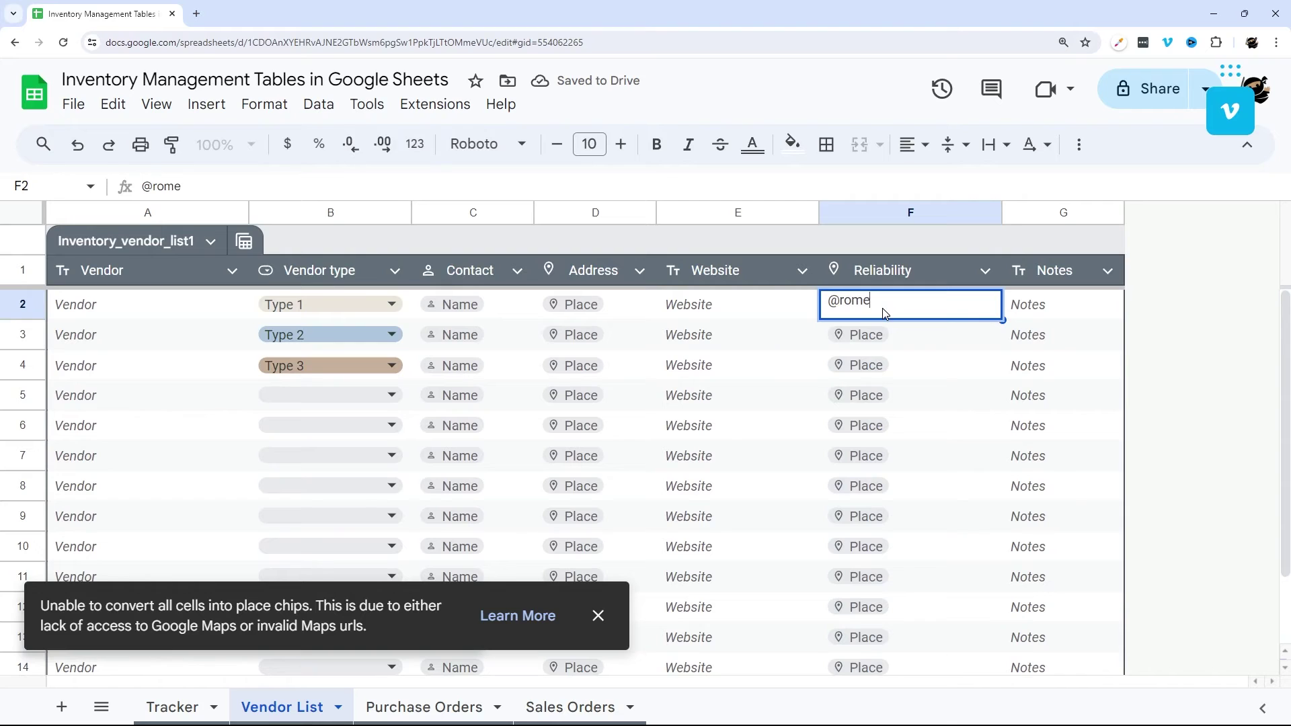
{"action": "key", "text": "Return"}
{"action": "left_click", "coordinate": [911, 307]}
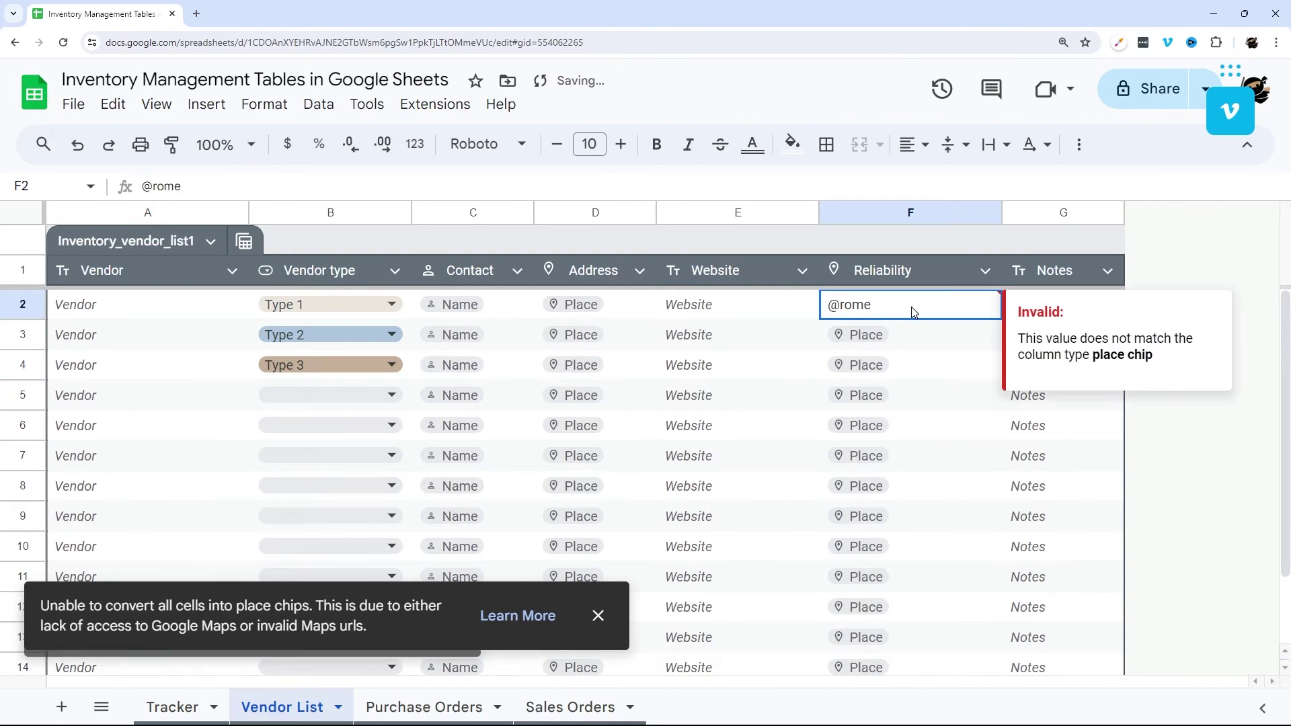
{"action": "key", "text": "Delete"}
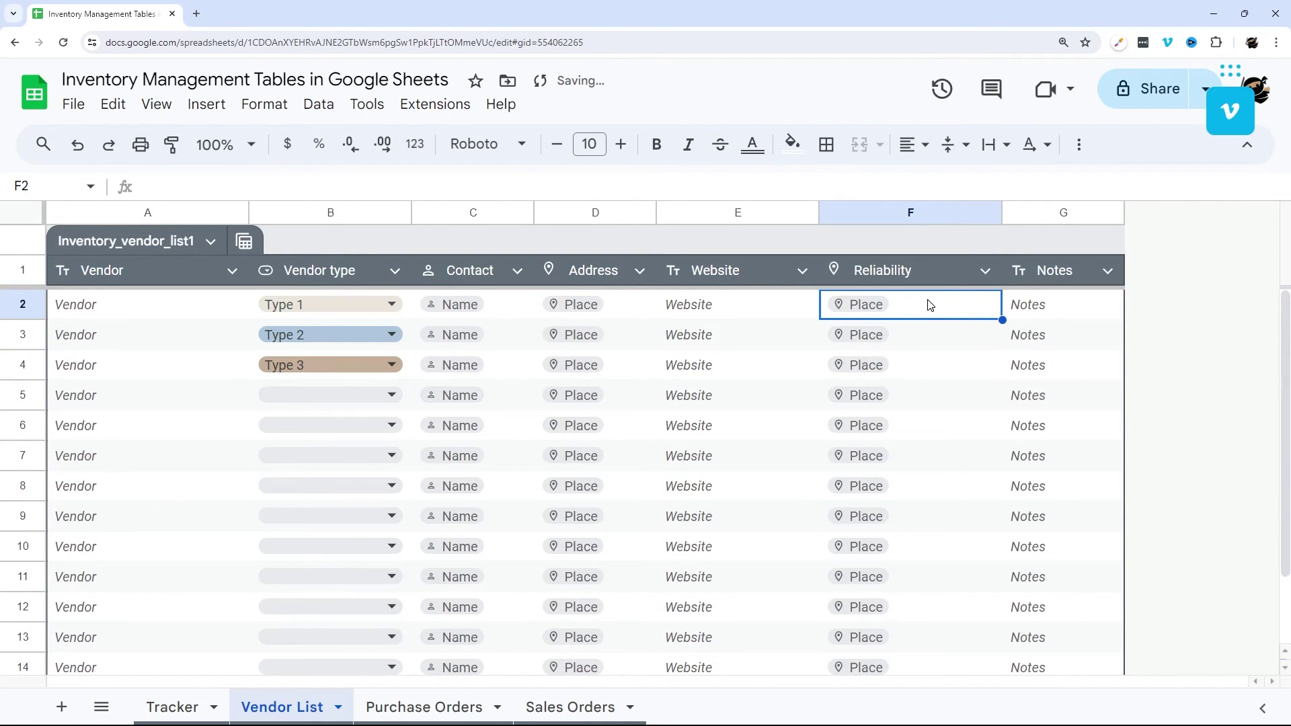
- Insert the Rome, Italy place chip in Reliability cell F2 and preview its map card
{"action": "type", "text": "@rome"}
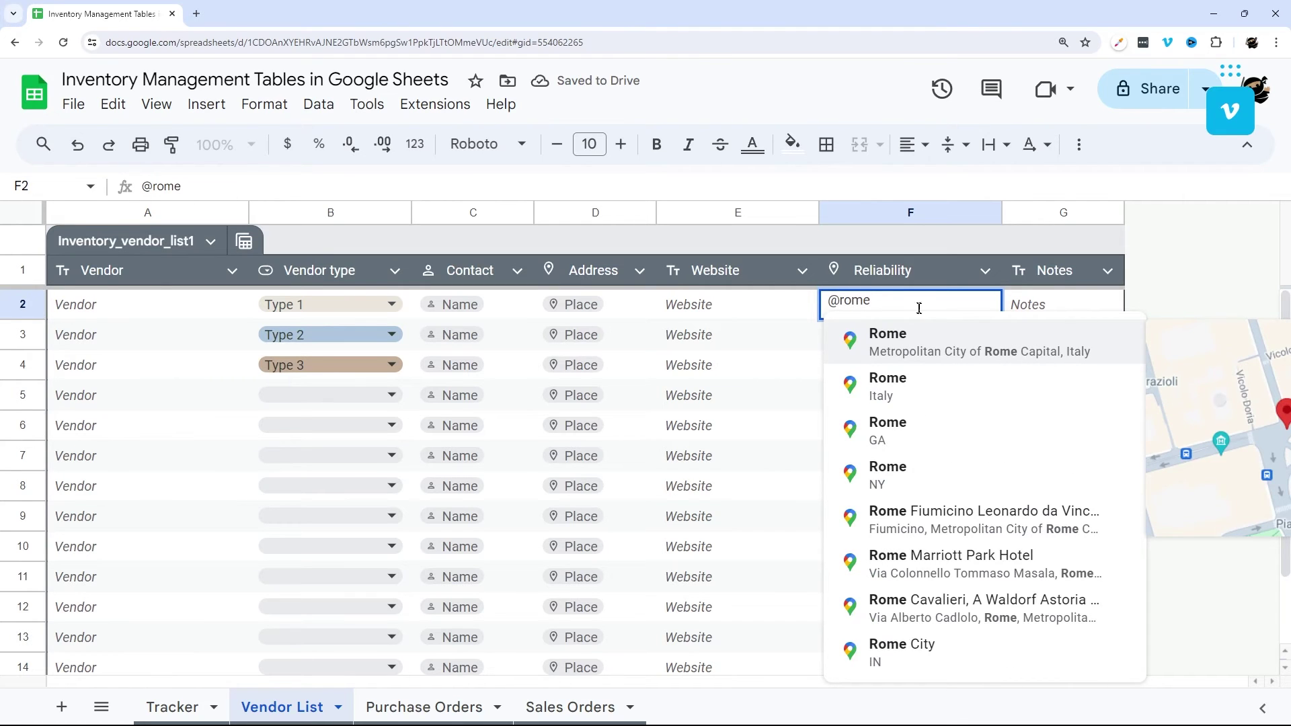
{"action": "left_click", "coordinate": [889, 388]}
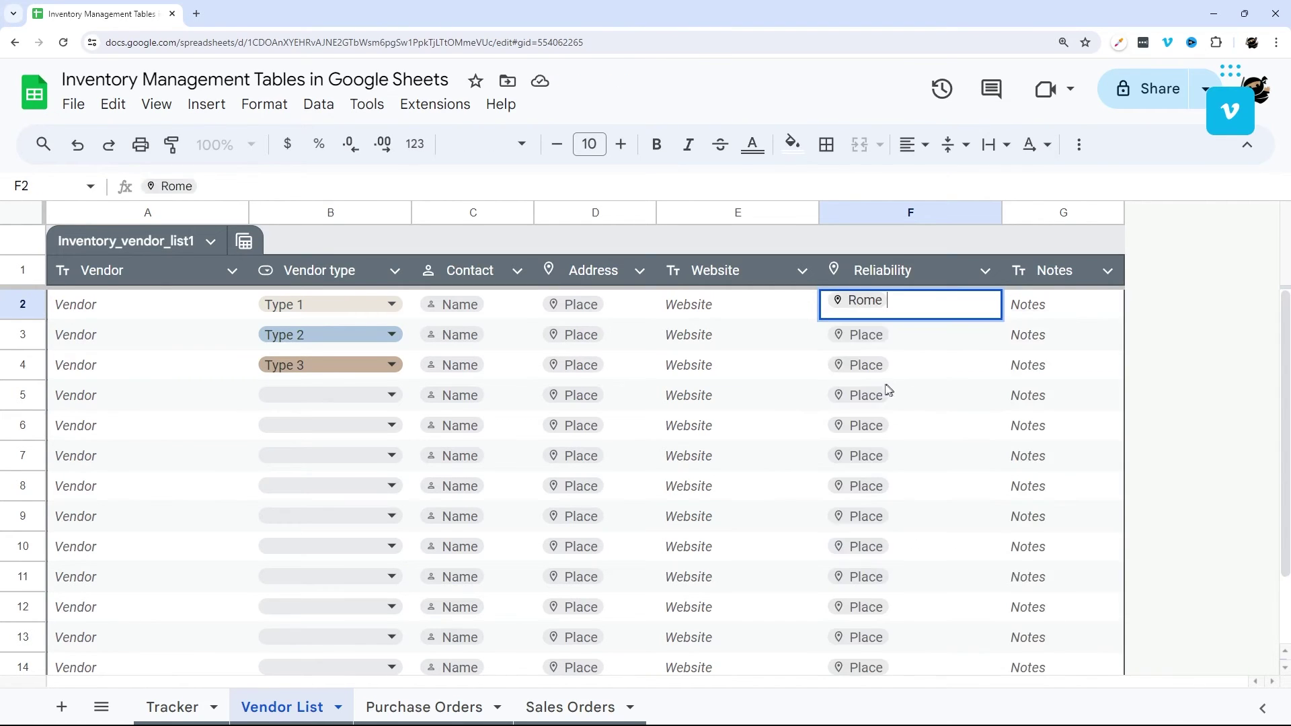
{"action": "left_click", "coordinate": [942, 369]}
{"action": "mouse_move", "coordinate": [873, 304]}
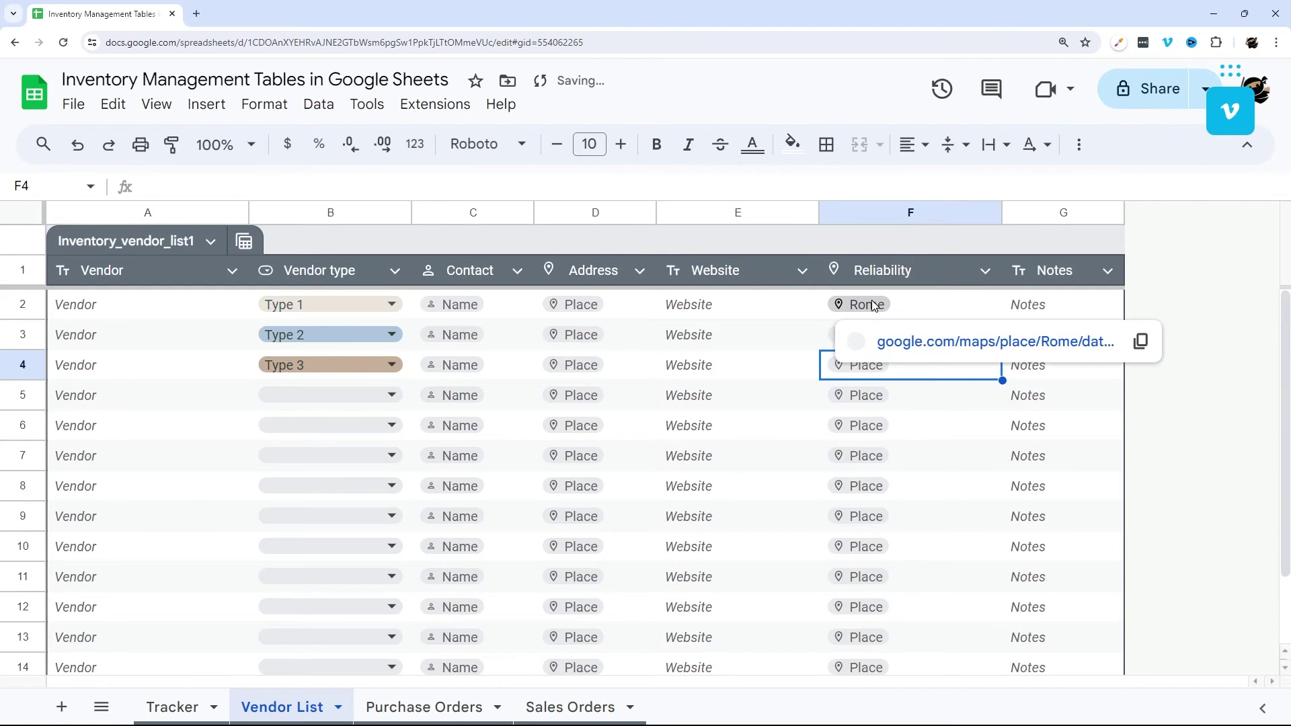
- Clear the Rome chip from F2 and change the Reliability column type to the Rating smart chip
{"action": "left_click", "coordinate": [927, 312]}
{"action": "key", "text": "Delete"}
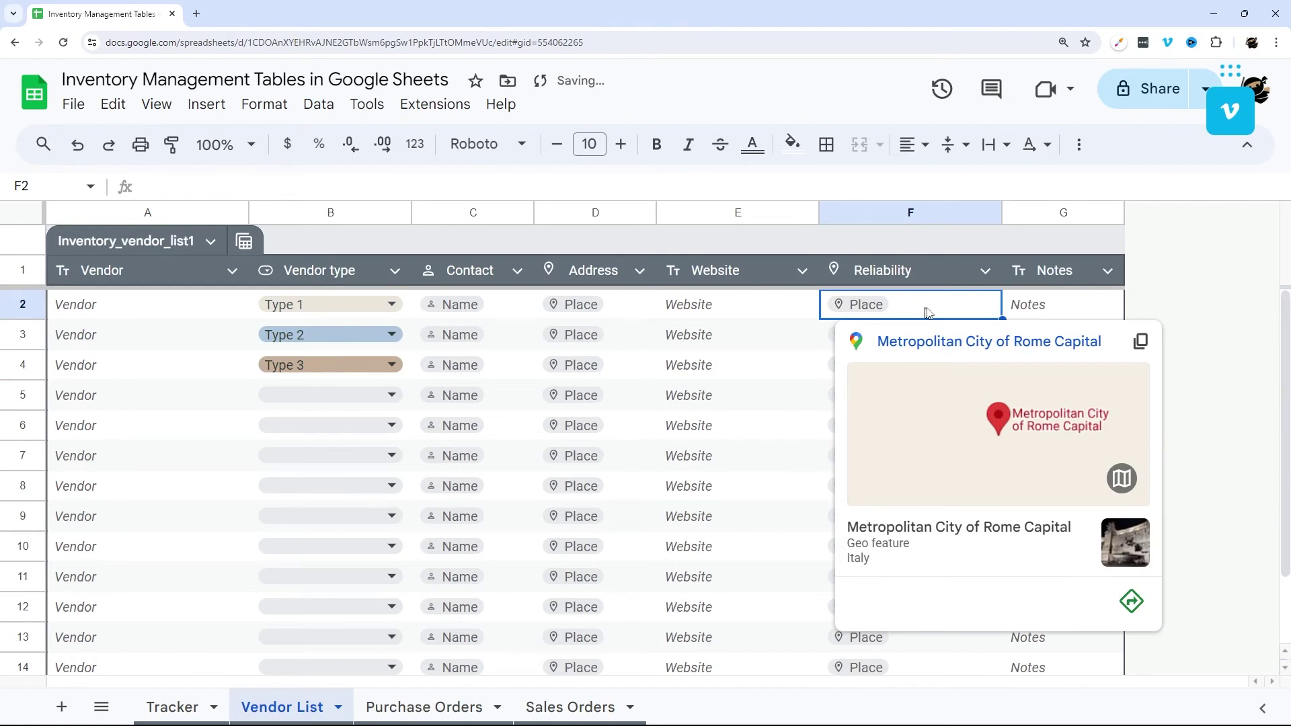
{"action": "left_click", "coordinate": [983, 273]}
{"action": "mouse_move", "coordinate": [1035, 308]}
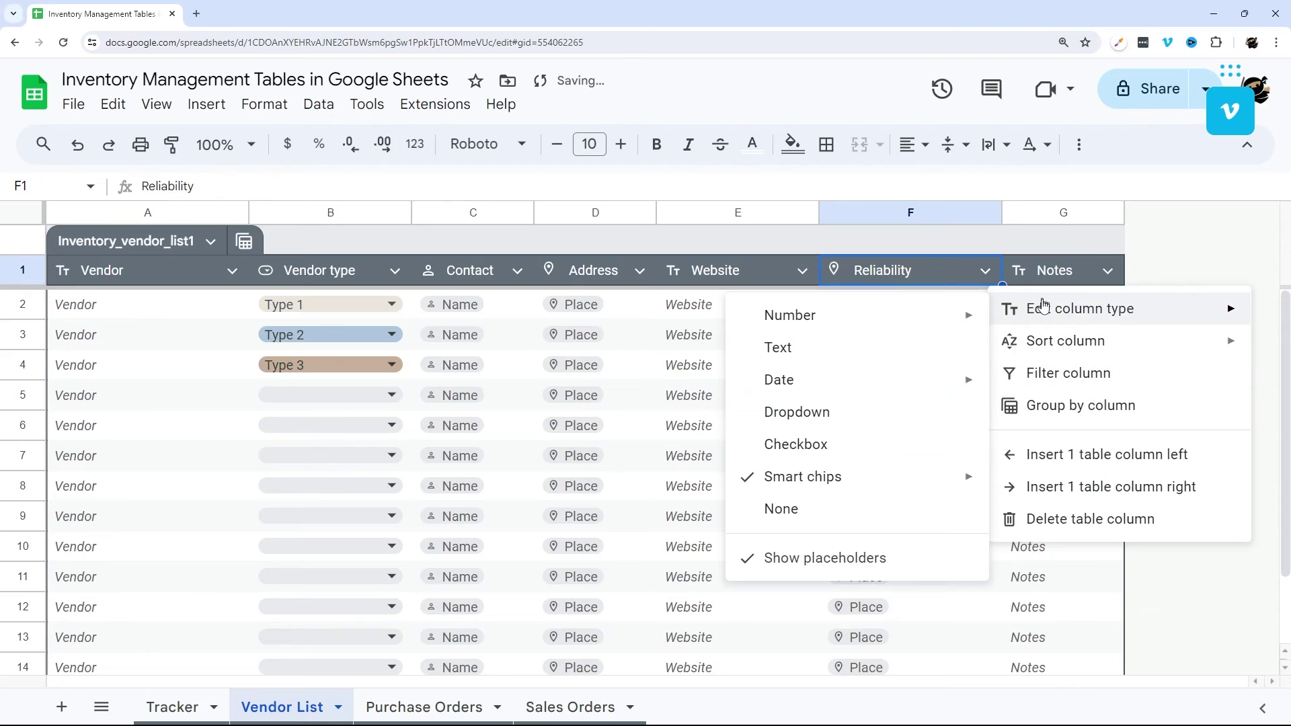
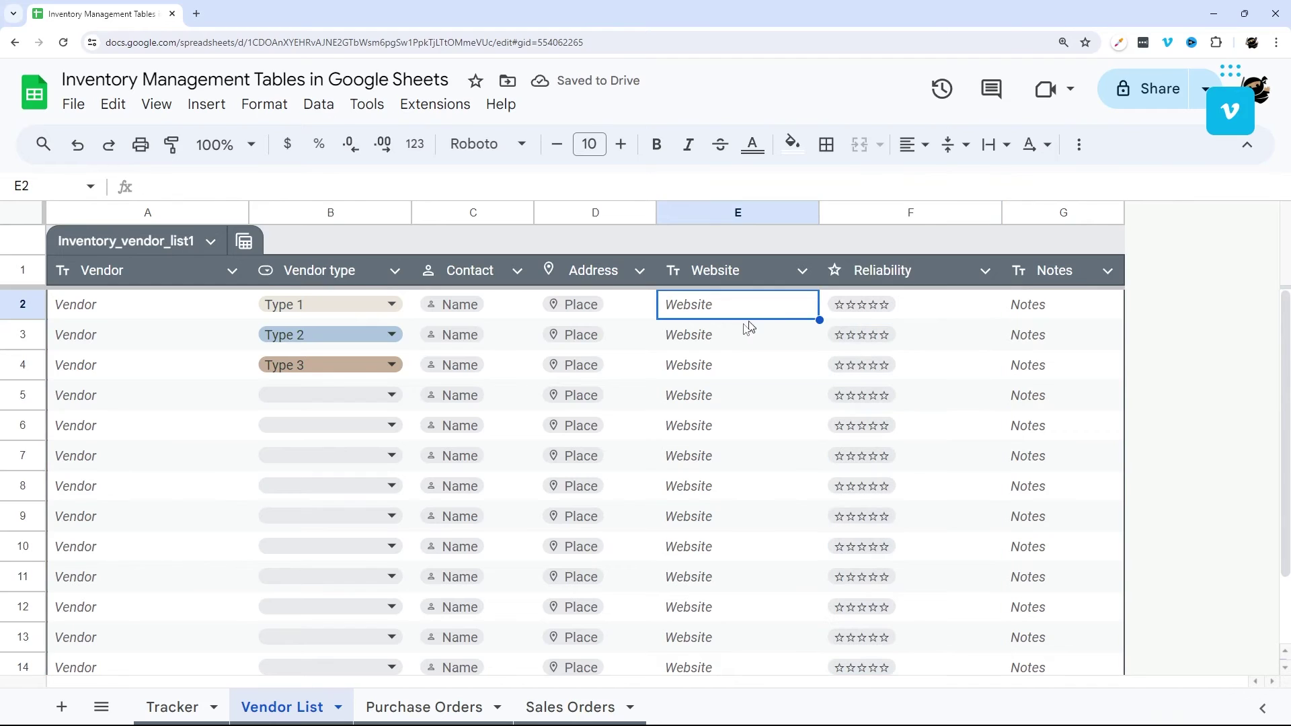
- Enter prices 100, 150, 250, 300 and 500 in F2:F6 of the Sales Orders sheet and add a blank sheet
{"action": "left_click", "coordinate": [406, 702]}
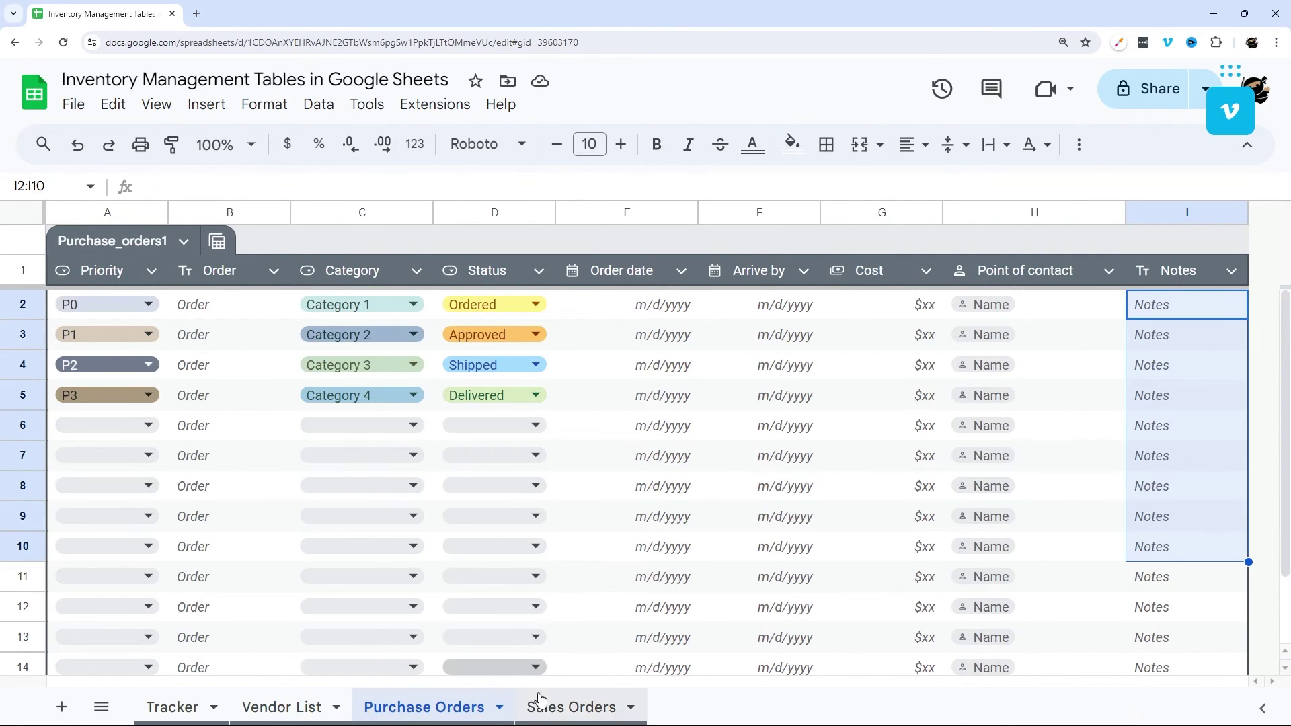
{"action": "left_click", "coordinate": [564, 707]}
{"action": "left_click", "coordinate": [746, 315]}
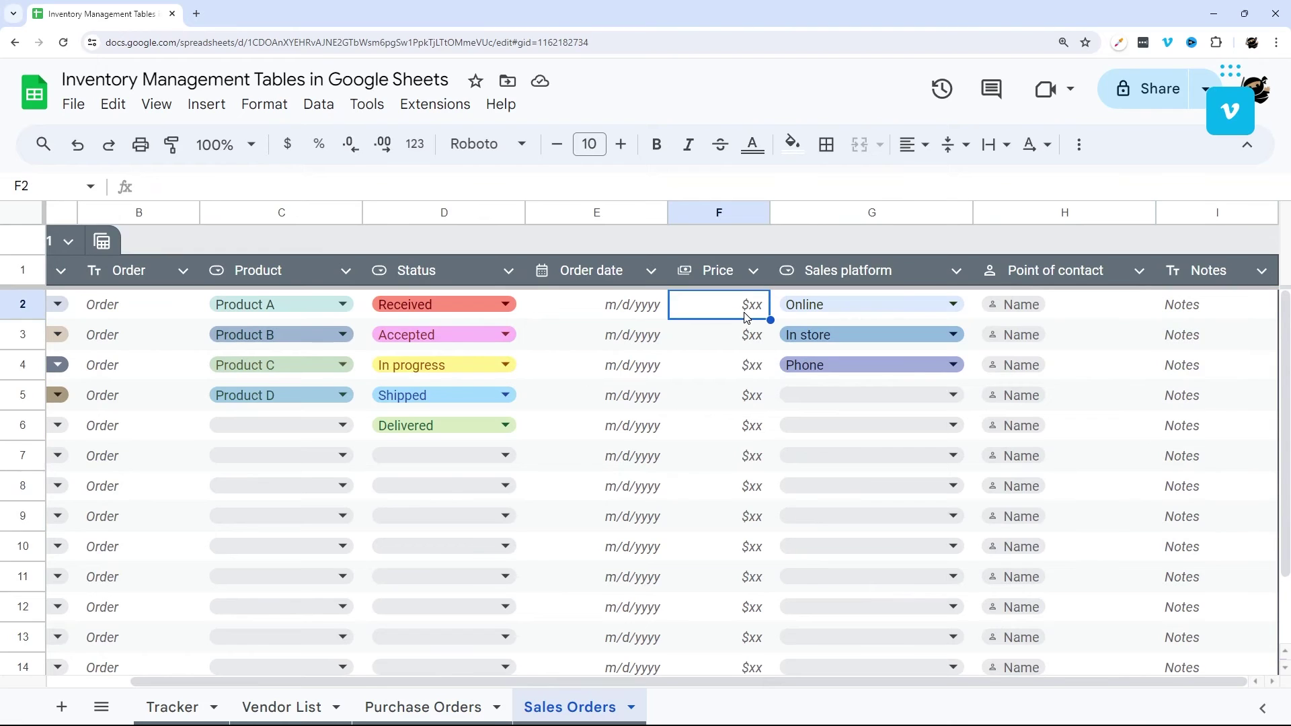
{"action": "type", "text": "100"}
{"action": "key", "text": "Return"}
{"action": "type", "text": "150"}
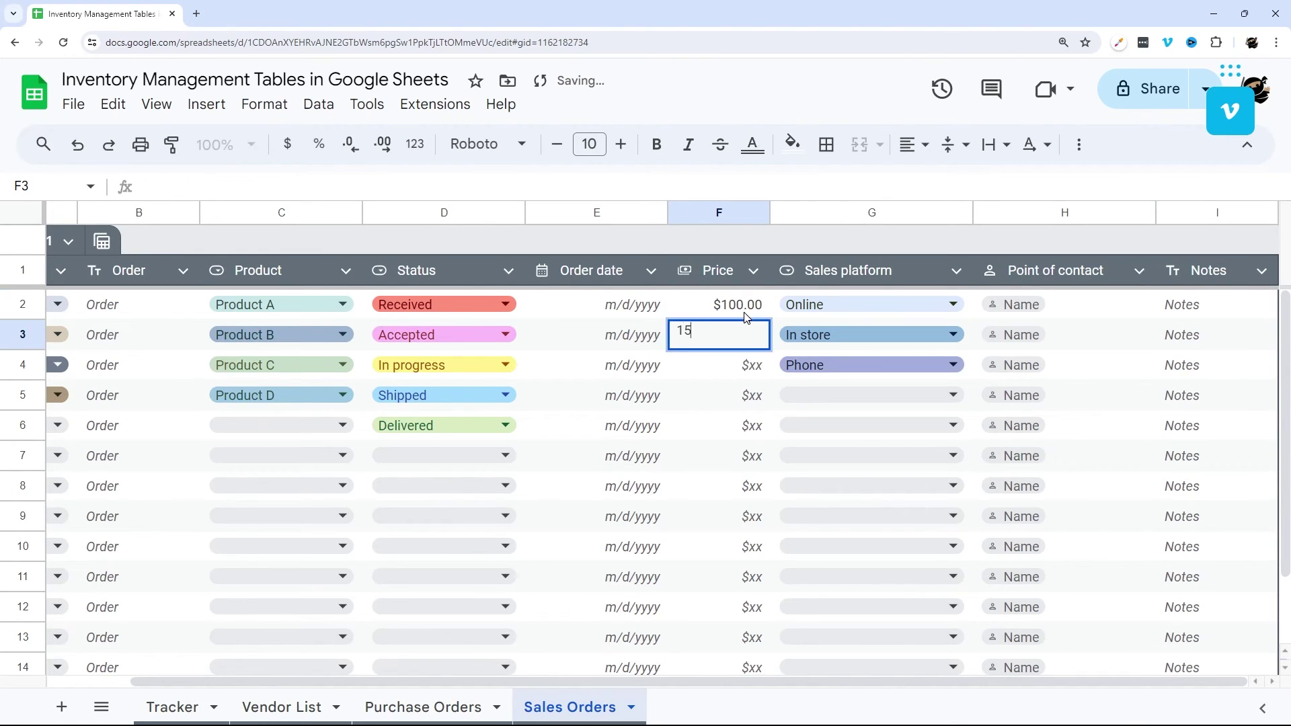
{"action": "key", "text": "Return"}
{"action": "type", "text": "250"}
{"action": "key", "text": "Return"}
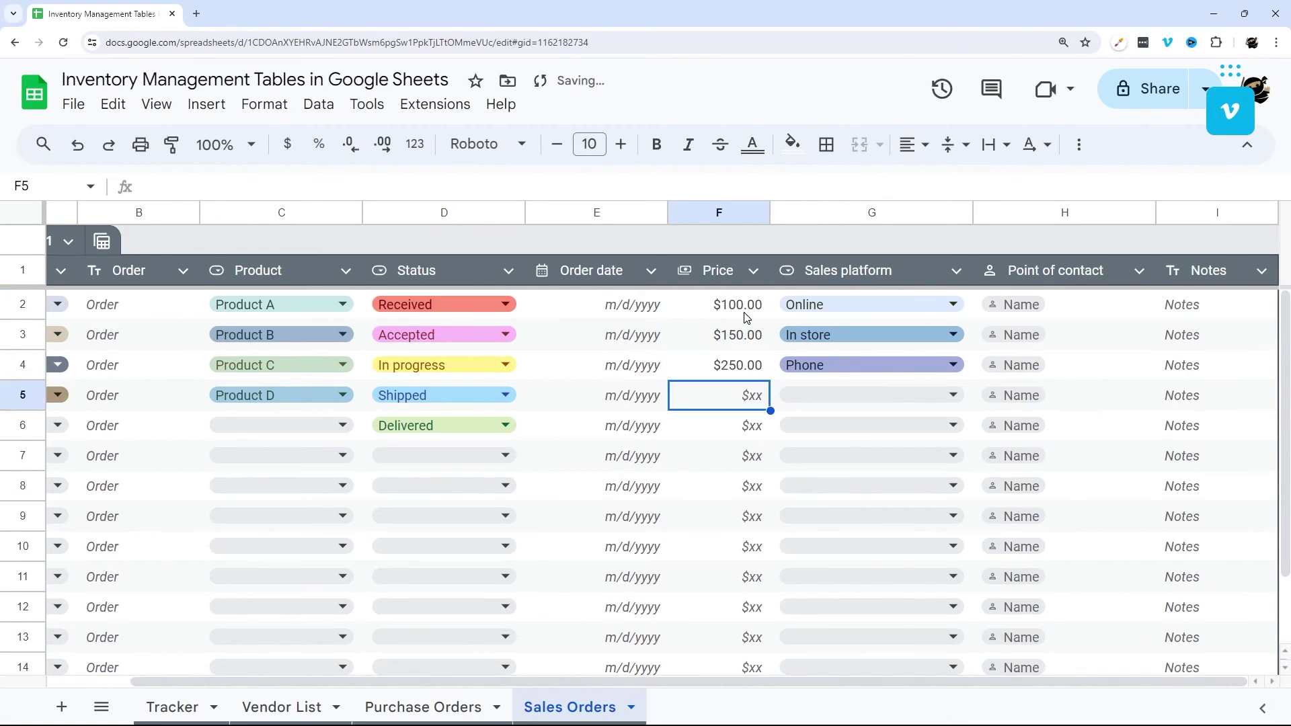
{"action": "type", "text": "300"}
{"action": "key", "text": "Return"}
{"action": "type", "text": "500"}
{"action": "key", "text": "Return"}
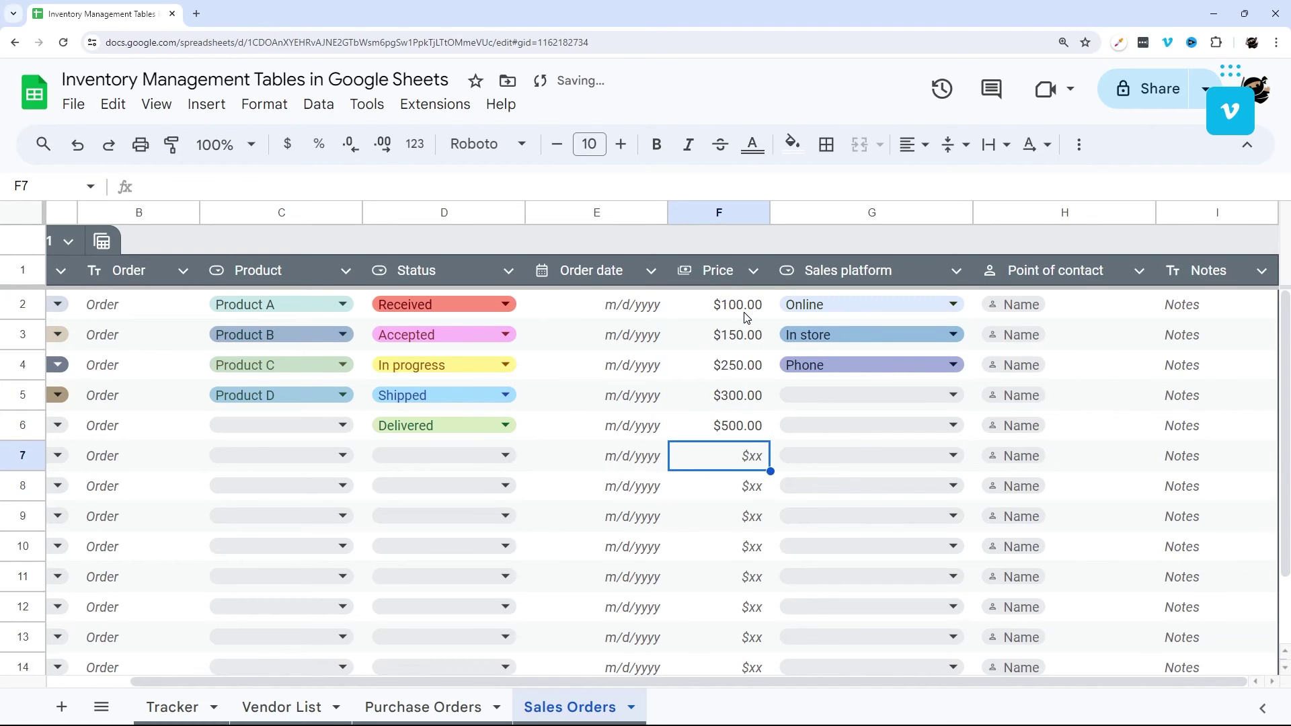
{"action": "left_click", "coordinate": [62, 706]}
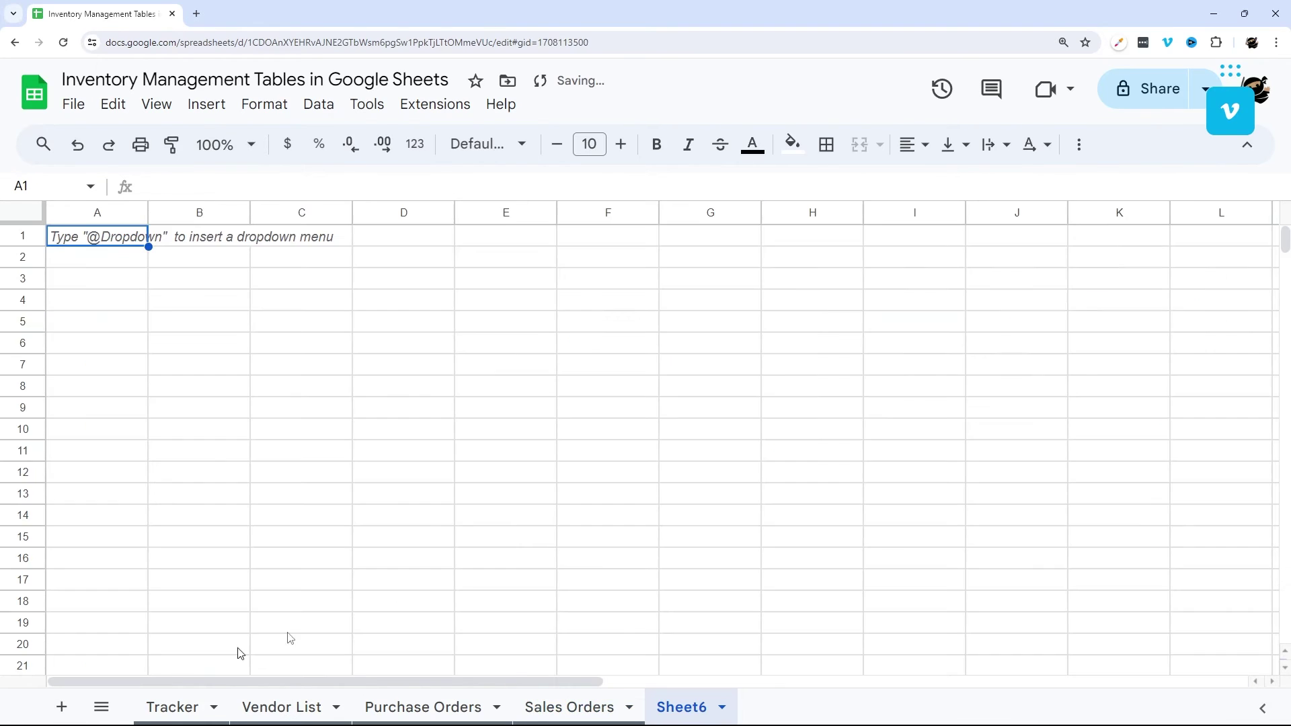
- Try to rename the table on the Sales Orders sheet as "Sales Order"
{"action": "left_click", "coordinate": [576, 715]}
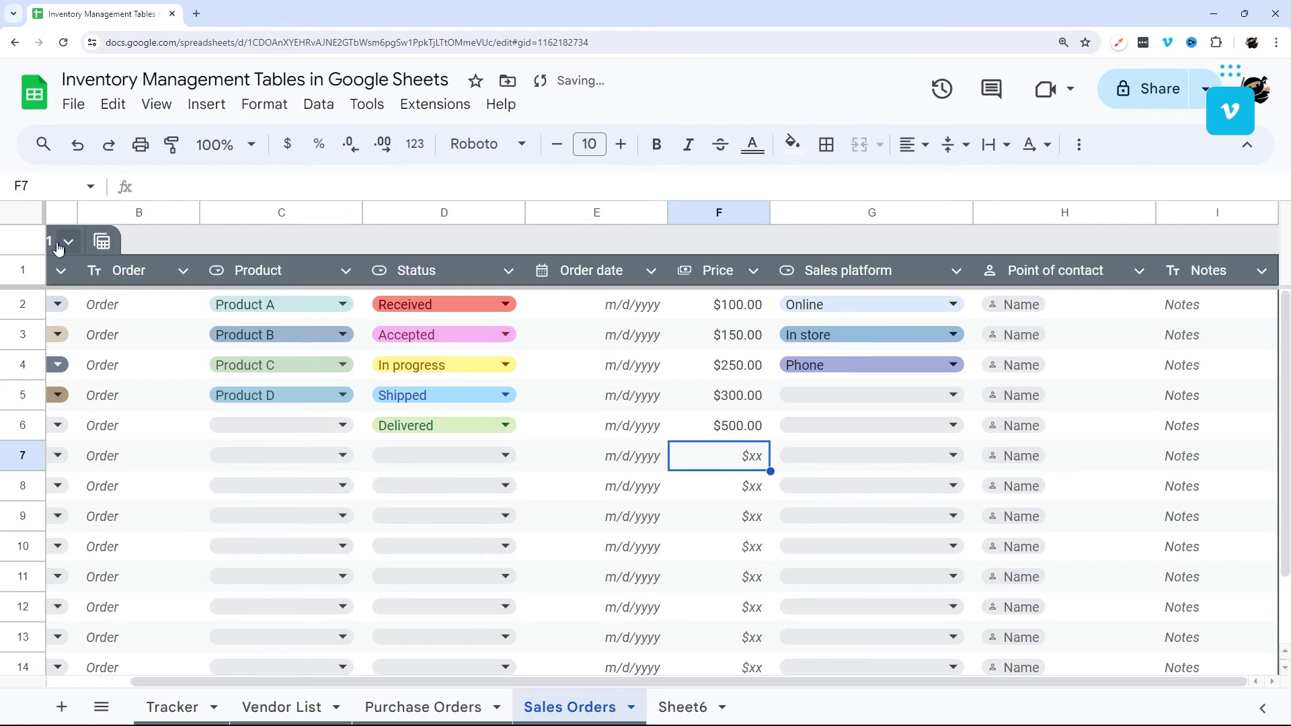
{"action": "left_click_drag", "start_coordinate": [427, 682], "coordinate": [342, 682]}
{"action": "left_click", "coordinate": [118, 241]}
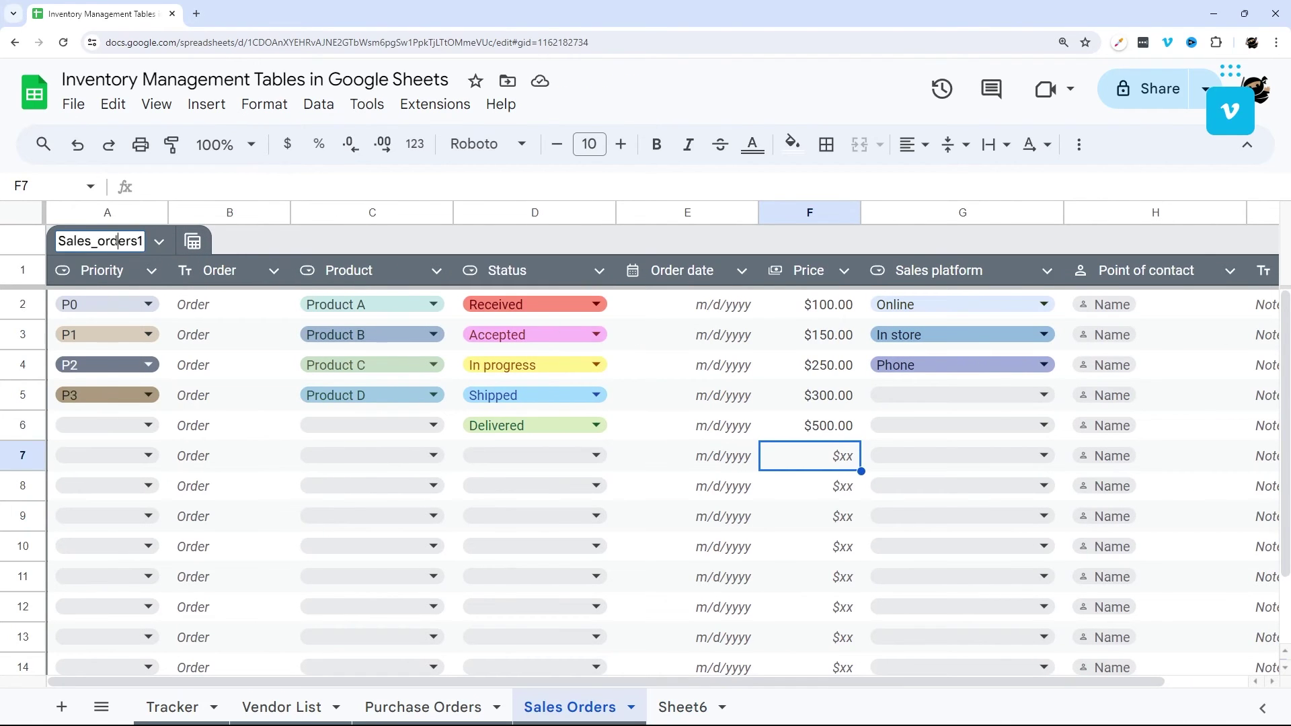
{"action": "key", "text": "ctrl+a"}
{"action": "key", "text": "BackSpace"}
{"action": "type", "text": "S"}
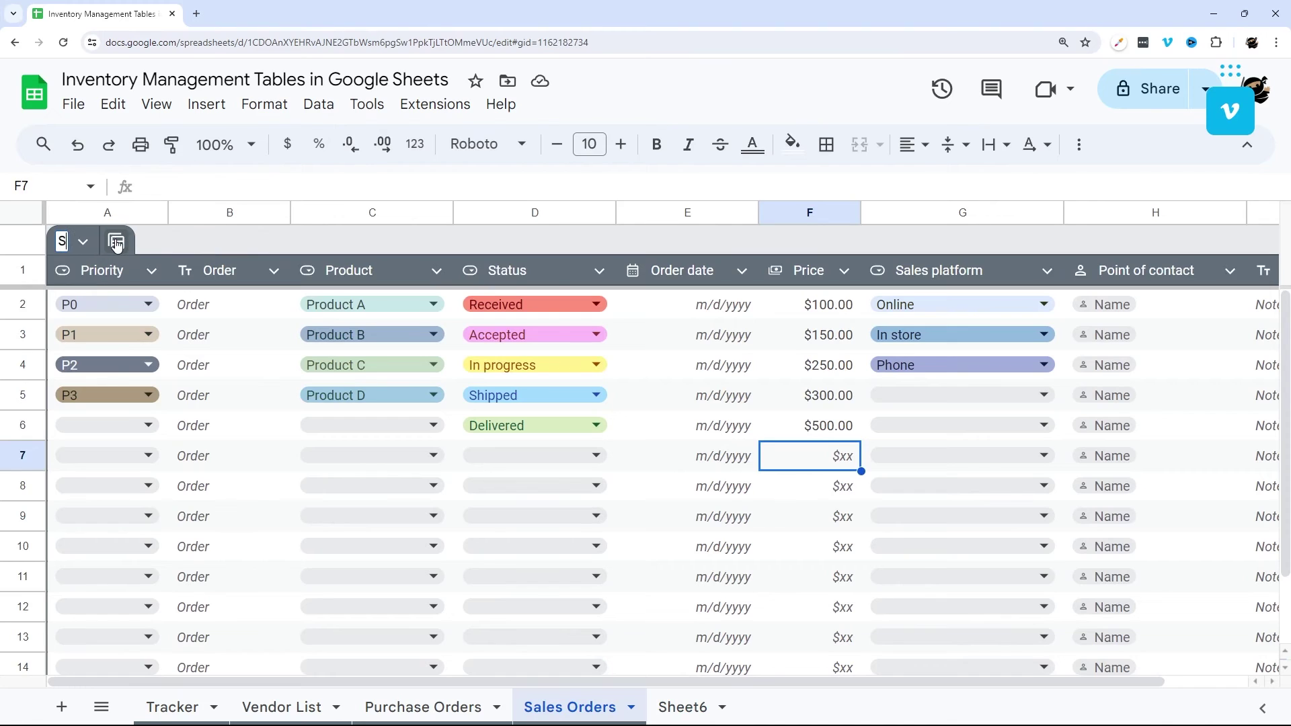
{"action": "type", "text": "ales "}
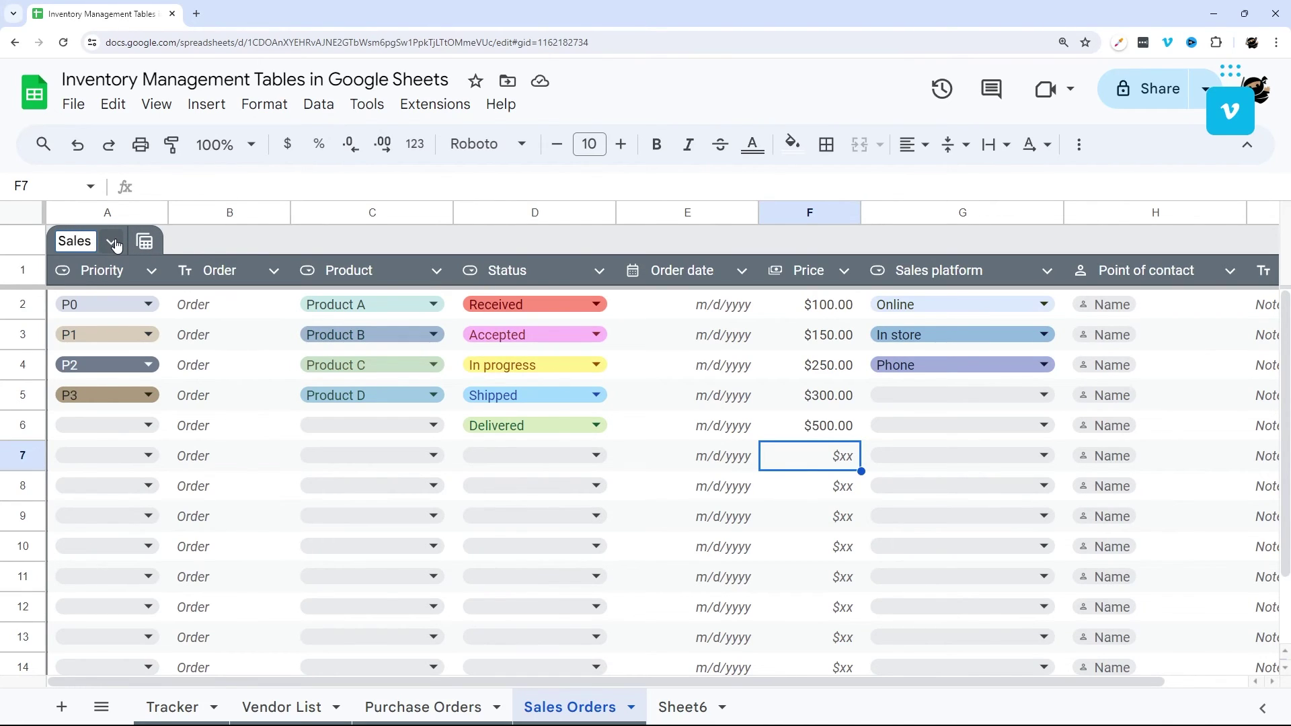
{"action": "type", "text": "Order"}
{"action": "key", "text": "Return"}
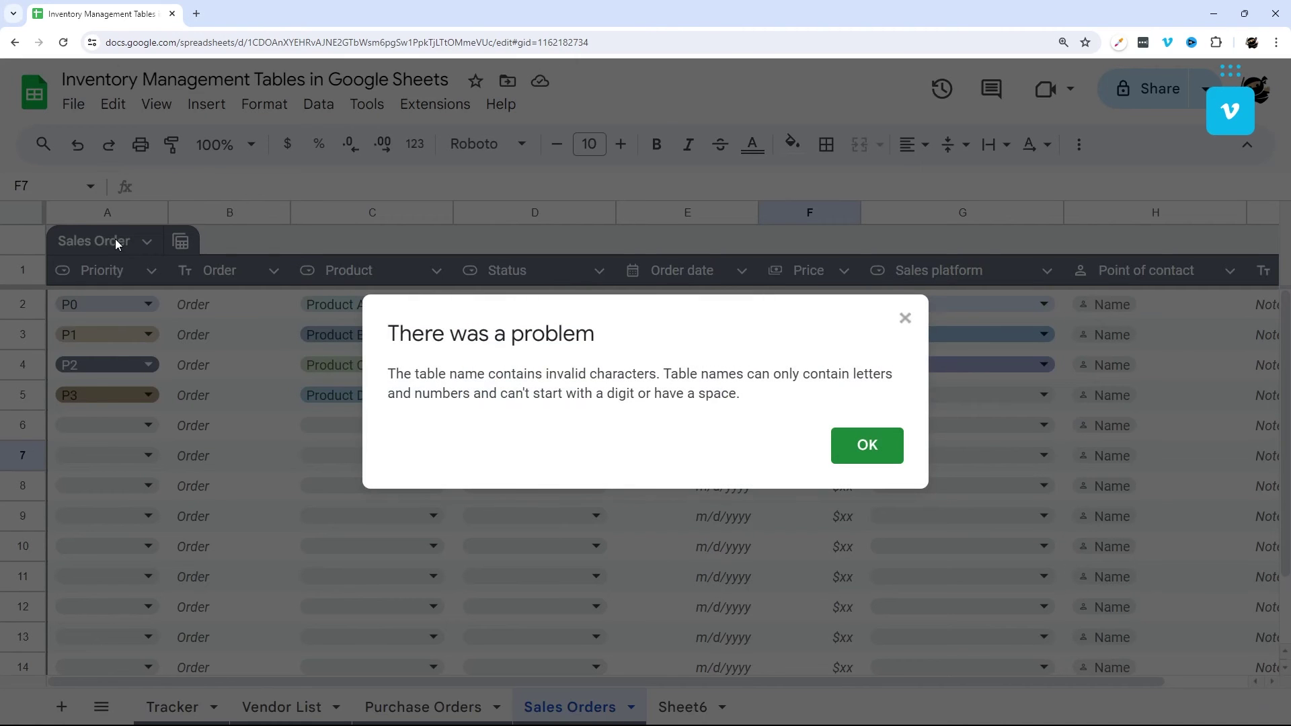
{"action": "left_click", "coordinate": [865, 445]}
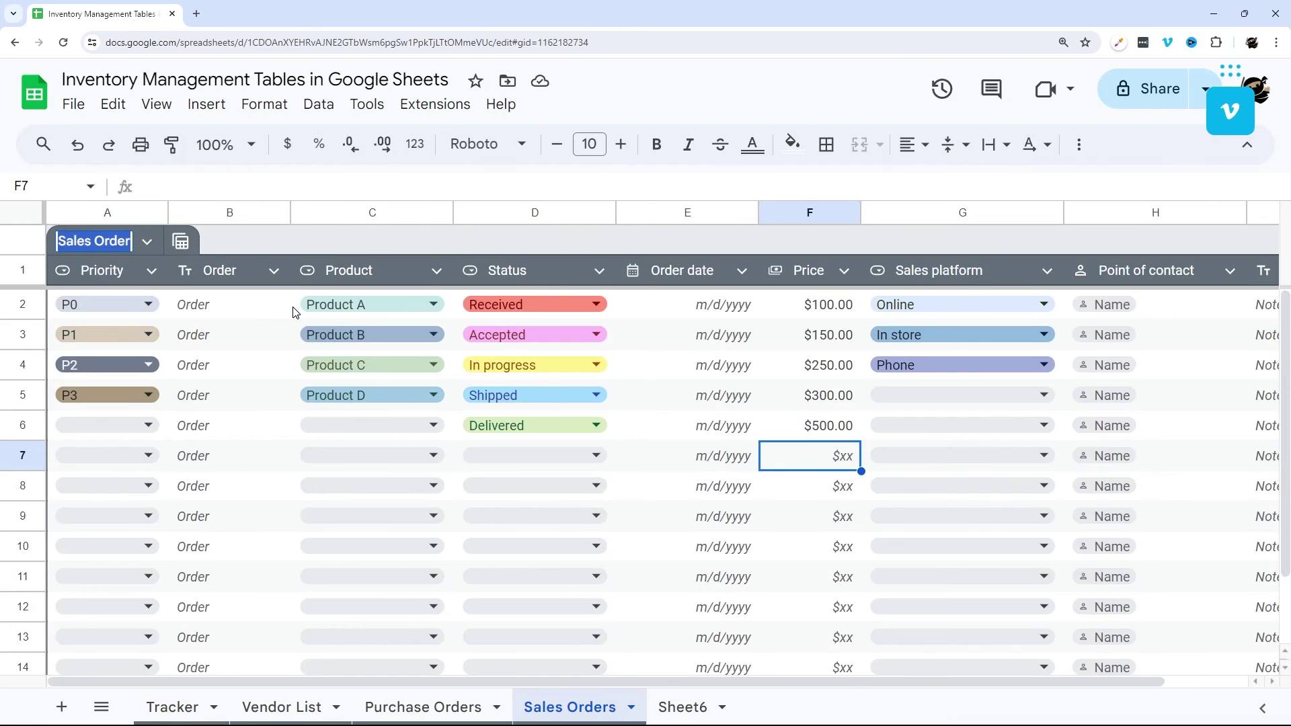
- Try to rename the sales orders table as "1Sales"
{"action": "key", "text": "End"}
{"action": "key", "text": "BackSpace"}
{"action": "key", "text": "BackSpace"}
{"action": "key", "text": "BackSpace"}
{"action": "key", "text": "BackSpace"}
{"action": "key", "text": "BackSpace"}
{"action": "key", "text": "BackSpace"}
{"action": "key", "text": "Home"}
{"action": "type", "text": "1"}
{"action": "key", "text": "Return"}
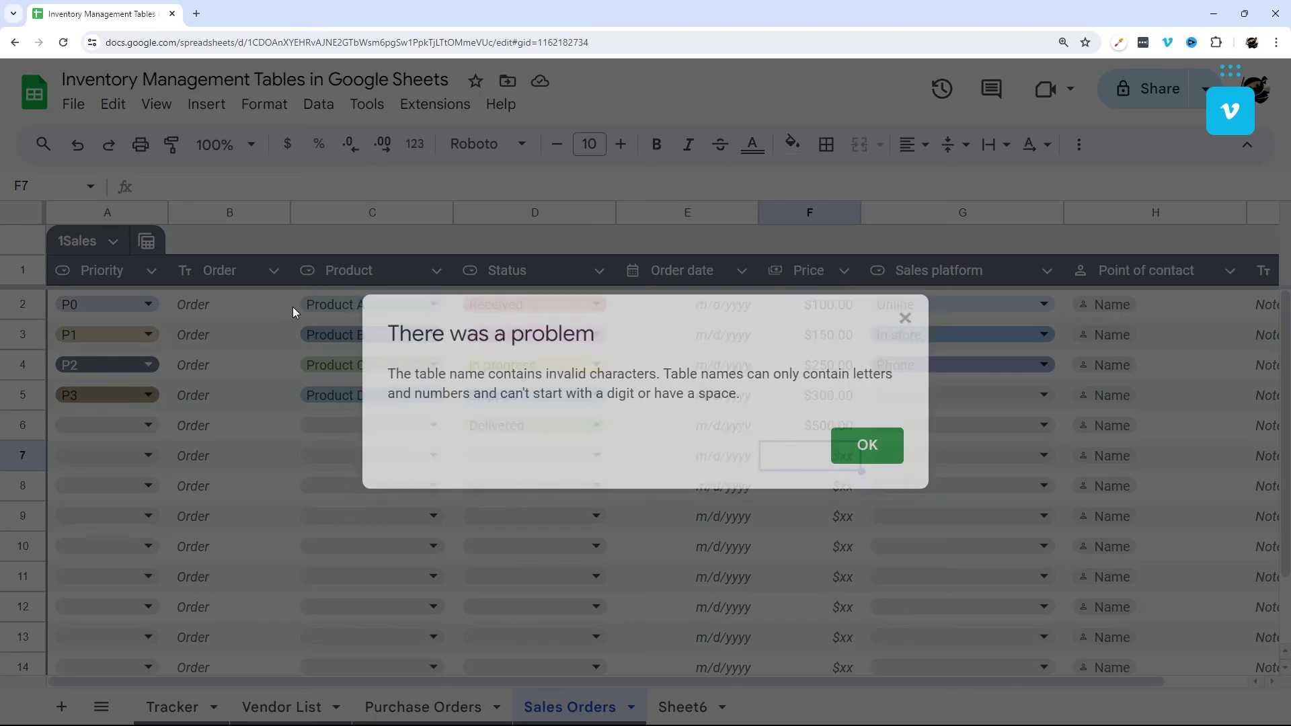
{"action": "left_click", "coordinate": [834, 442]}
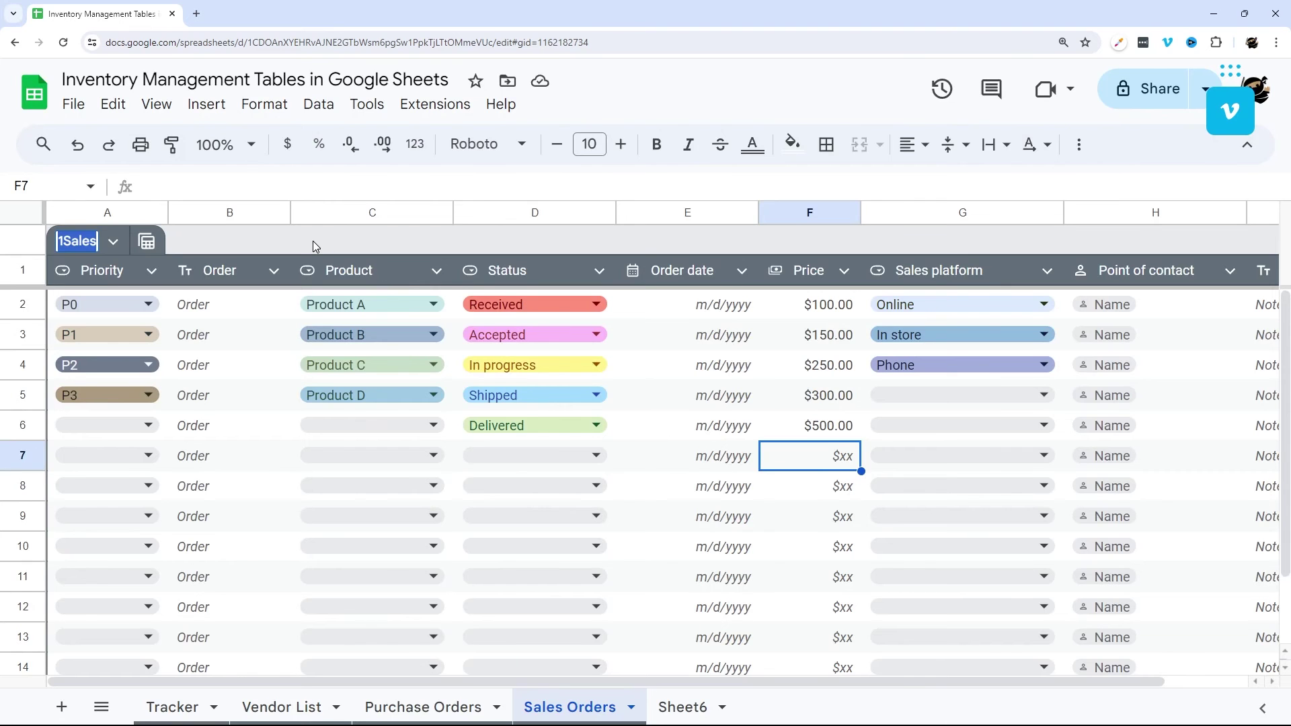
- Rename the sales orders table as "Sales"
{"action": "key", "text": "Home"}
{"action": "key", "text": "Delete"}
{"action": "key", "text": "Return"}
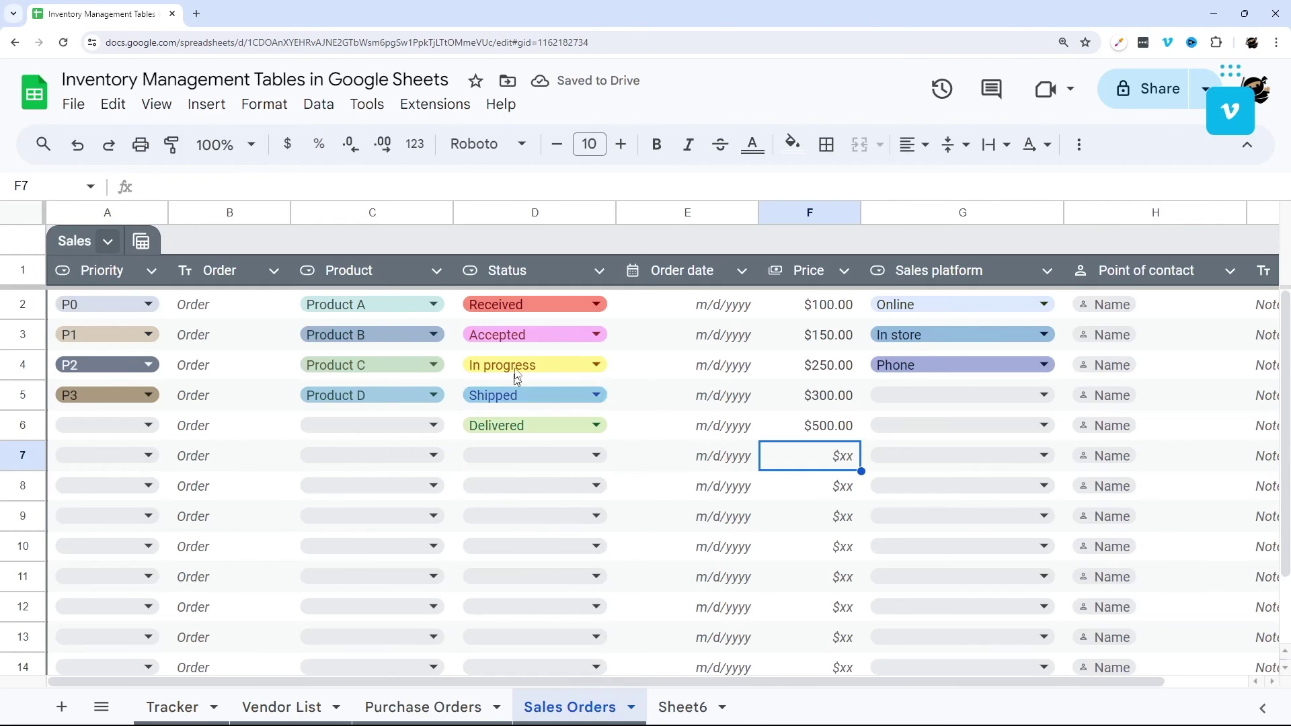
- Highlight the Order date and Price cells, and total the Price column in A1 of Sheet6 with a SUM of Sales[Price]
{"action": "left_click_drag", "start_coordinate": [620, 314], "coordinate": [614, 486]}
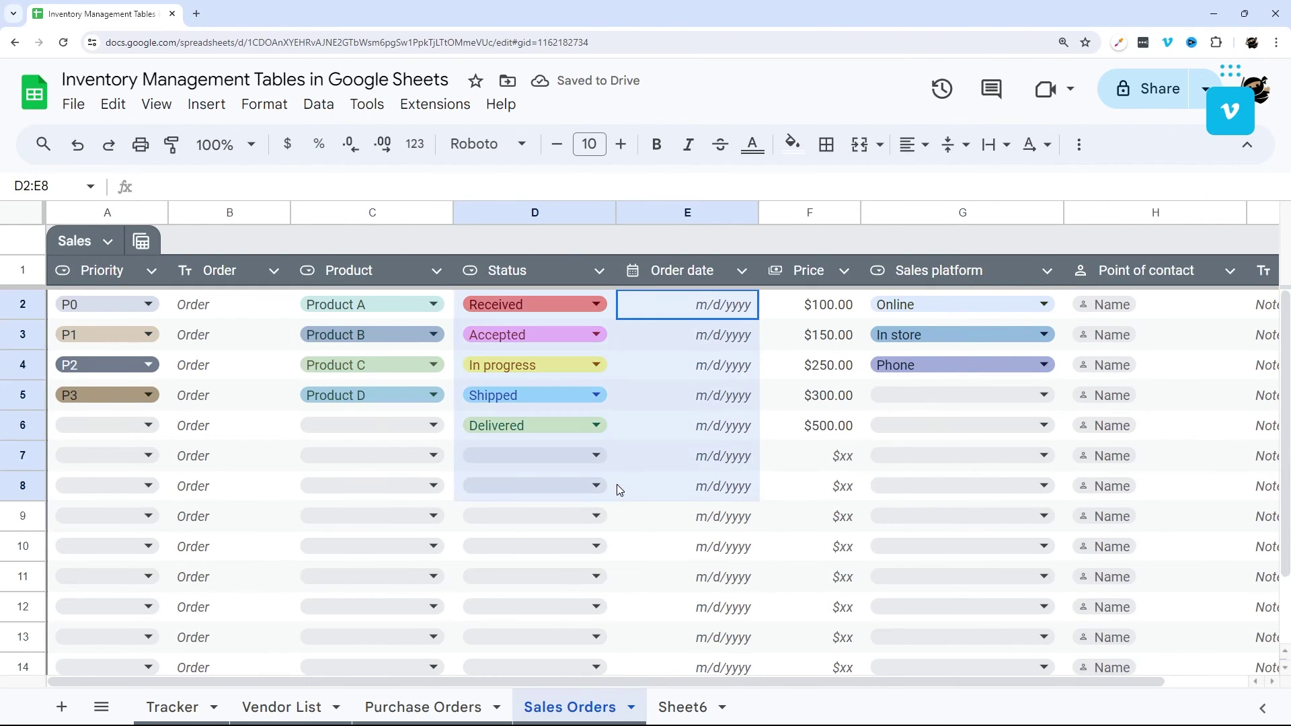
{"action": "left_click_drag", "start_coordinate": [798, 305], "coordinate": [797, 464]}
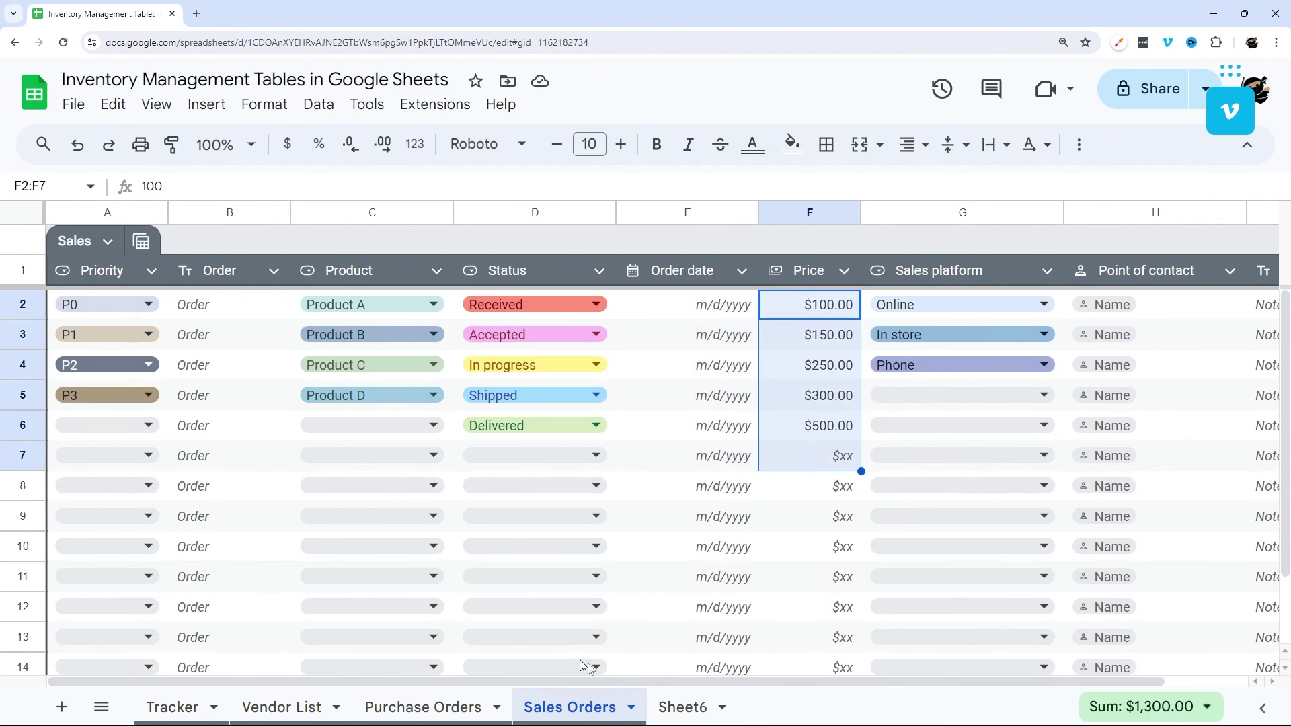
{"action": "left_click", "coordinate": [683, 707]}
{"action": "type", "text": "=sum("}
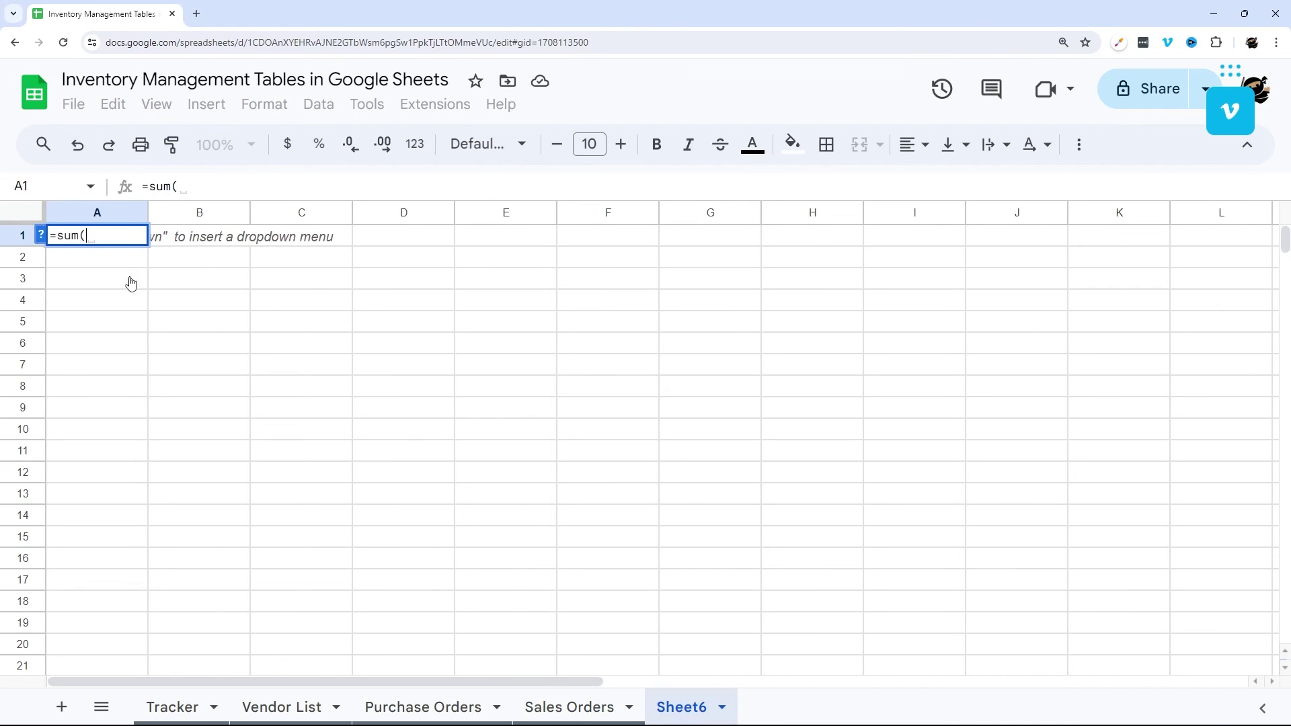
{"action": "type", "text": "Sal"}
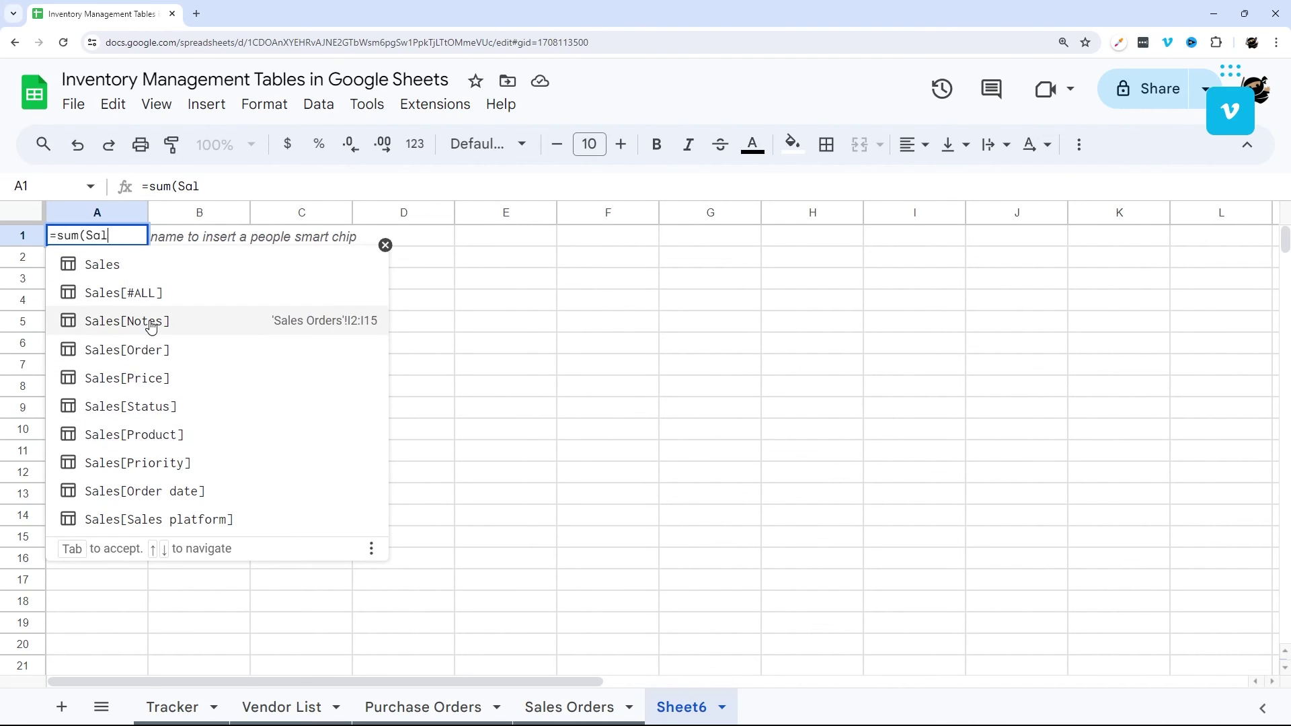
{"action": "left_click", "coordinate": [149, 378]}
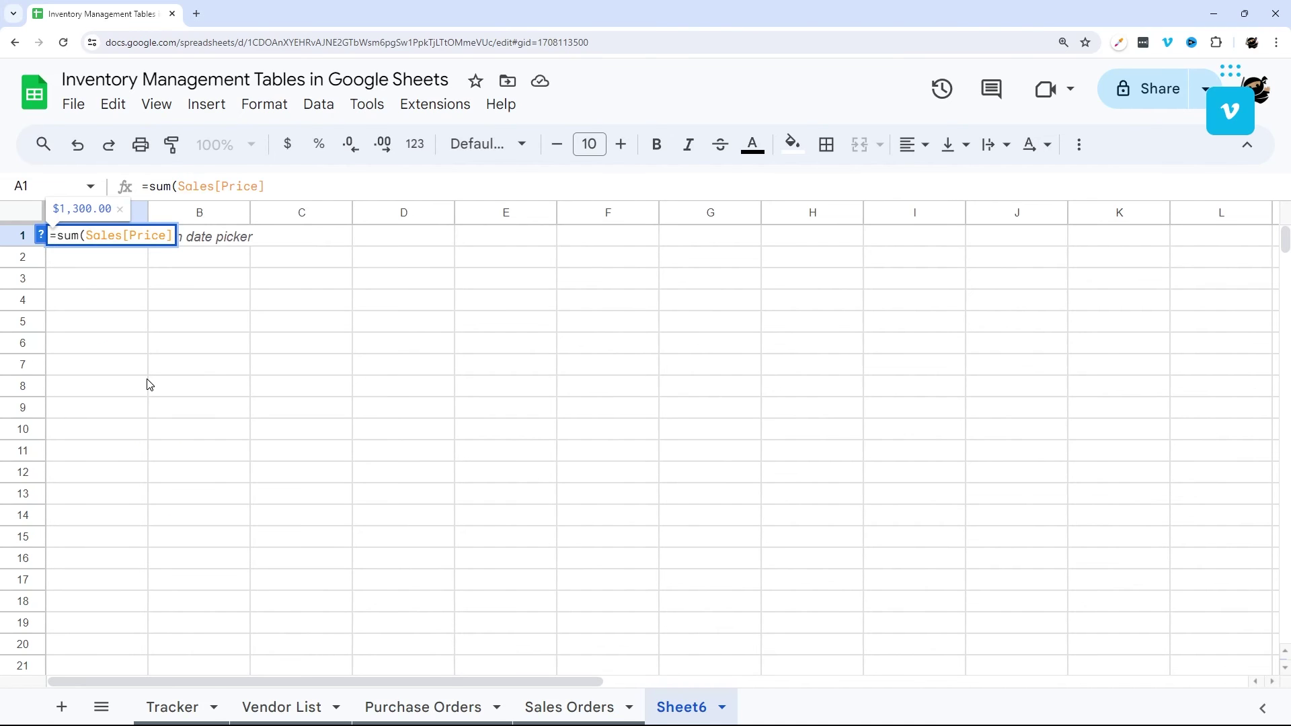
{"action": "key", "text": "Return"}
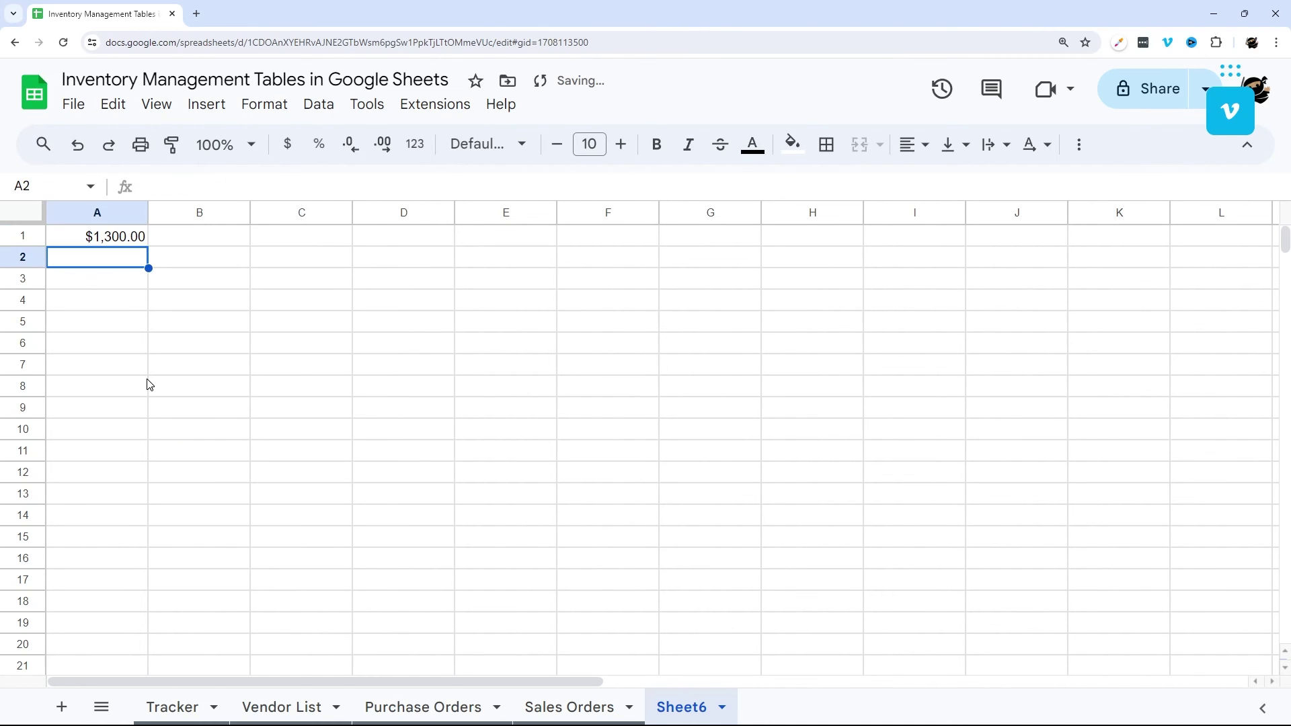
- Select the prices in F2:F6 of Sales Orders to compare their sum with the formula result, and return to Sheet6
{"action": "left_click", "coordinate": [571, 705]}
{"action": "left_click_drag", "start_coordinate": [792, 306], "coordinate": [787, 431]}
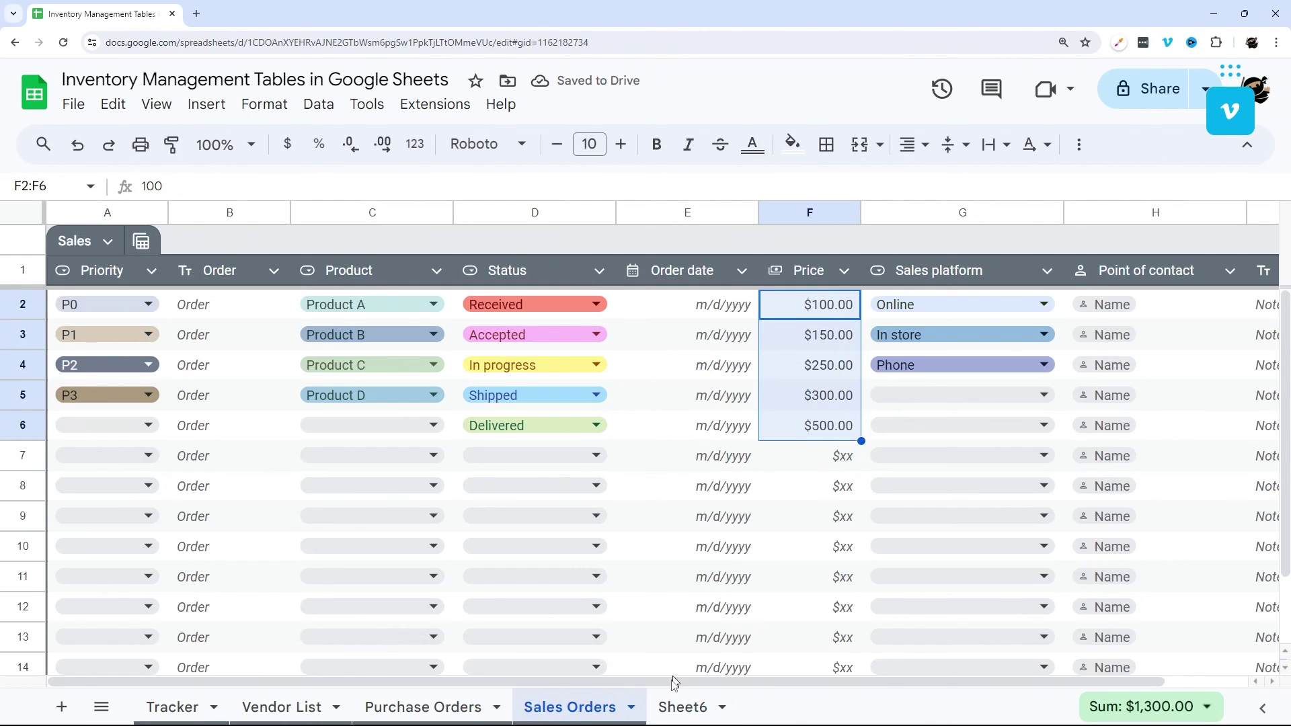
{"action": "left_click", "coordinate": [683, 708]}
- List the distinct order statuses starting in C1 of Sheet6 with the formula =unique(Sales[Status])
{"action": "left_click", "coordinate": [293, 237]}
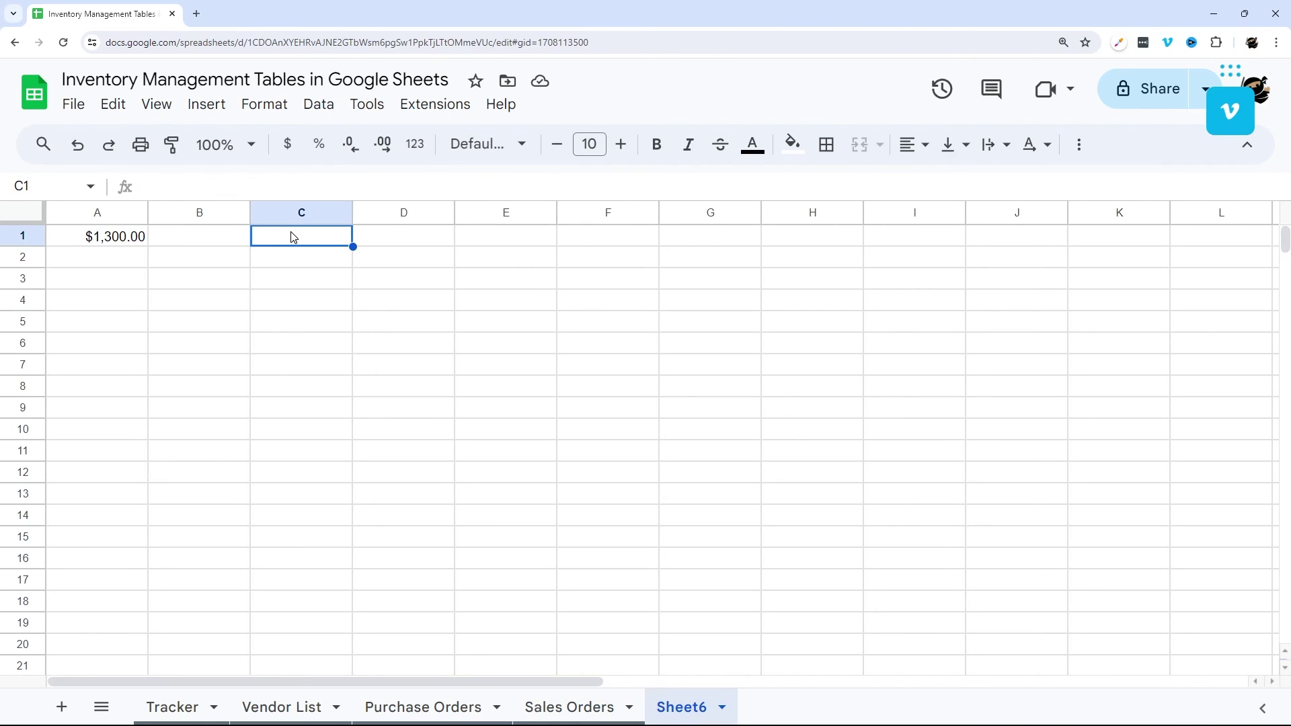
{"action": "type", "text": "=unique(S"}
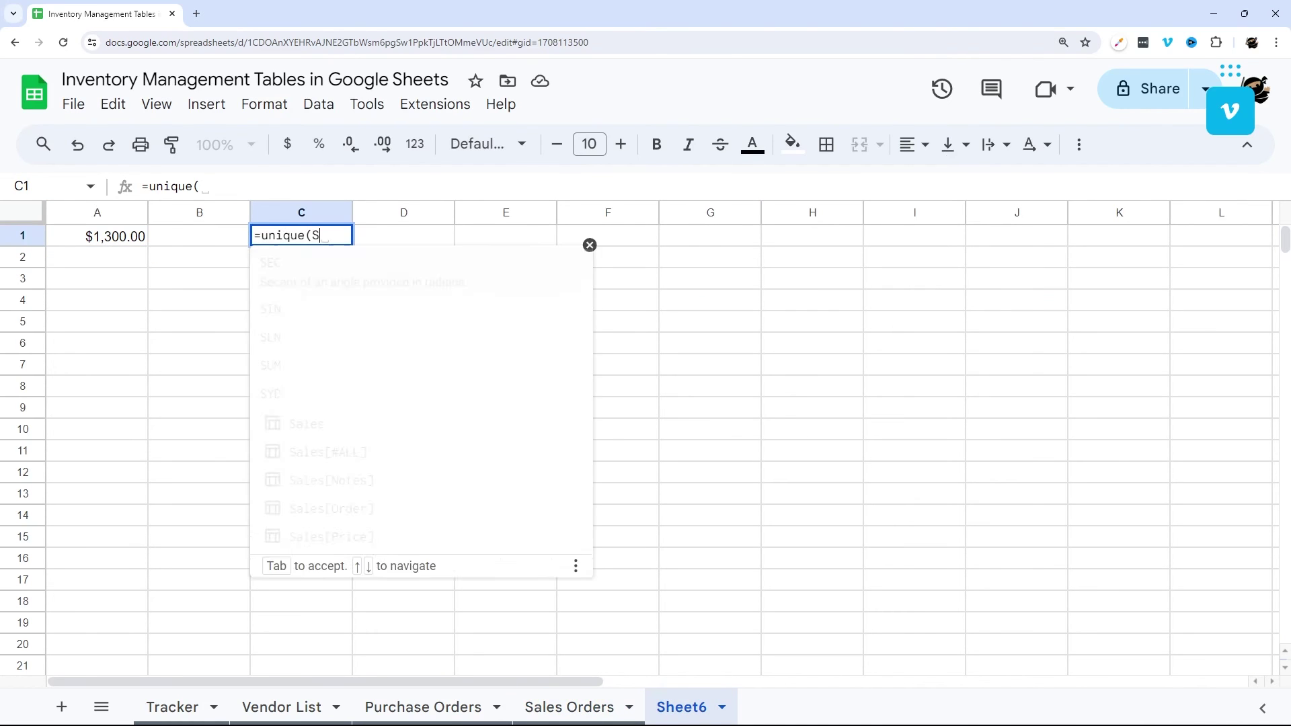
{"action": "type", "text": "ales"}
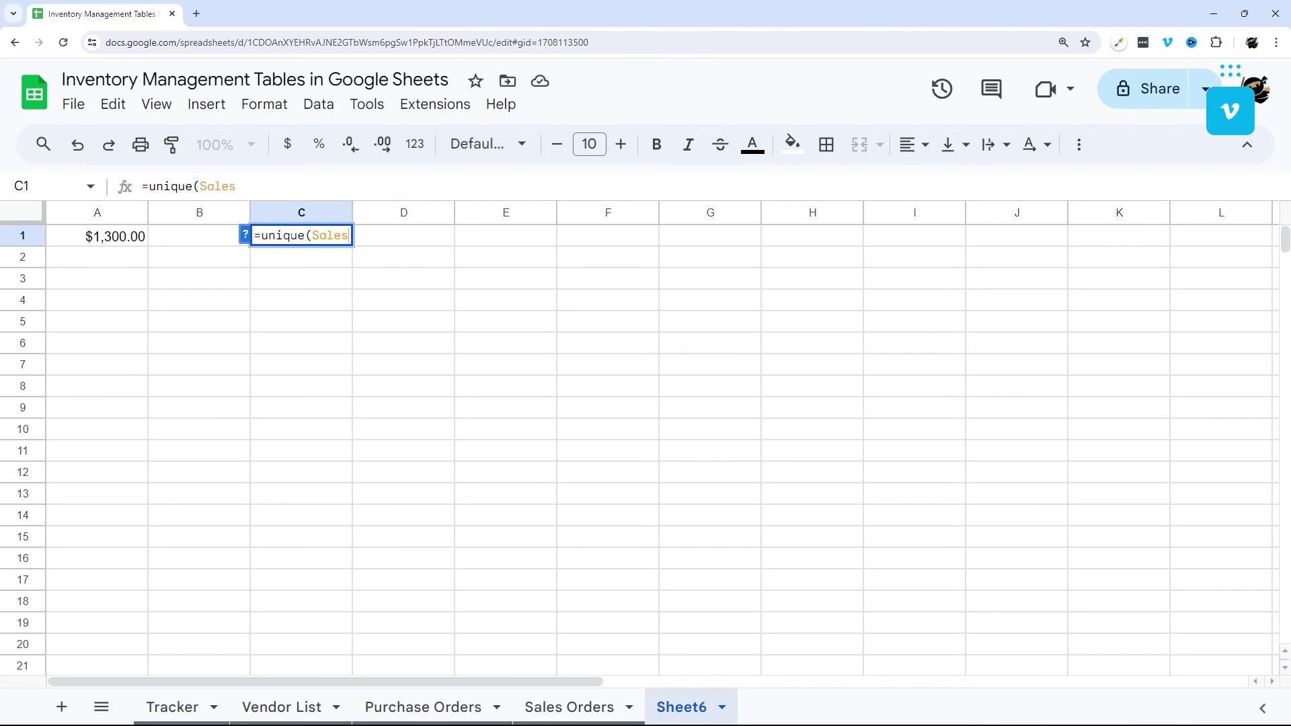
{"action": "type", "text": "["}
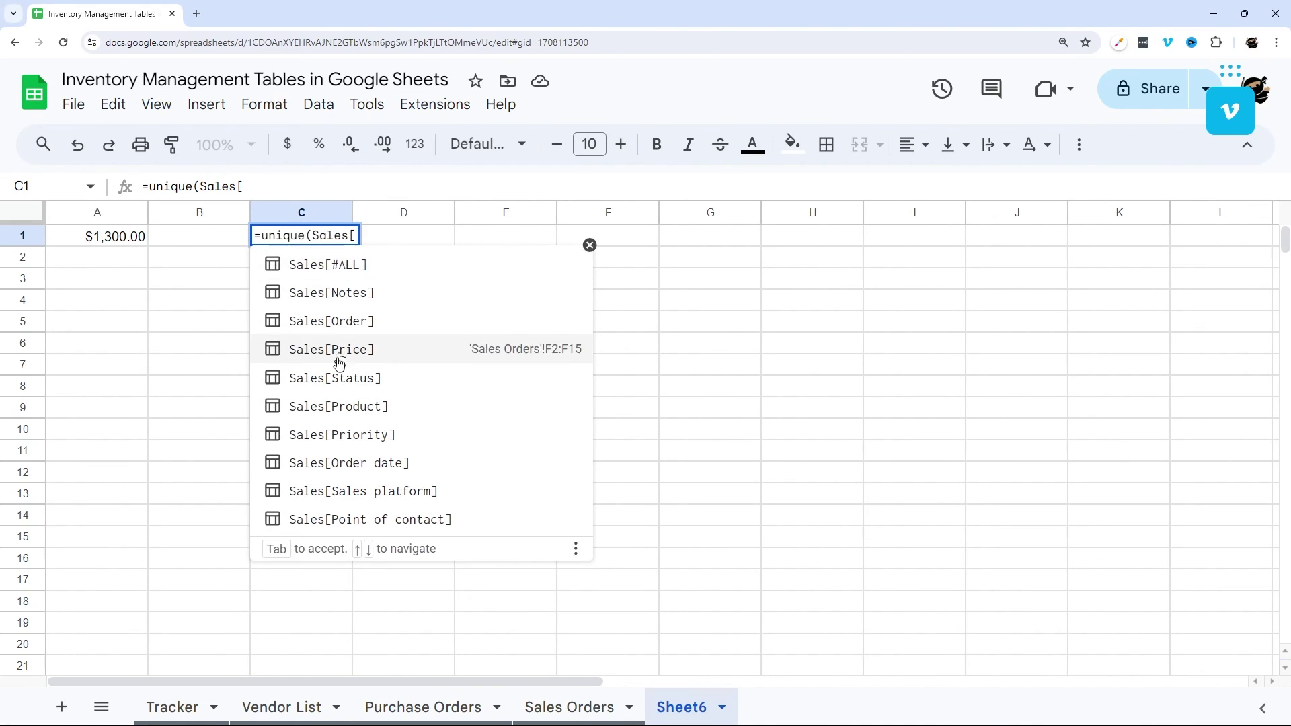
{"action": "left_click", "coordinate": [345, 378]}
{"action": "type", "text": ")"}
{"action": "key", "text": "Return"}
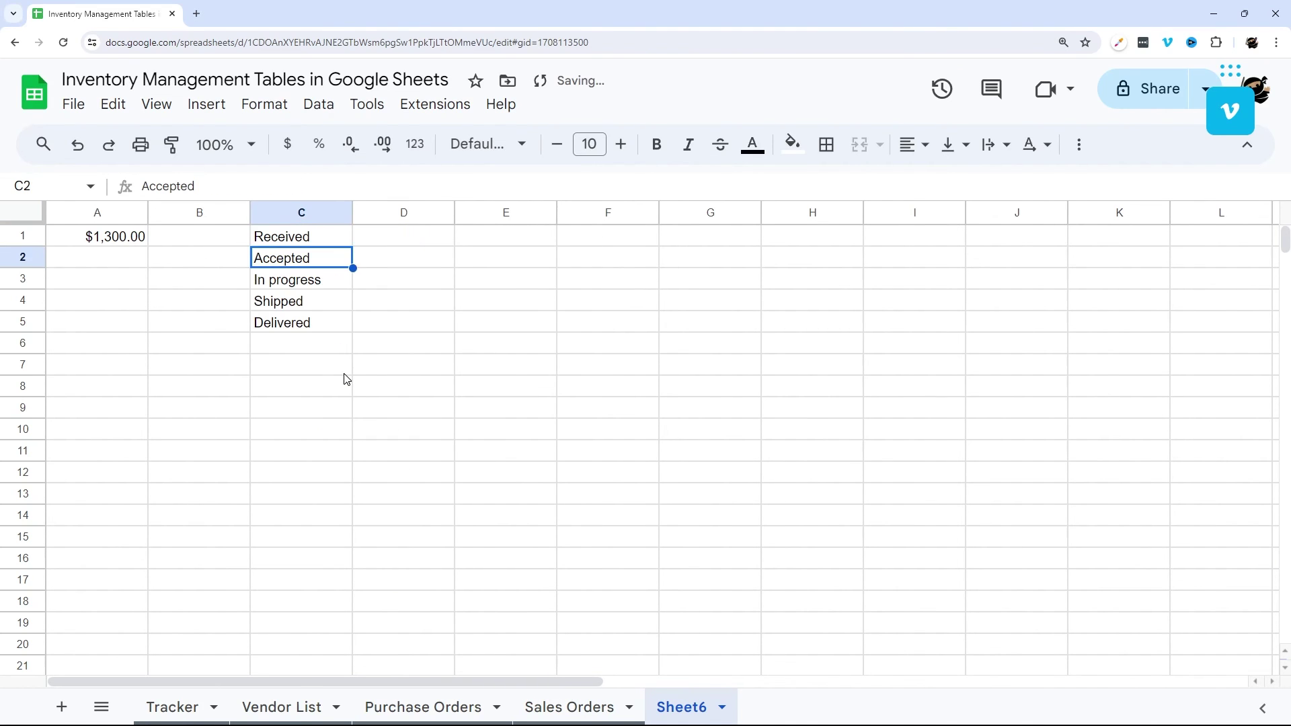
- Count the orders per status with =countif(Sales[Status],C1) in D1 and fill the formula down to D5
{"action": "left_click", "coordinate": [417, 236]}
{"action": "type", "text": "=co"}
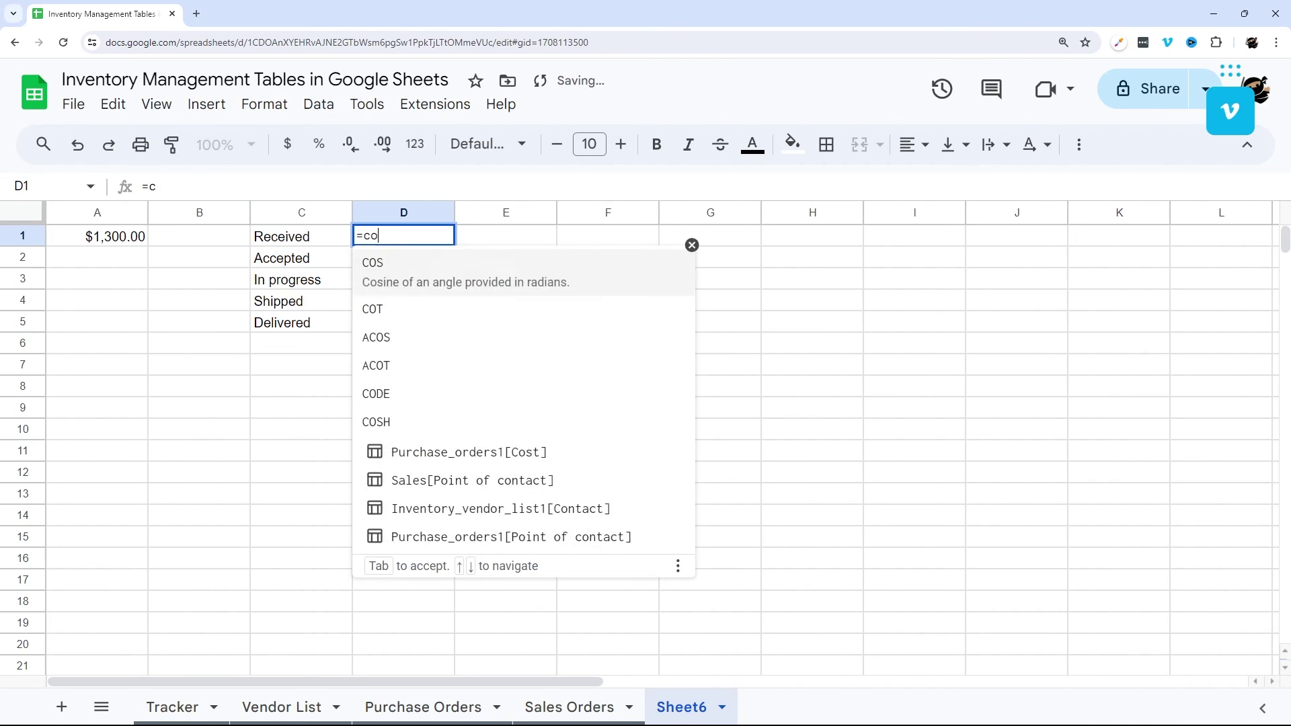
{"action": "type", "text": "untif(Sales"}
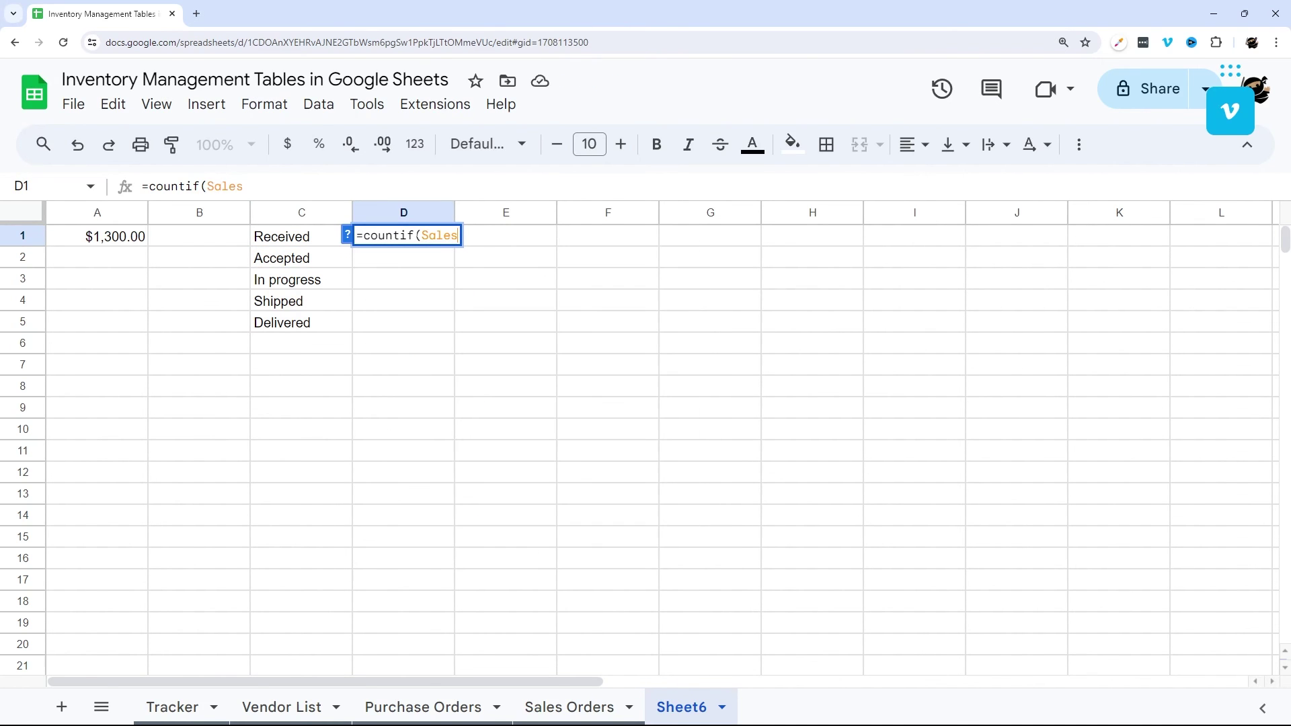
{"action": "type", "text": "["}
{"action": "left_click", "coordinate": [455, 376]}
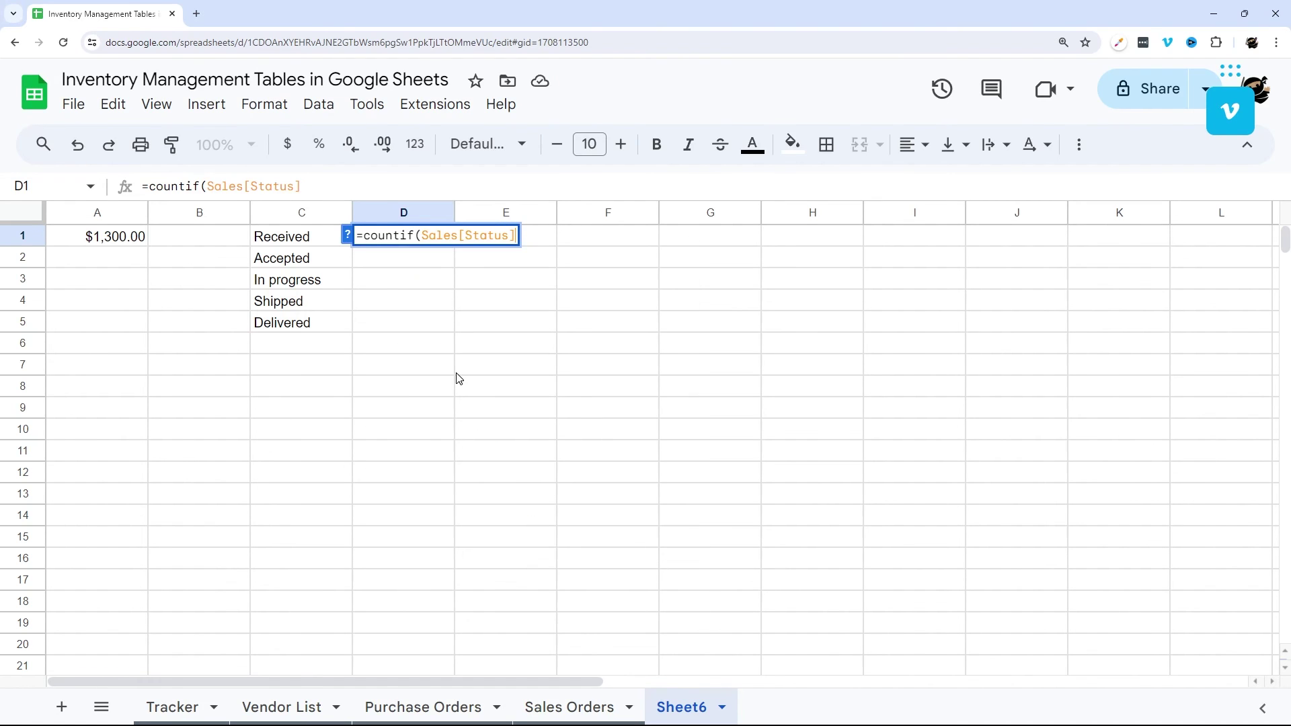
{"action": "type", "text": ","}
{"action": "left_click", "coordinate": [311, 241]}
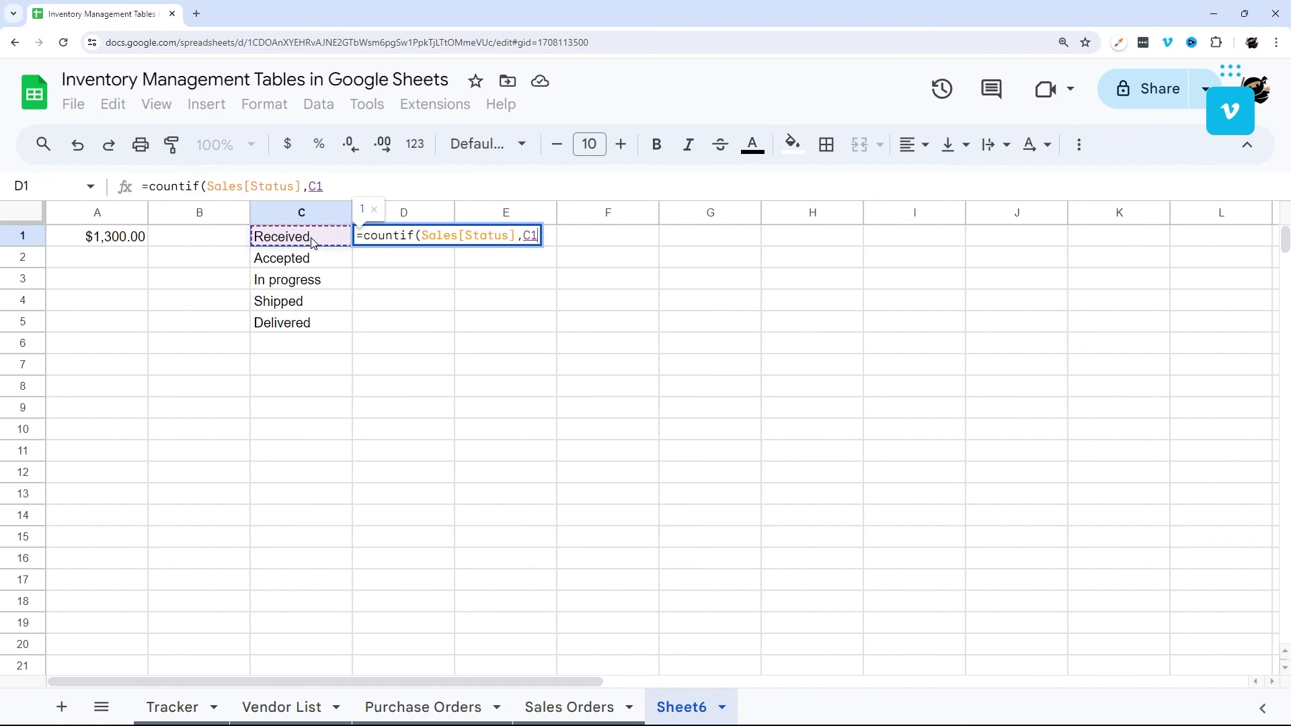
{"action": "key", "text": "Return"}
{"action": "left_click", "coordinate": [406, 233]}
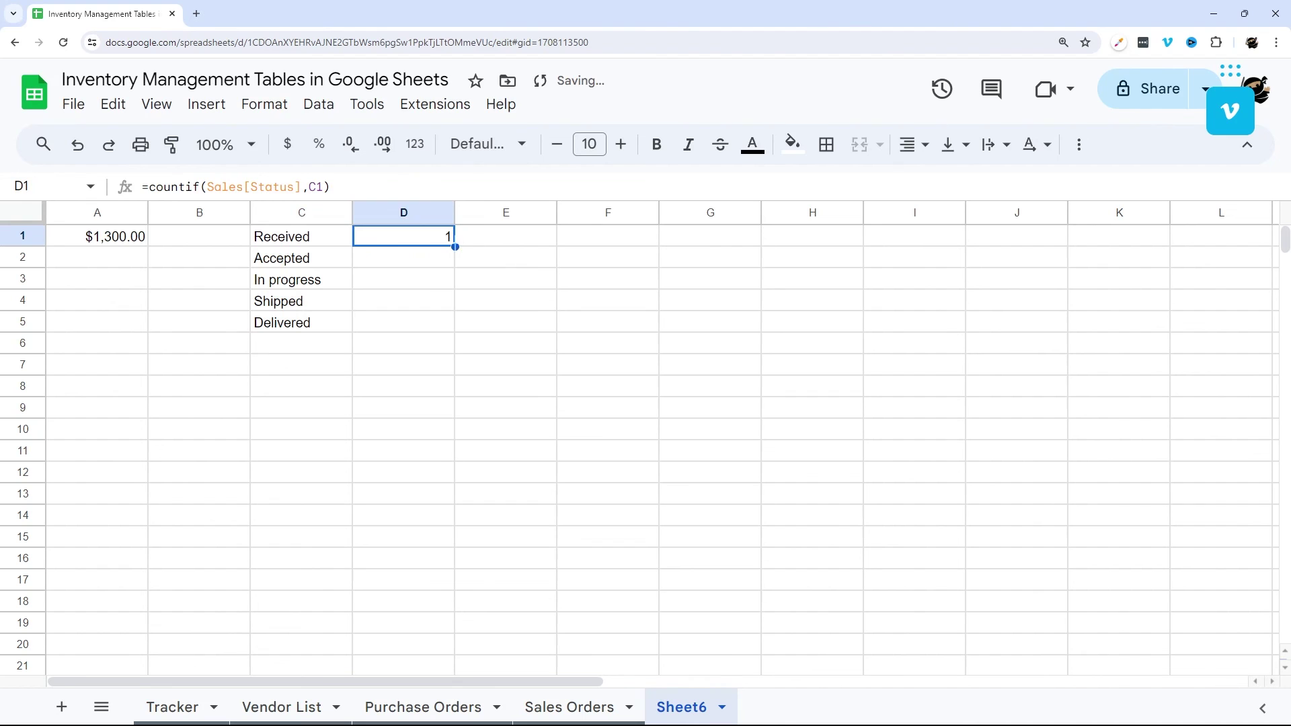
{"action": "left_click_drag", "start_coordinate": [455, 247], "coordinate": [454, 330]}
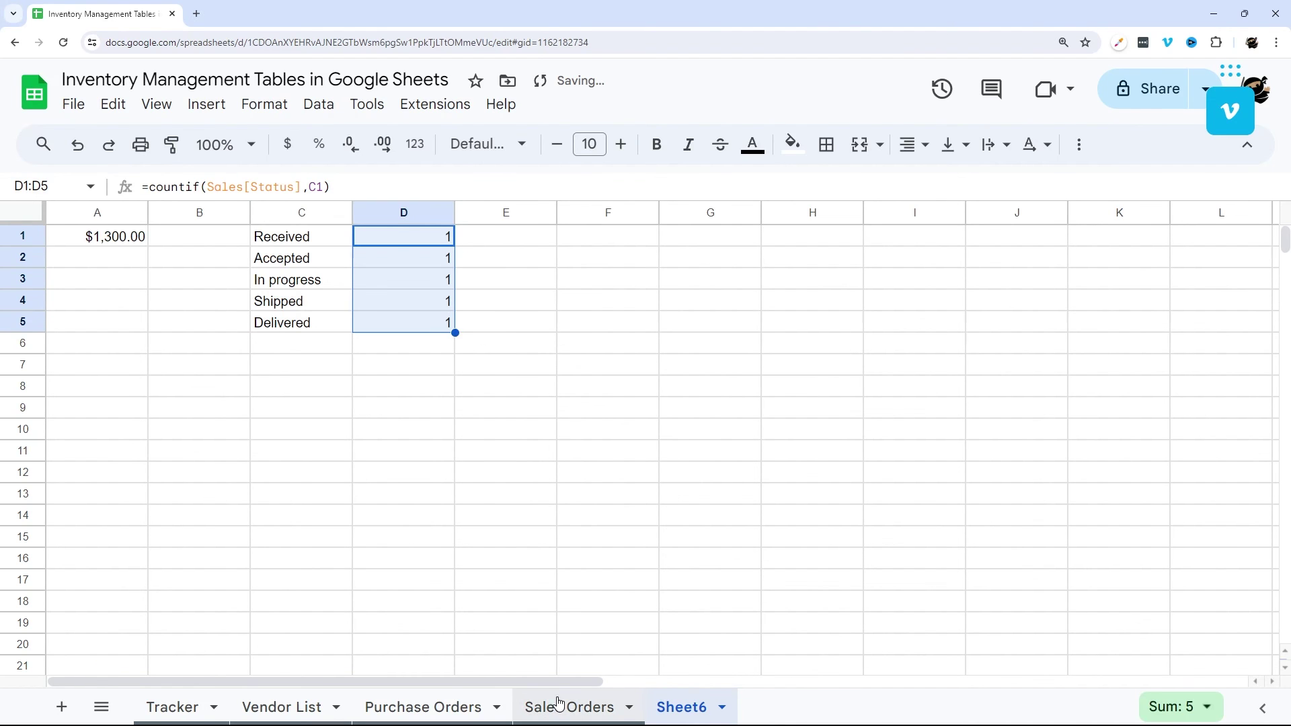
- On Sales Orders, set the status of rows 7, 8 and 10 to Received and of row 9 to Shipped
{"action": "left_click", "coordinate": [559, 705]}
{"action": "left_click", "coordinate": [596, 456]}
{"action": "left_click", "coordinate": [497, 488]}
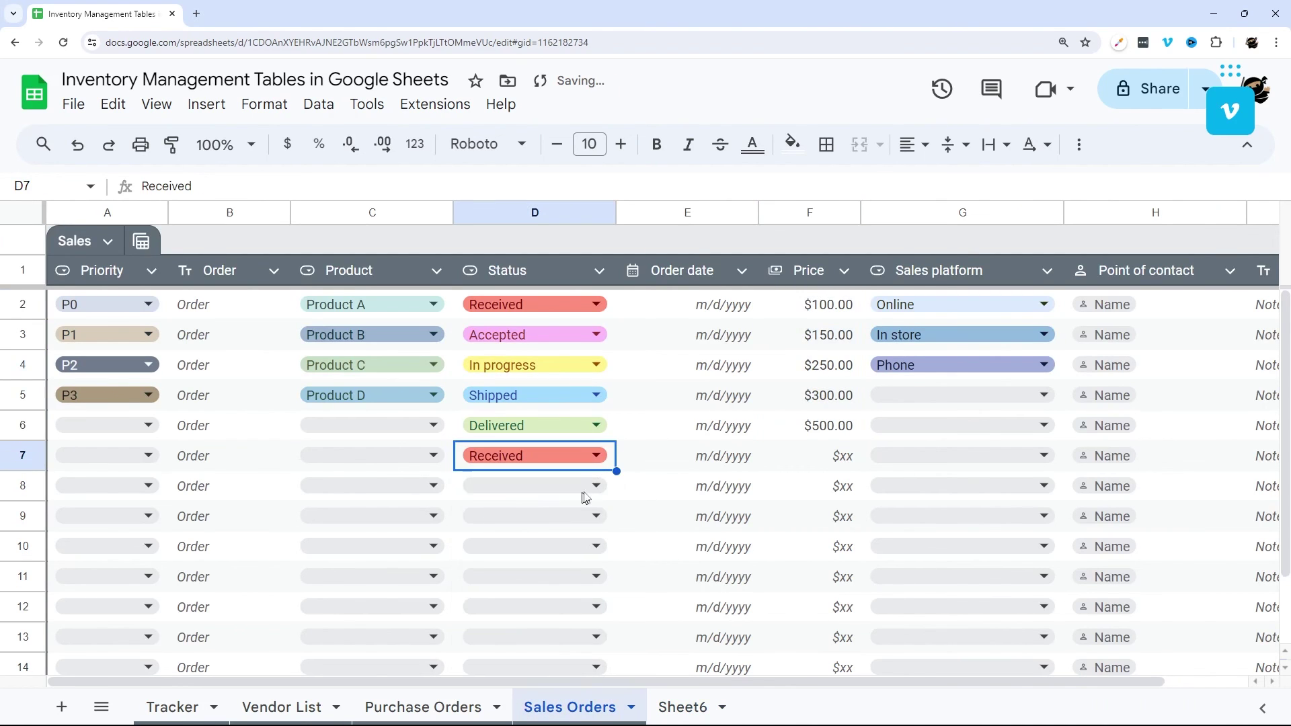
{"action": "left_click", "coordinate": [596, 486]}
{"action": "left_click", "coordinate": [512, 524]}
{"action": "left_click", "coordinate": [598, 524]}
{"action": "left_click", "coordinate": [496, 645]}
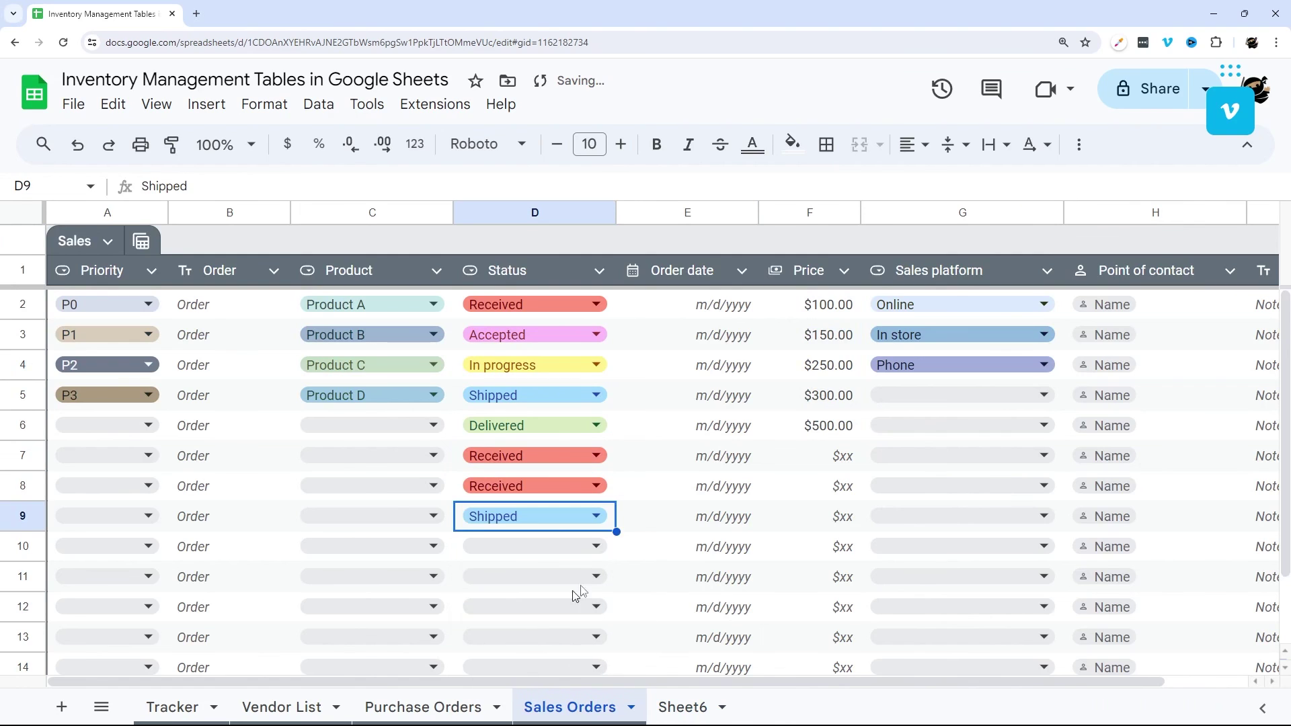
{"action": "left_click", "coordinate": [595, 546]}
{"action": "left_click", "coordinate": [506, 519]}
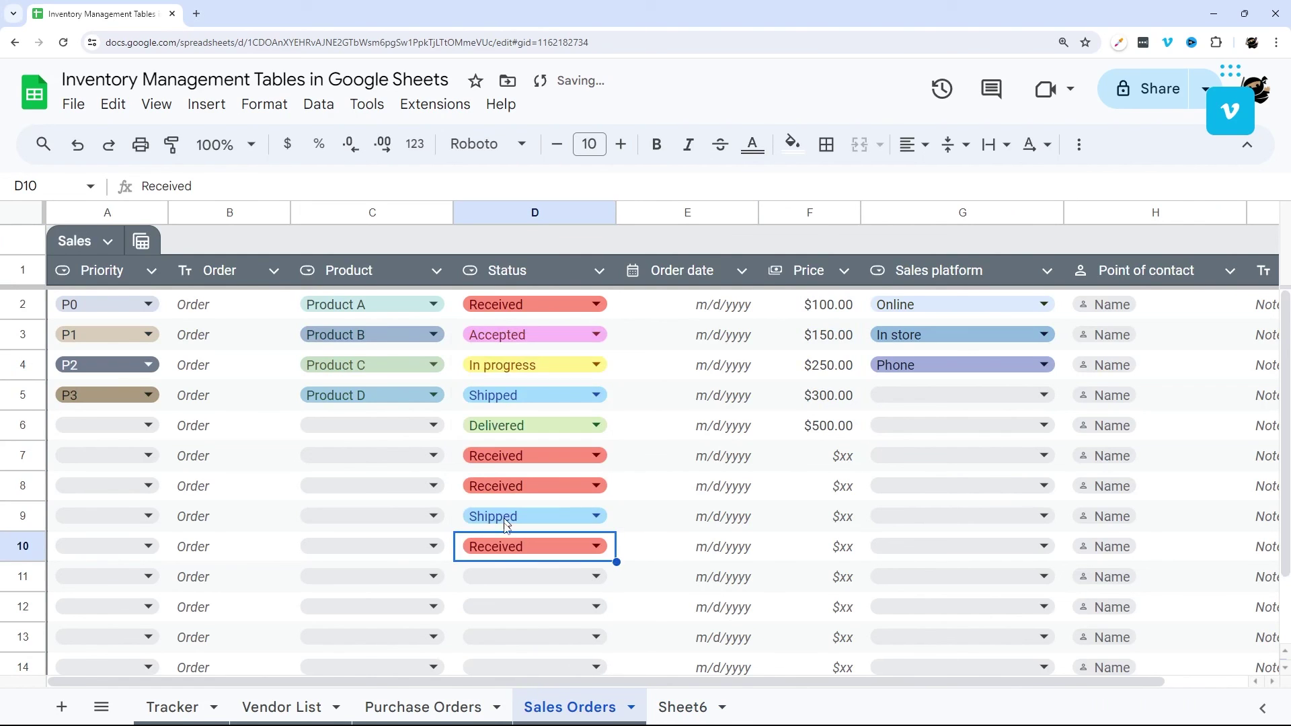
- Return to Sheet6 and check the status counts in D1:D5 against the added order statuses
{"action": "left_click", "coordinate": [682, 706]}
{"action": "left_click", "coordinate": [425, 242]}
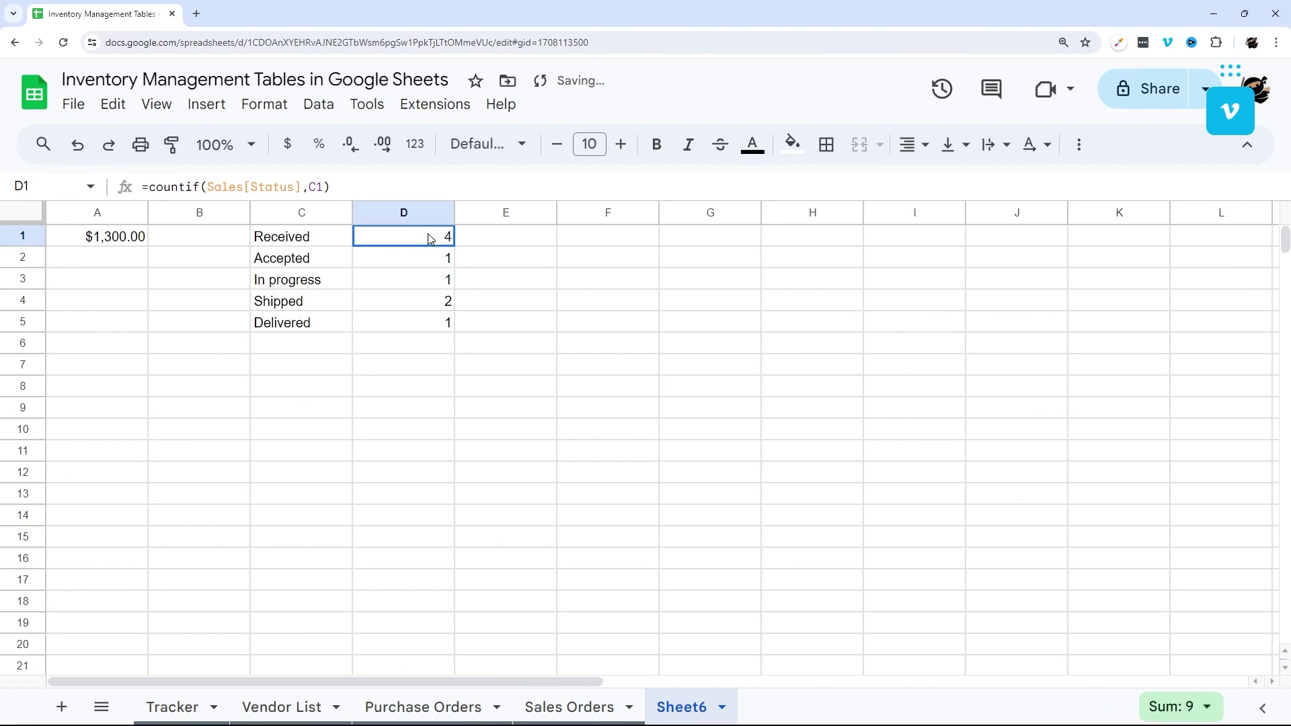
{"action": "left_click", "coordinate": [441, 300]}
{"action": "left_click_drag", "start_coordinate": [440, 260], "coordinate": [444, 324]}
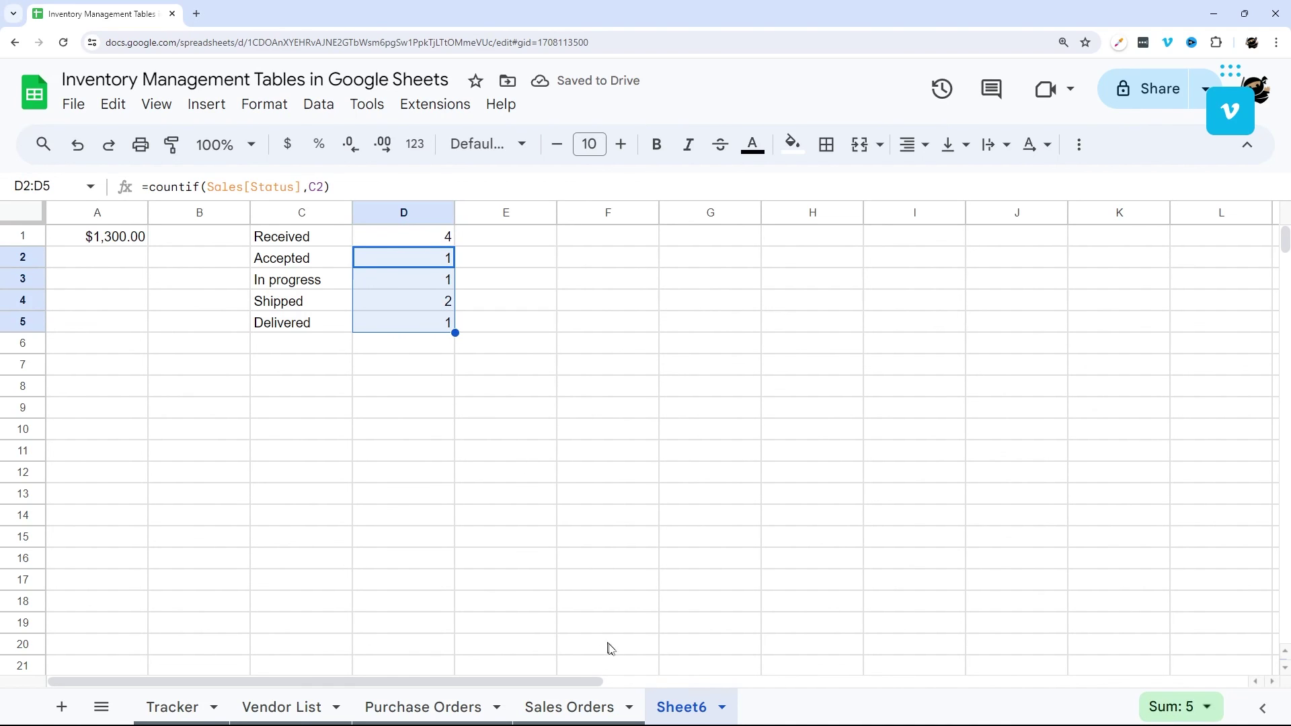
- Highlight the Sales table reference inside the COUNTIF formula in D1, leaving the formula as it is
{"action": "left_click", "coordinate": [380, 232]}
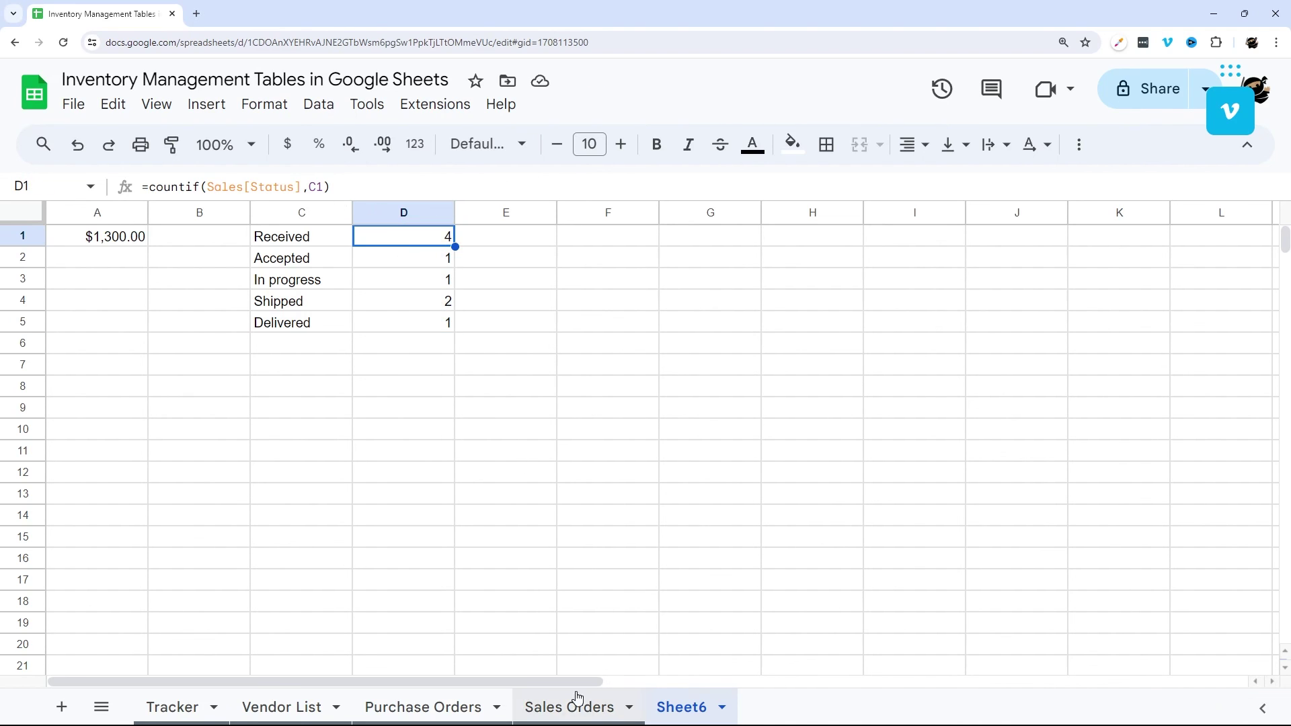
{"action": "double_click", "coordinate": [225, 187]}
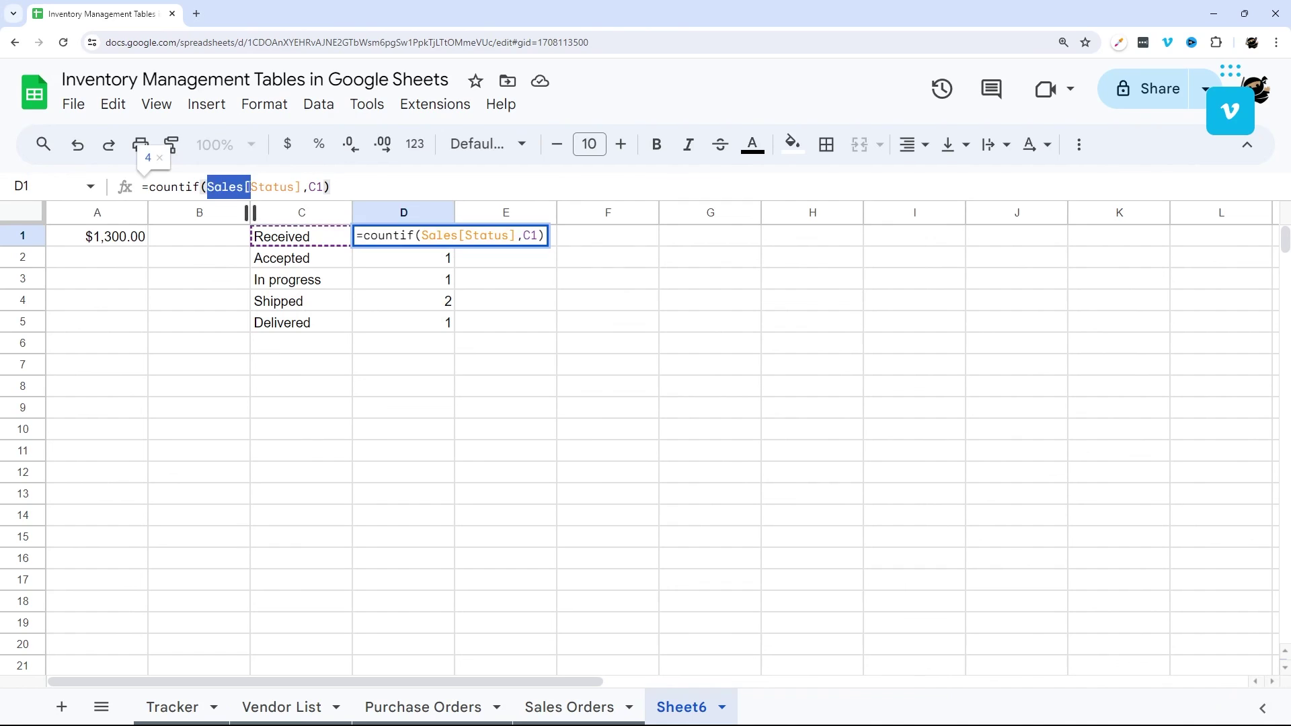
{"action": "left_click_drag", "start_coordinate": [225, 187], "coordinate": [257, 188]}
{"action": "key", "text": "Escape"}
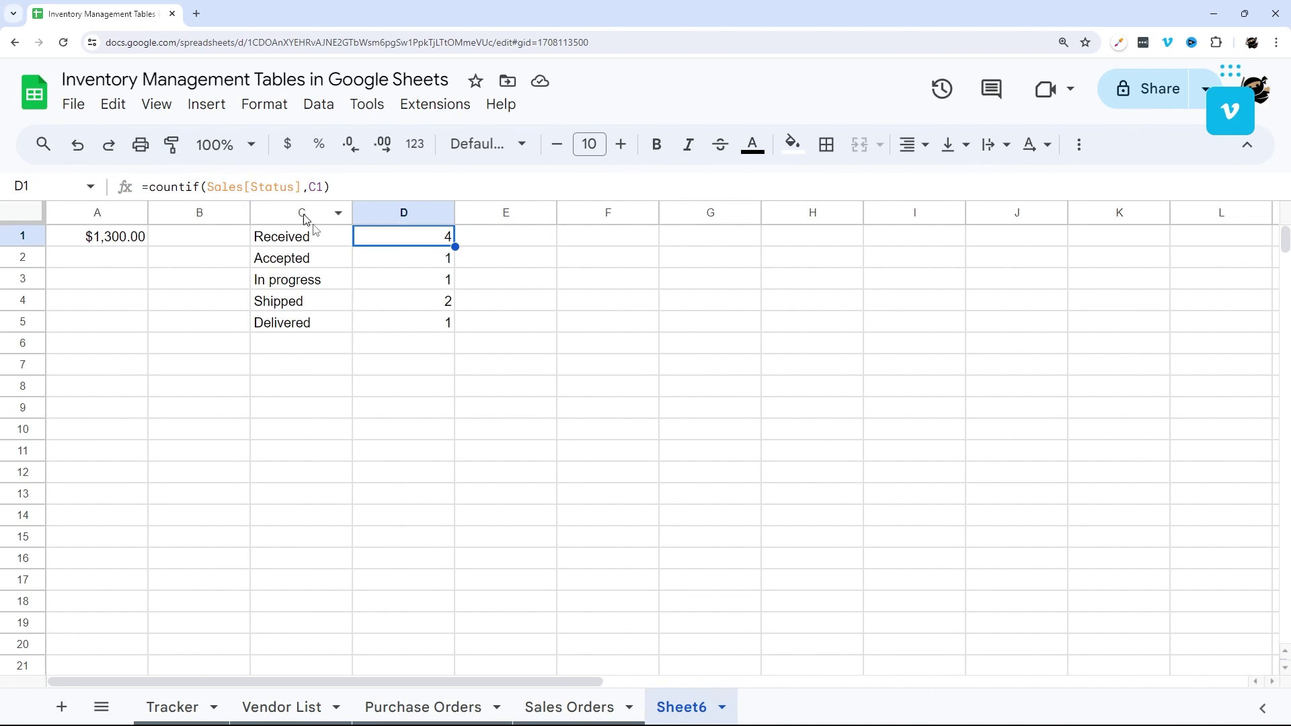
- Delete Sheet6 and go to the Tracker sheet
{"action": "right_click", "coordinate": [674, 699]}
{"action": "left_click", "coordinate": [669, 357]}
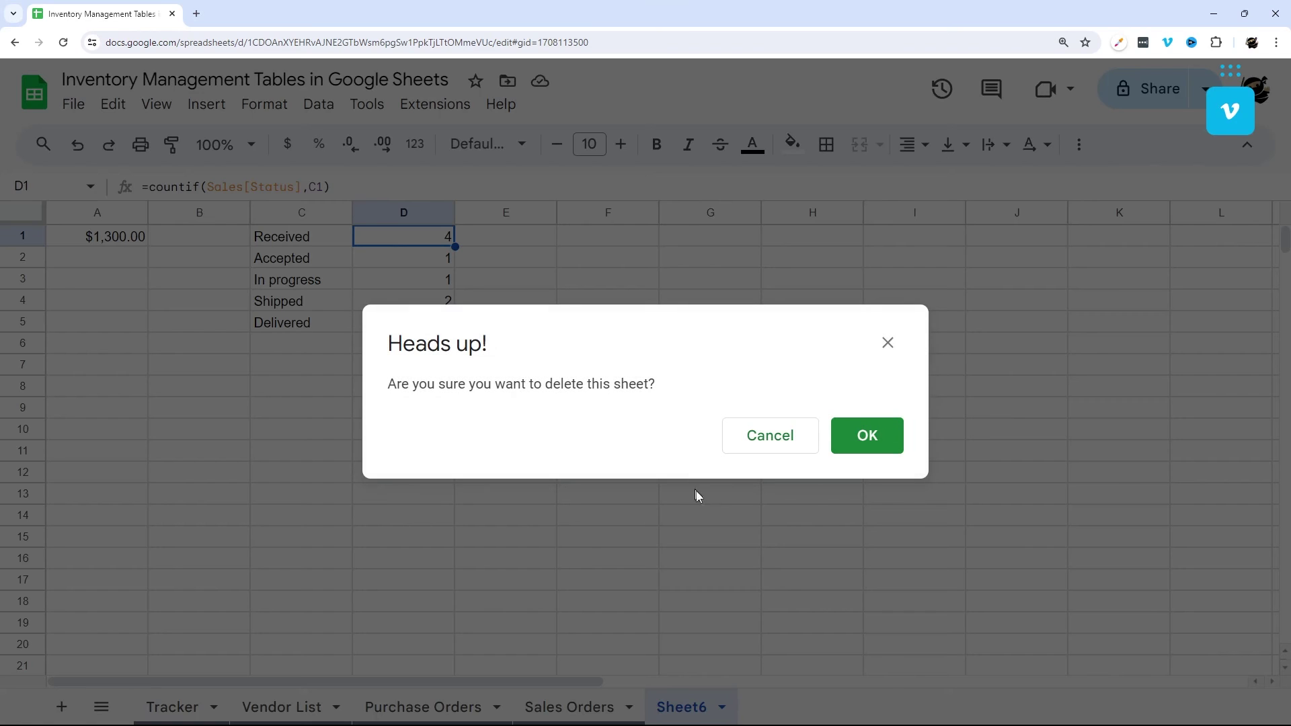
{"action": "left_click", "coordinate": [899, 437]}
{"action": "left_click", "coordinate": [172, 707]}
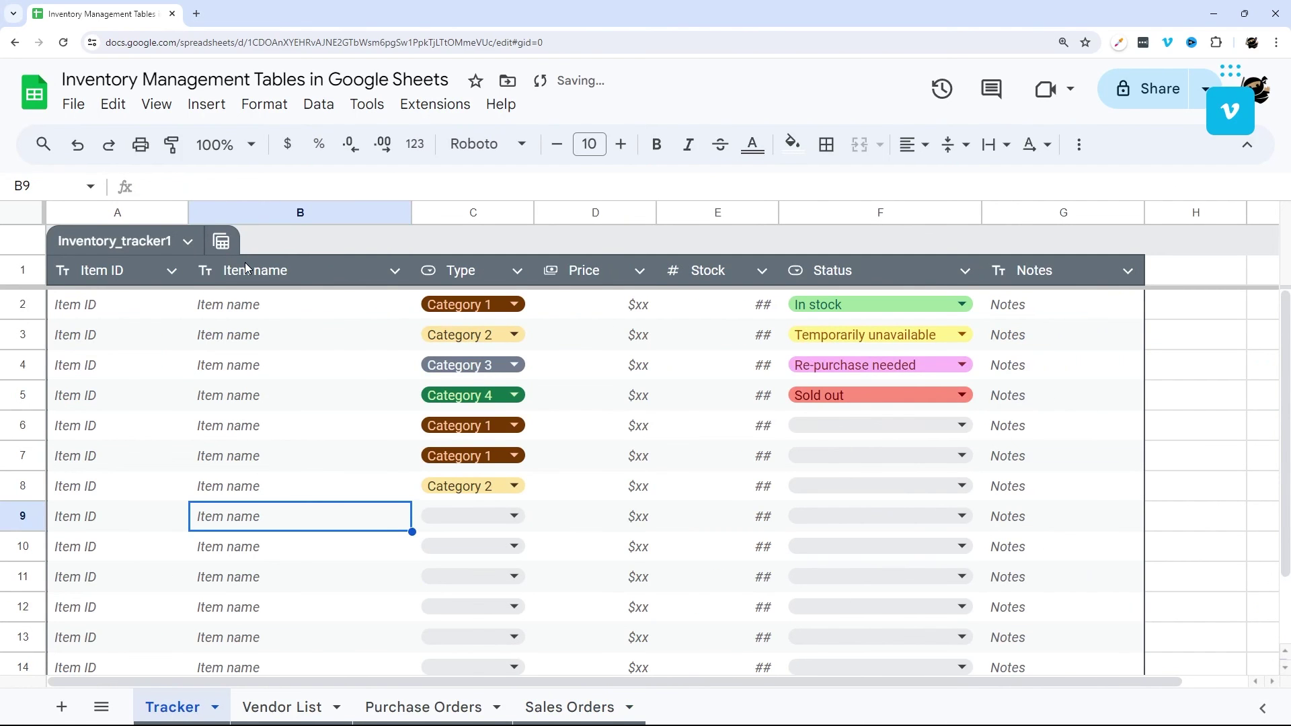